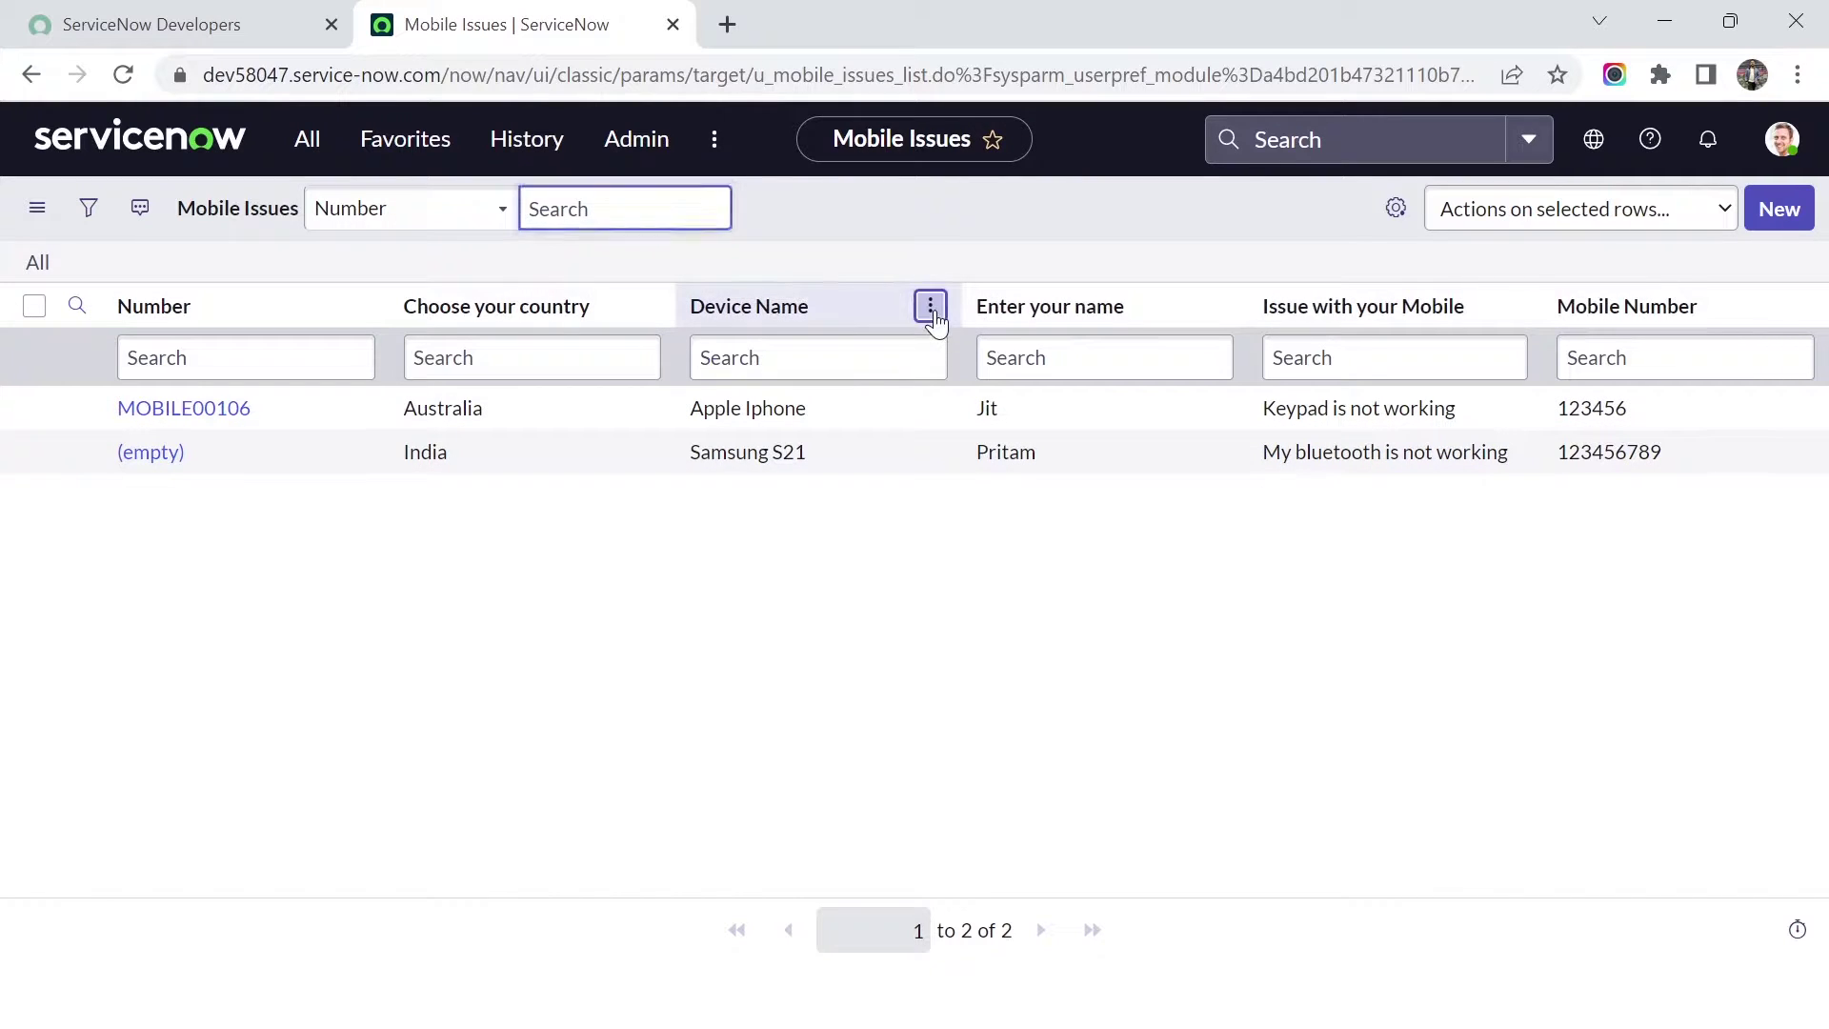
Open the Mobile Issues (u_mobile_issues) table definition from the Device Name column and browse its twelve columns.
click(931, 306)
mouse_move(1072, 583)
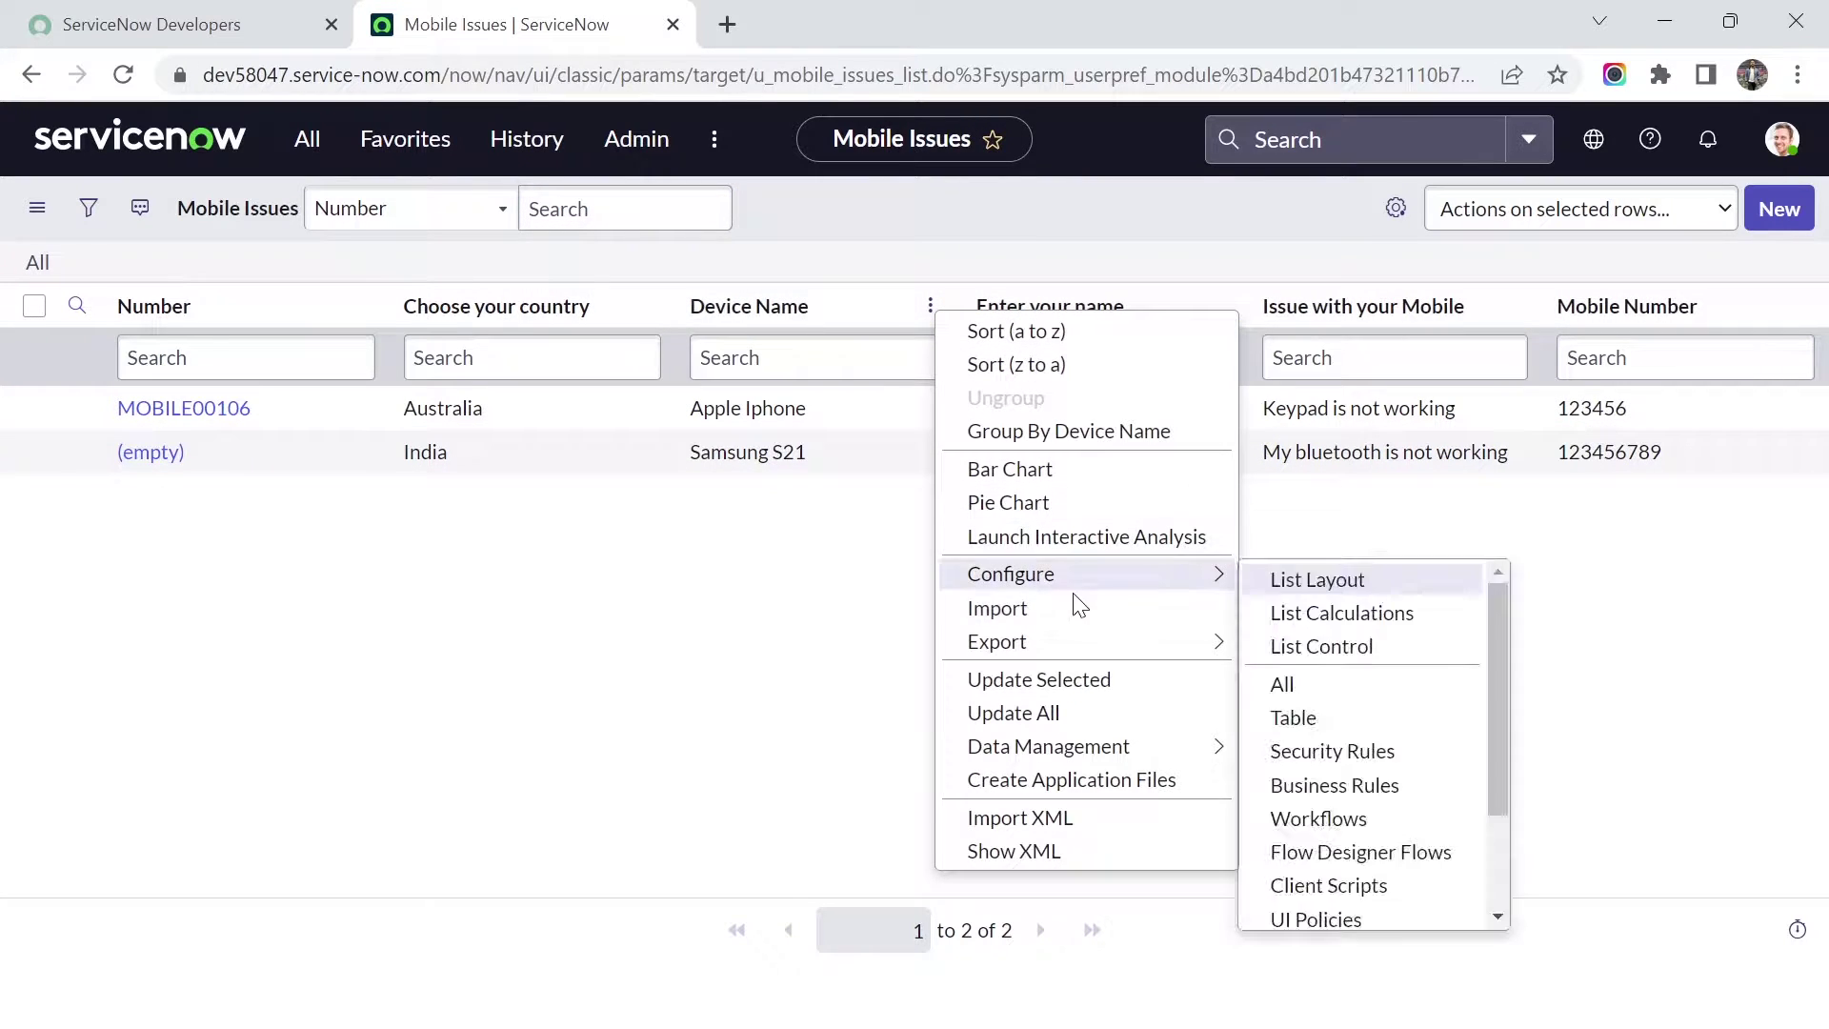
click(1296, 732)
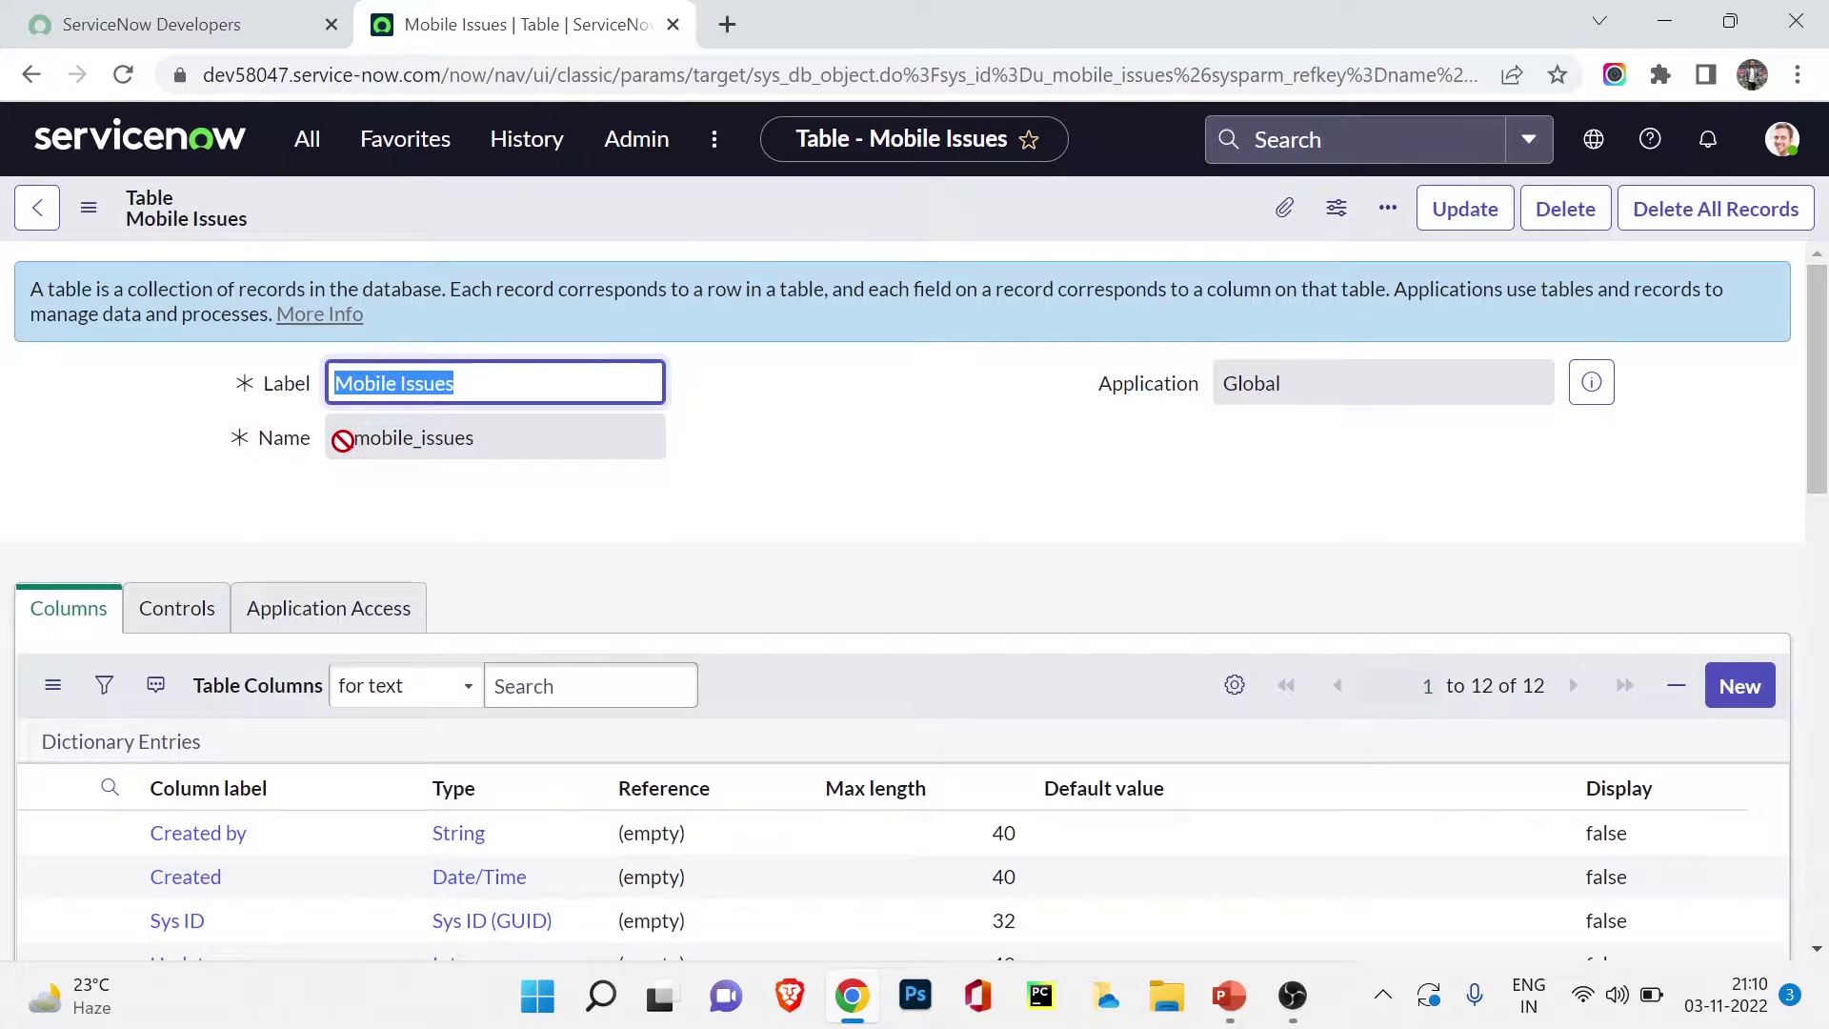
scroll(350, 436, down, 6)
scroll(274, 732, down, 1)
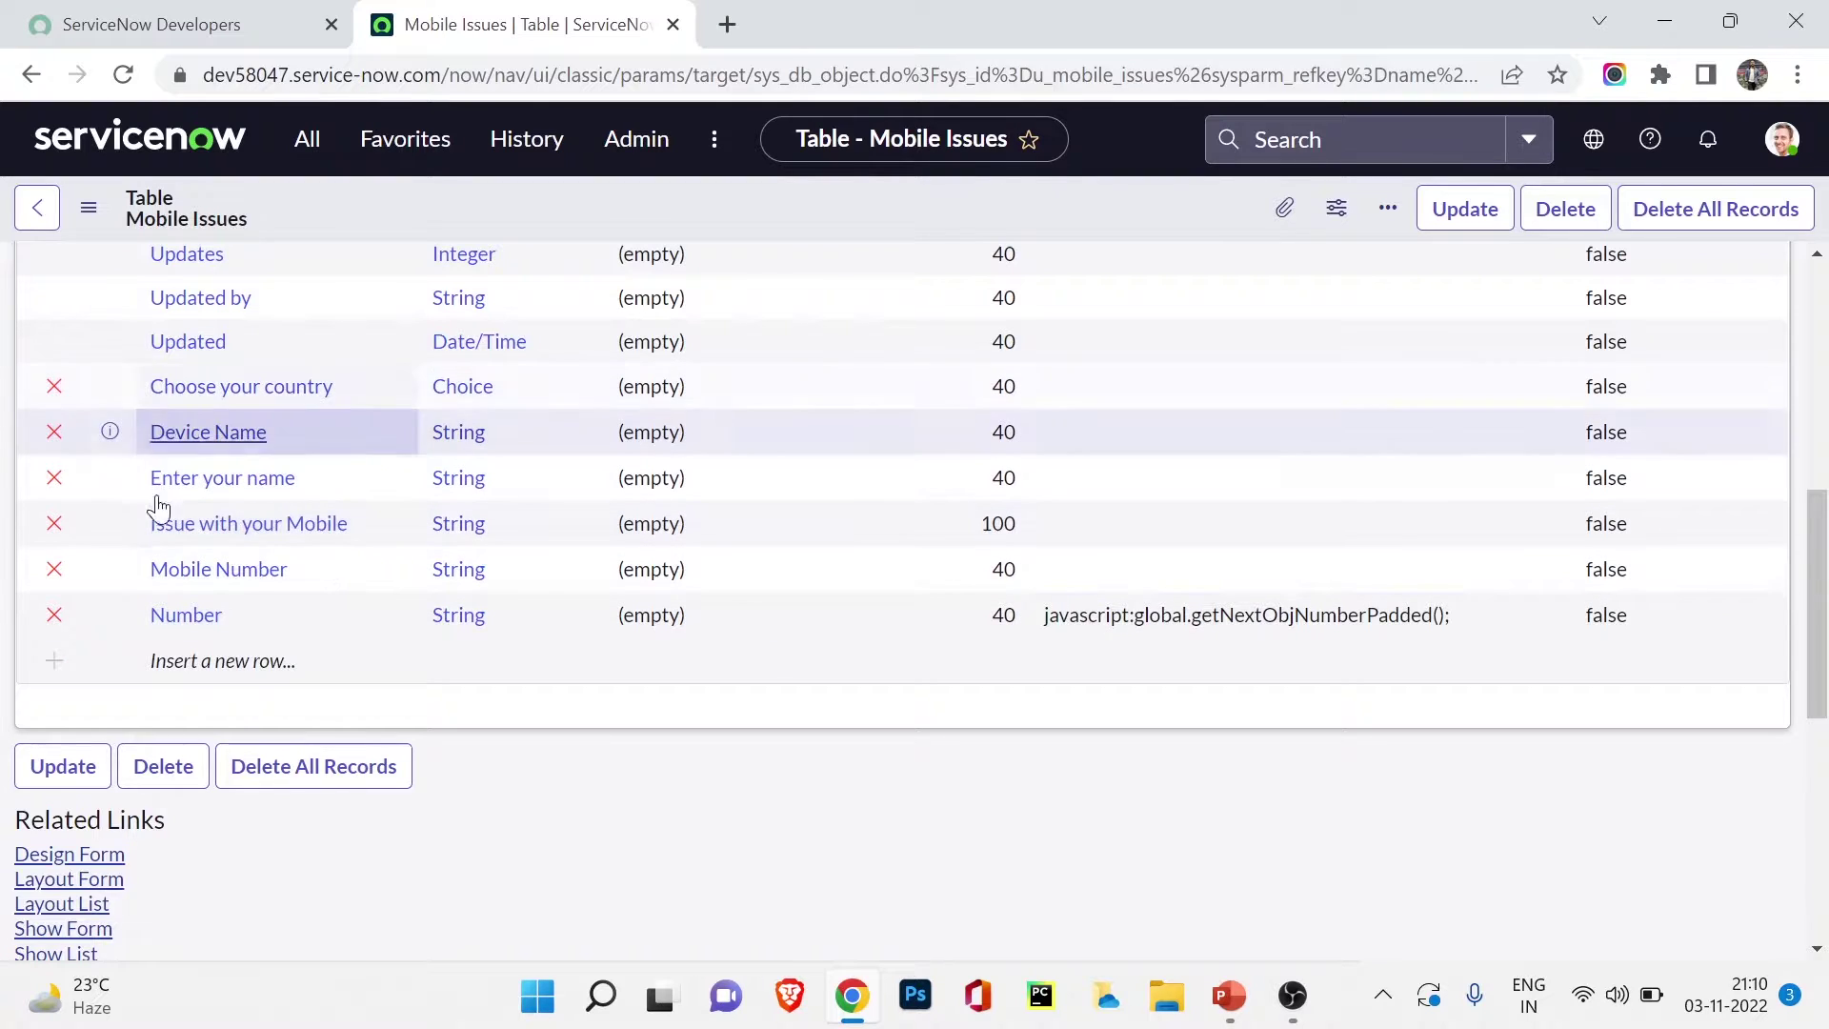
scroll(278, 600, up, 7)
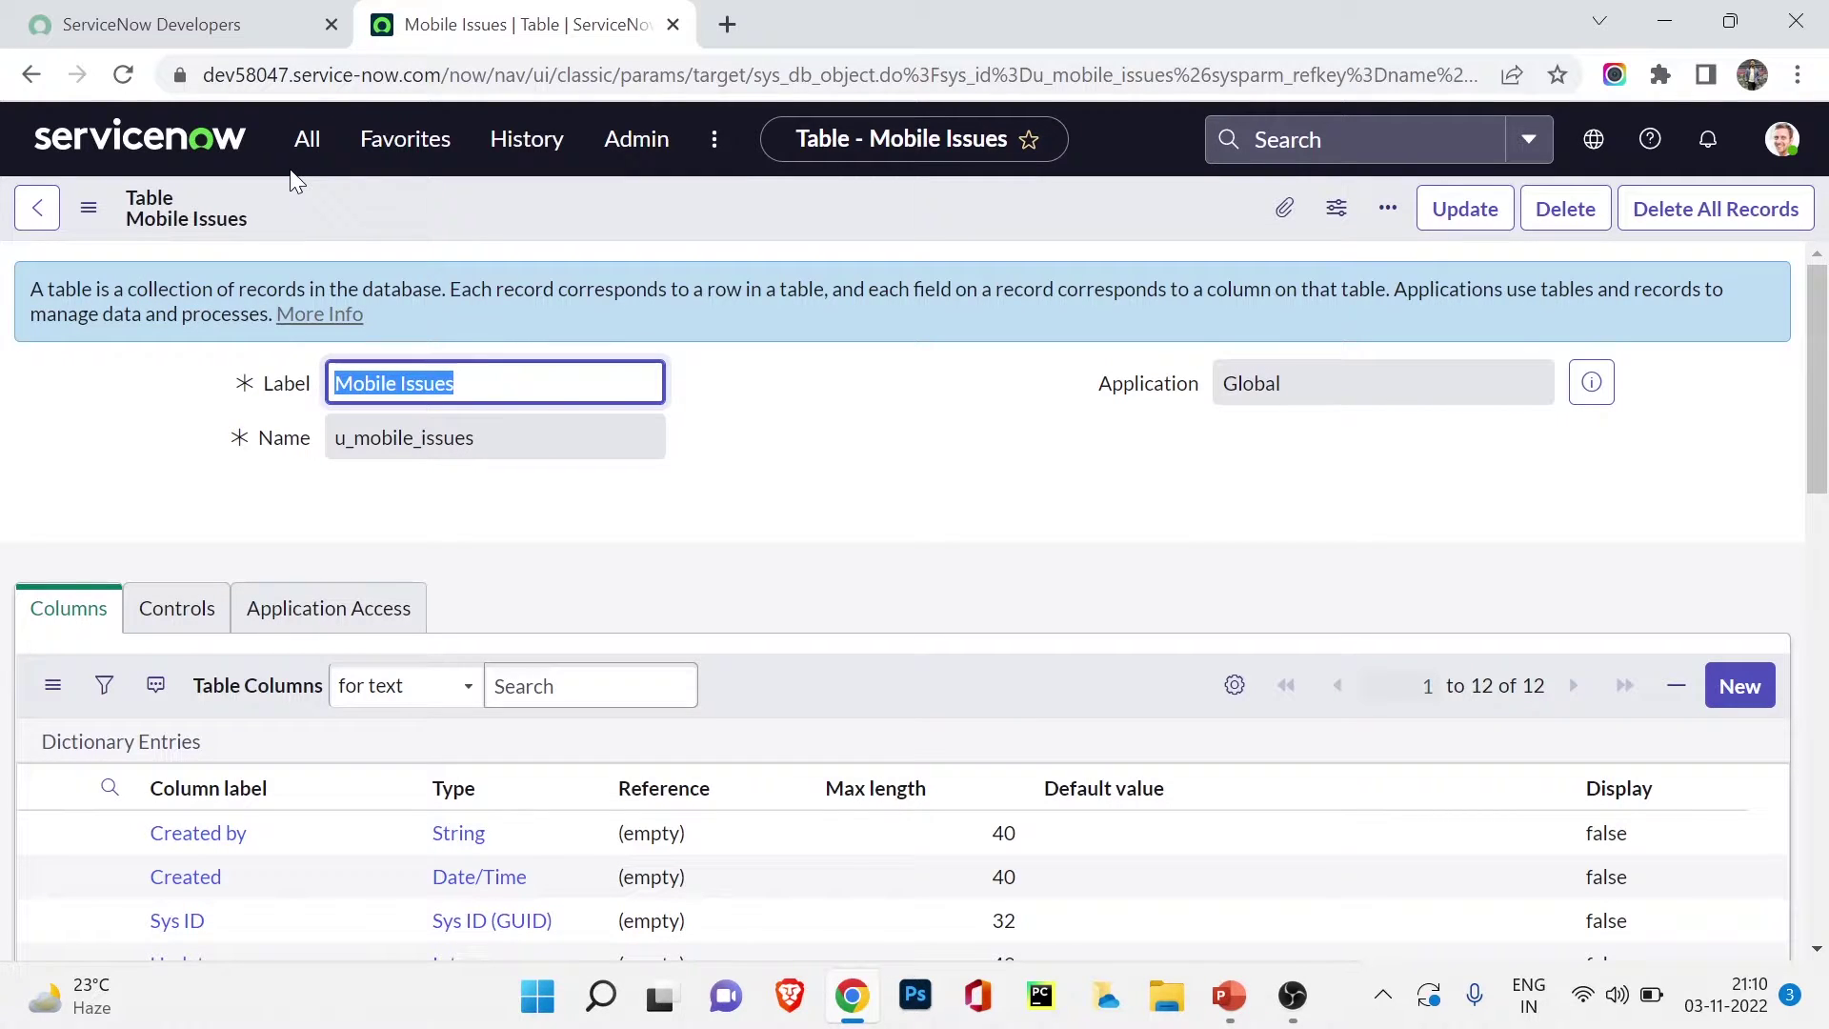
Filter the navigator for 'table' and start a new record in the Tables list.
click(306, 148)
text(table)
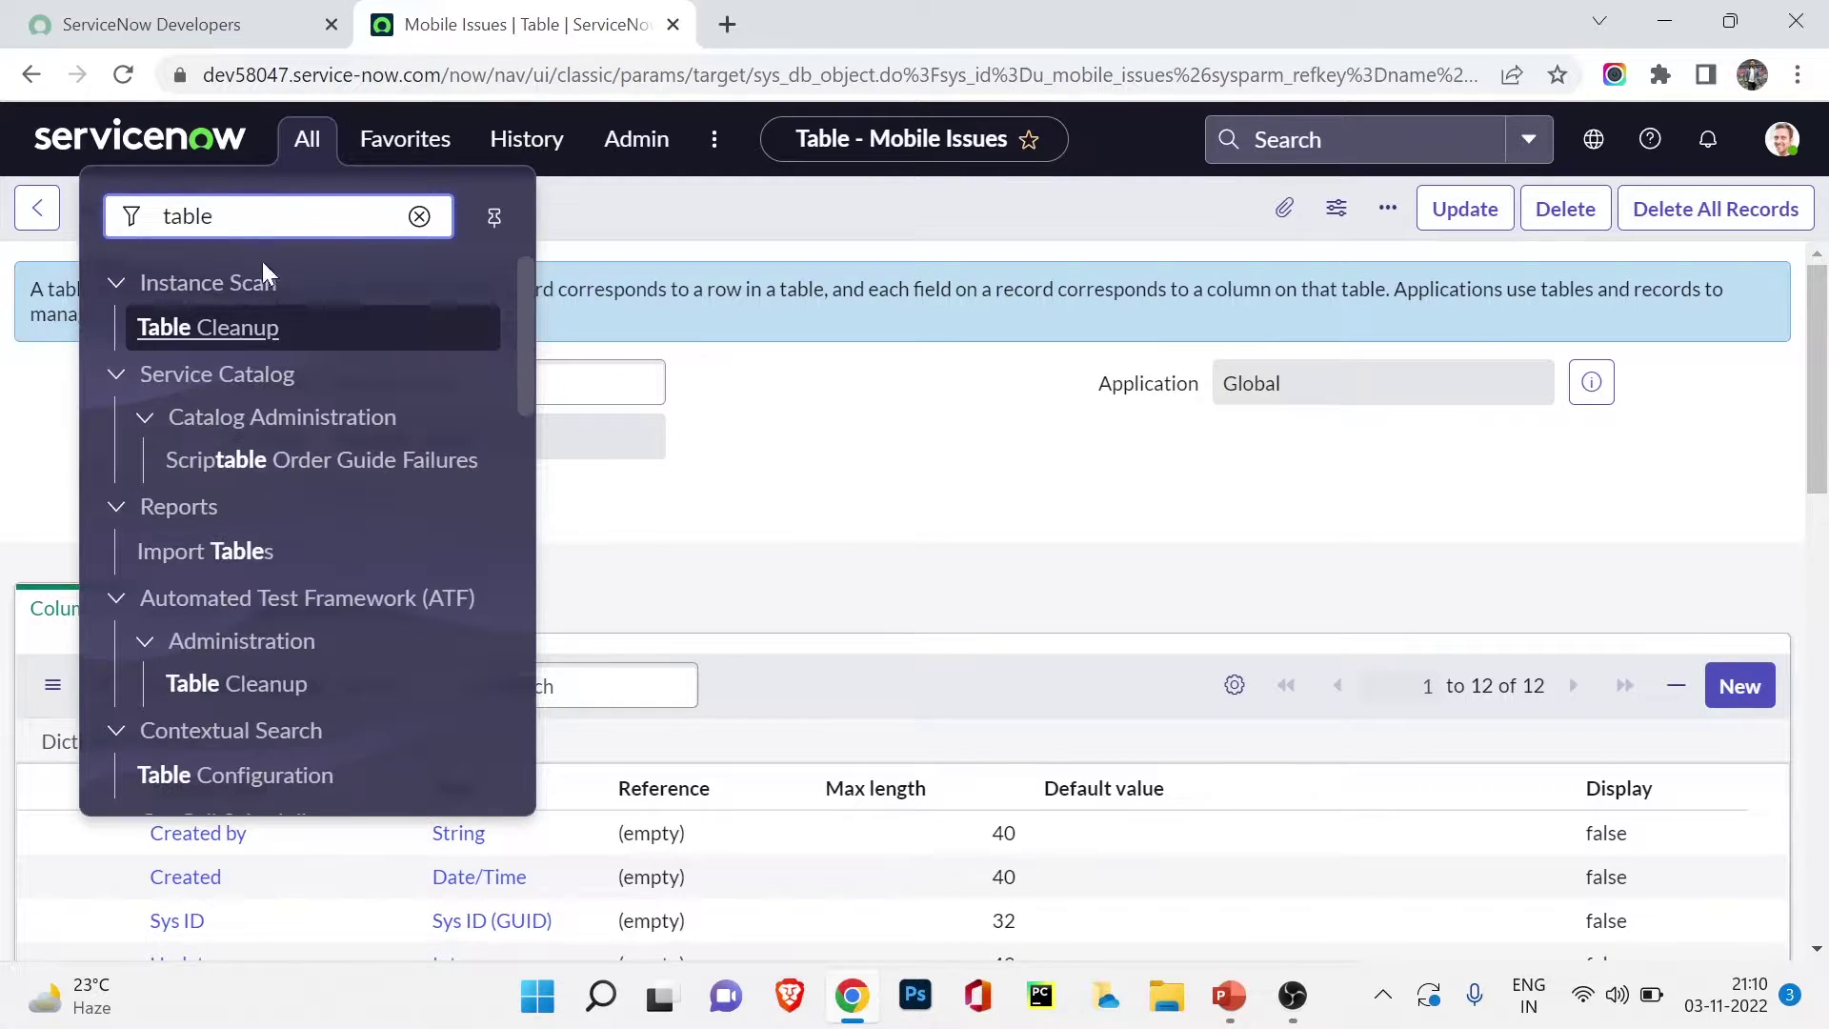
key(alt+Left)
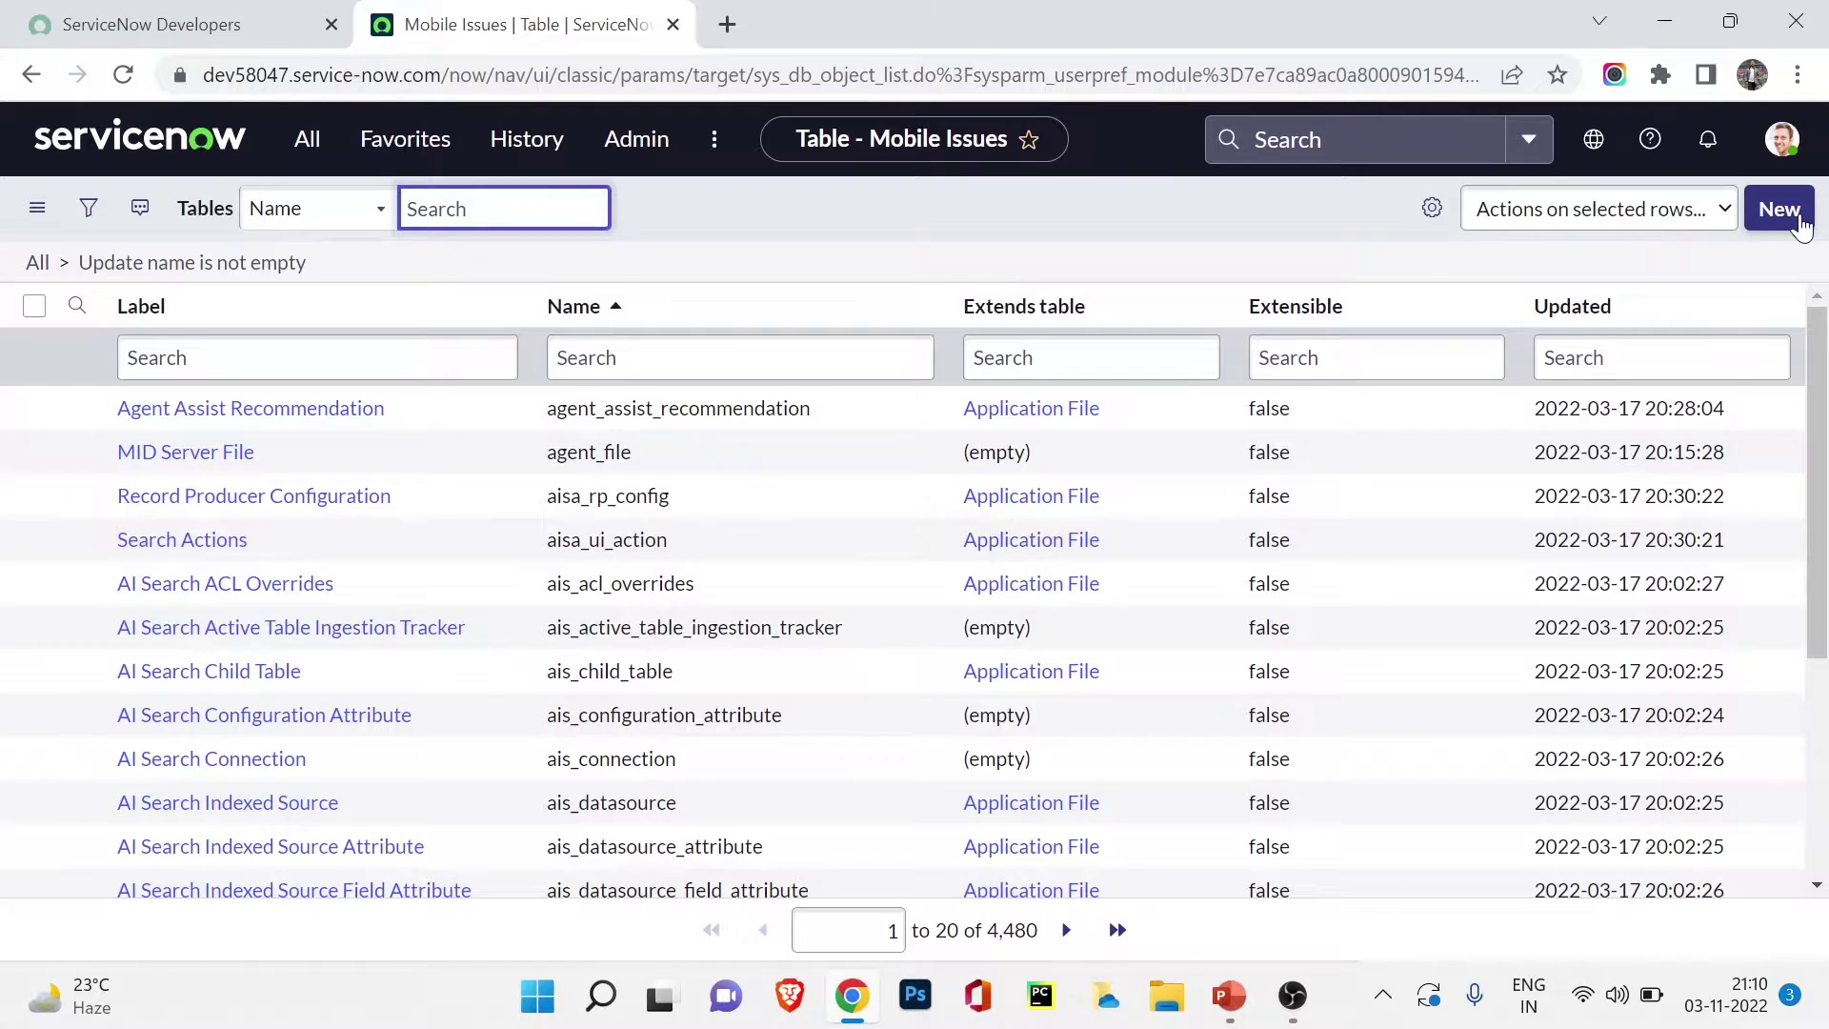
click(1779, 209)
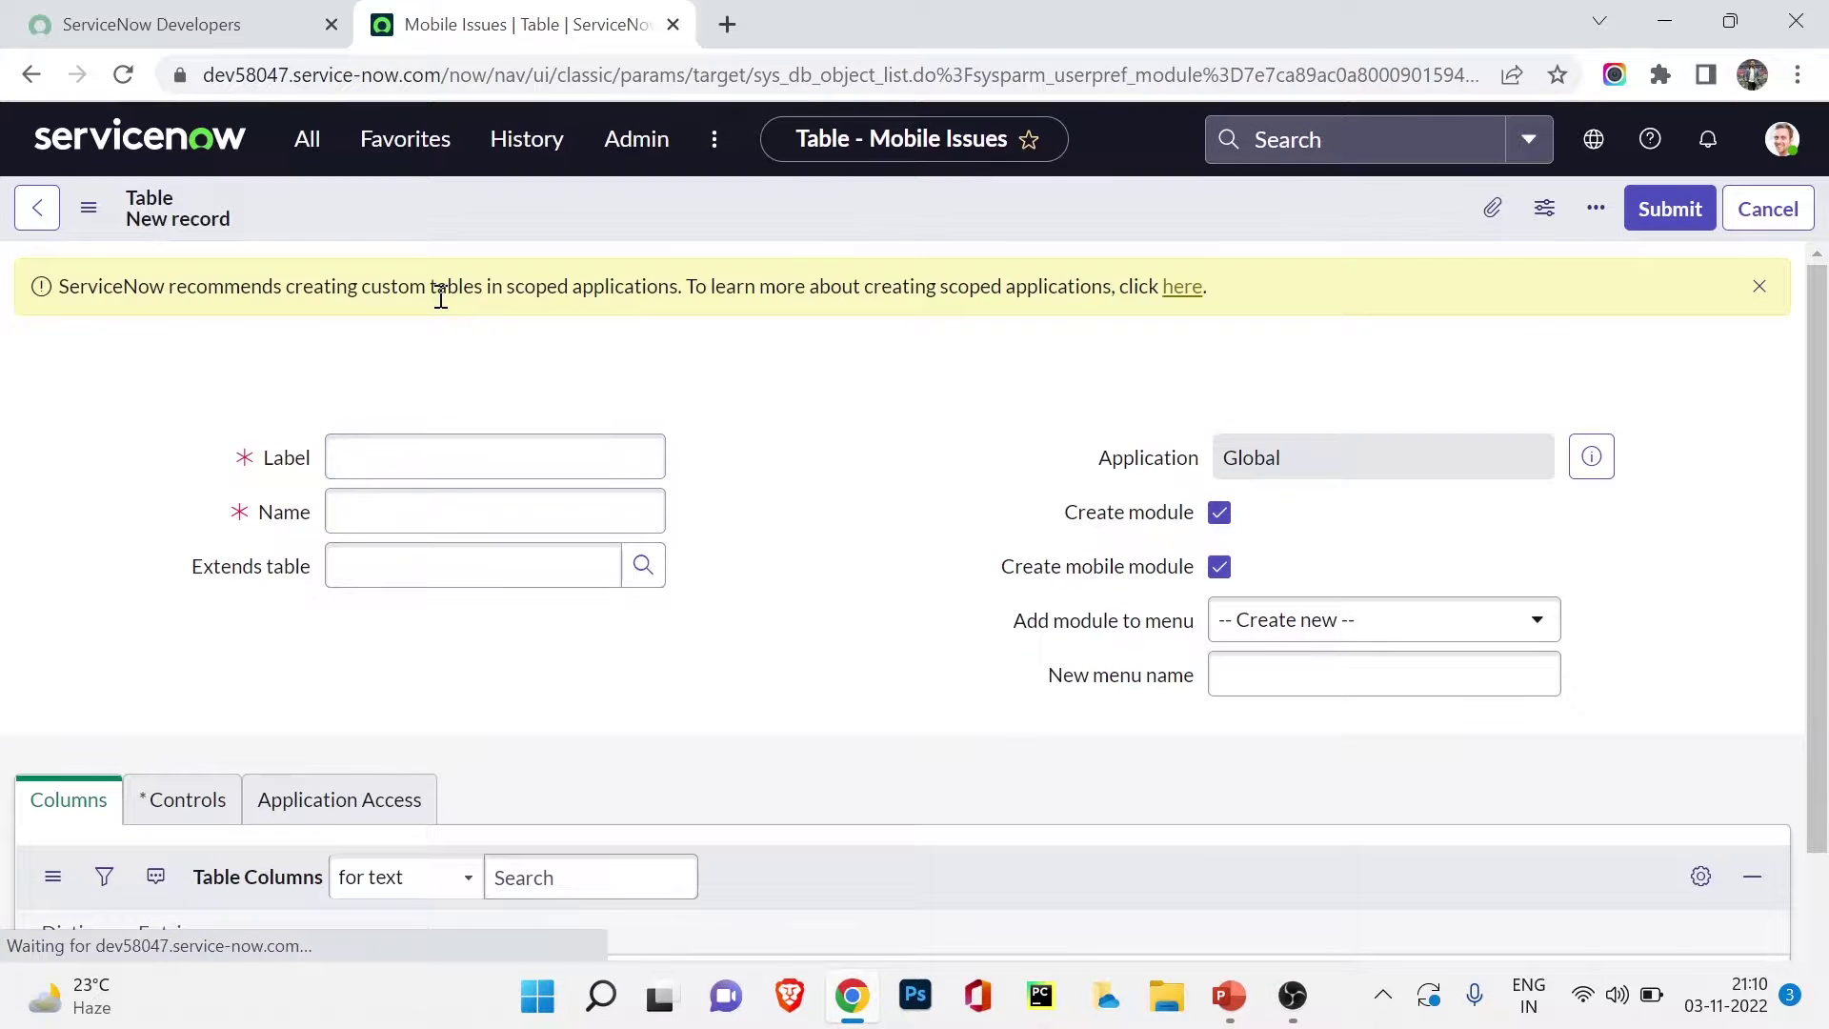
Enter the label 'Laptop Issues' so the name auto-fills as u_laptop_issues.
click(387, 469)
text(Lab)
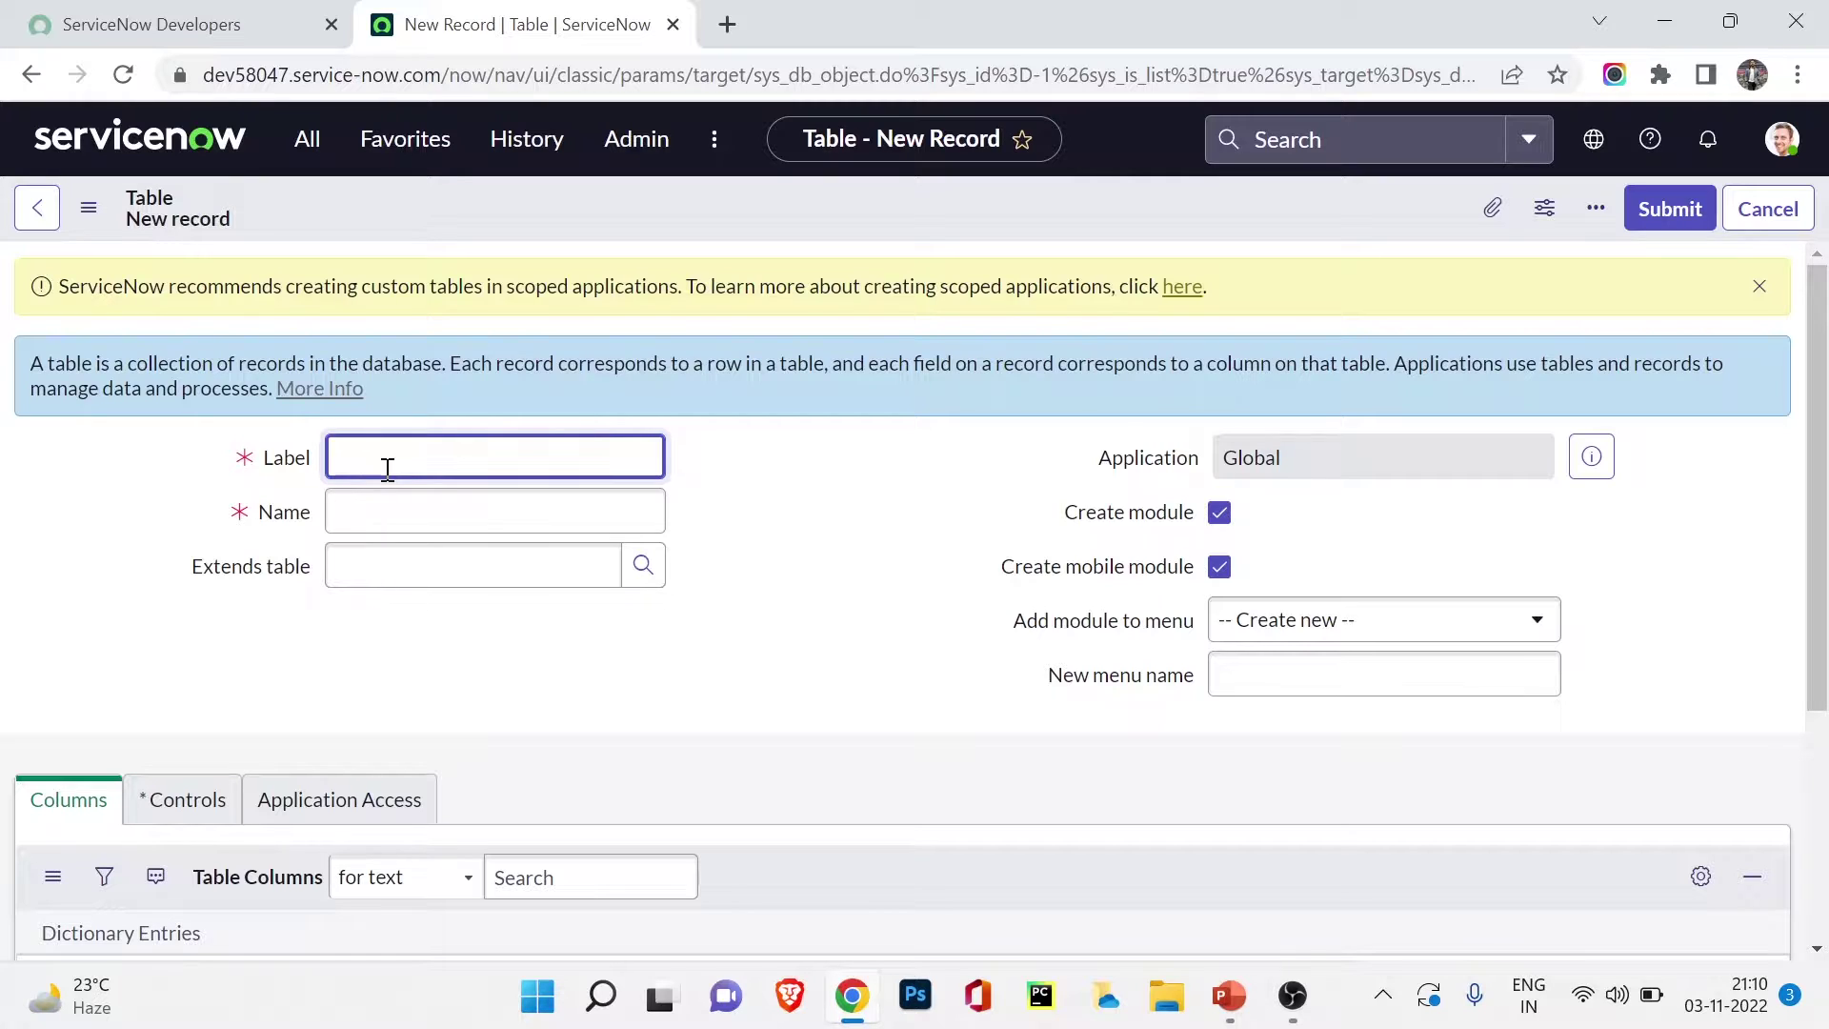
text(Laptop Issues)
click(380, 286)
click(303, 139)
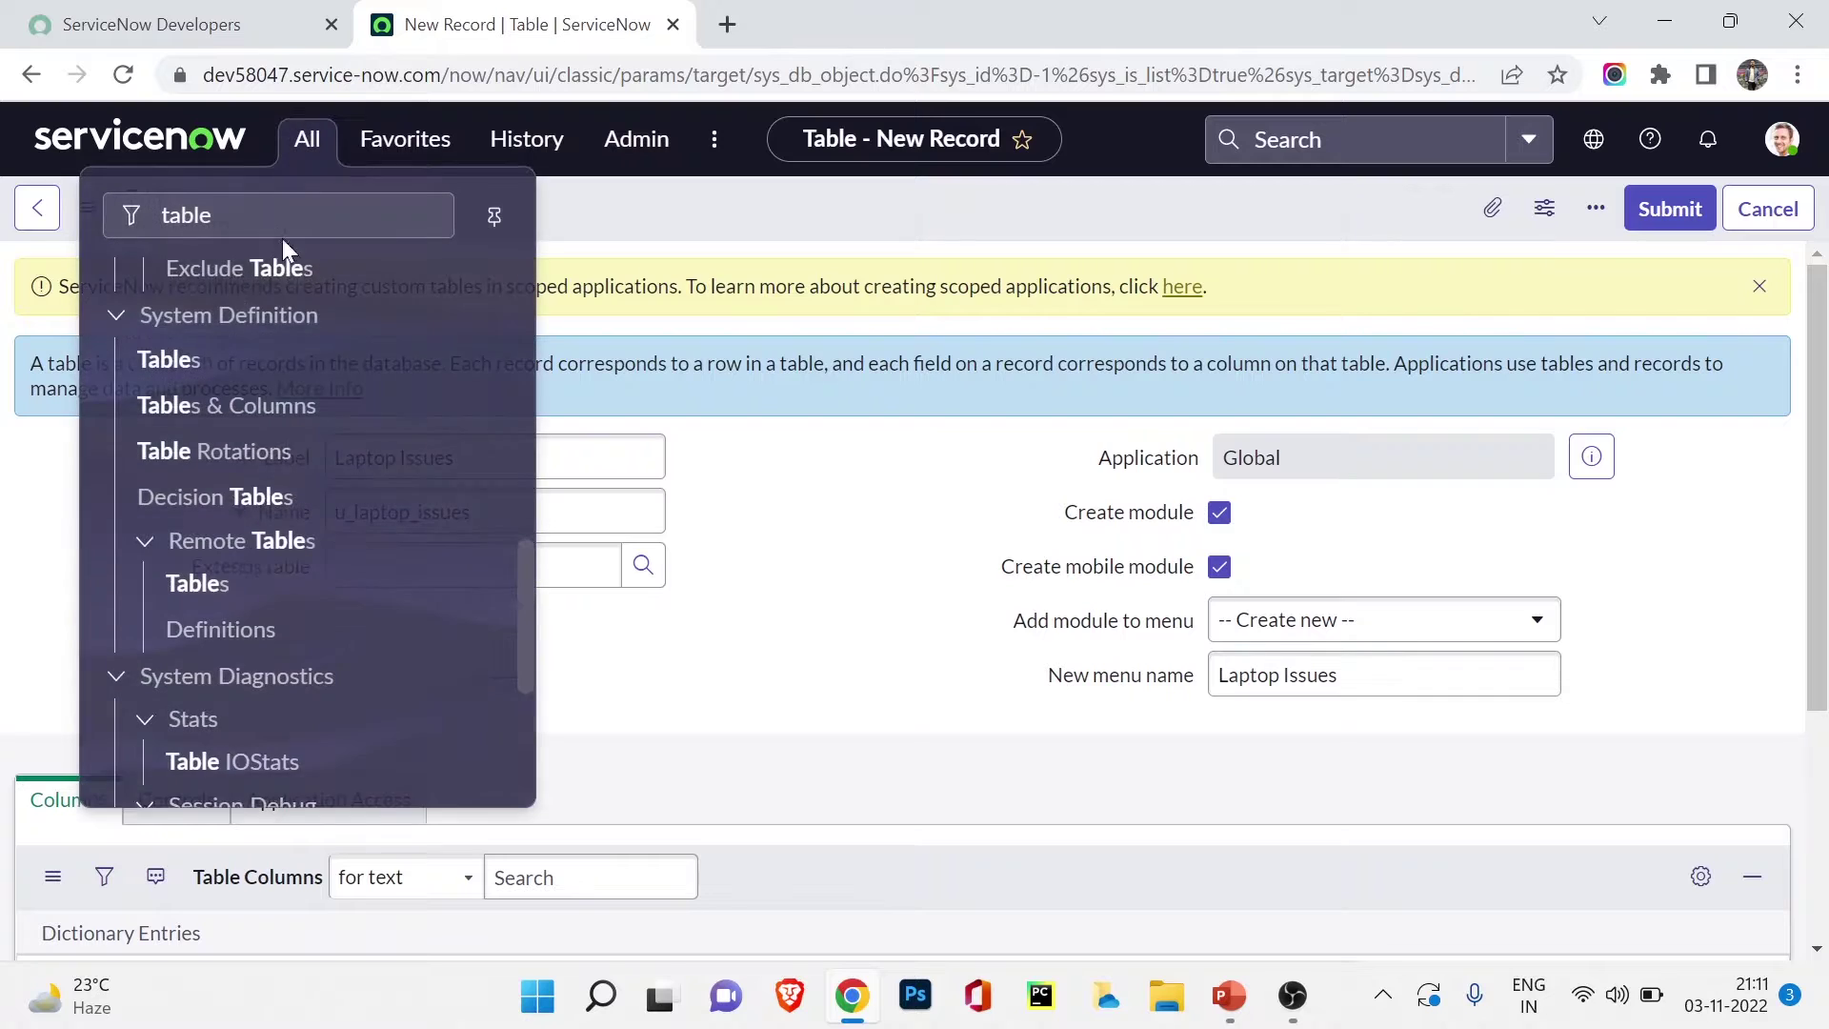
double_click(390, 232)
key(BackSpace)
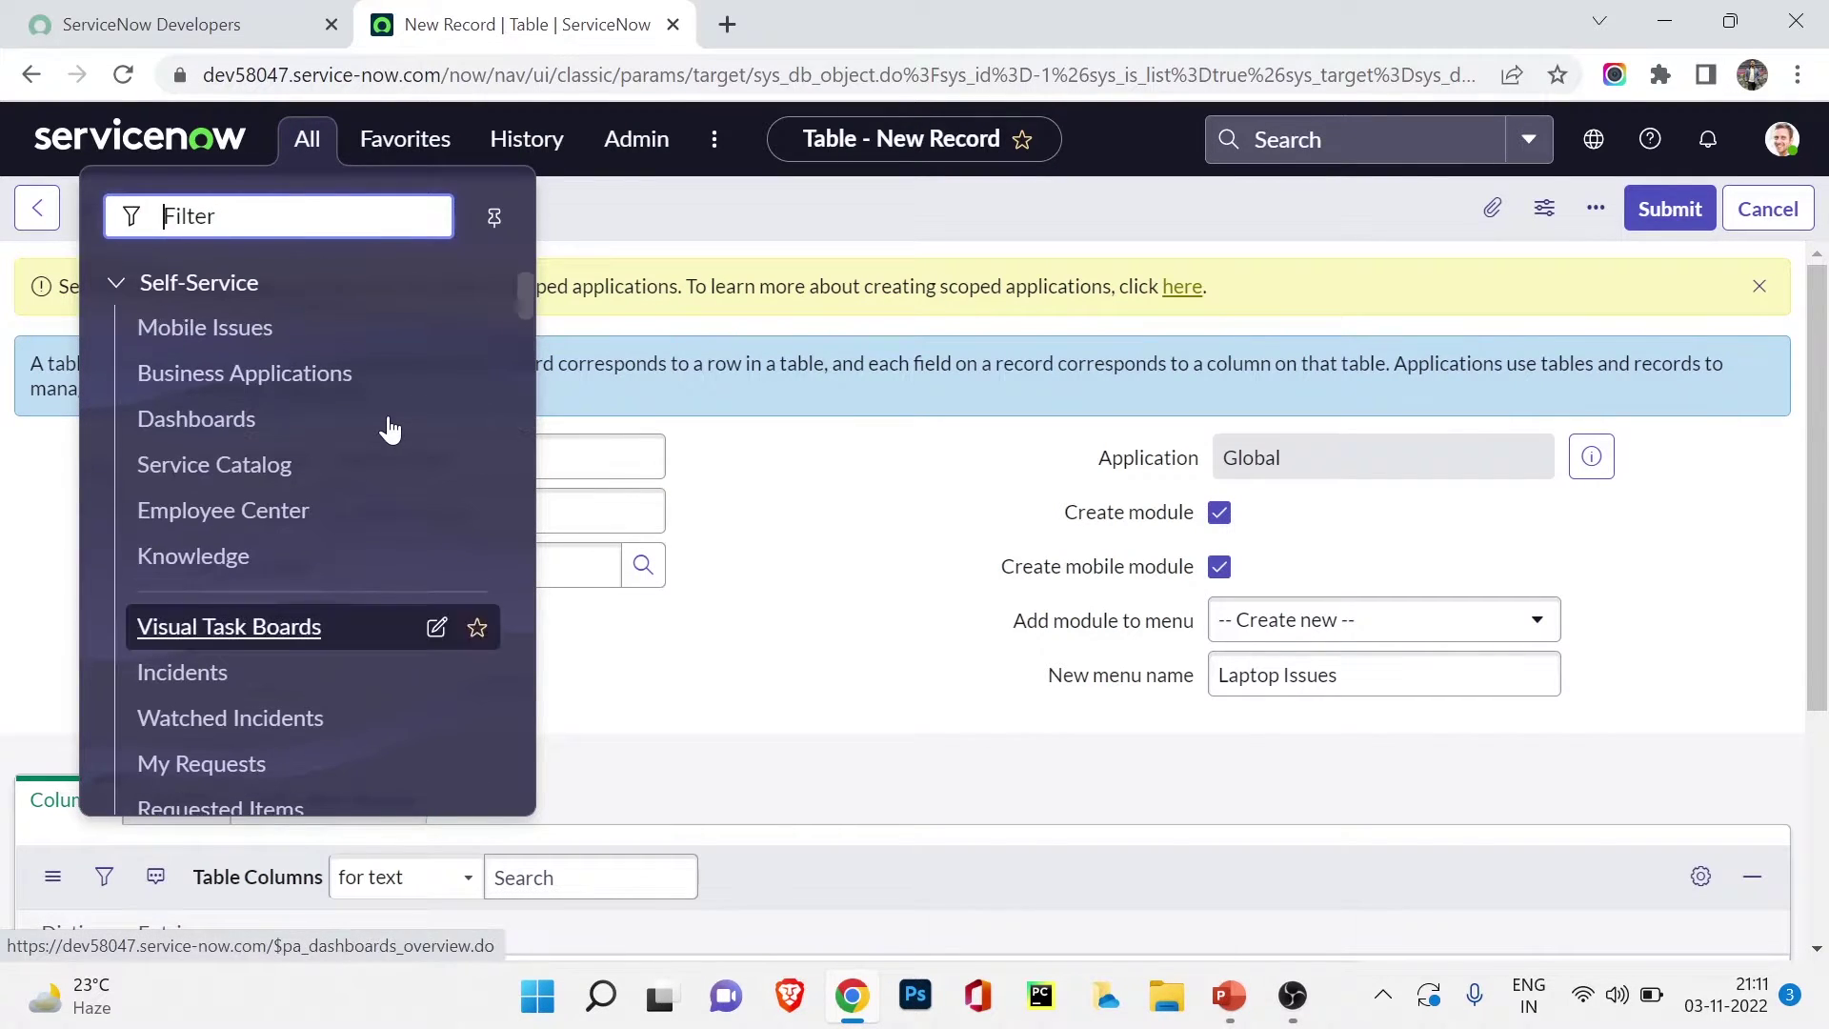
click(1054, 620)
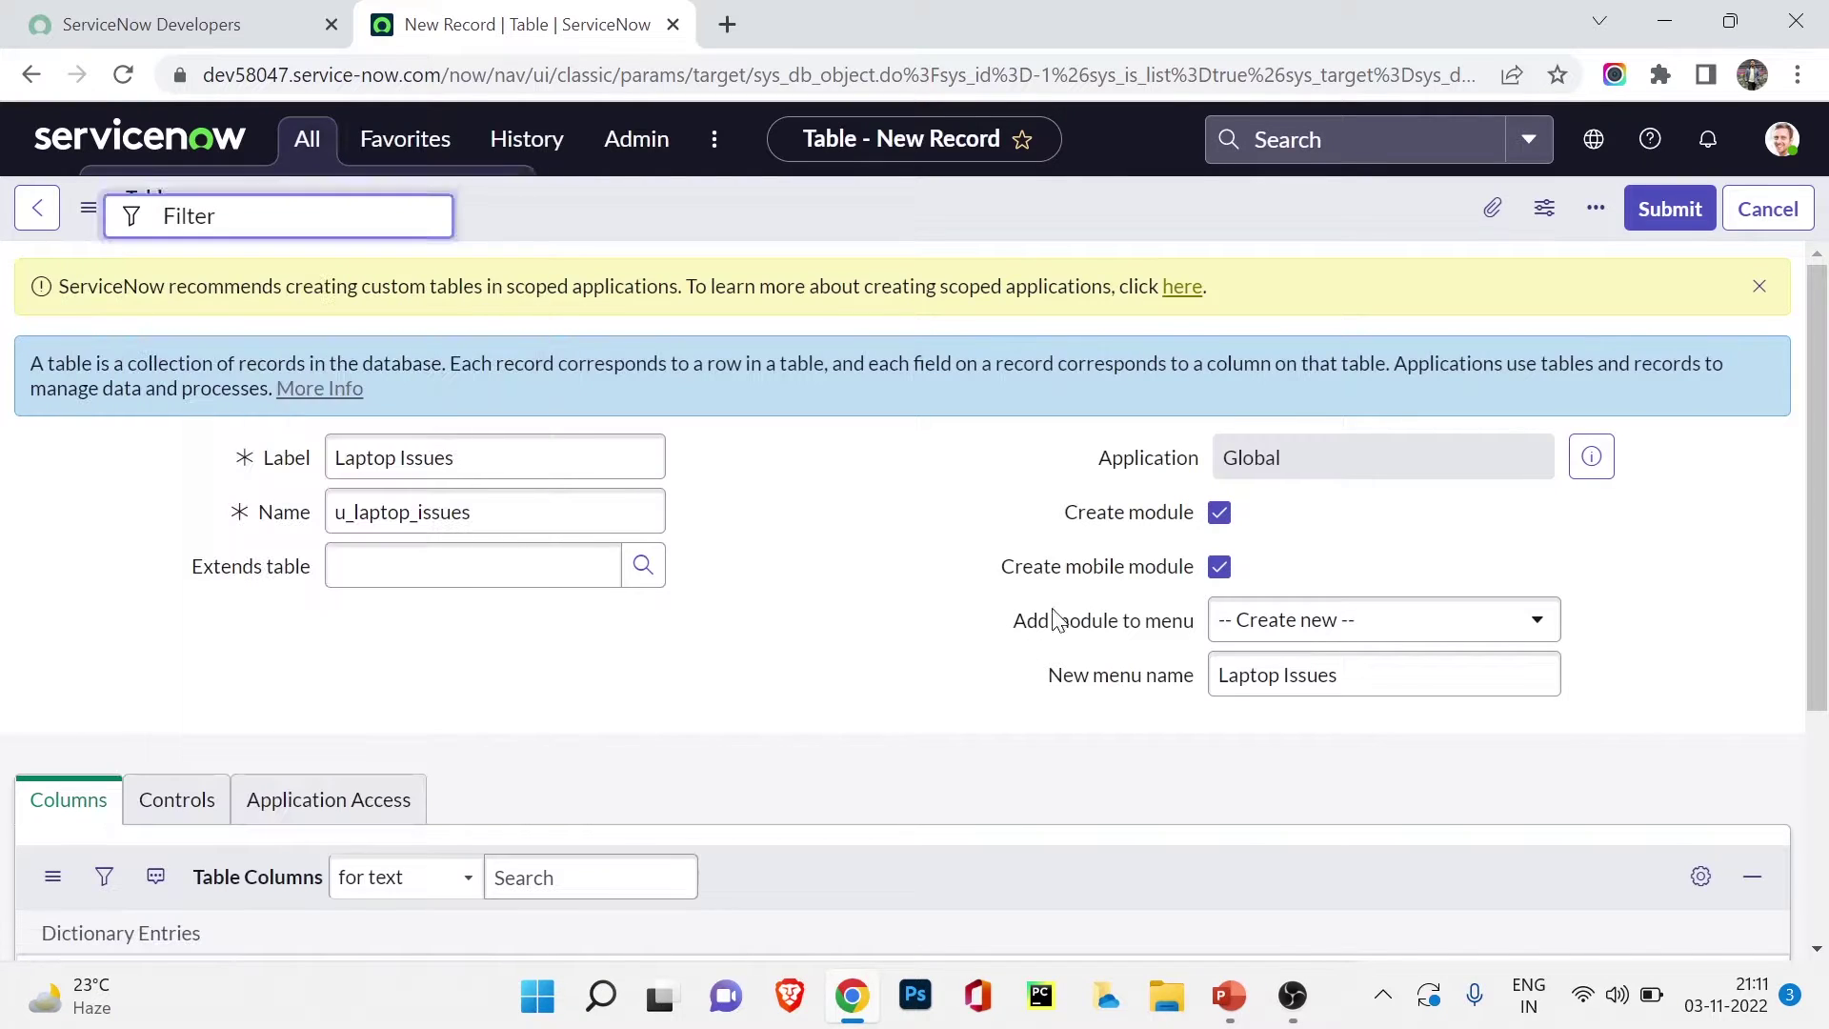
Add the new table's module to the Self-Service menu.
click(1270, 631)
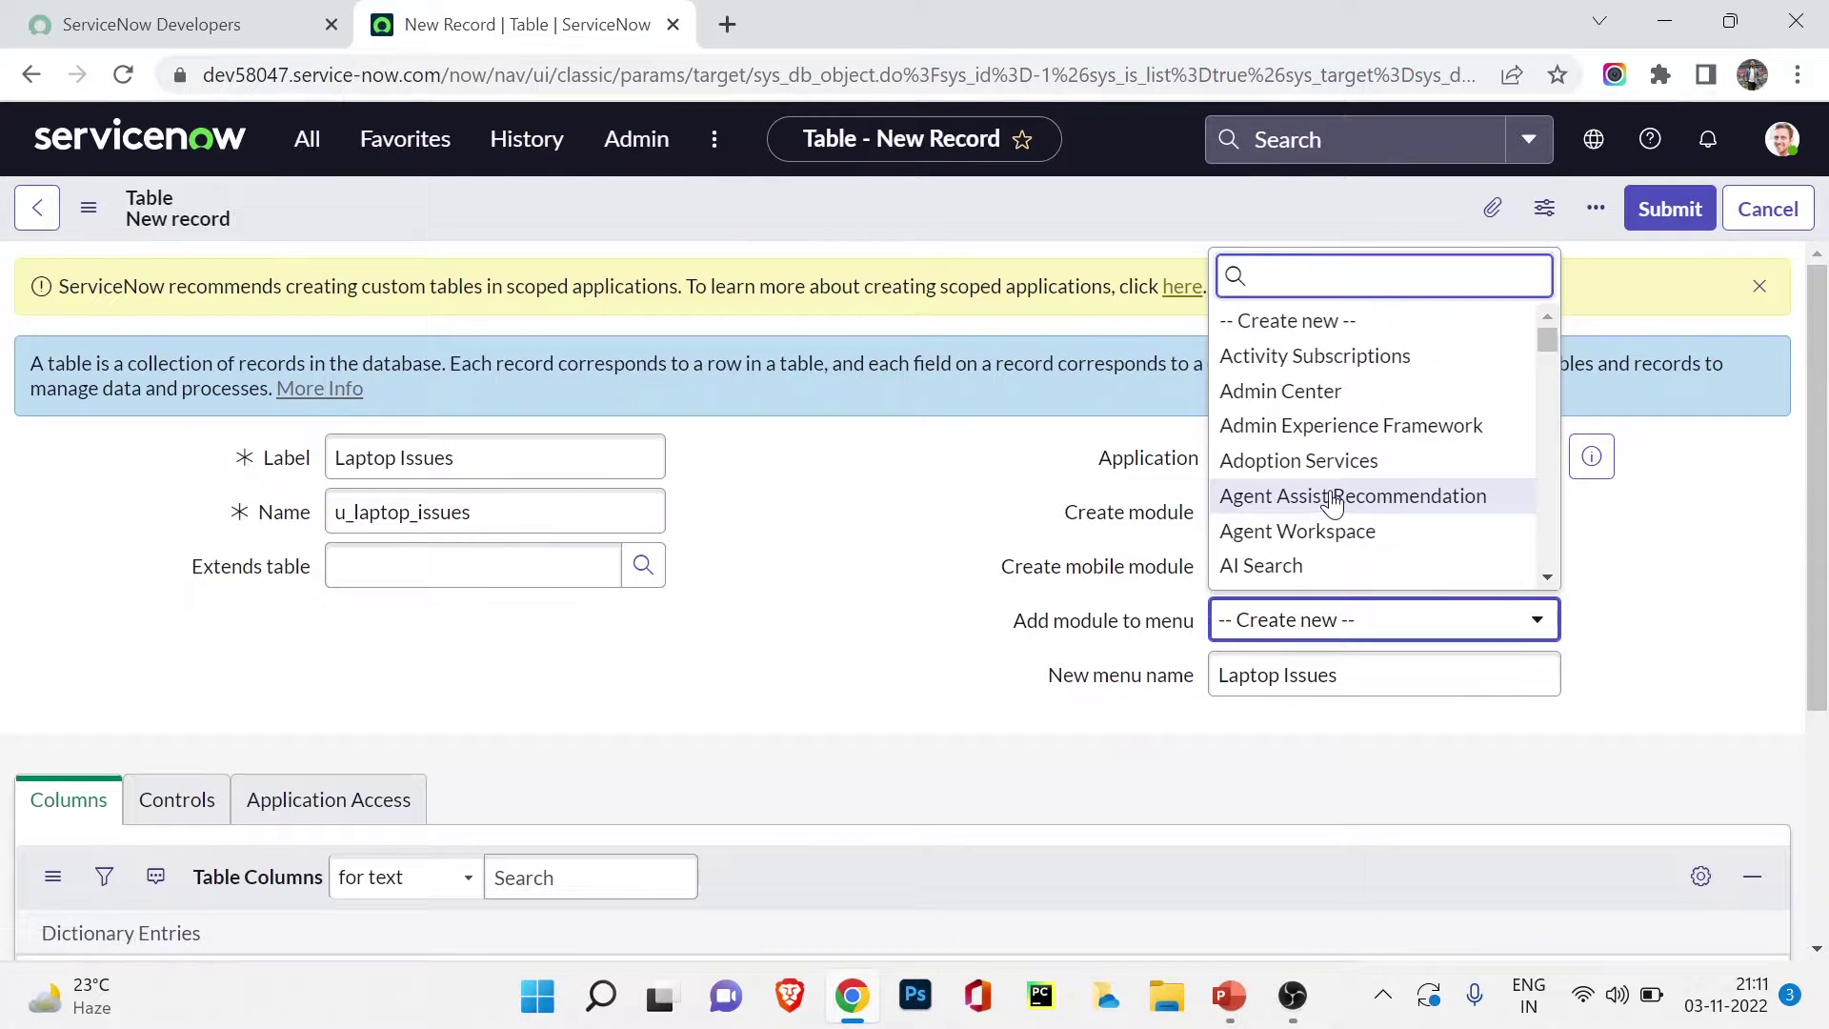
text(sel)
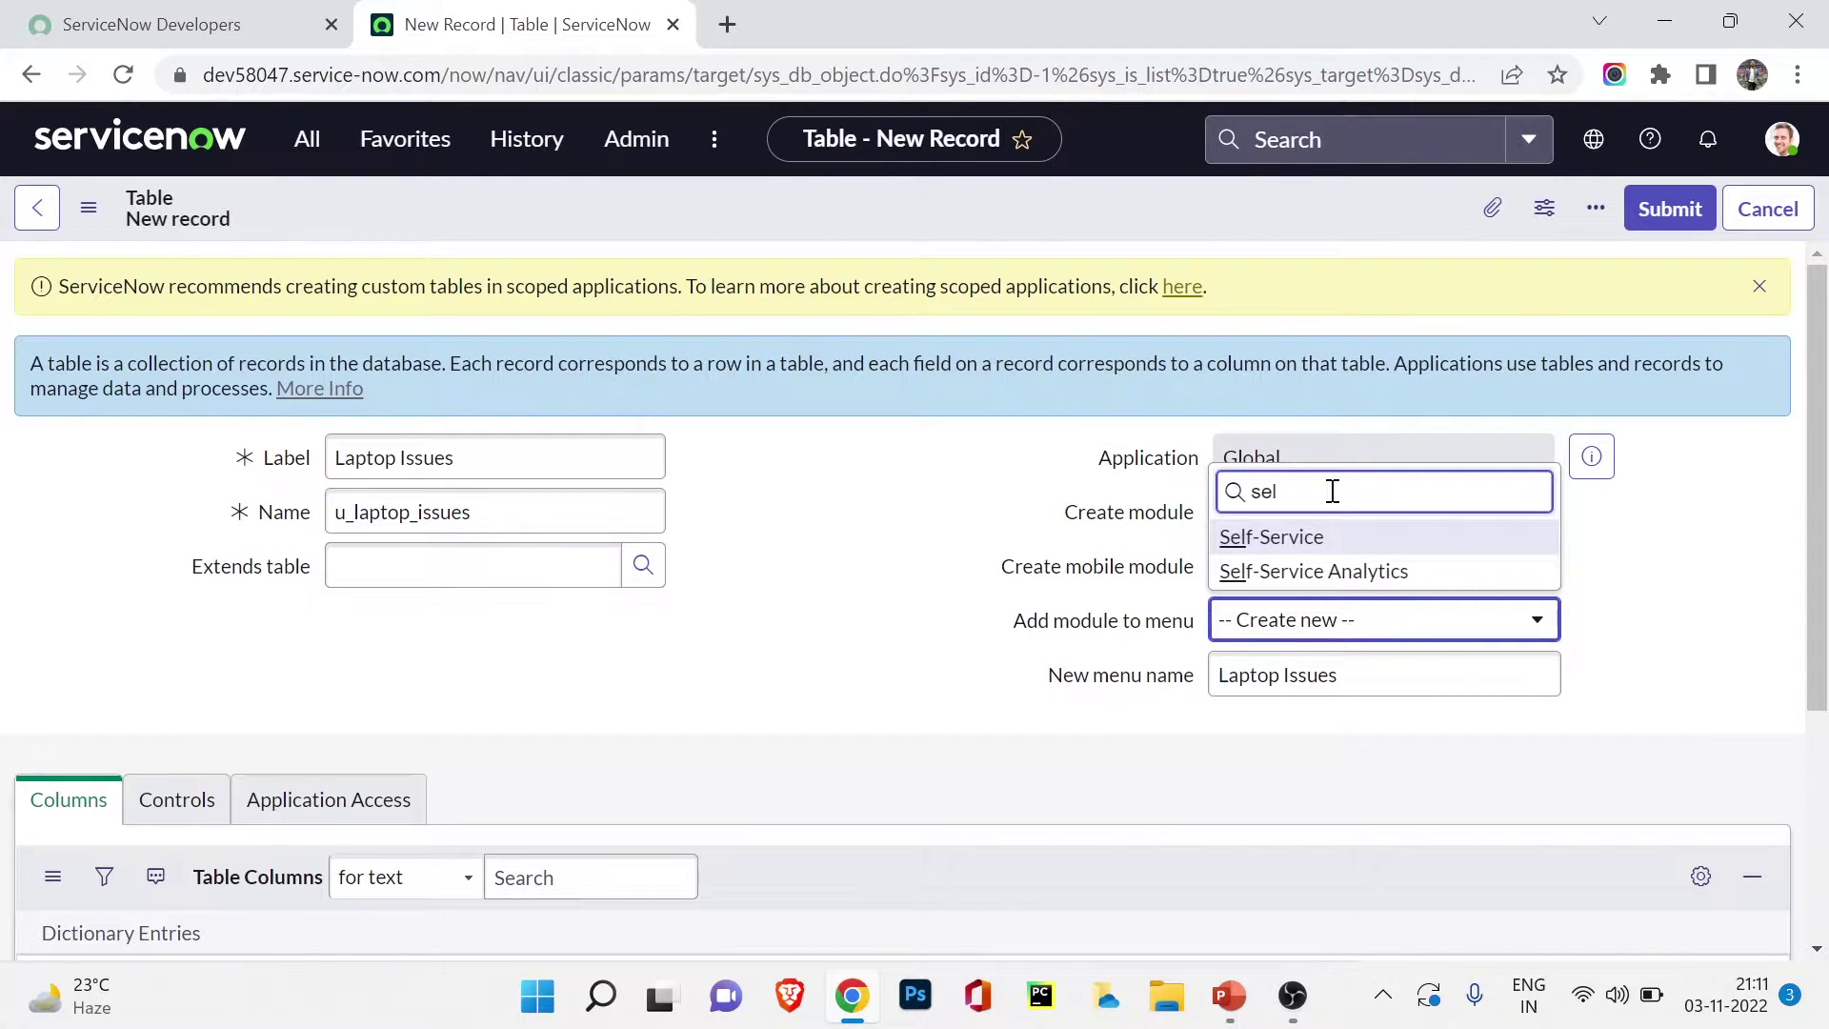
click(1234, 537)
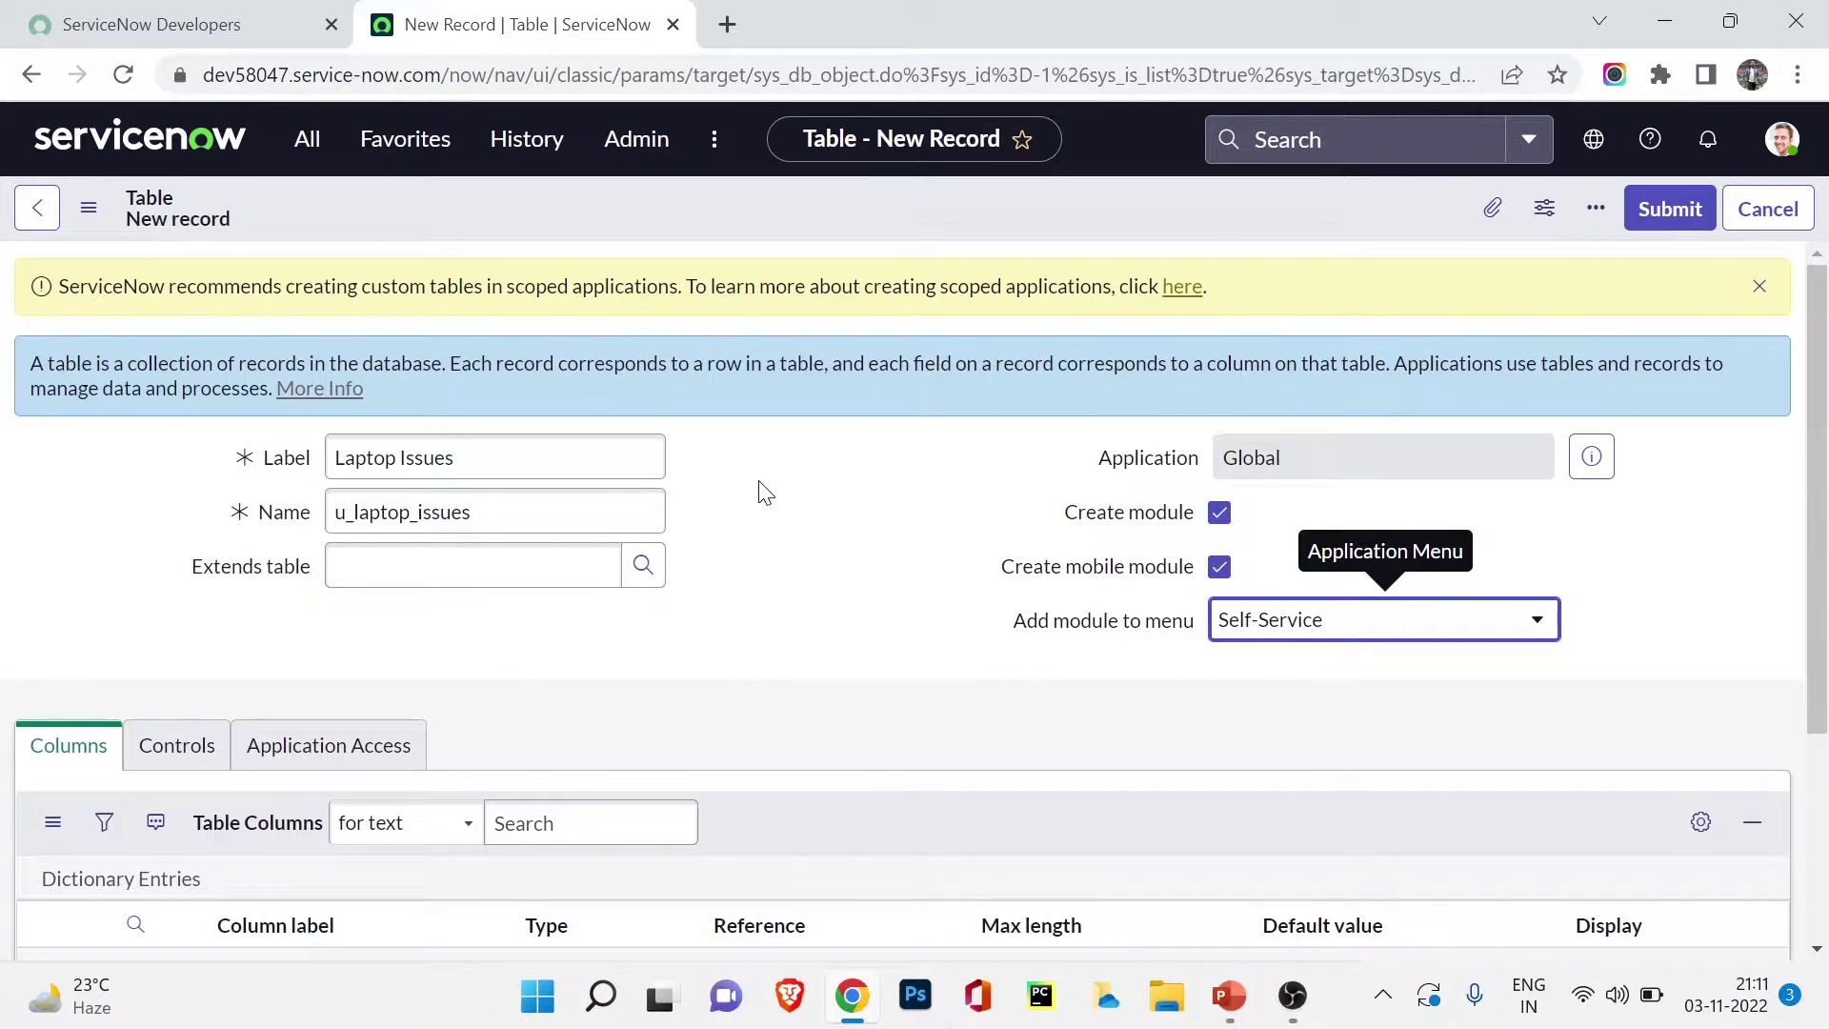
click(413, 568)
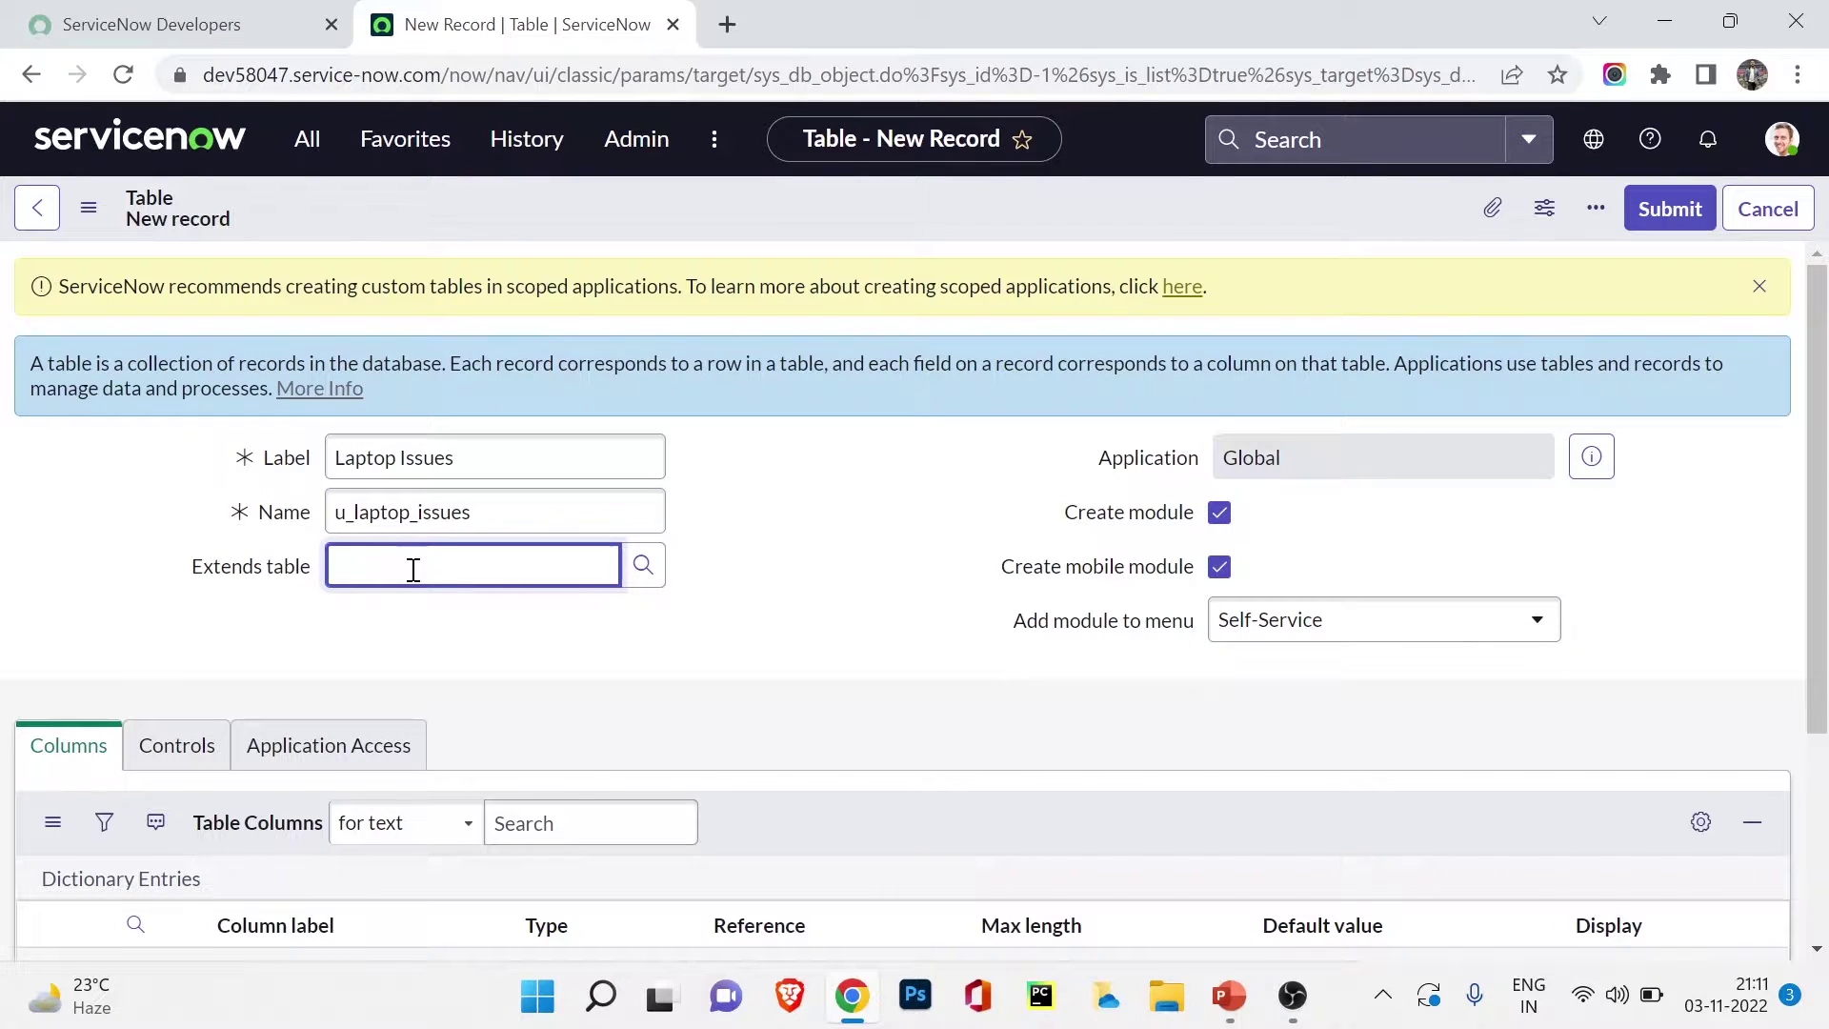
Make the new table extend Task and submit it to create Laptop Issues.
click(413, 569)
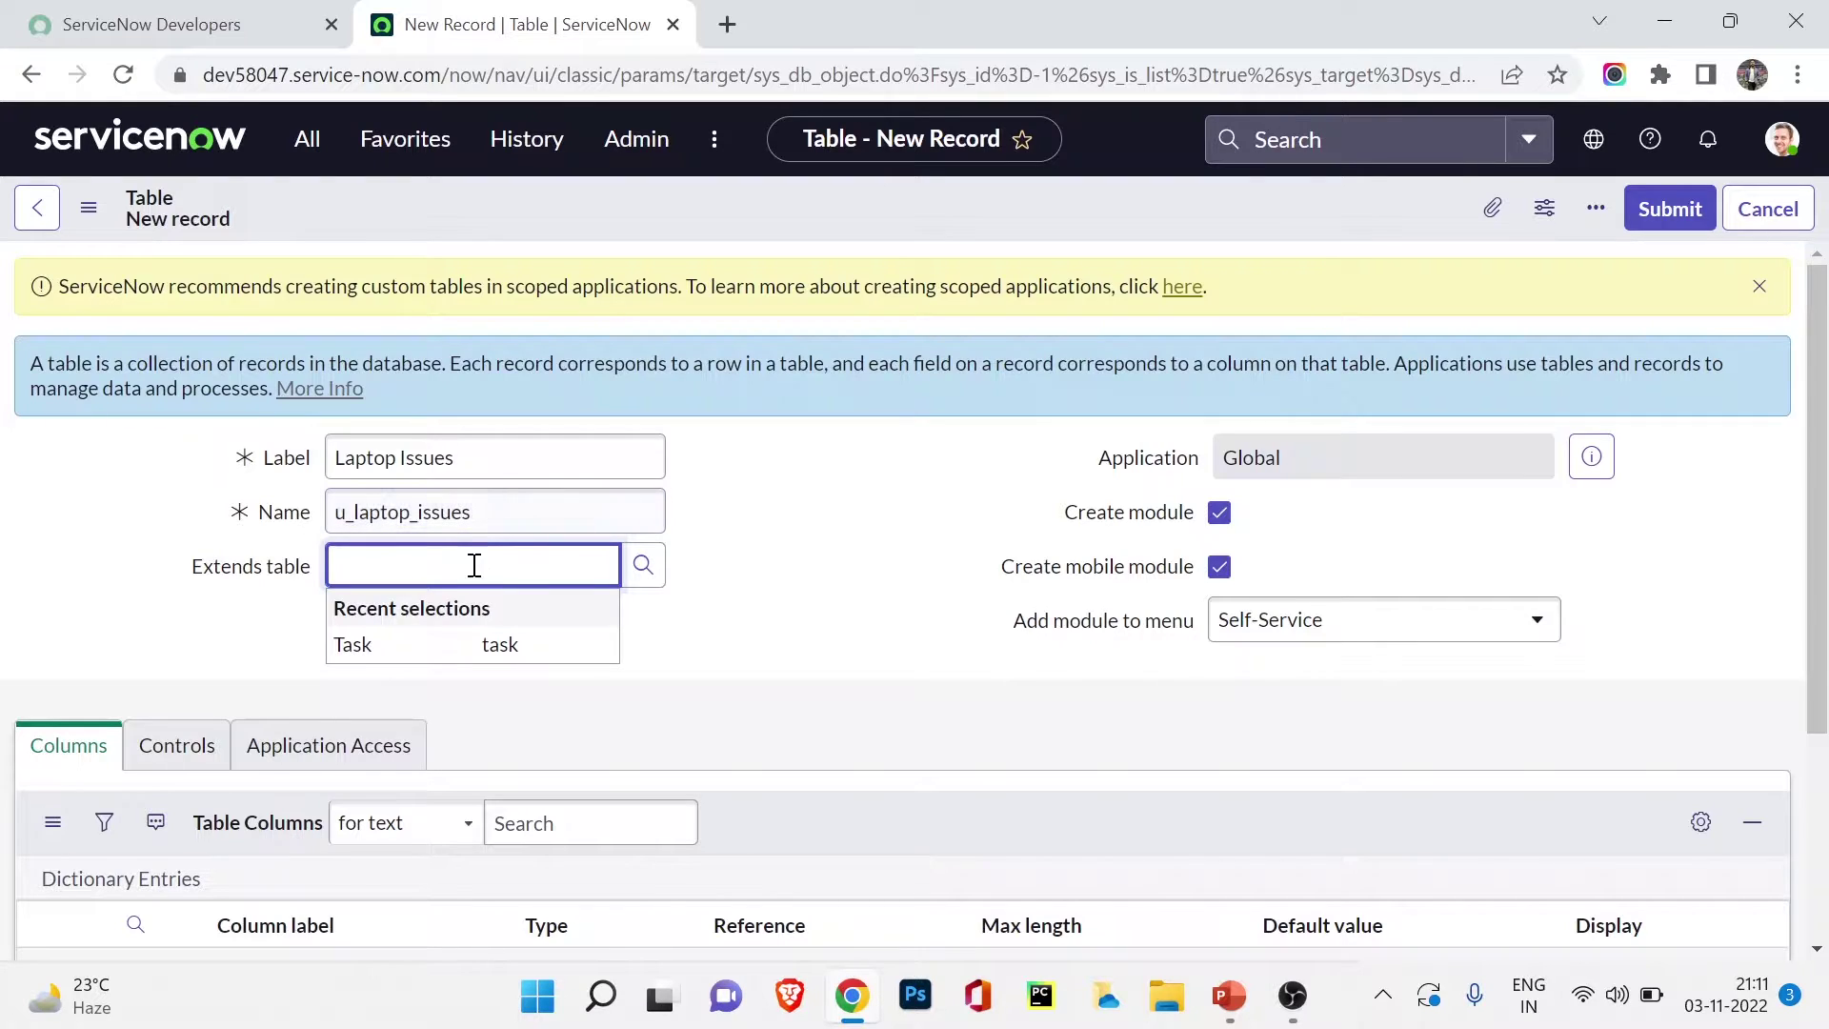
click(374, 645)
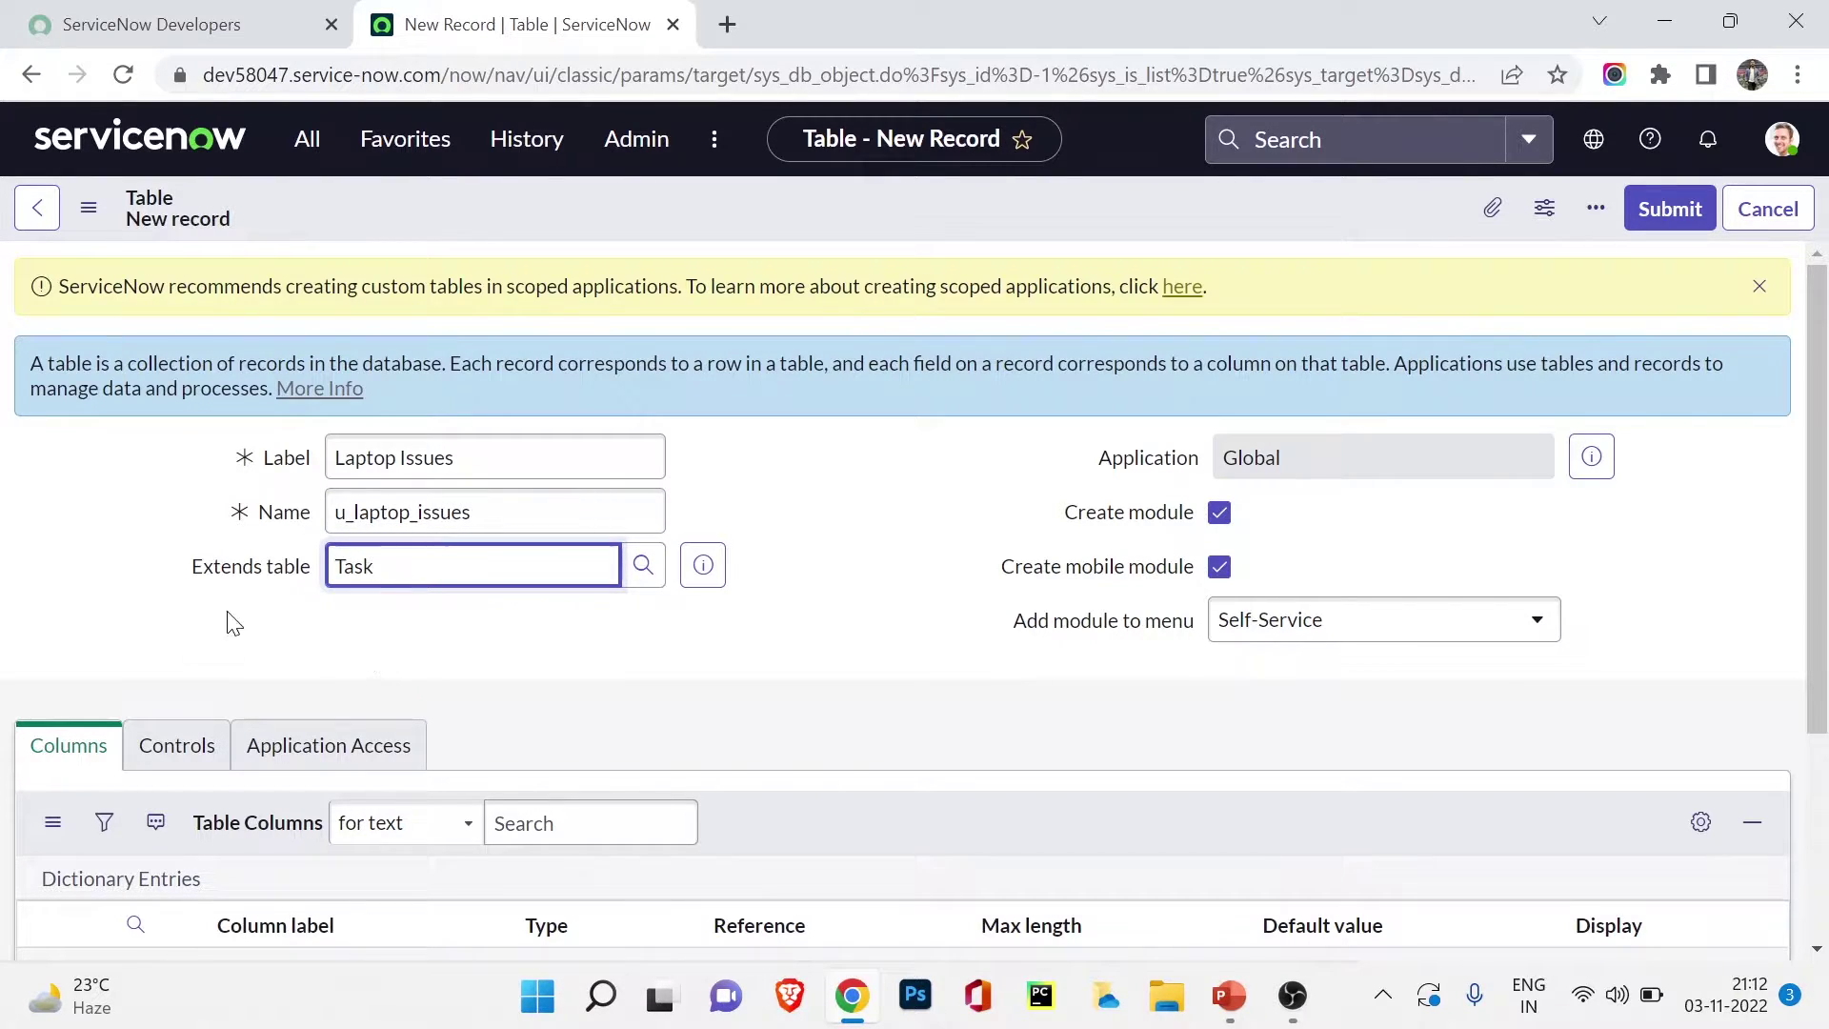
click(1665, 205)
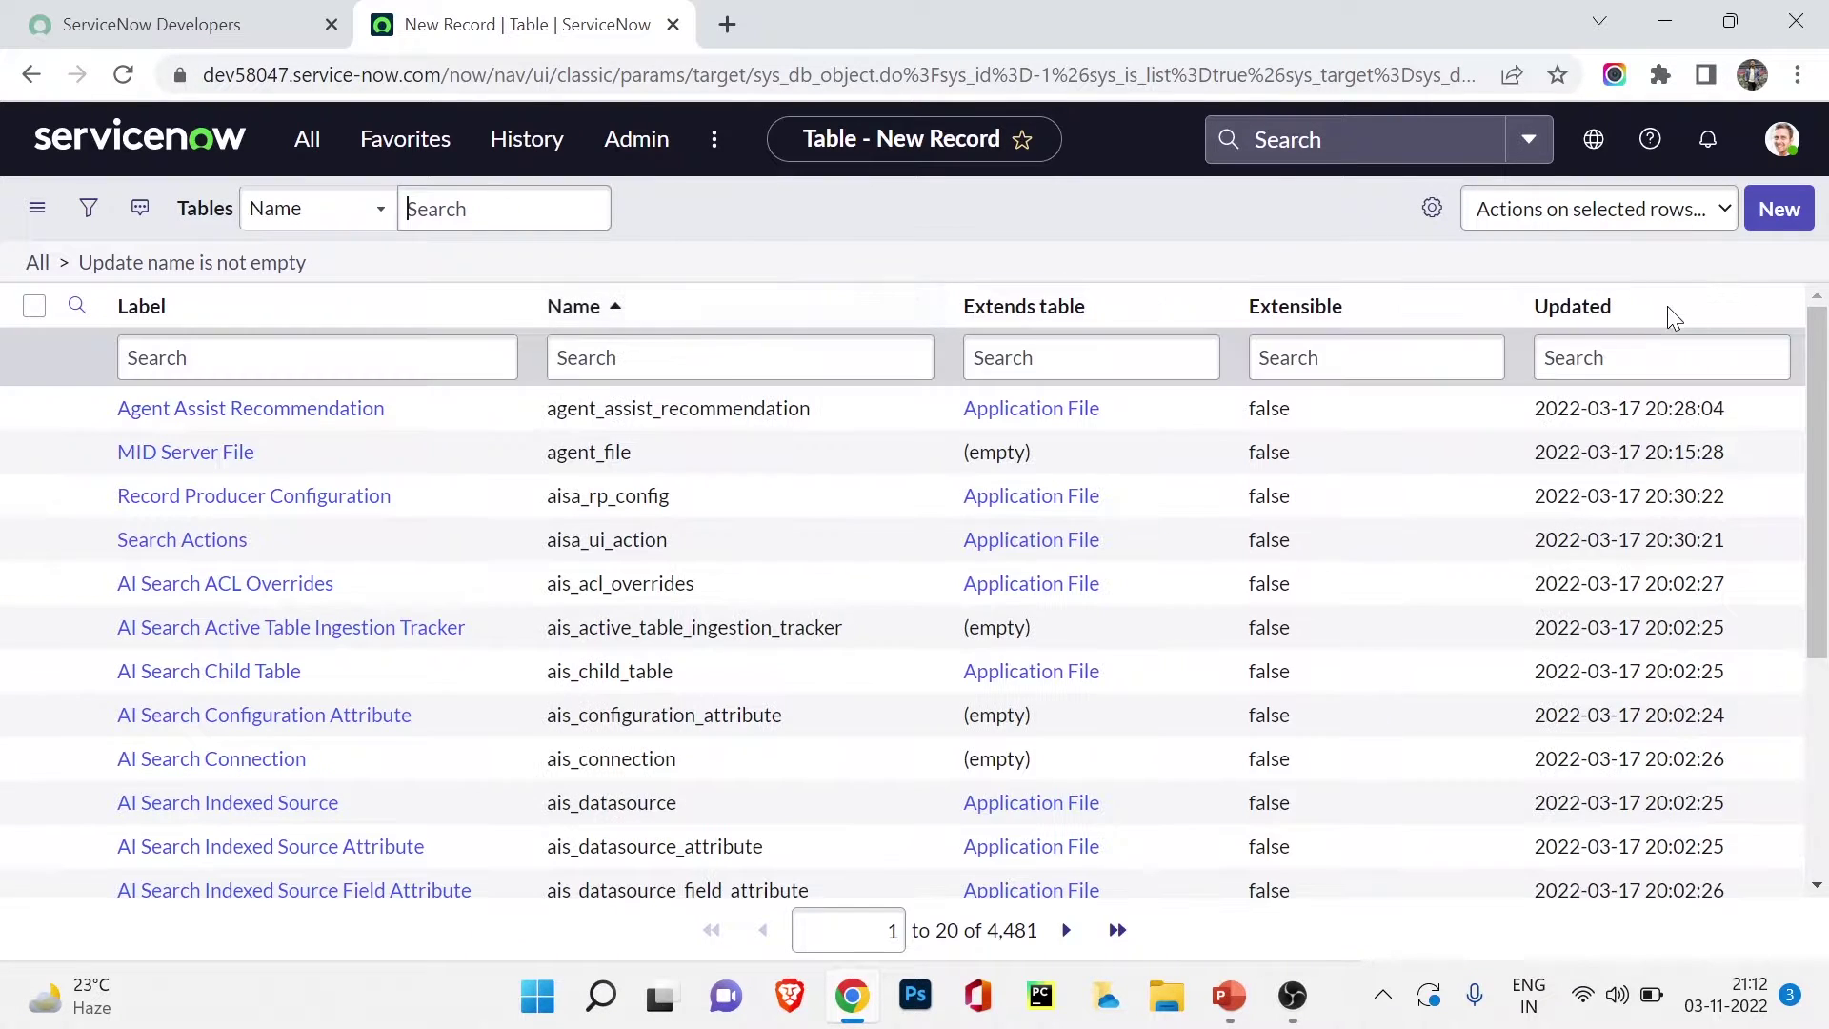
Sort Tables by Updated descending, open Laptop Issues, and check its Self-Service module.
click(1573, 315)
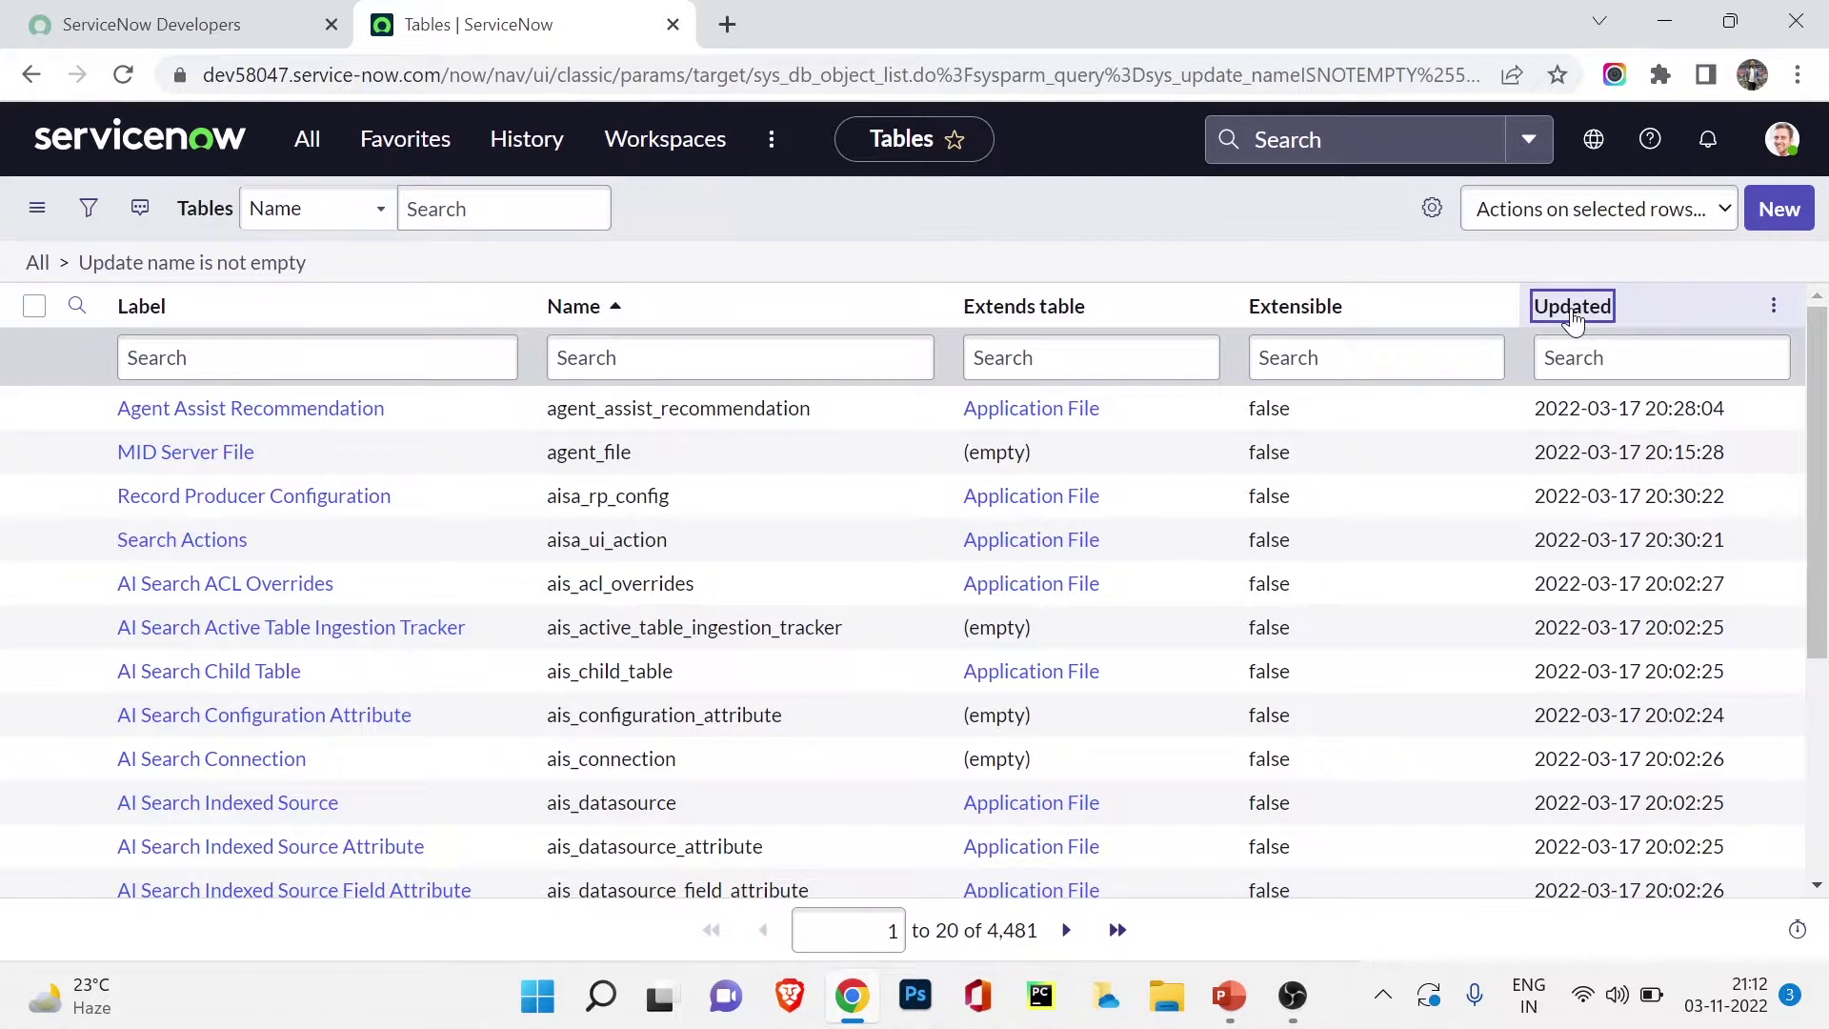
click(160, 417)
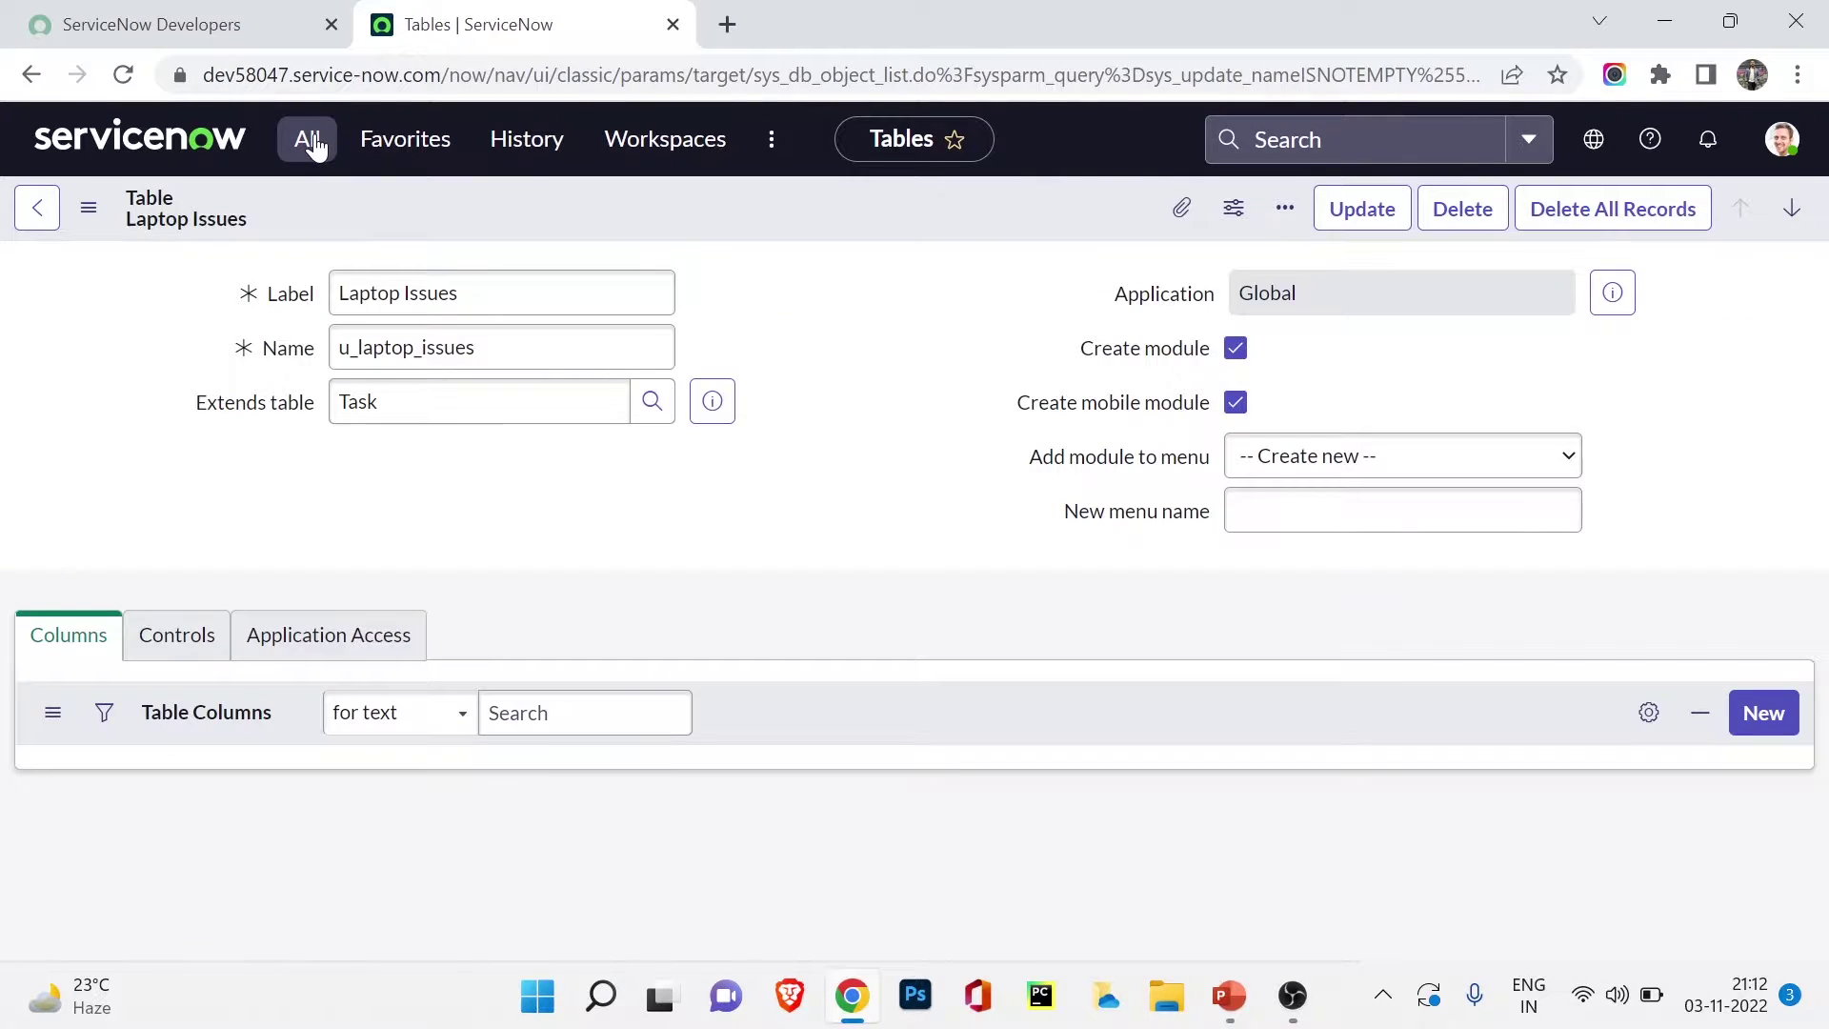
click(315, 136)
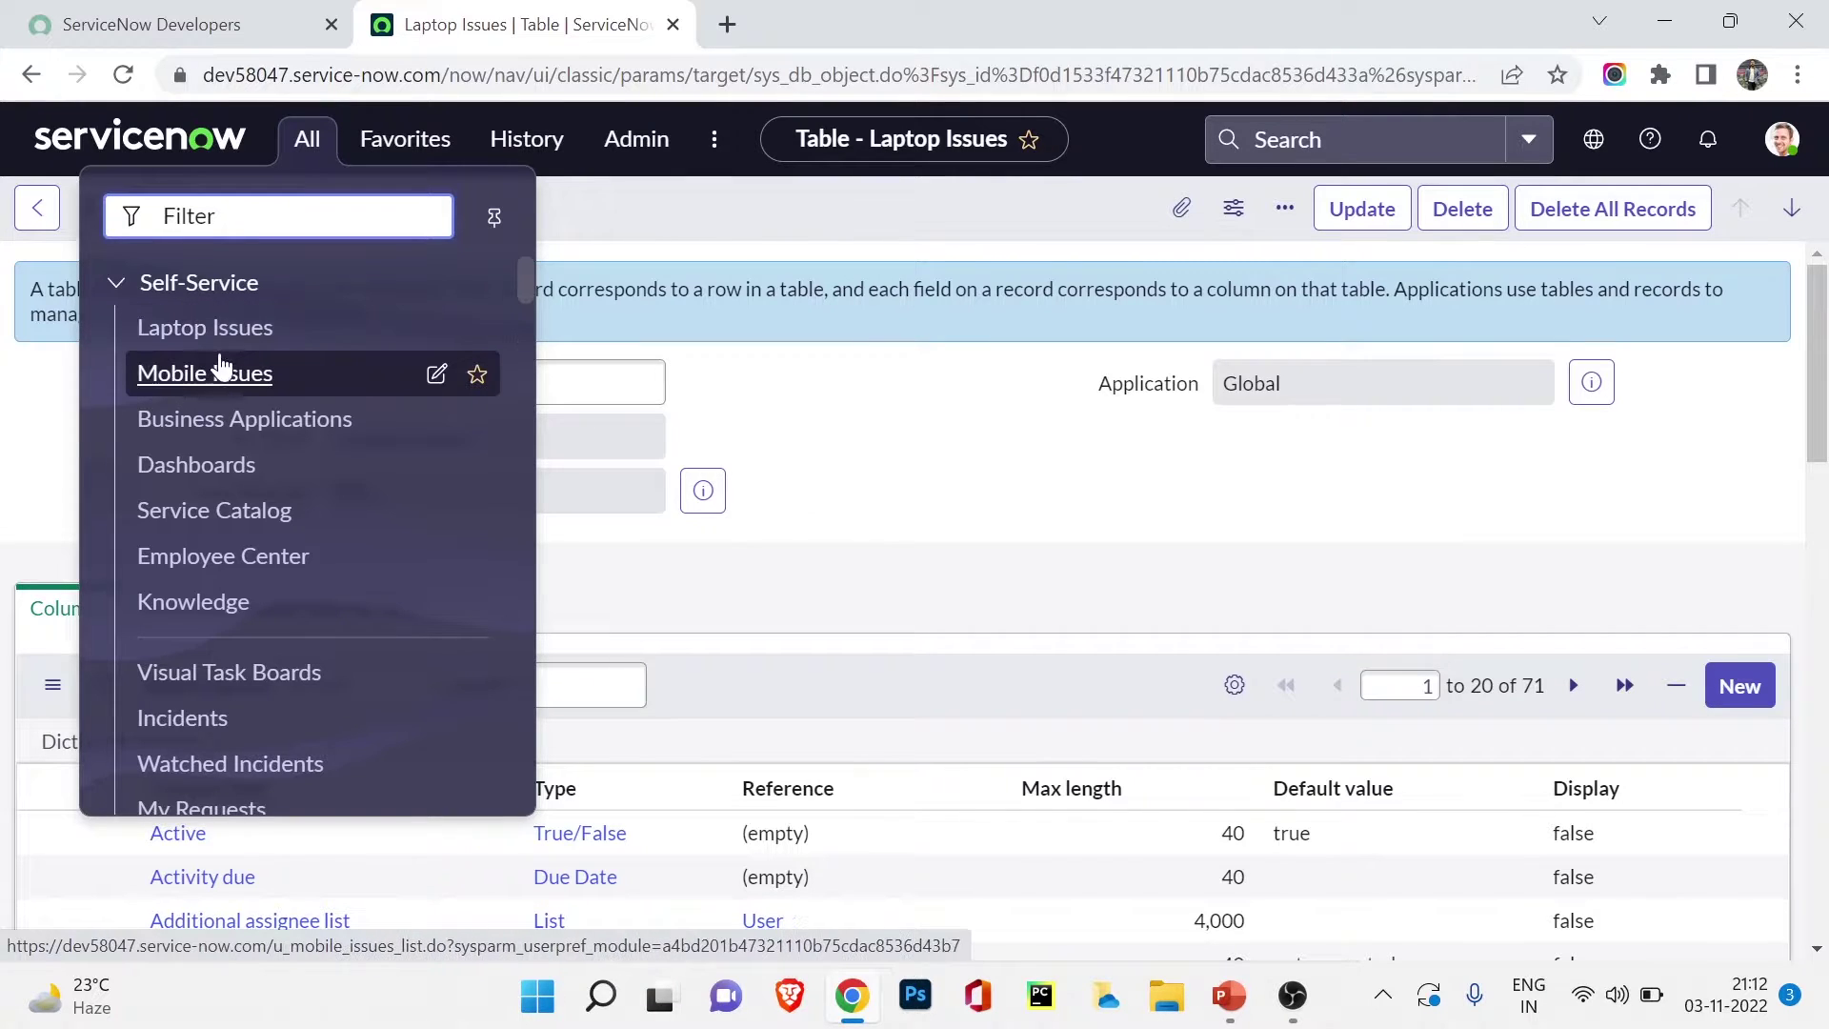
Return to the Laptop Issues table record and scroll through its 71 inherited Task columns.
click(896, 430)
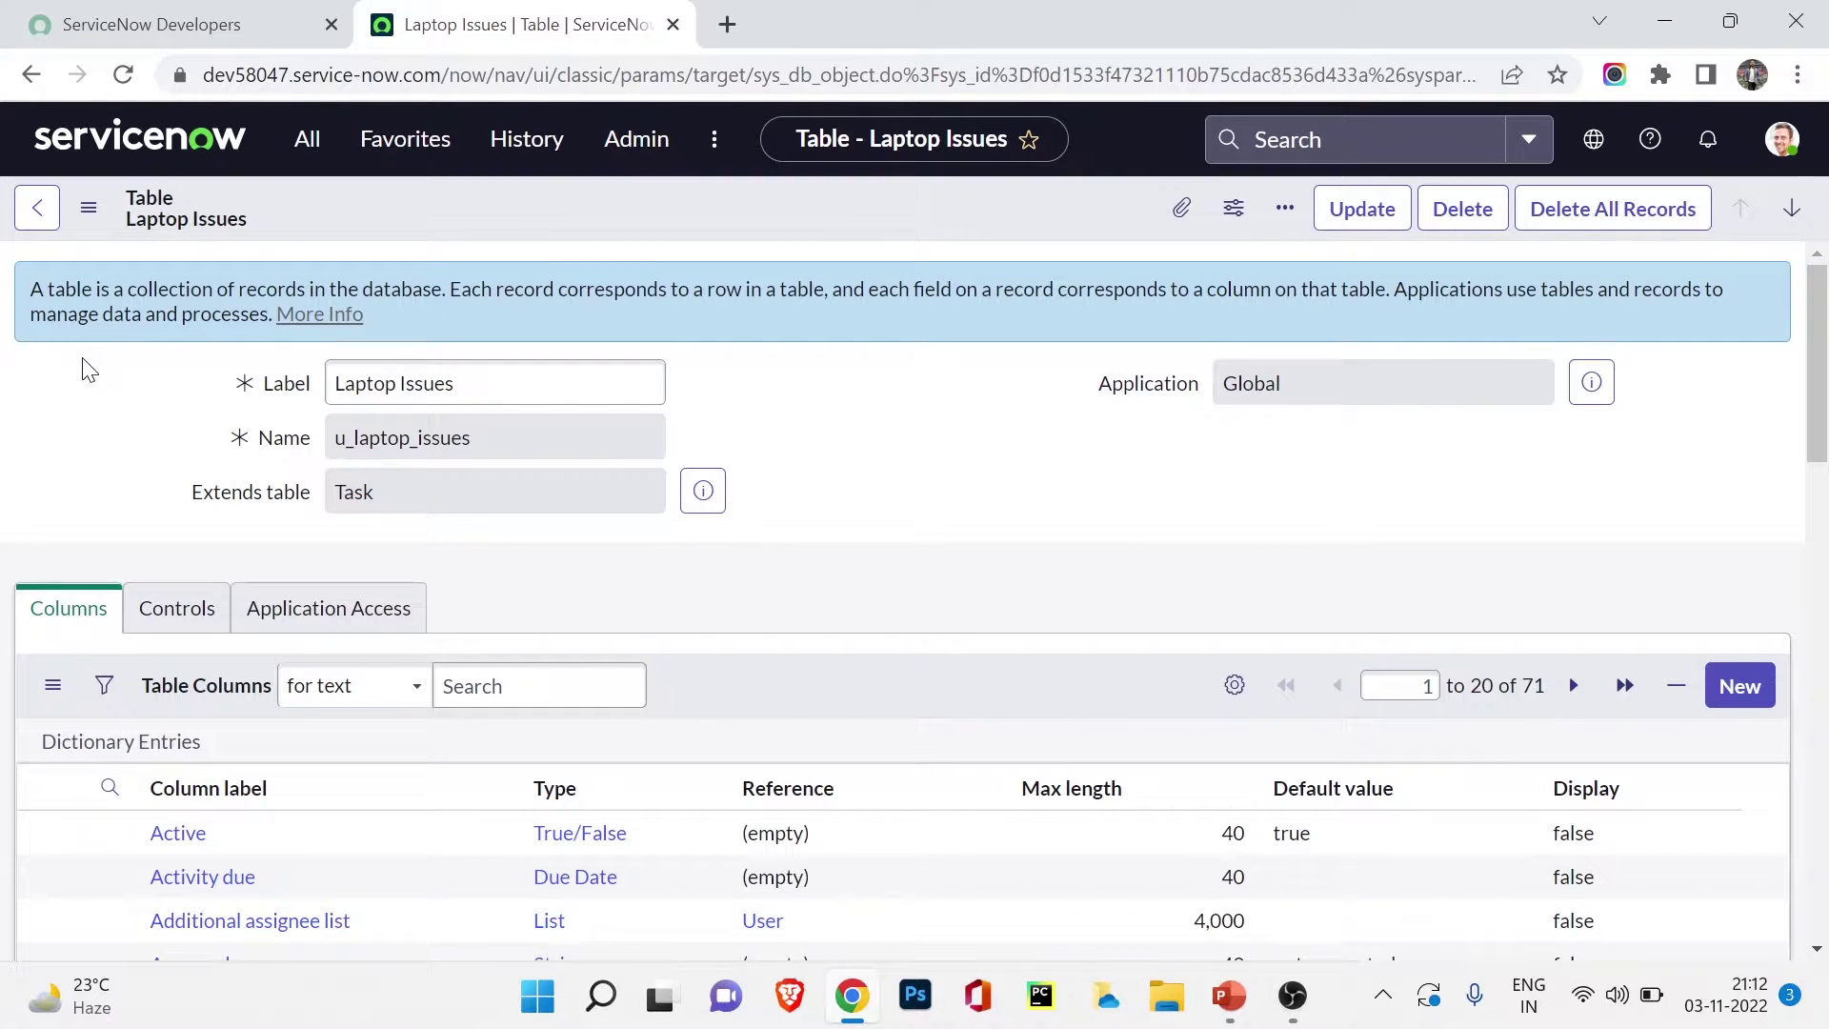
scroll(106, 421, down, 4)
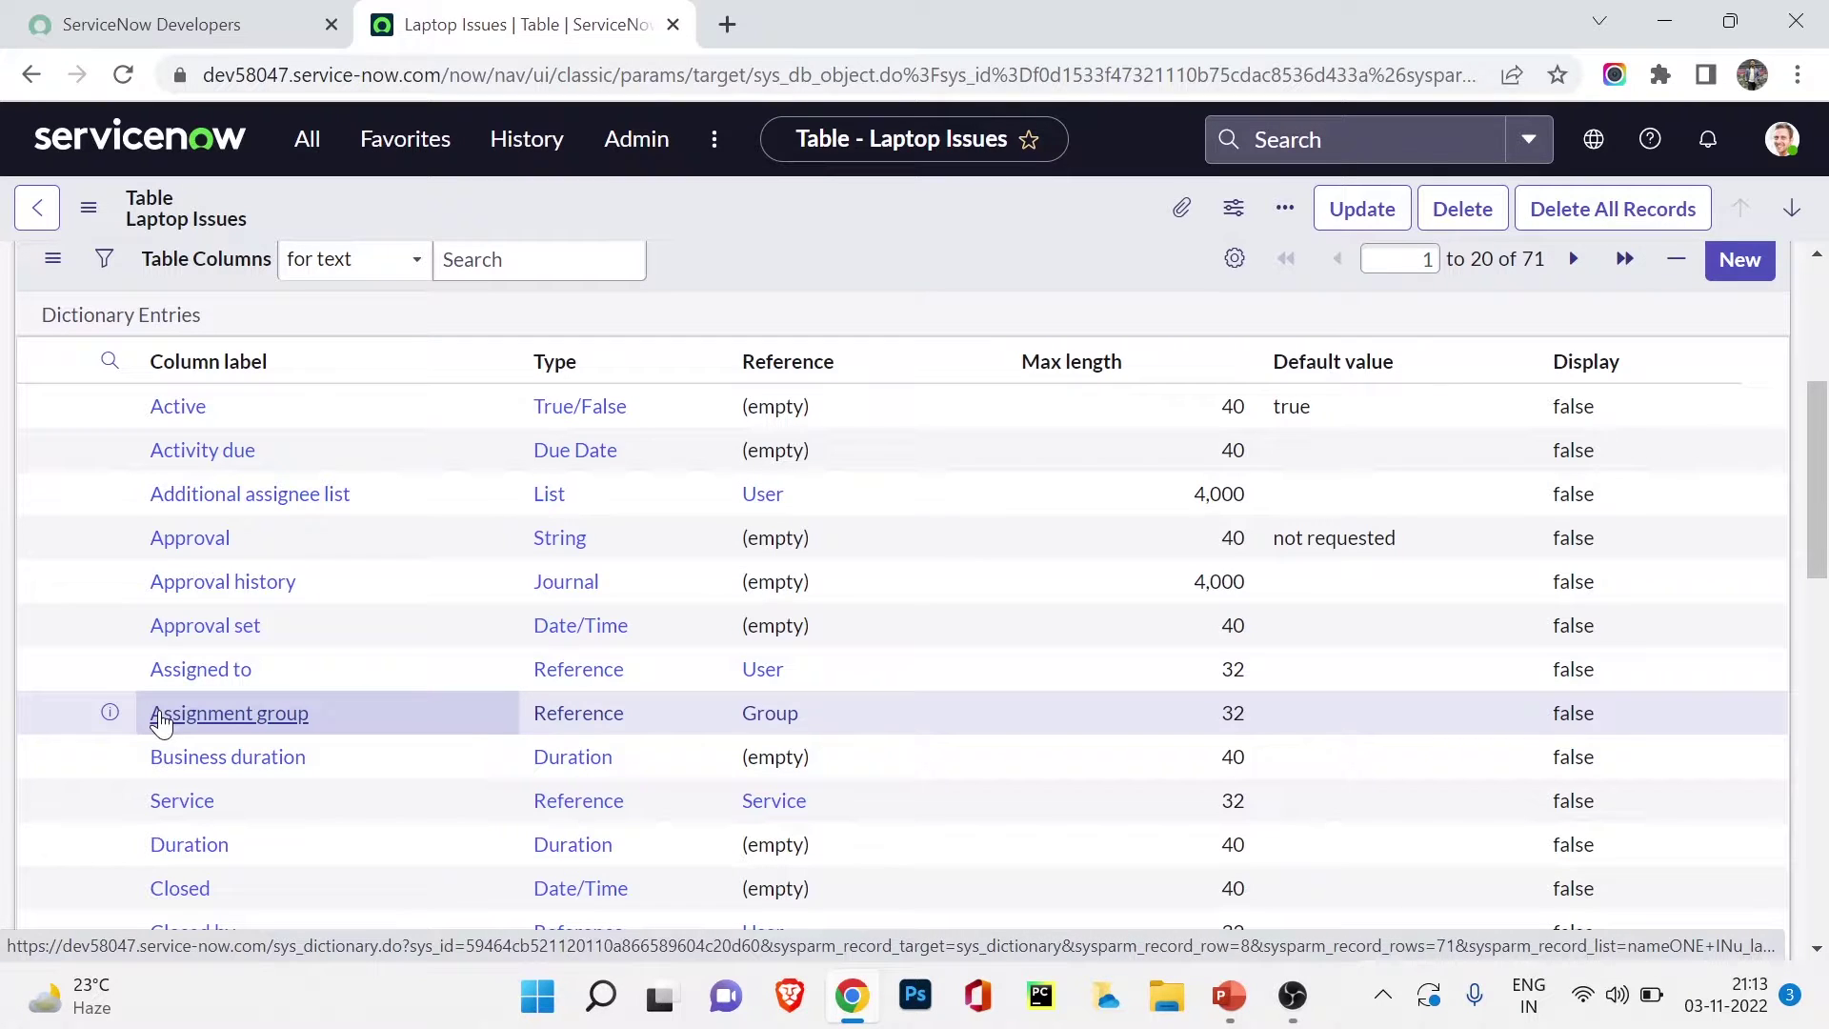
scroll(192, 633, down, 3)
scroll(286, 586, up, 4)
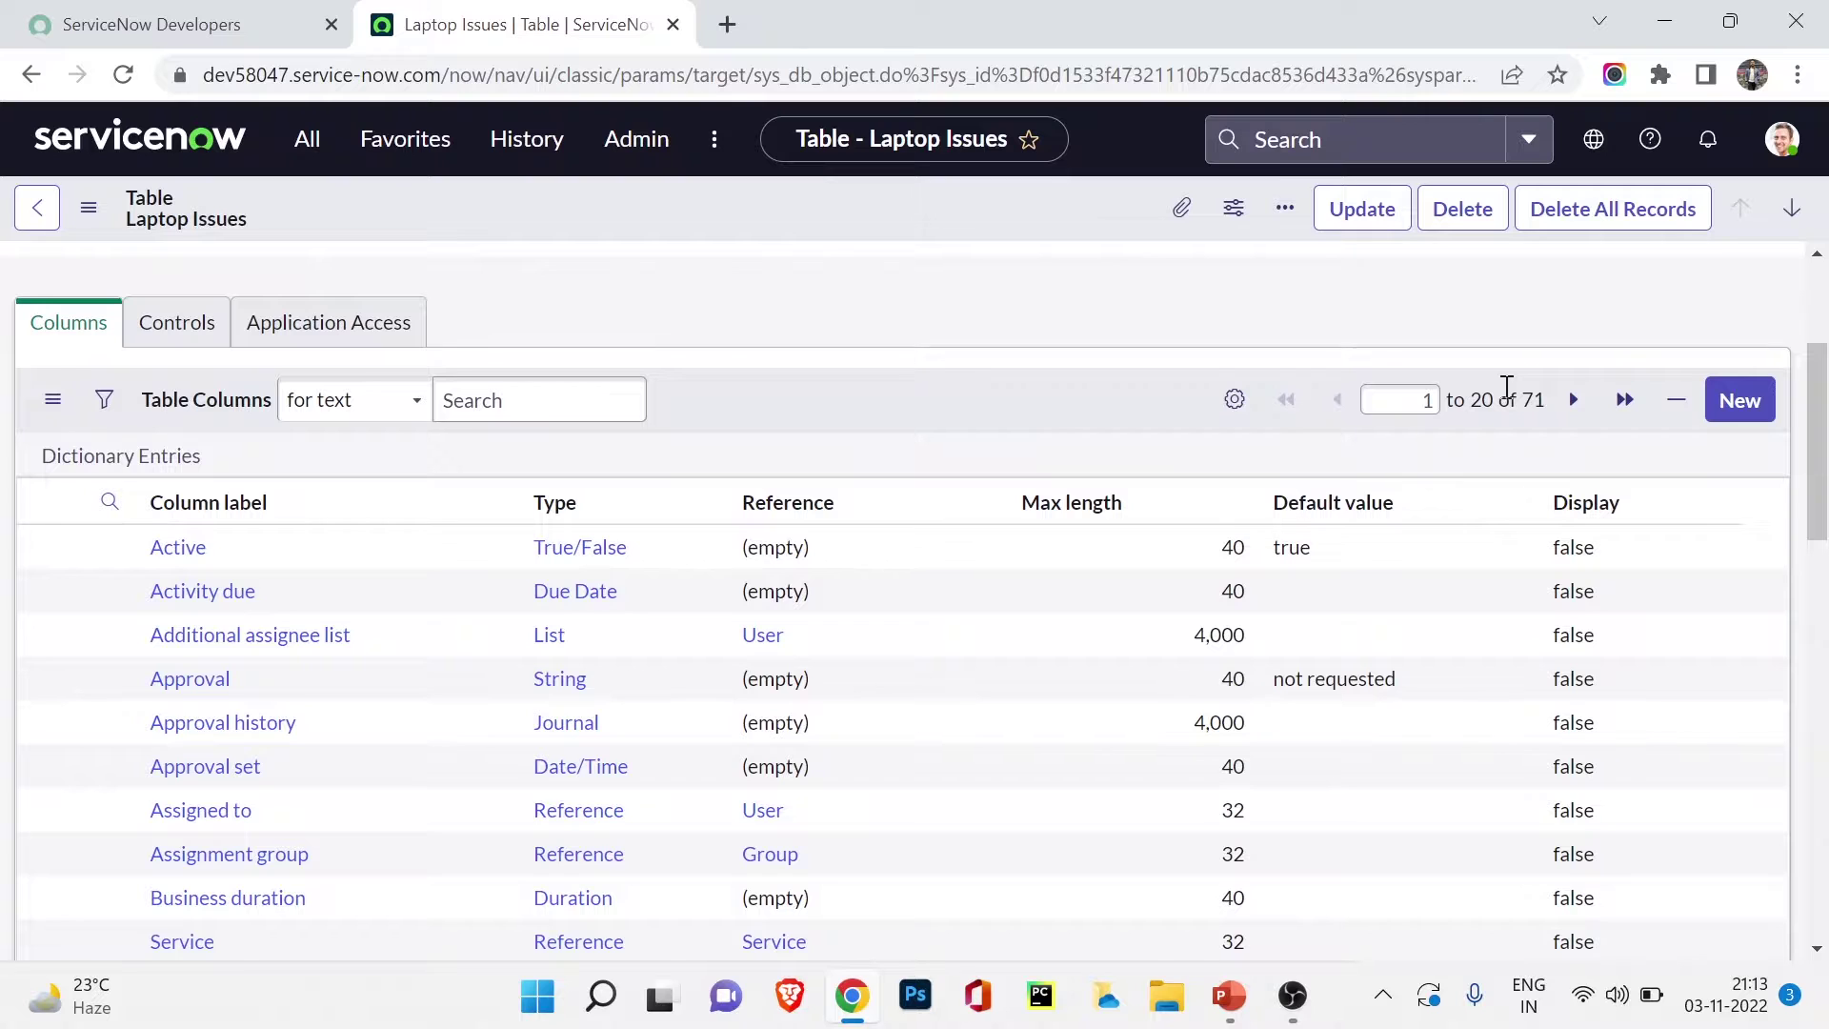
scroll(815, 497, down, 8)
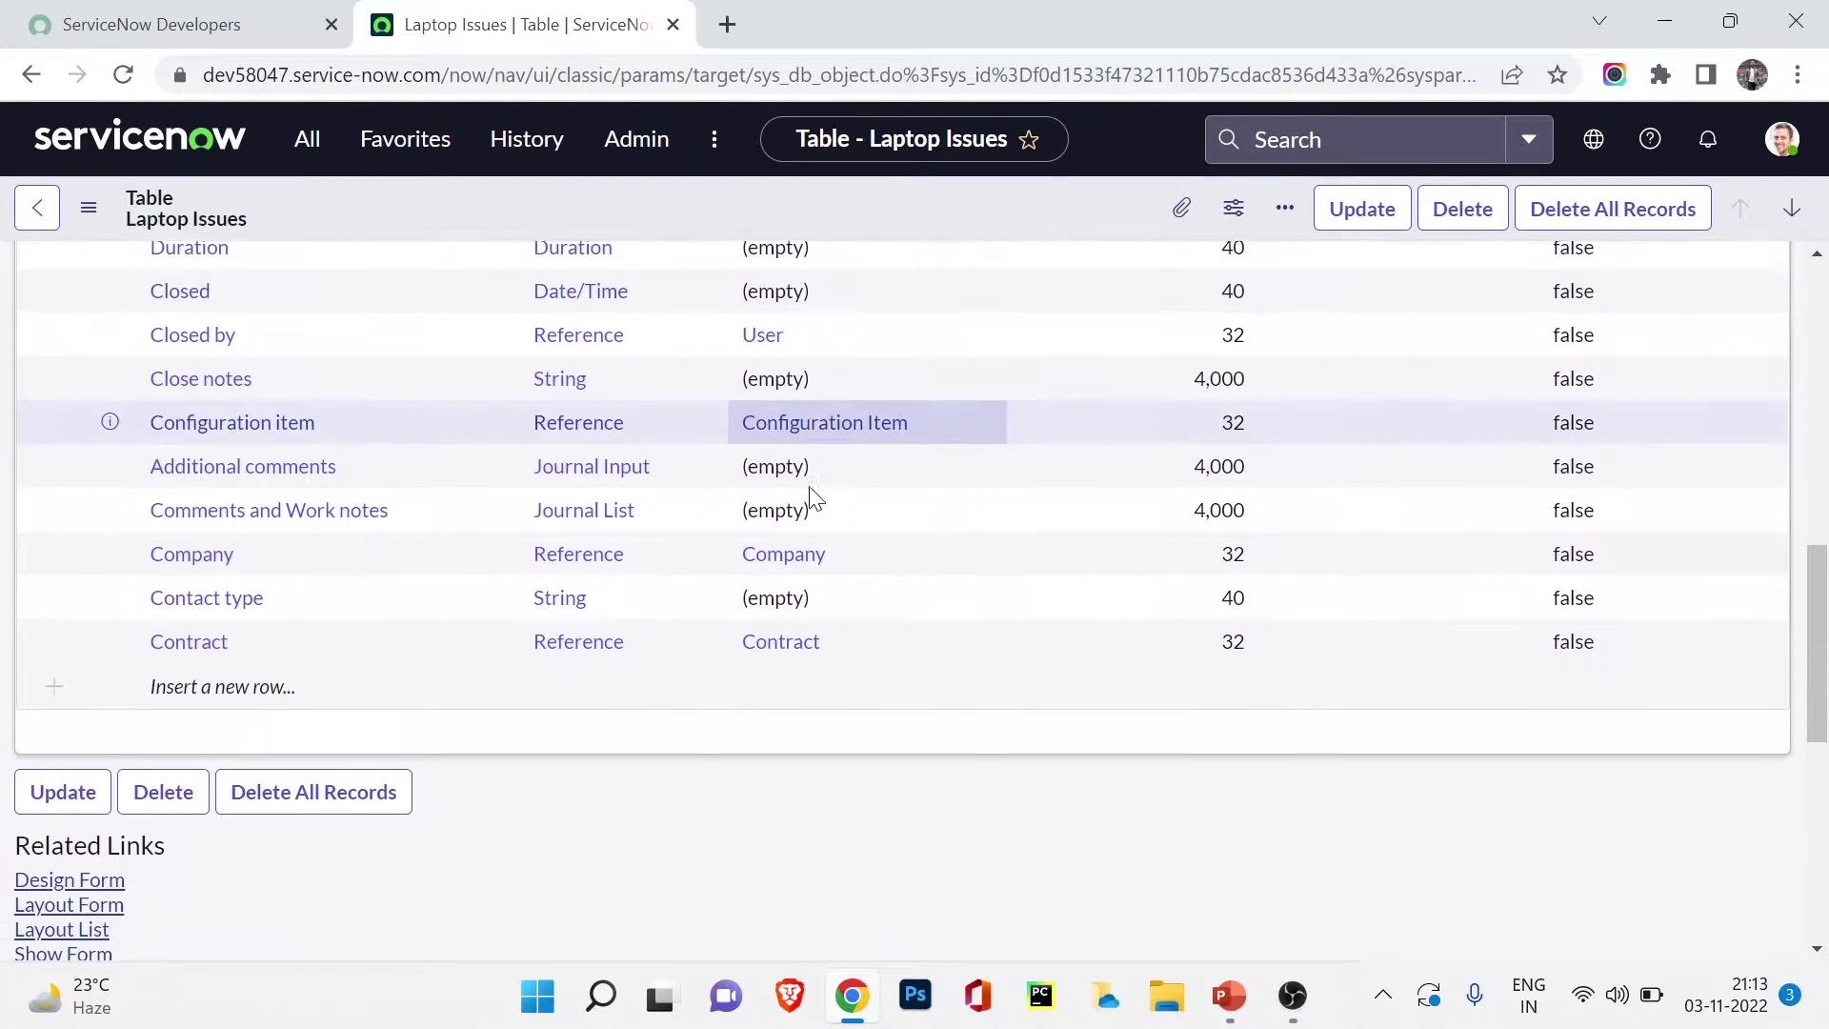
scroll(815, 497, up, 10)
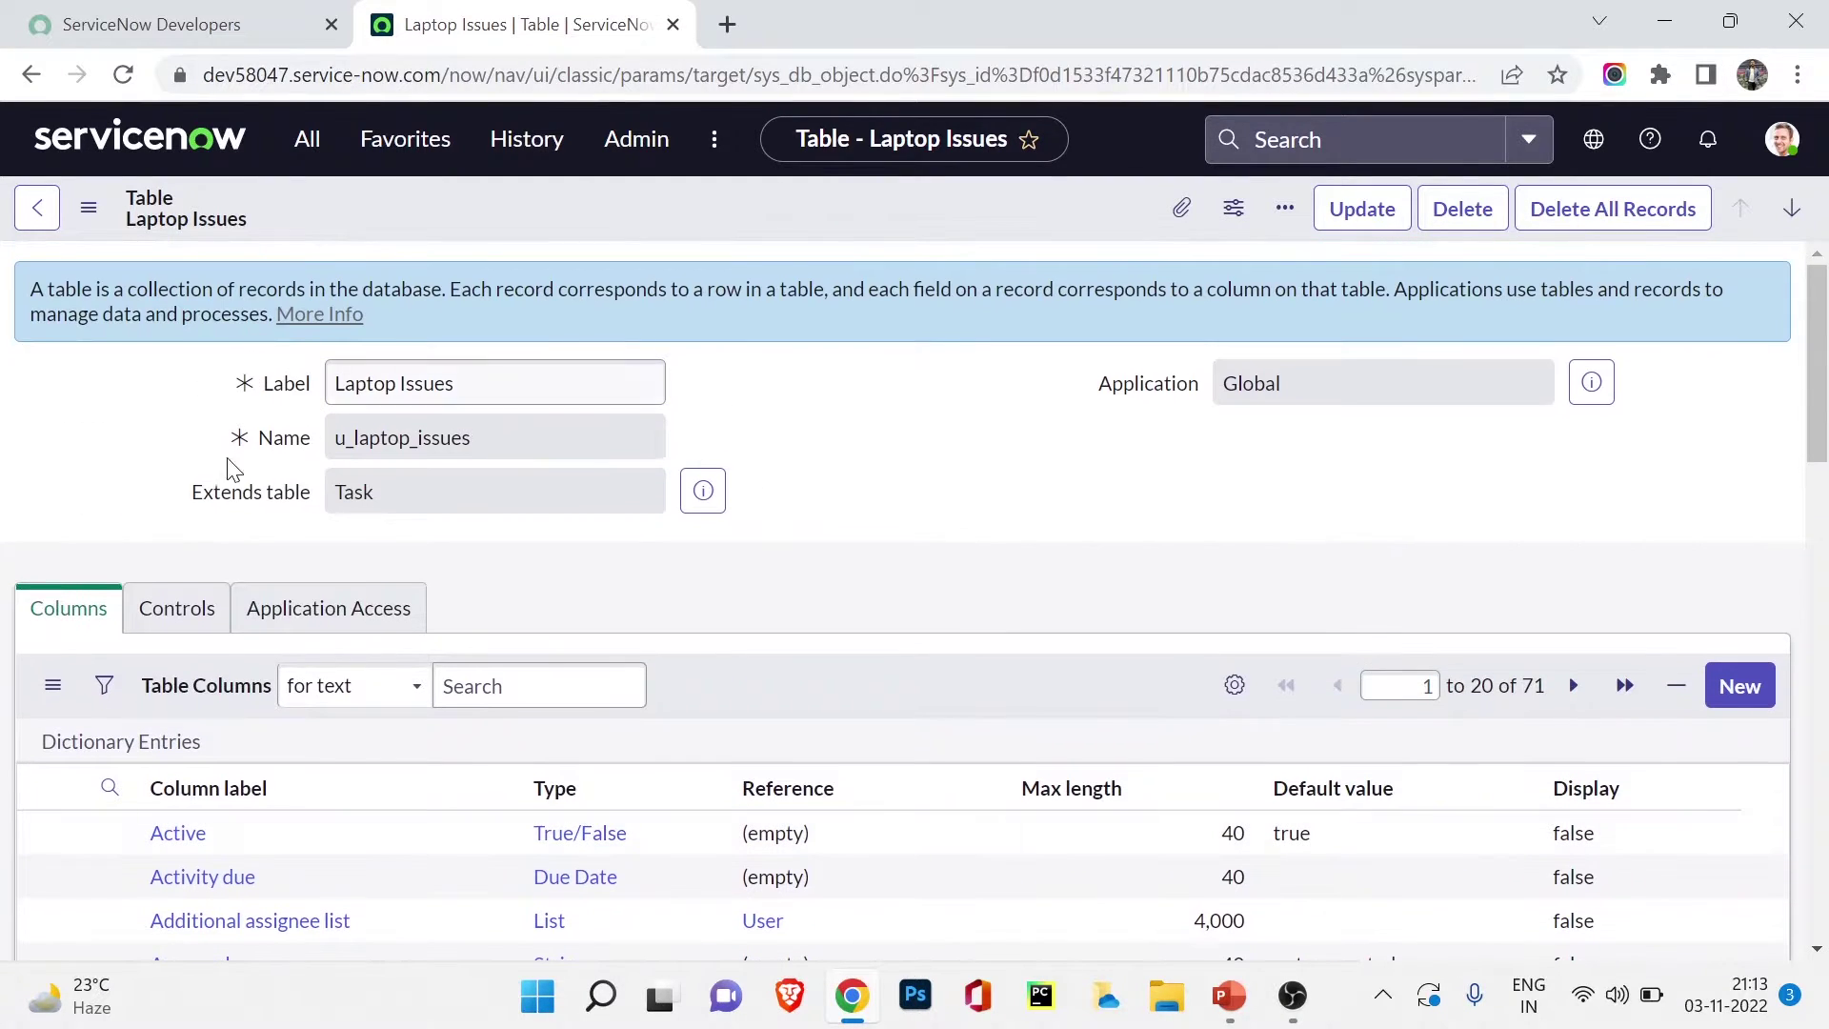
scroll(393, 568, down, 3)
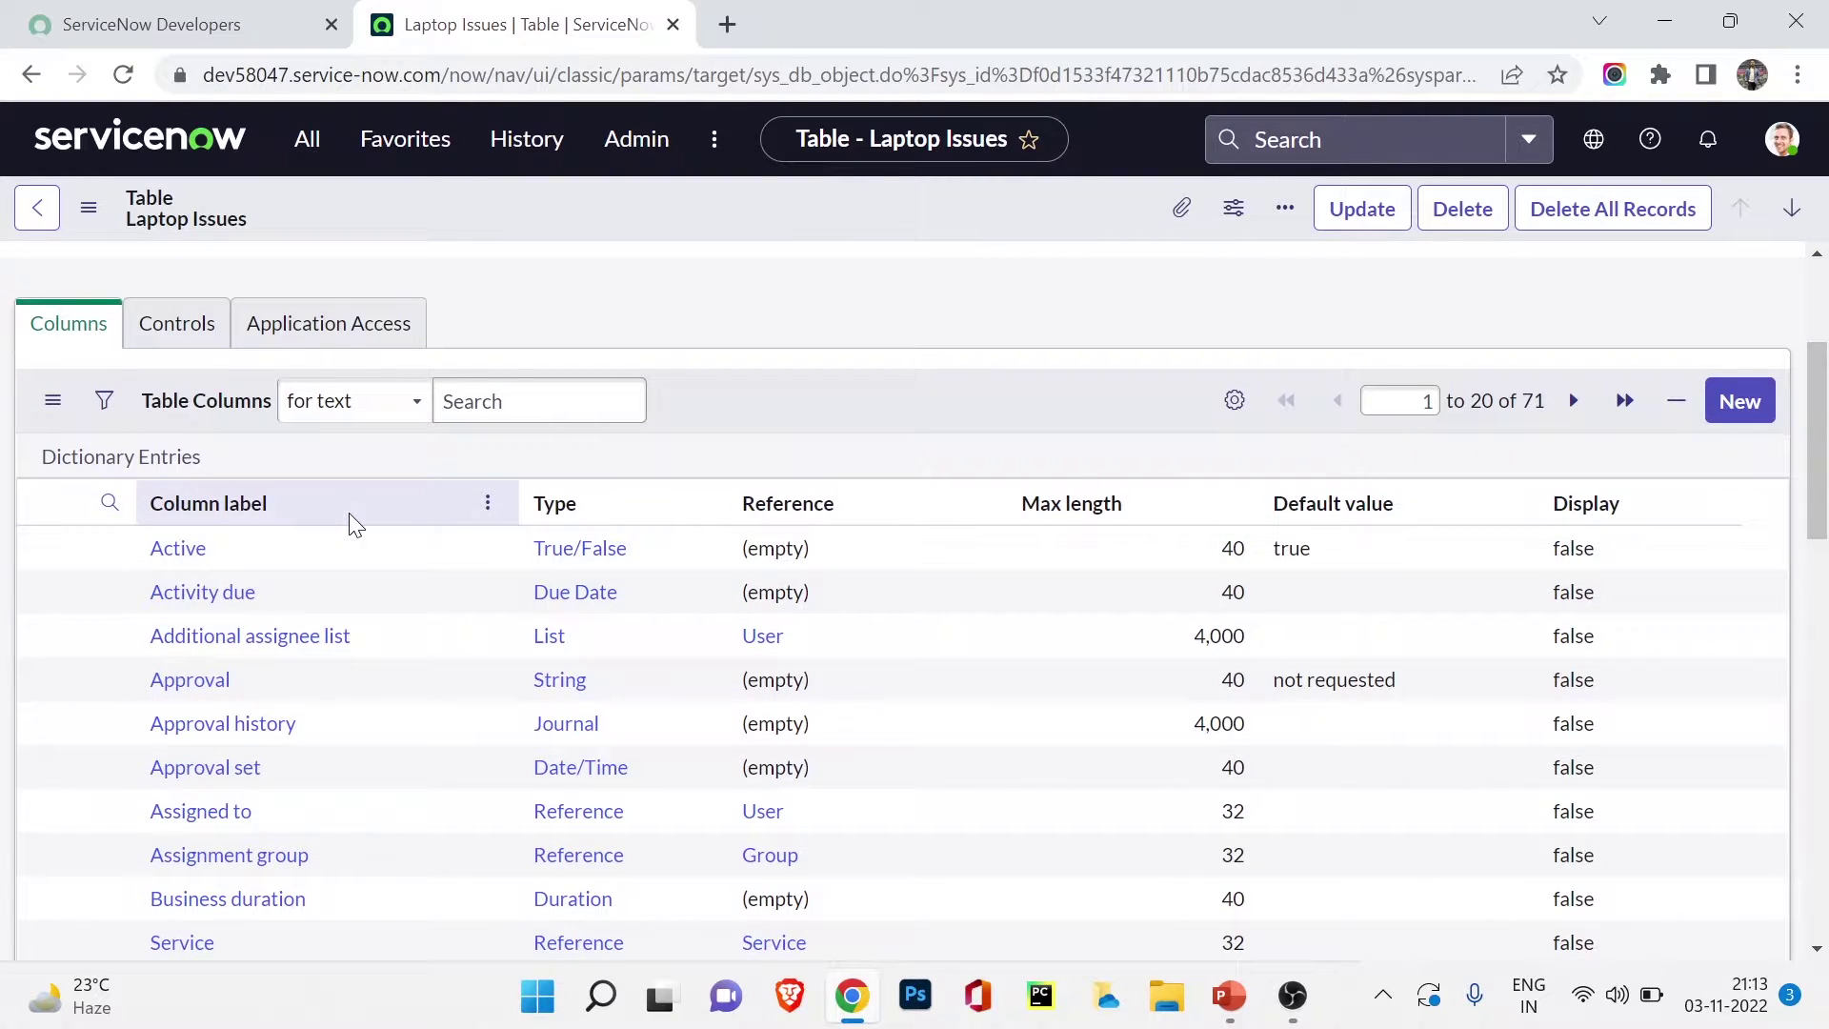
scroll(348, 512, up, 3)
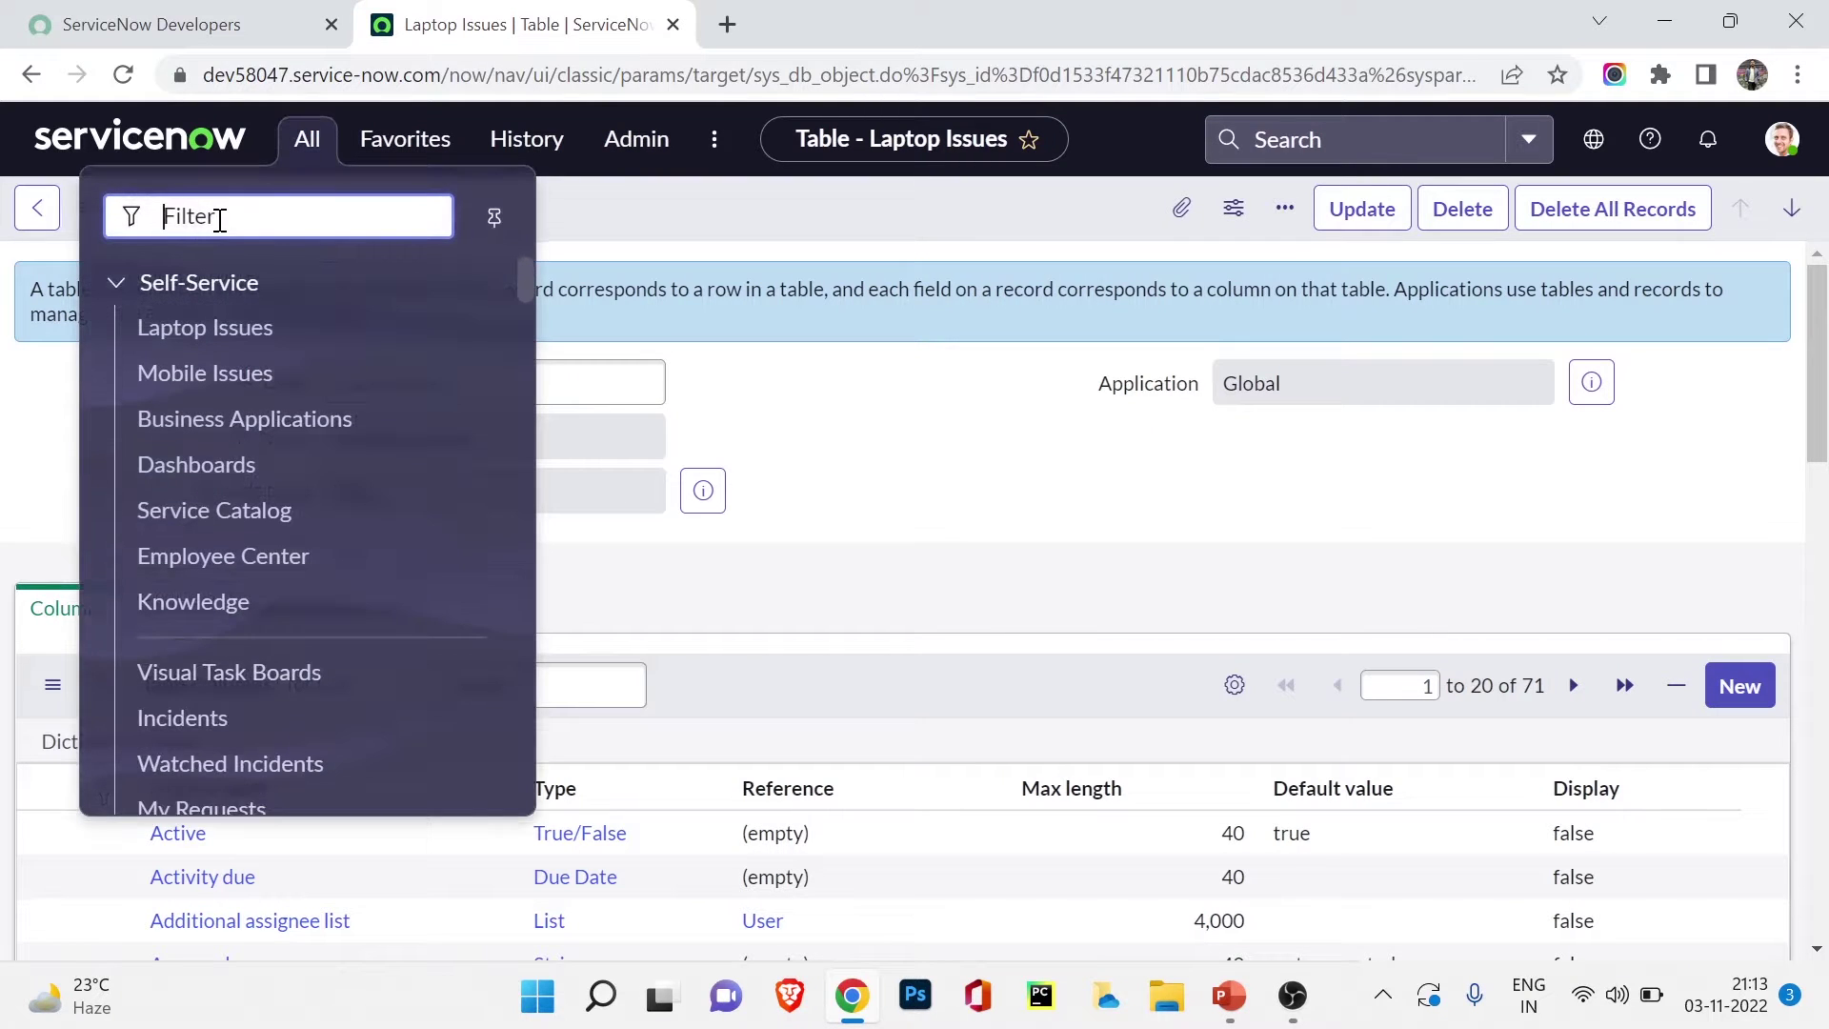
Open the Task list via task.list and open the Task table definition from the State column.
text(task.l)
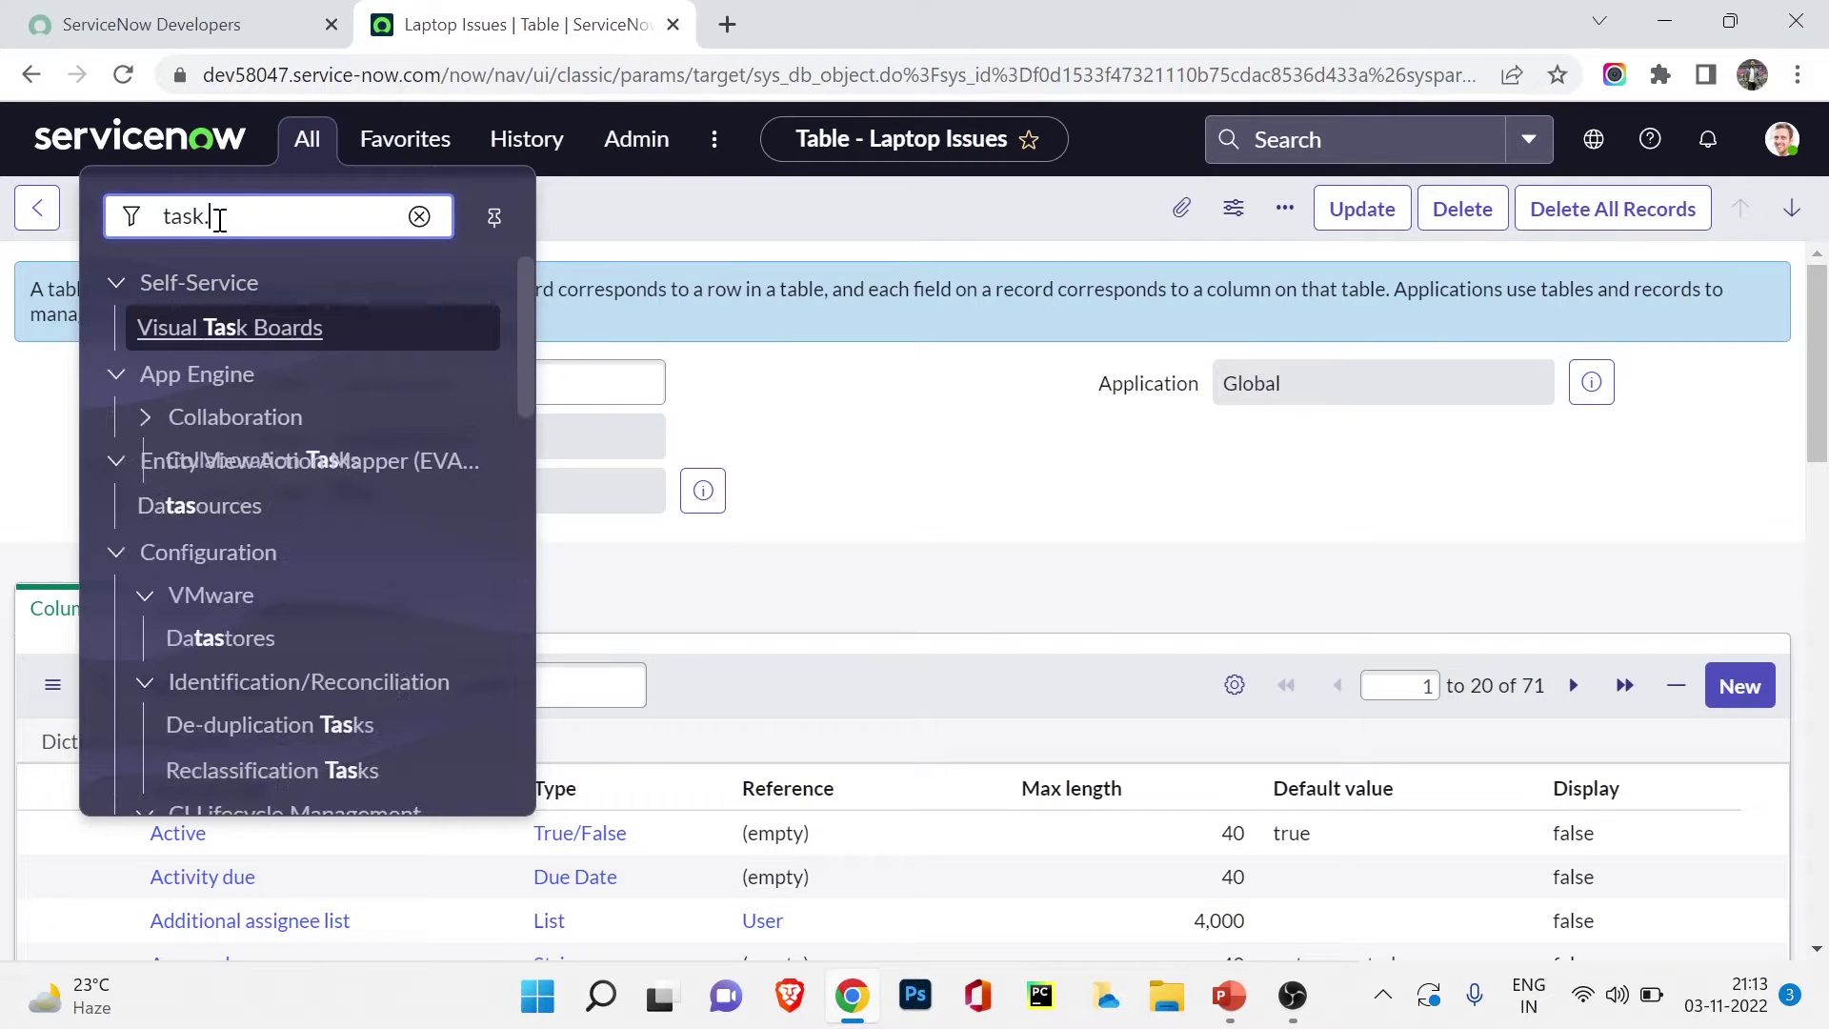
text(IST)
key(Return)
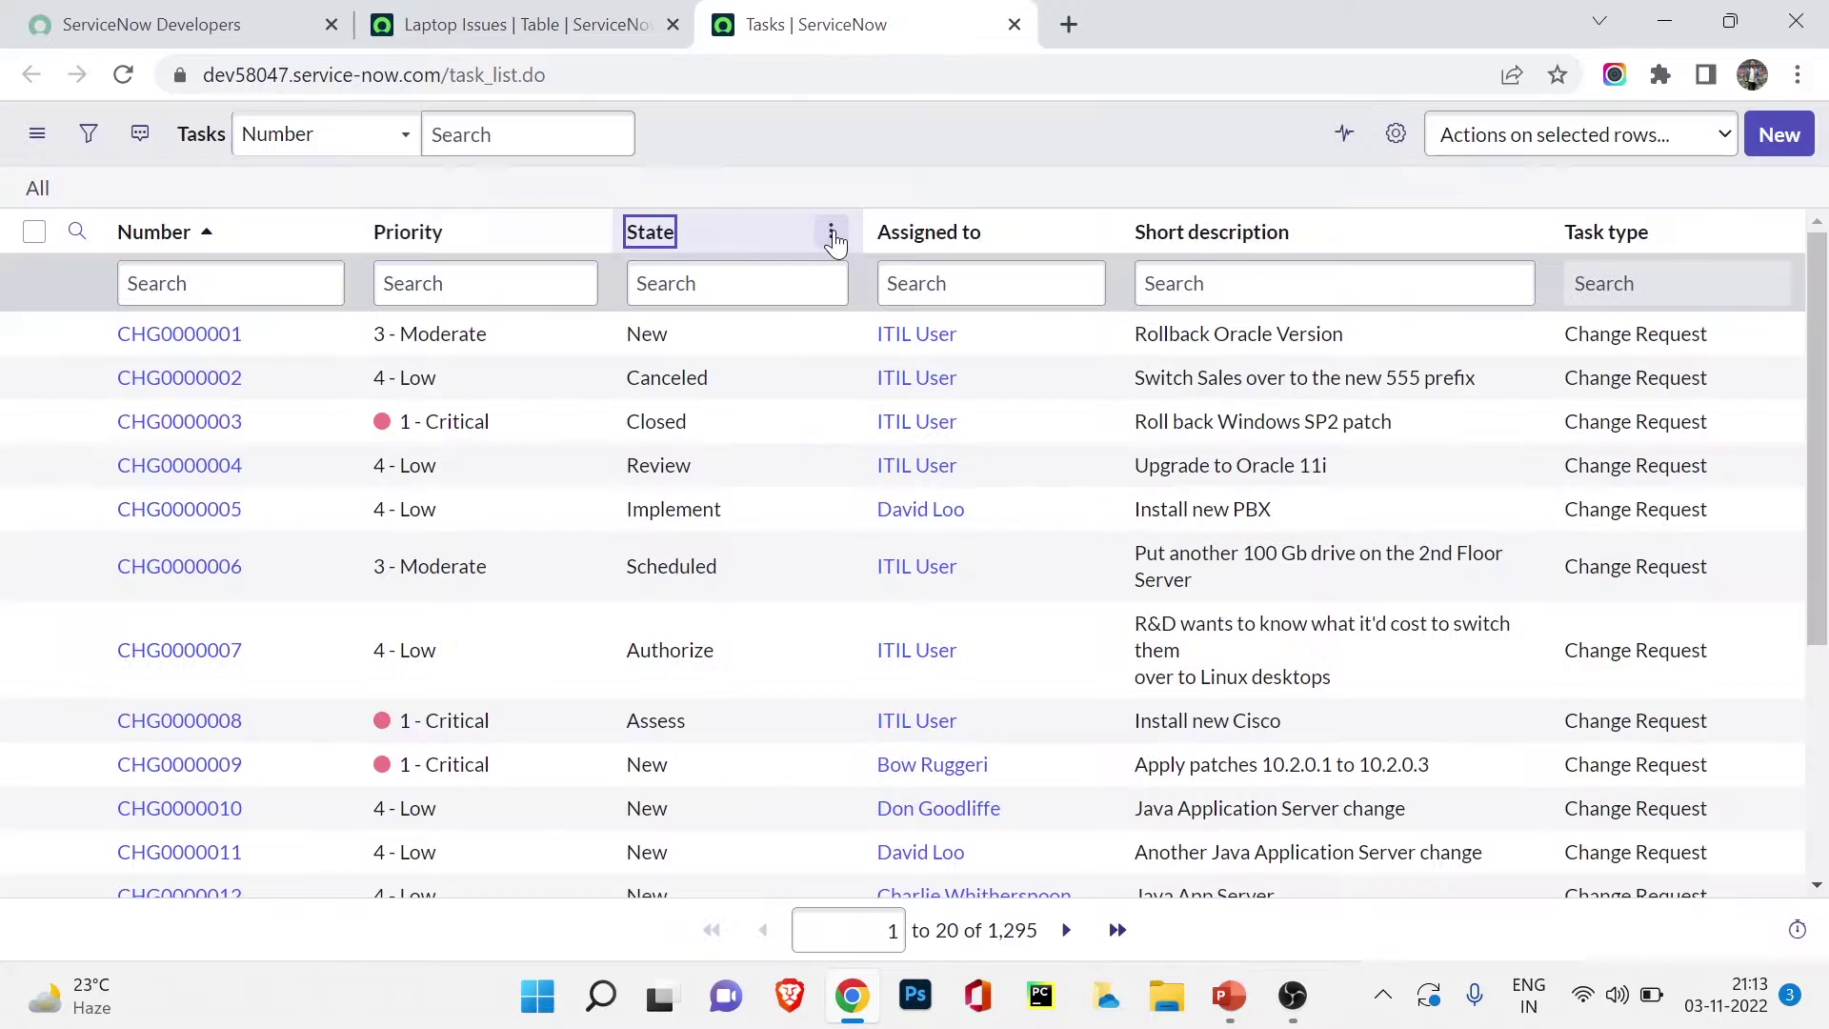
click(831, 231)
mouse_move(967, 543)
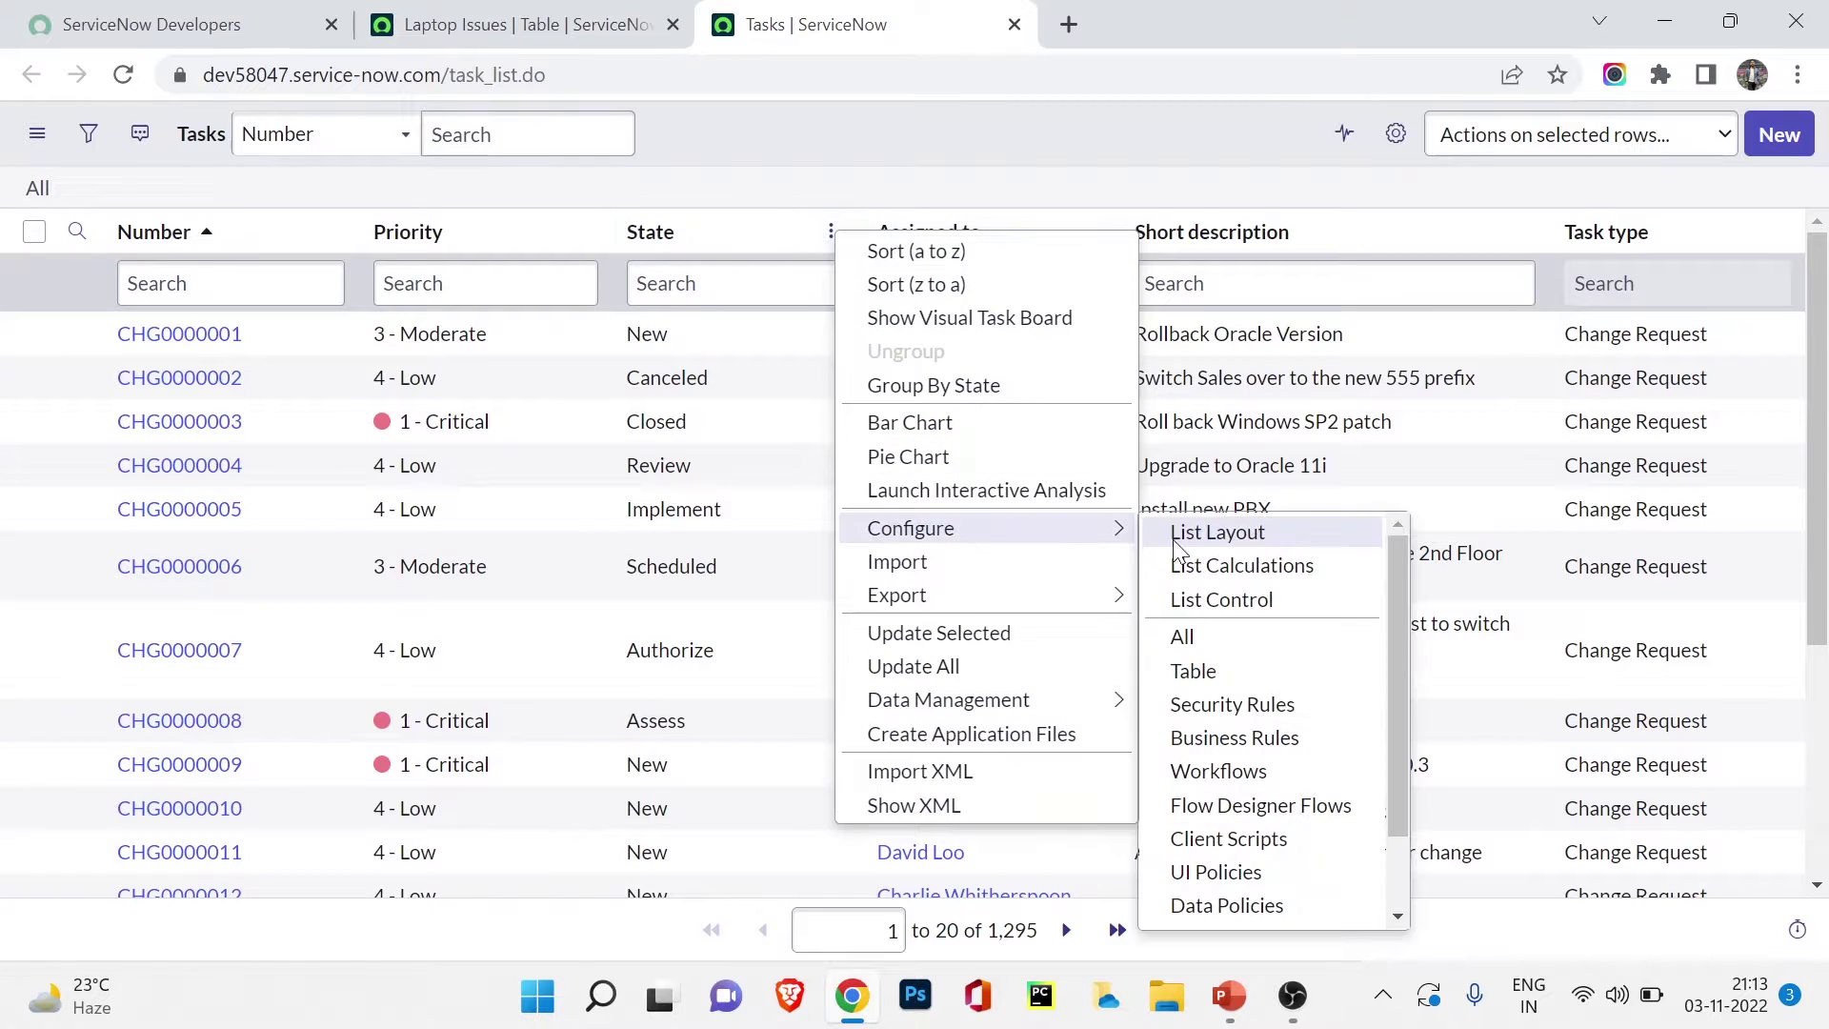
click(1191, 672)
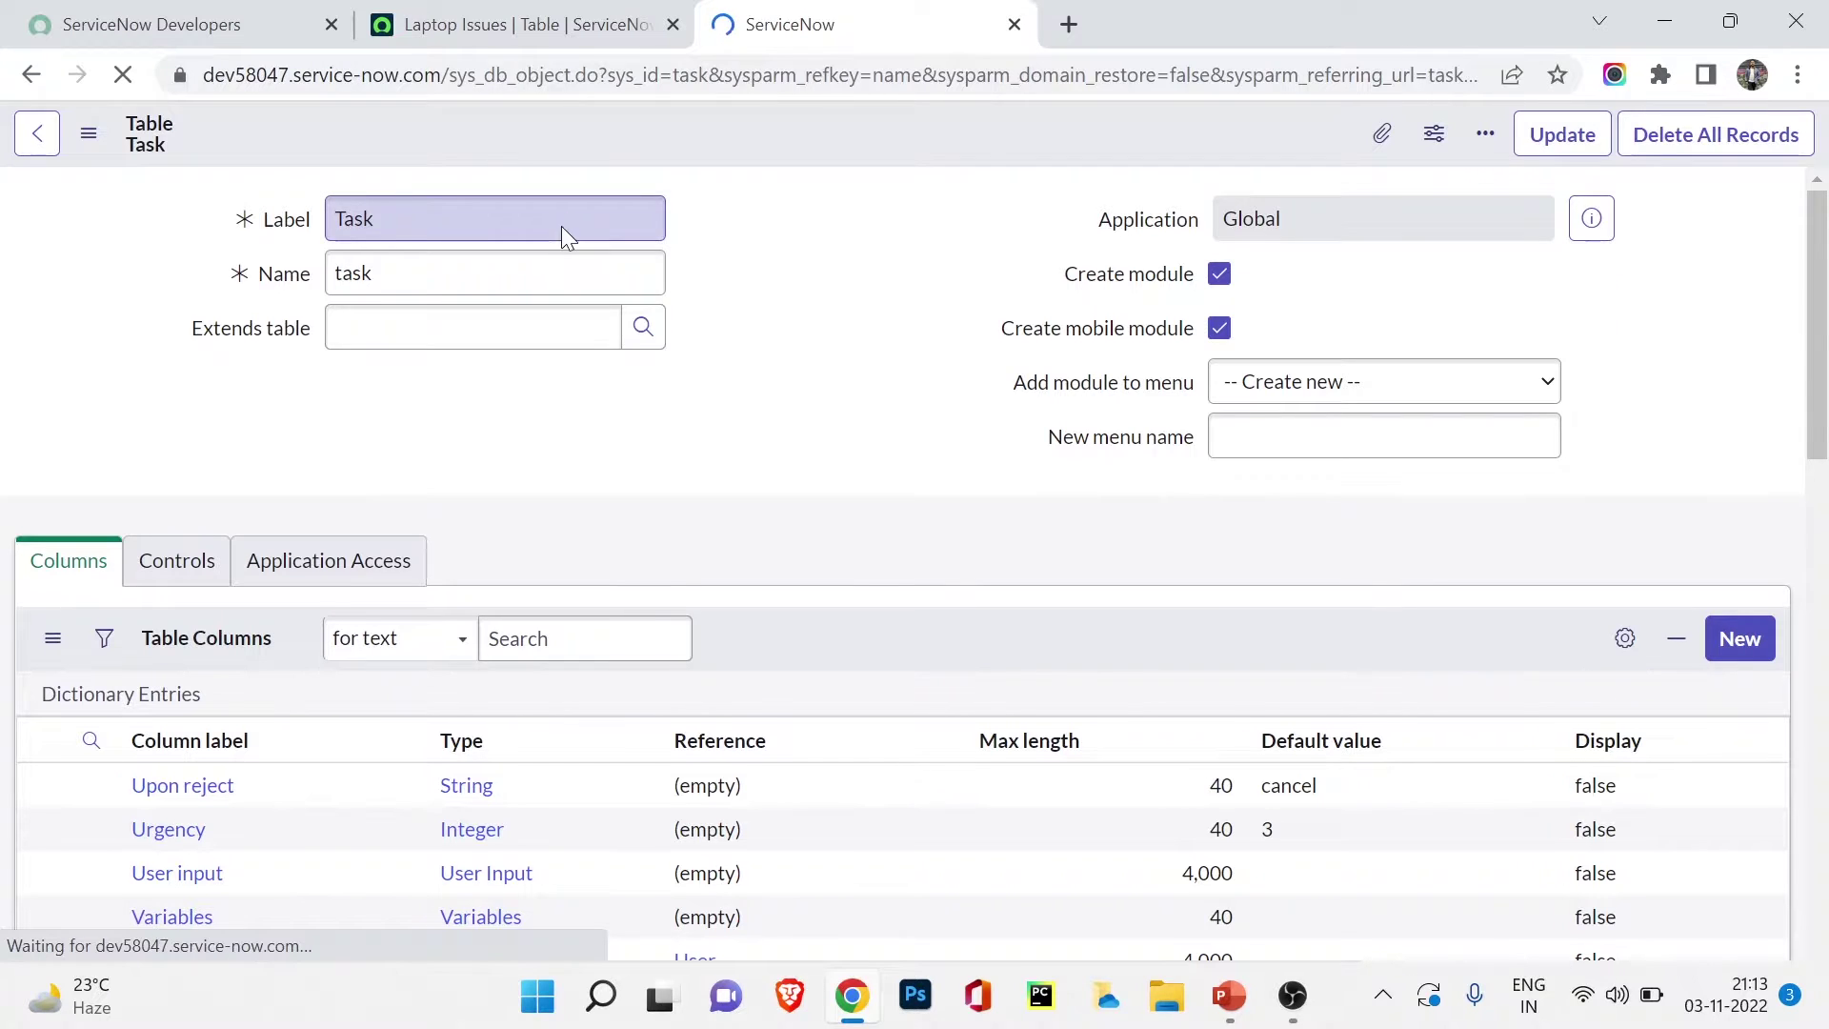
Browse the Task table's 70 columns and return to the first page of columns.
scroll(633, 425, down, 3)
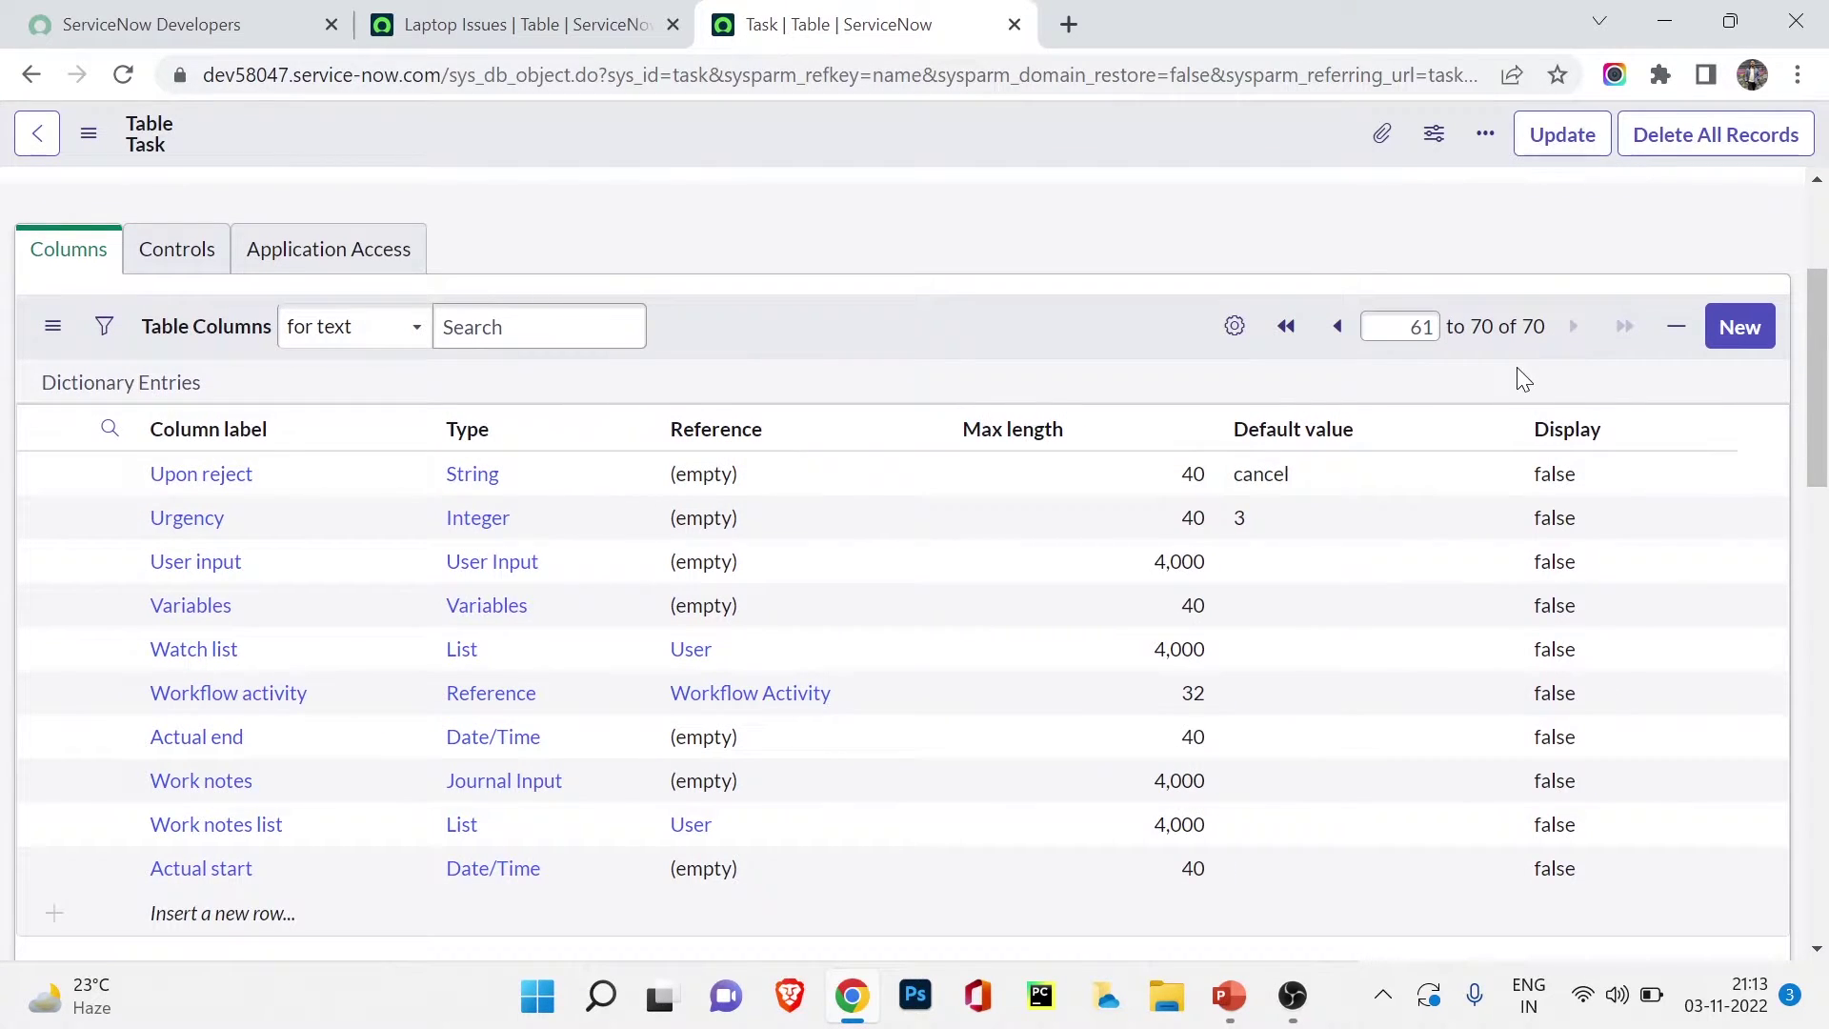
scroll(254, 620, down, 6)
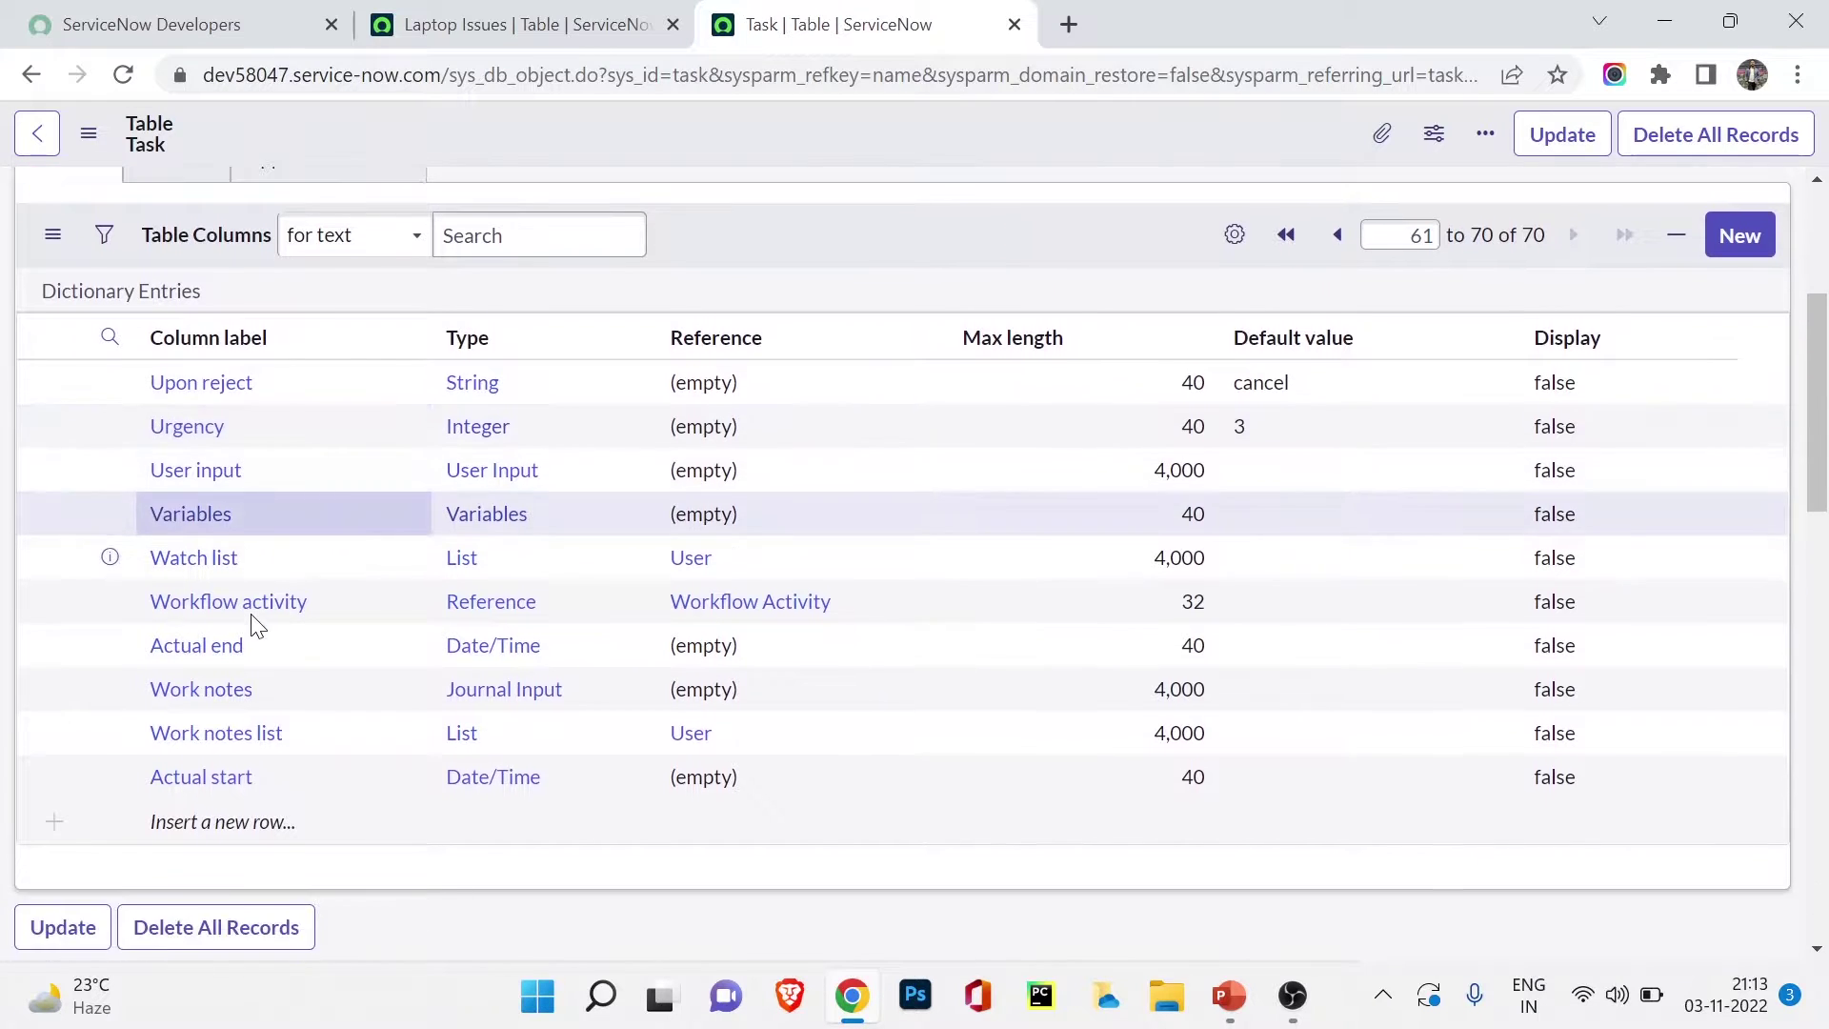
scroll(253, 623, up, 10)
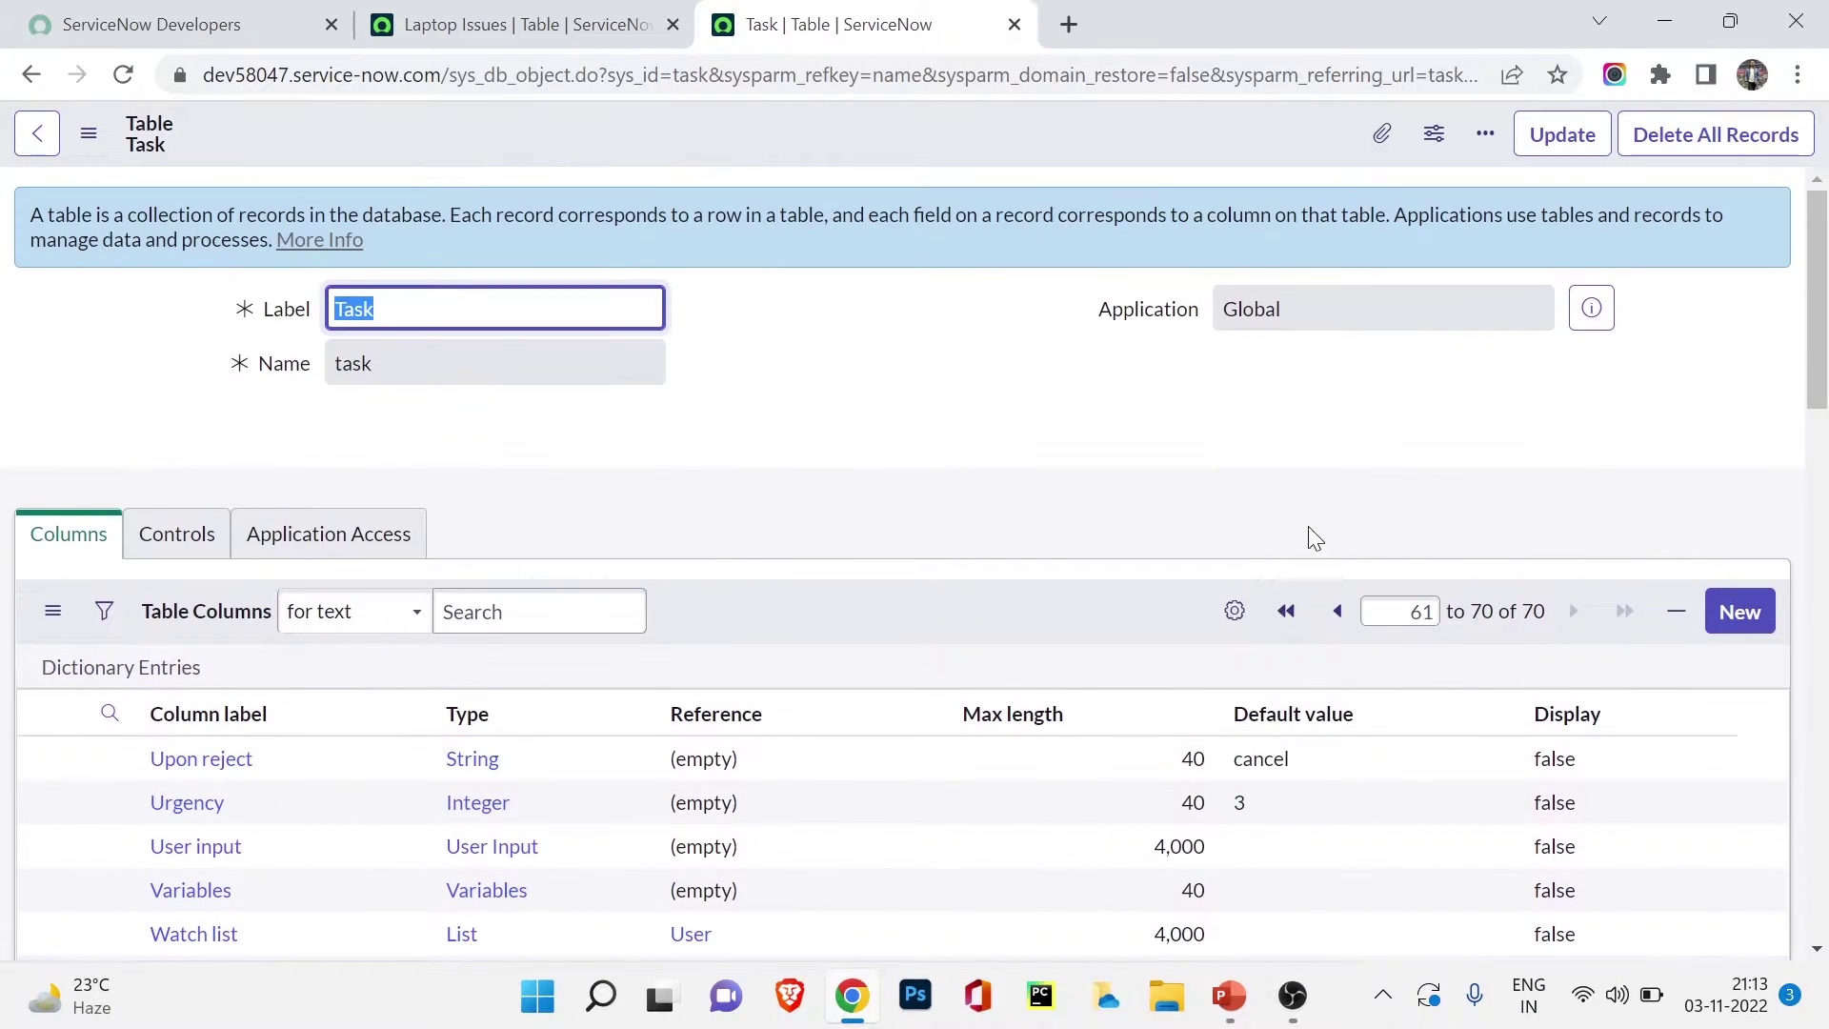
click(1284, 612)
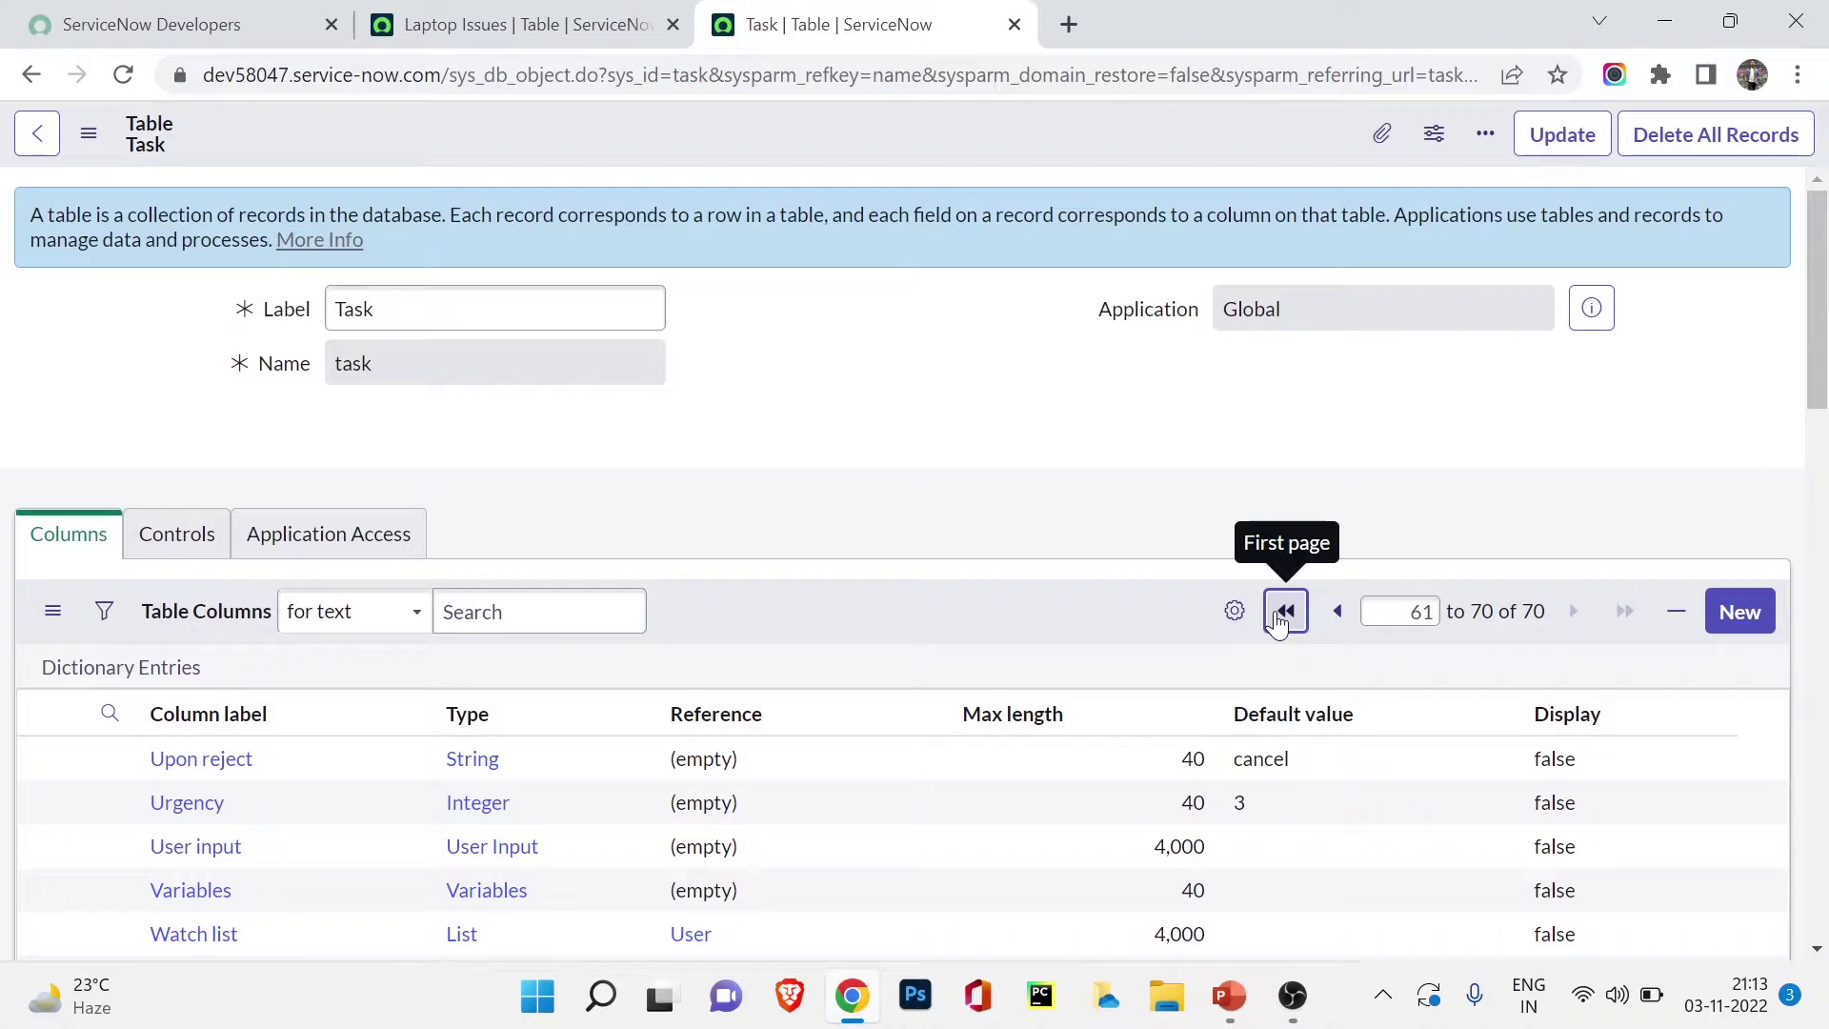
scroll(716, 719, down, 9)
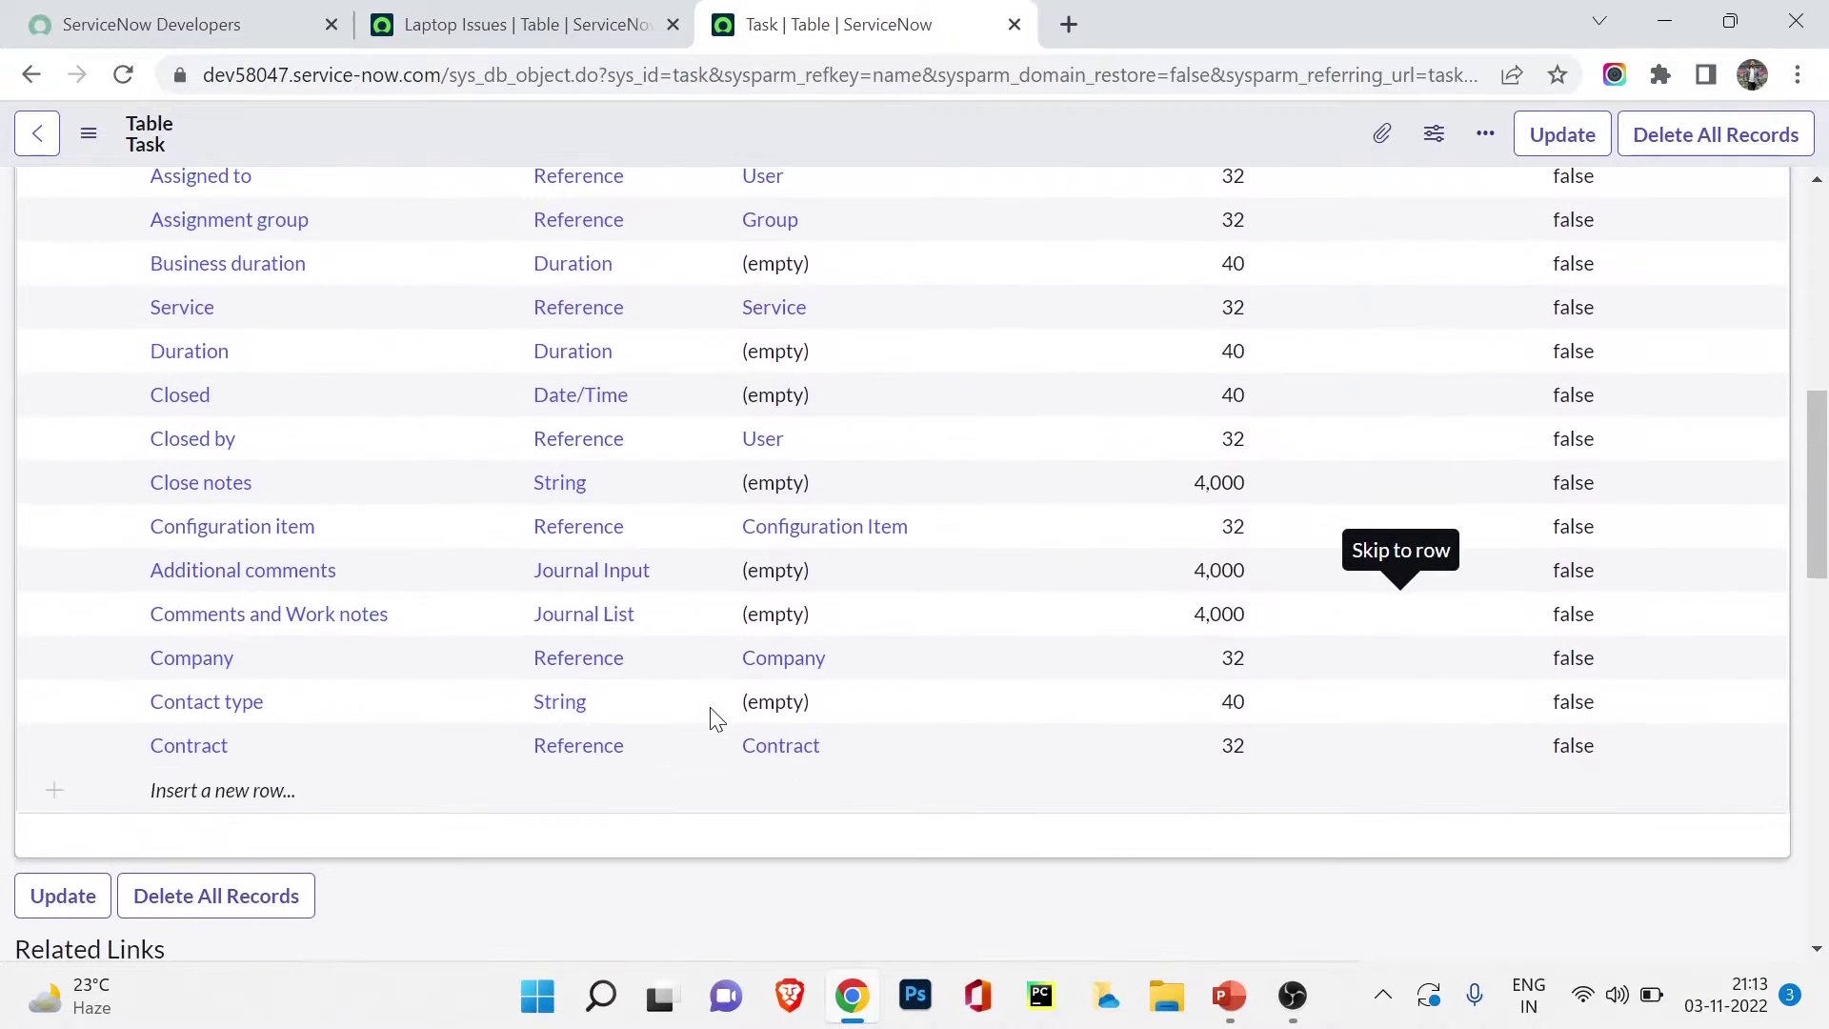
scroll(716, 719, up, 4)
click(574, 11)
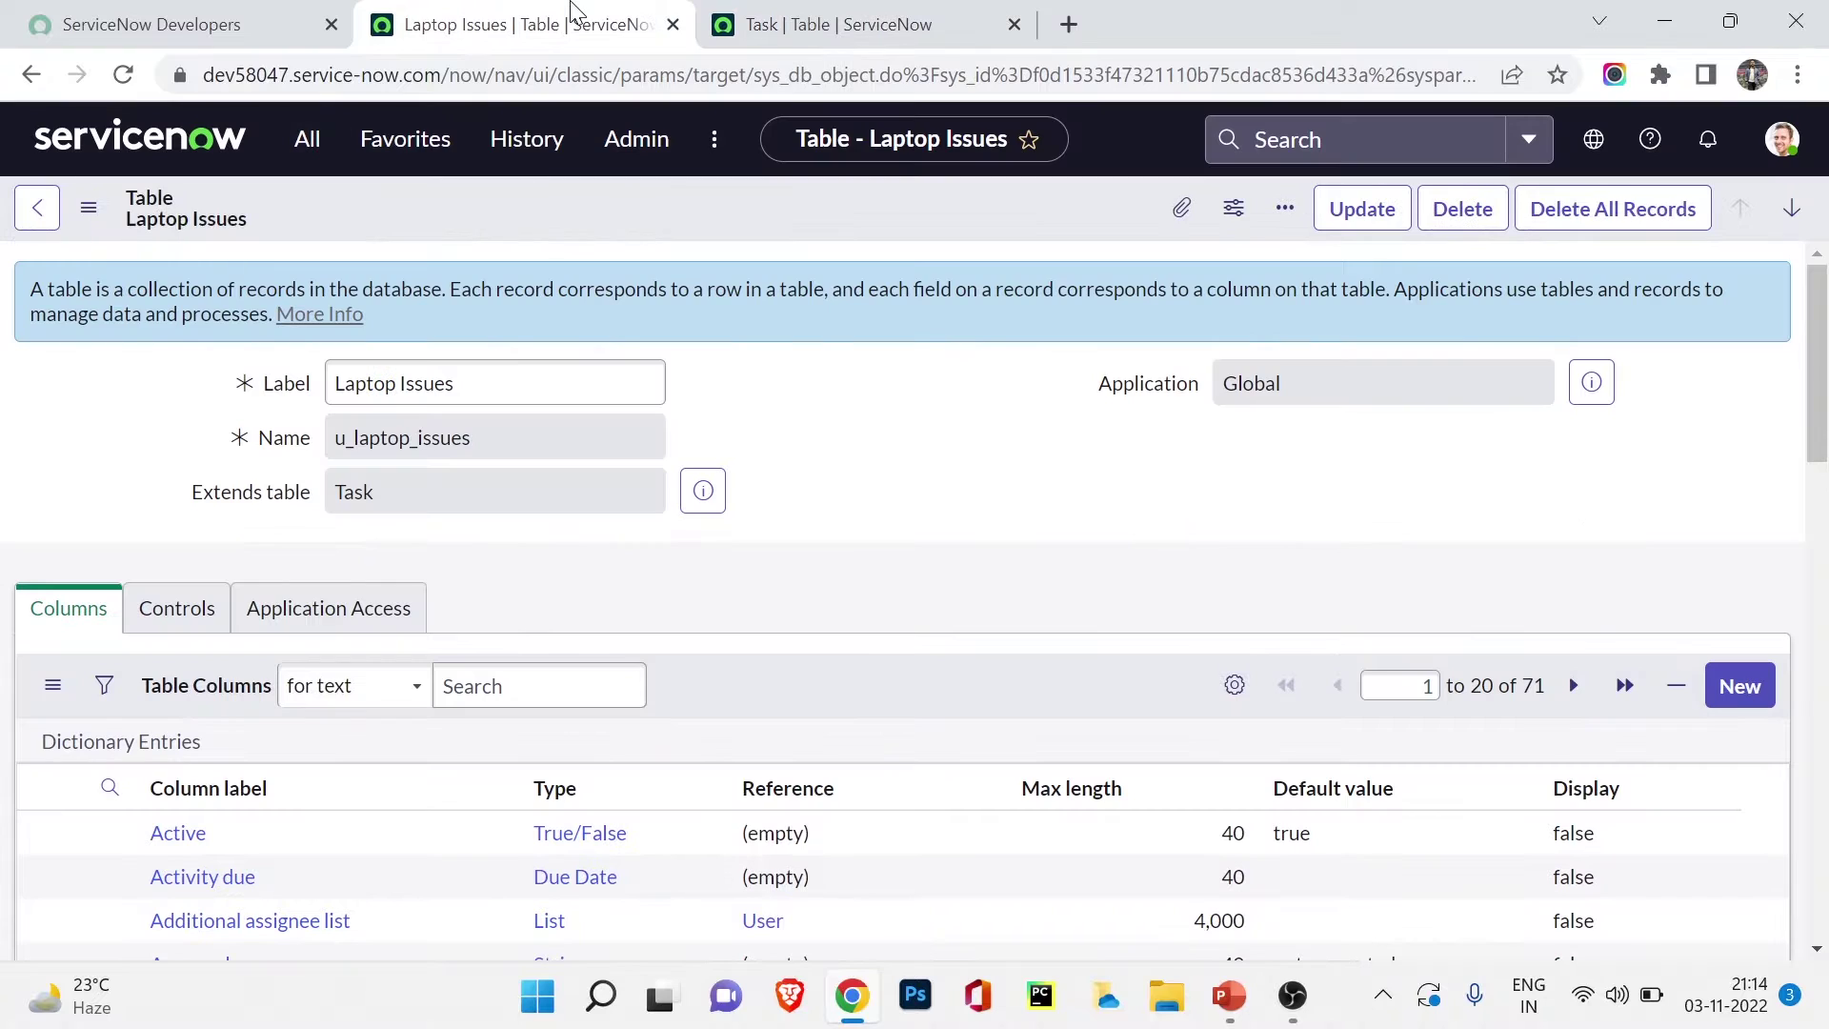
scroll(814, 568, down, 4)
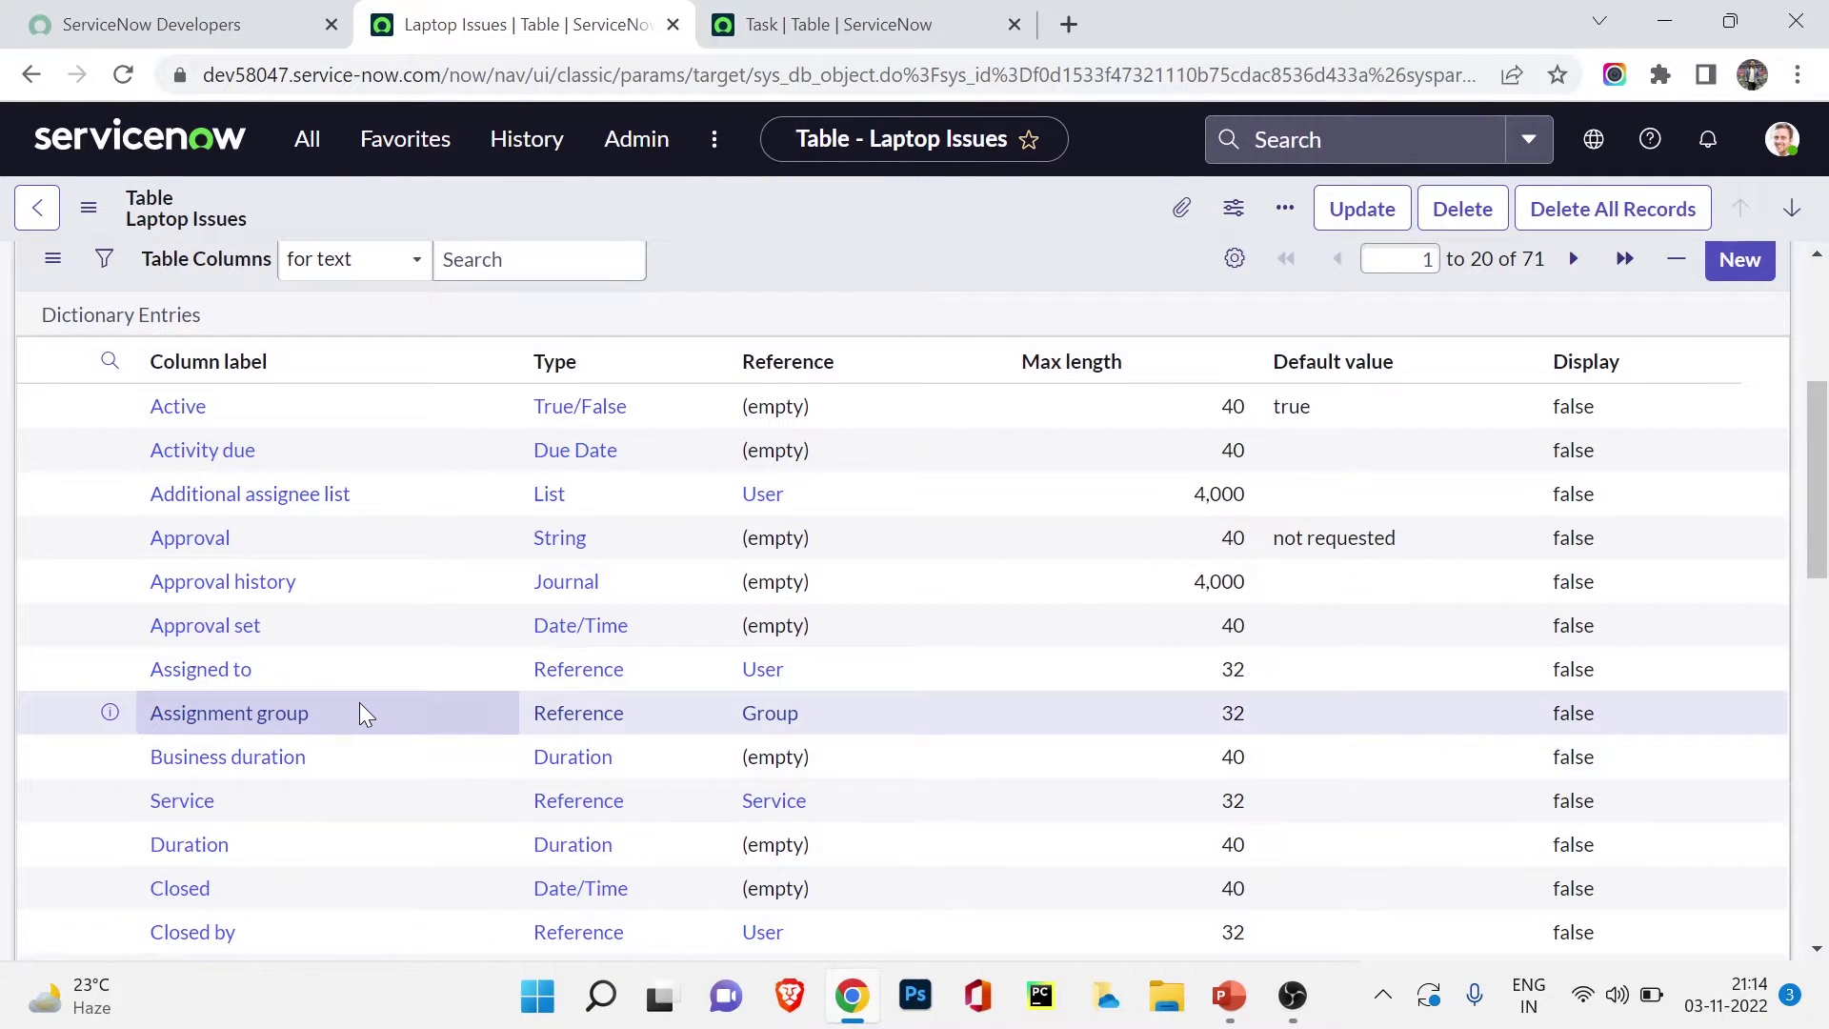
scroll(359, 701, up, 5)
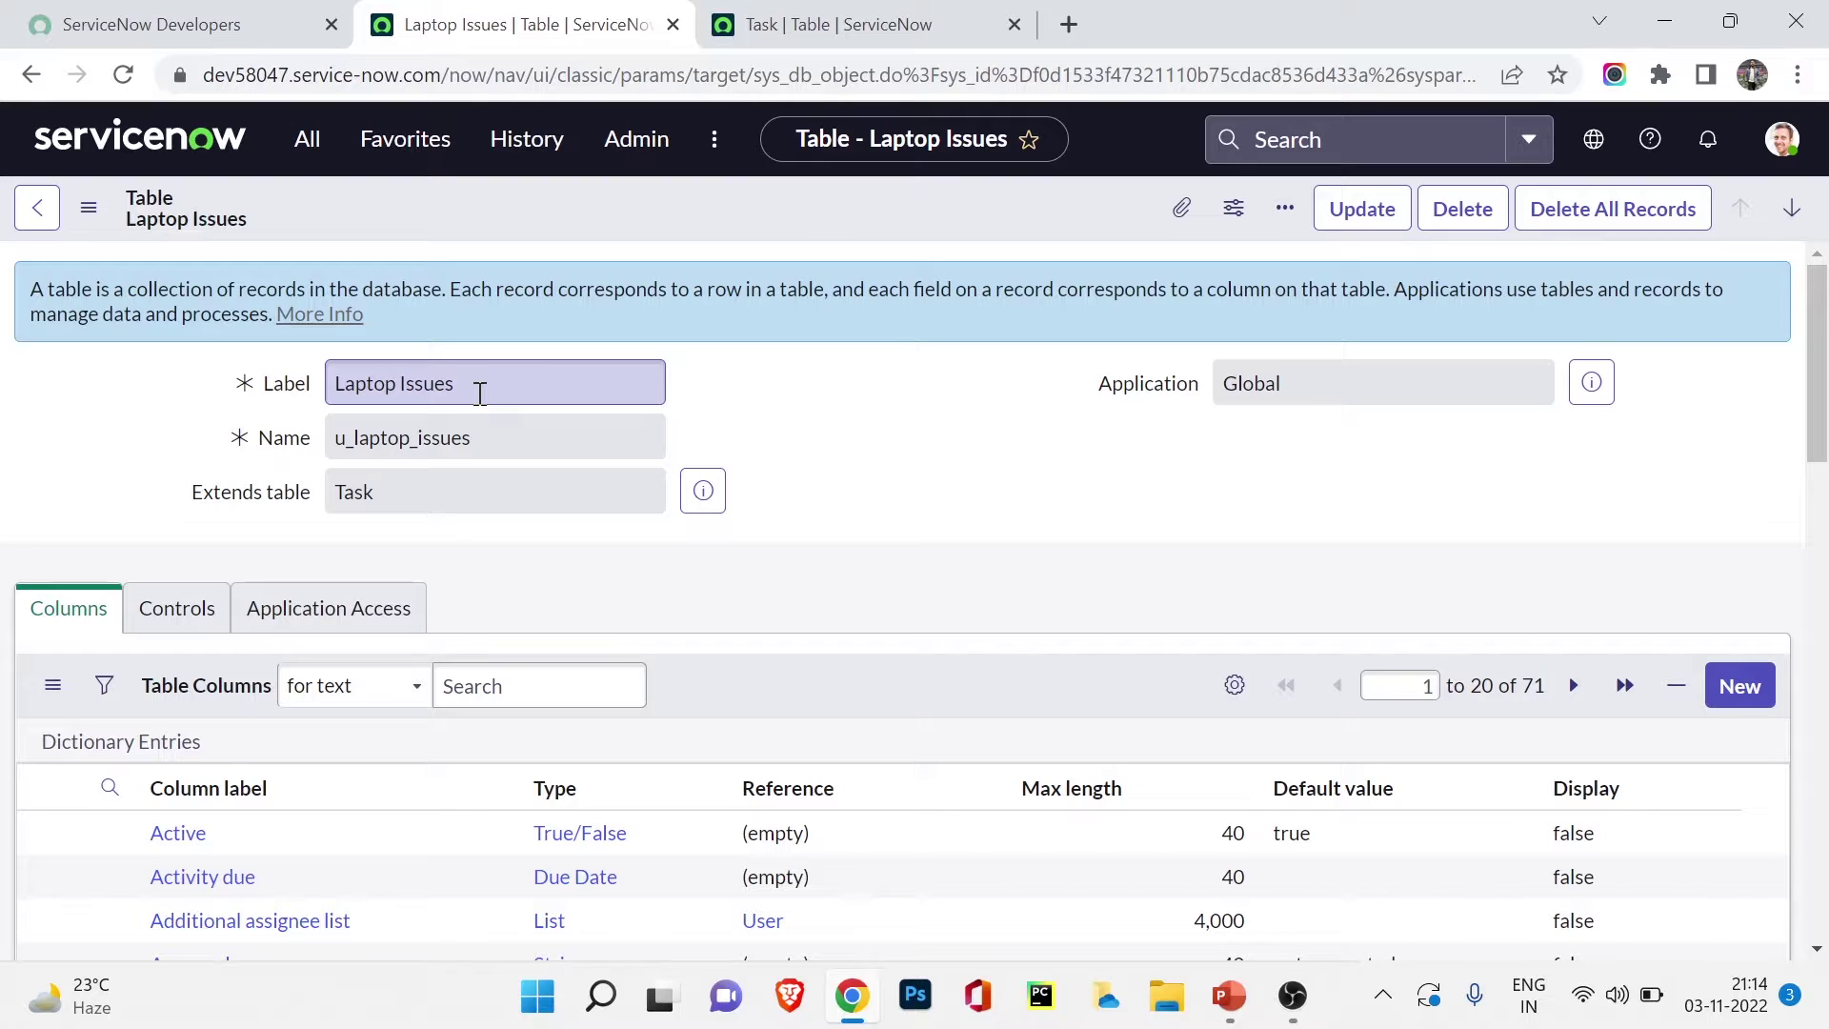
scroll(232, 602, down, 3)
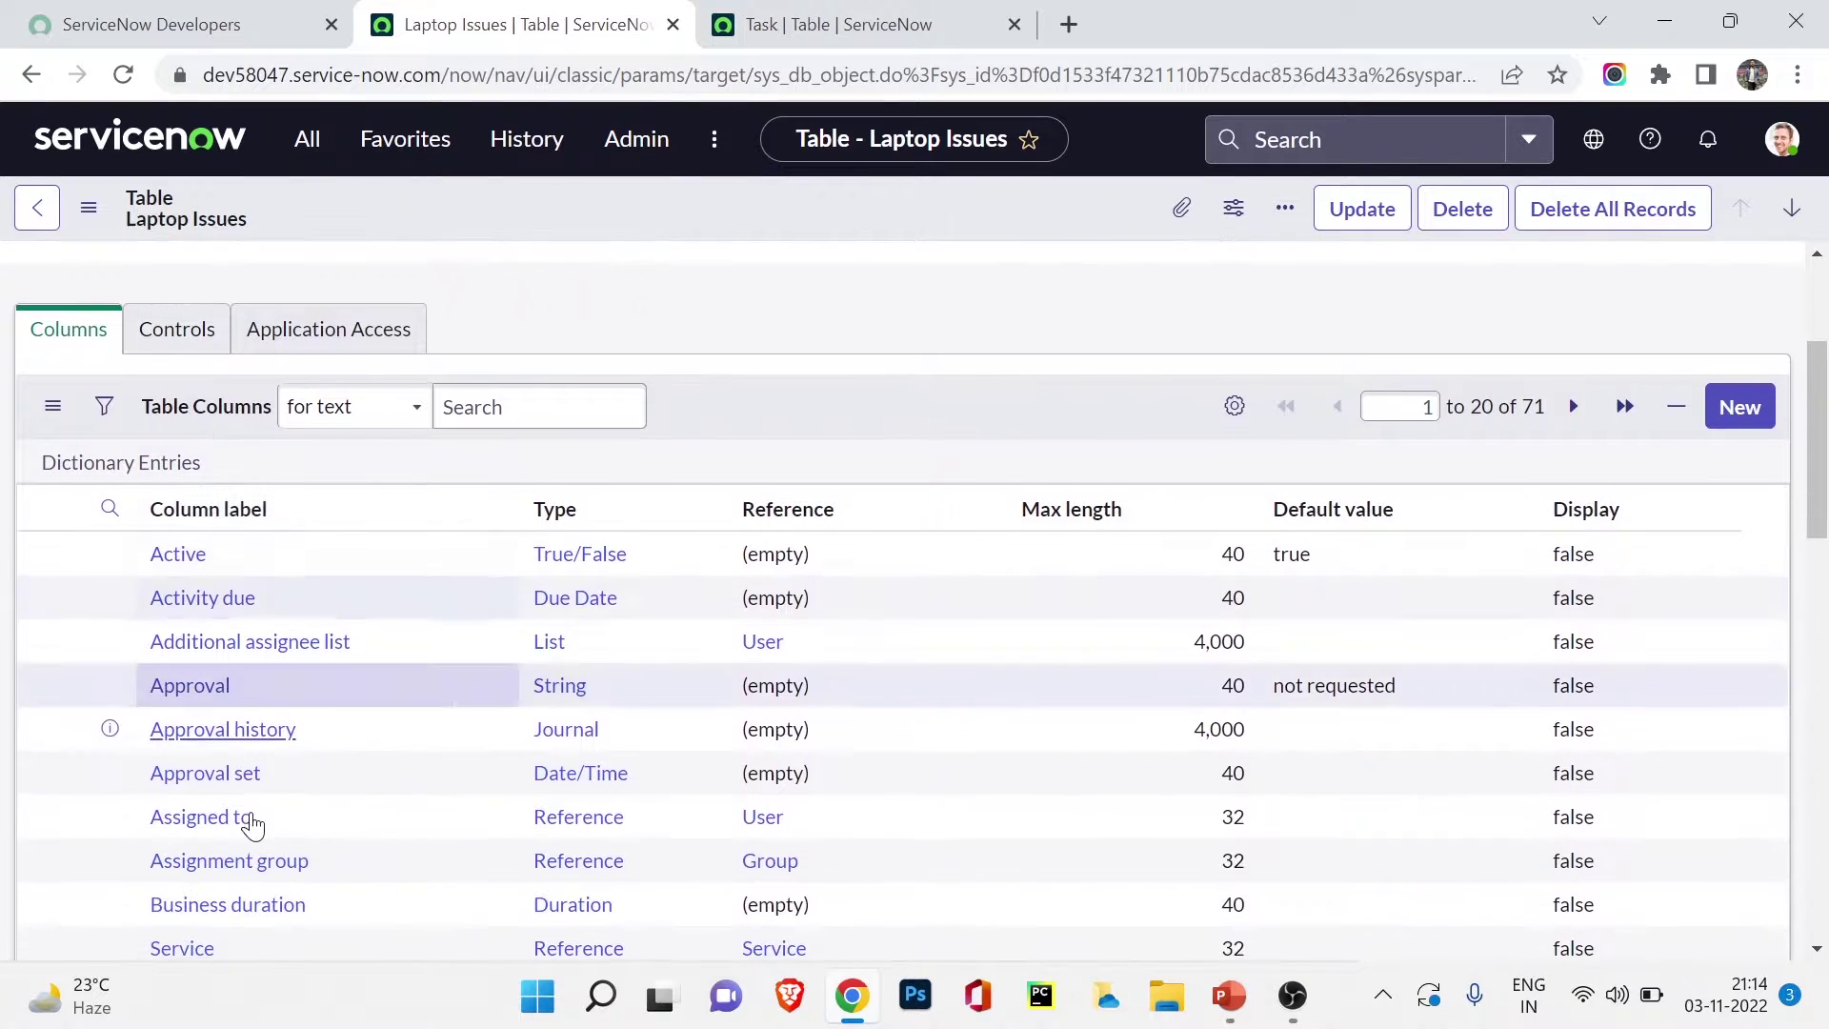
Add String columns Laptop Number, Laptop Issues and Laptop Model (length 40) and save the table.
scroll(299, 763, up, 3)
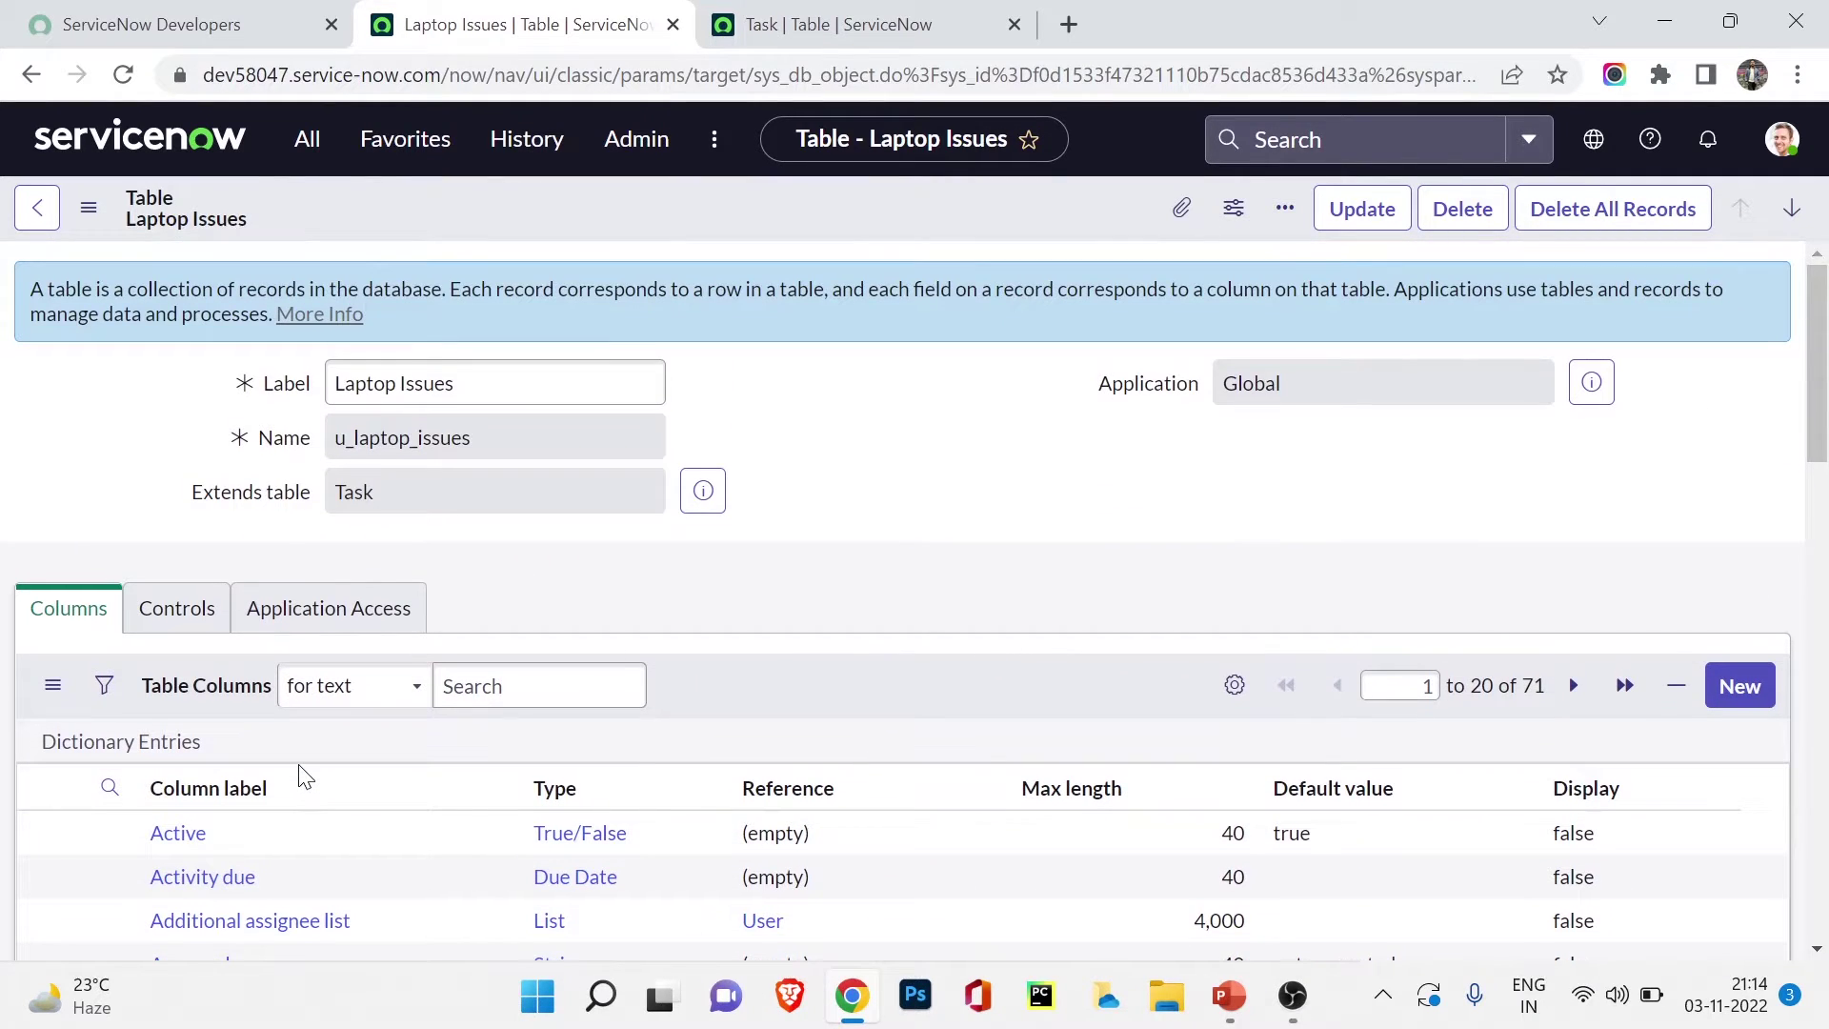
scroll(302, 777, down, 9)
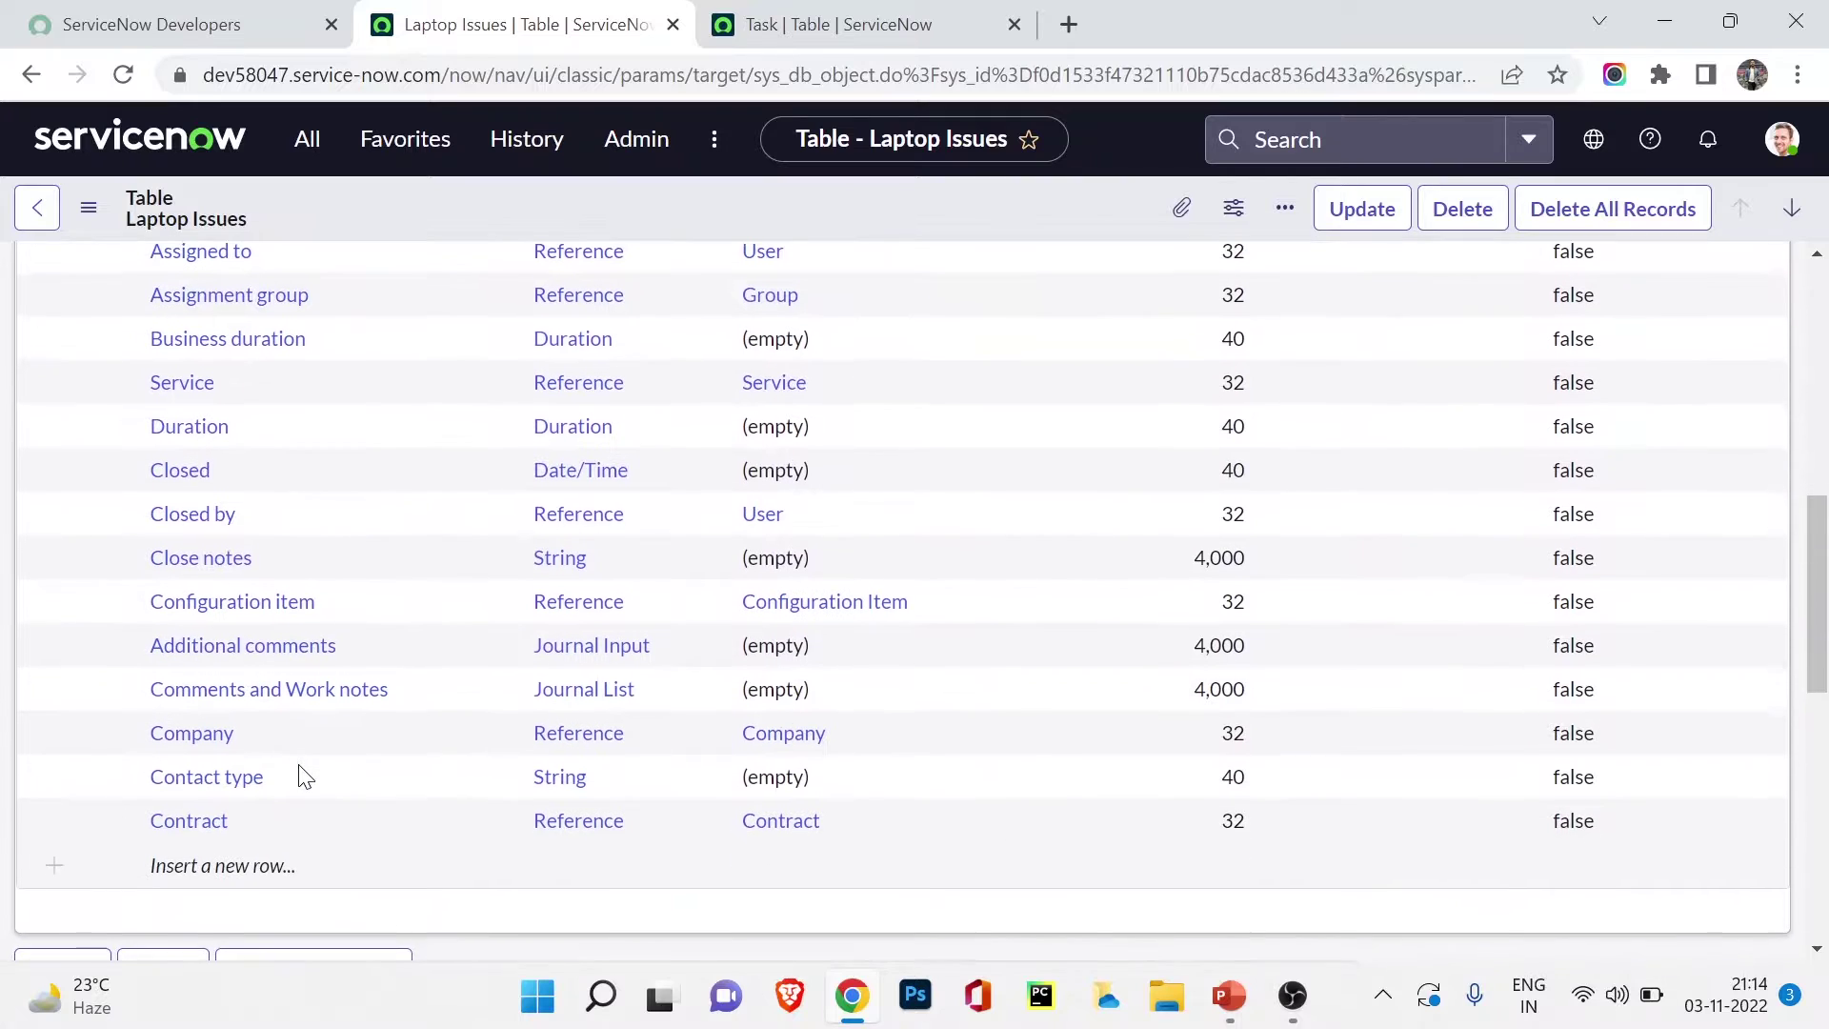
click(251, 856)
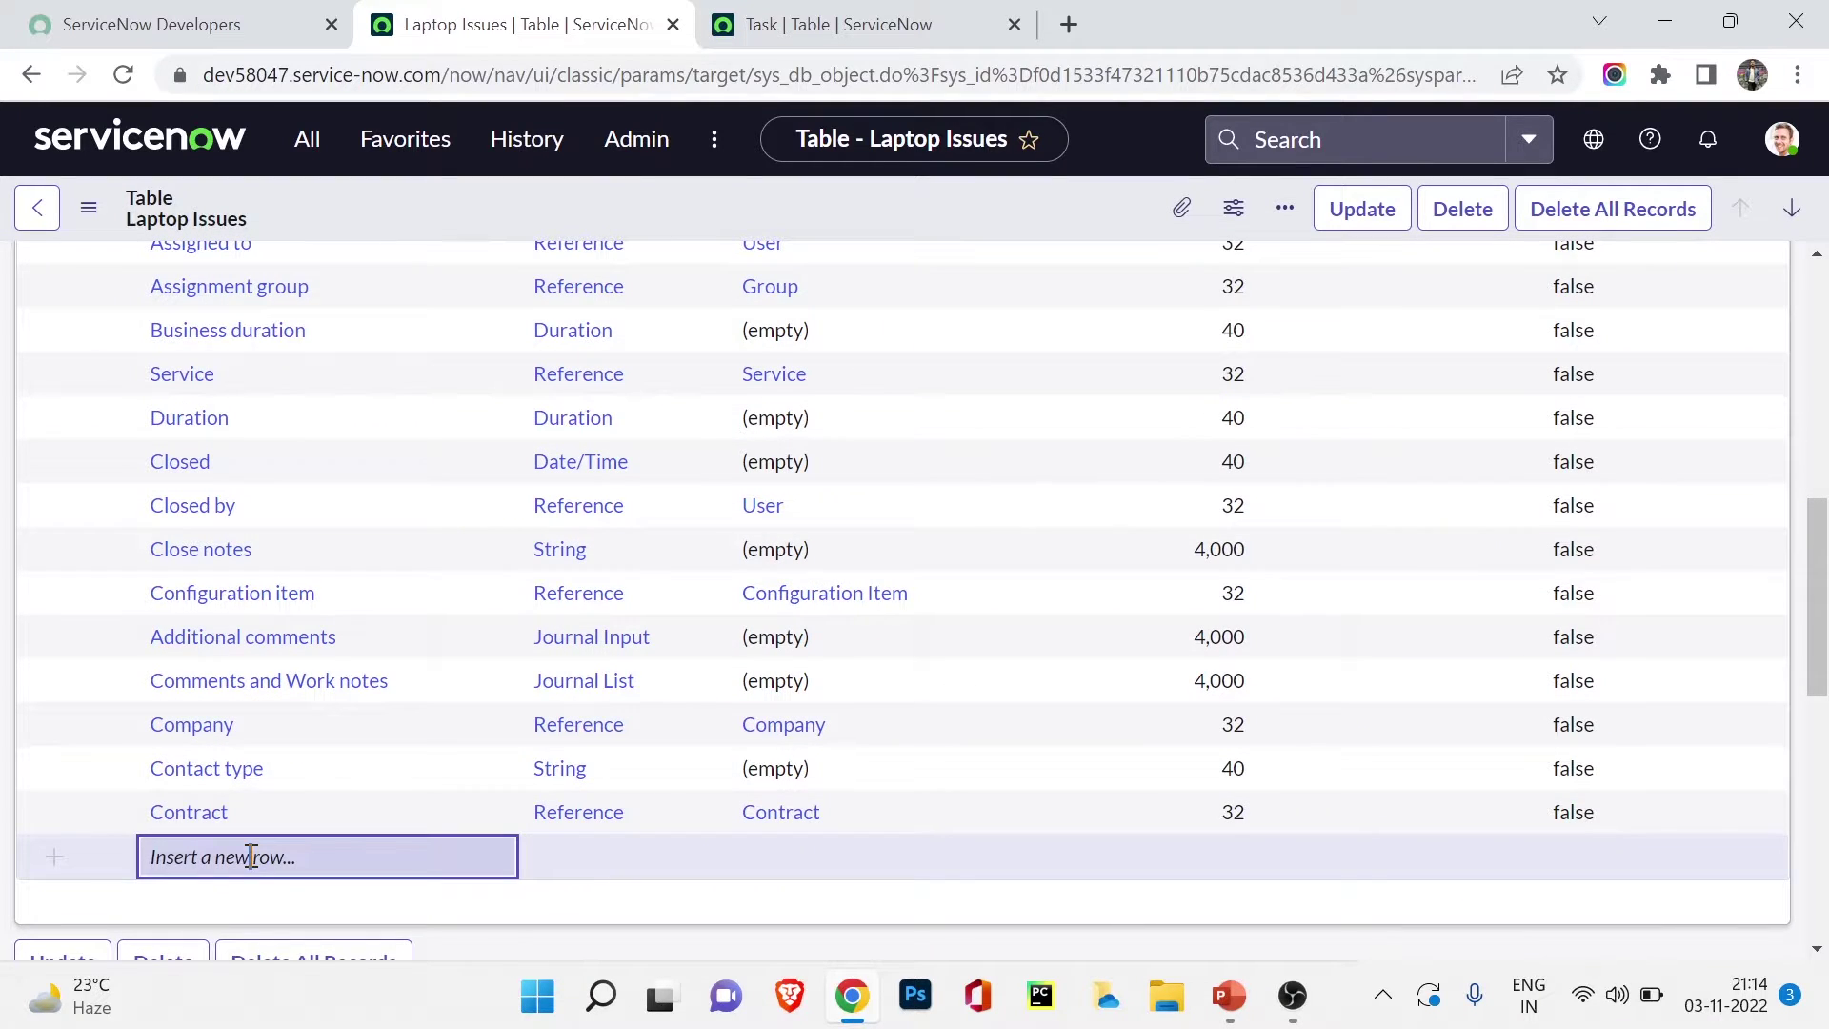
click(250, 857)
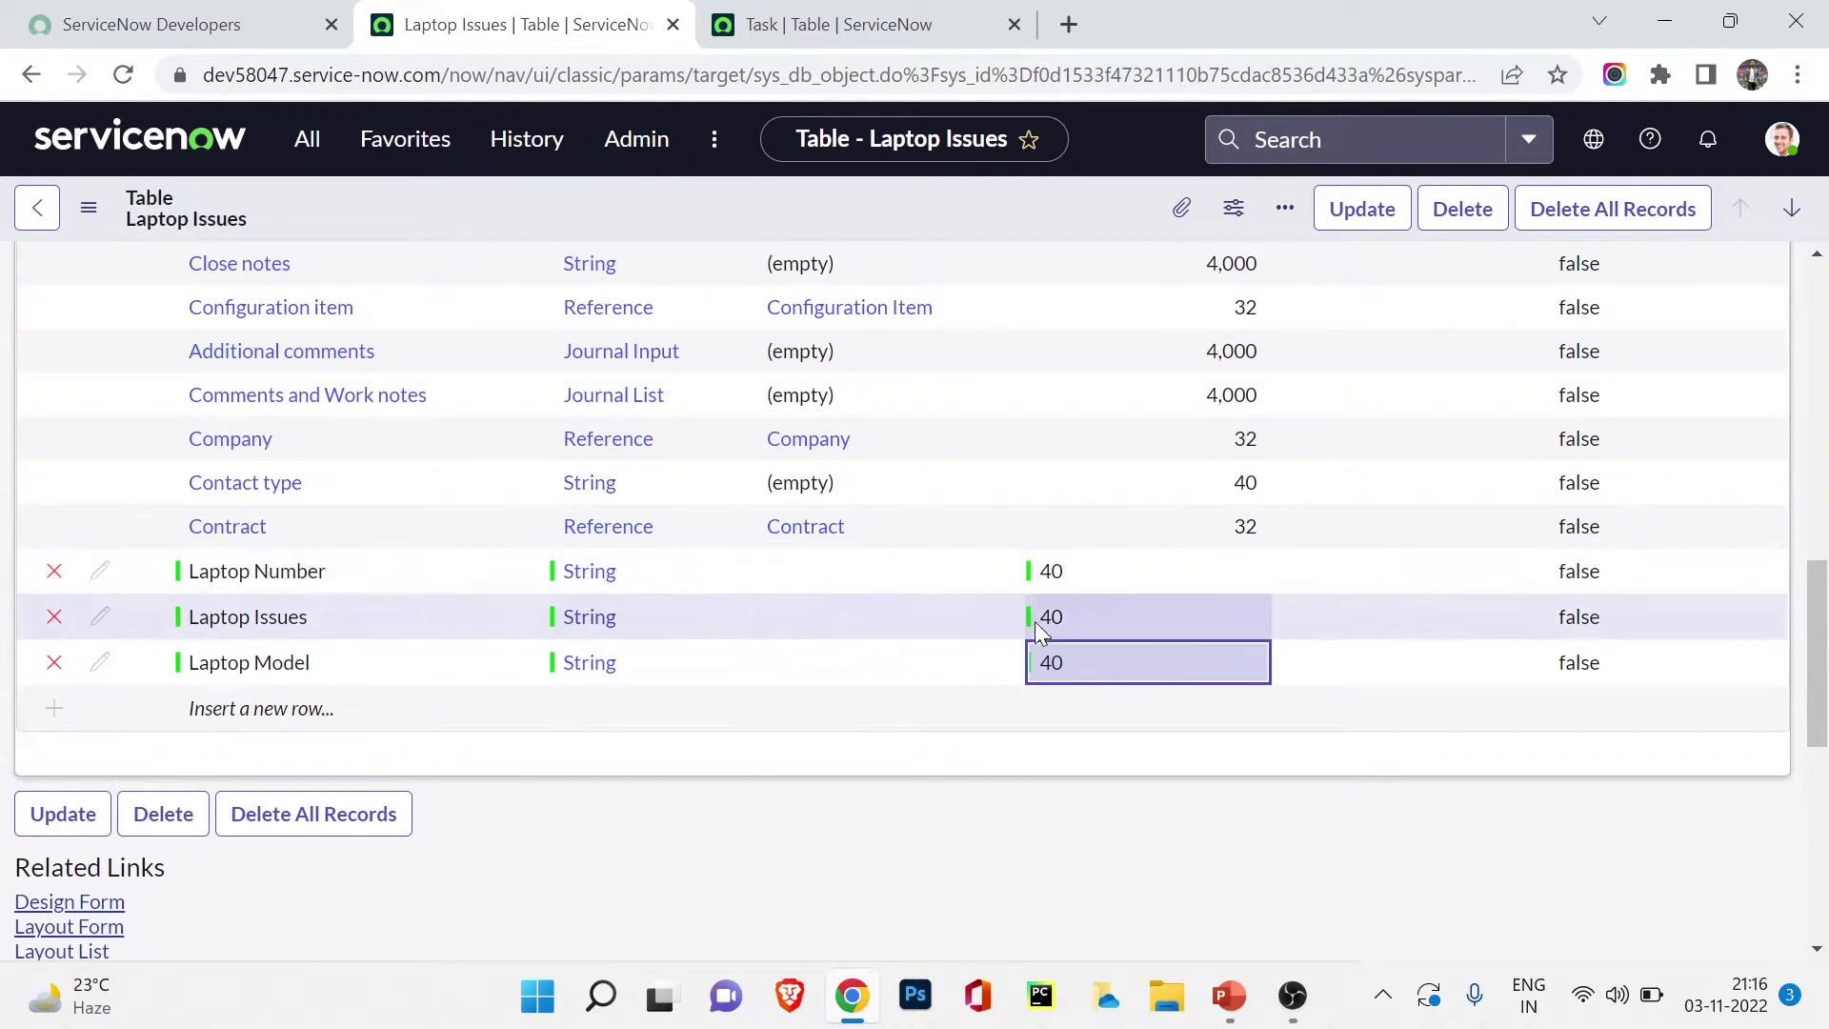
right_click(1101, 191)
click(1130, 206)
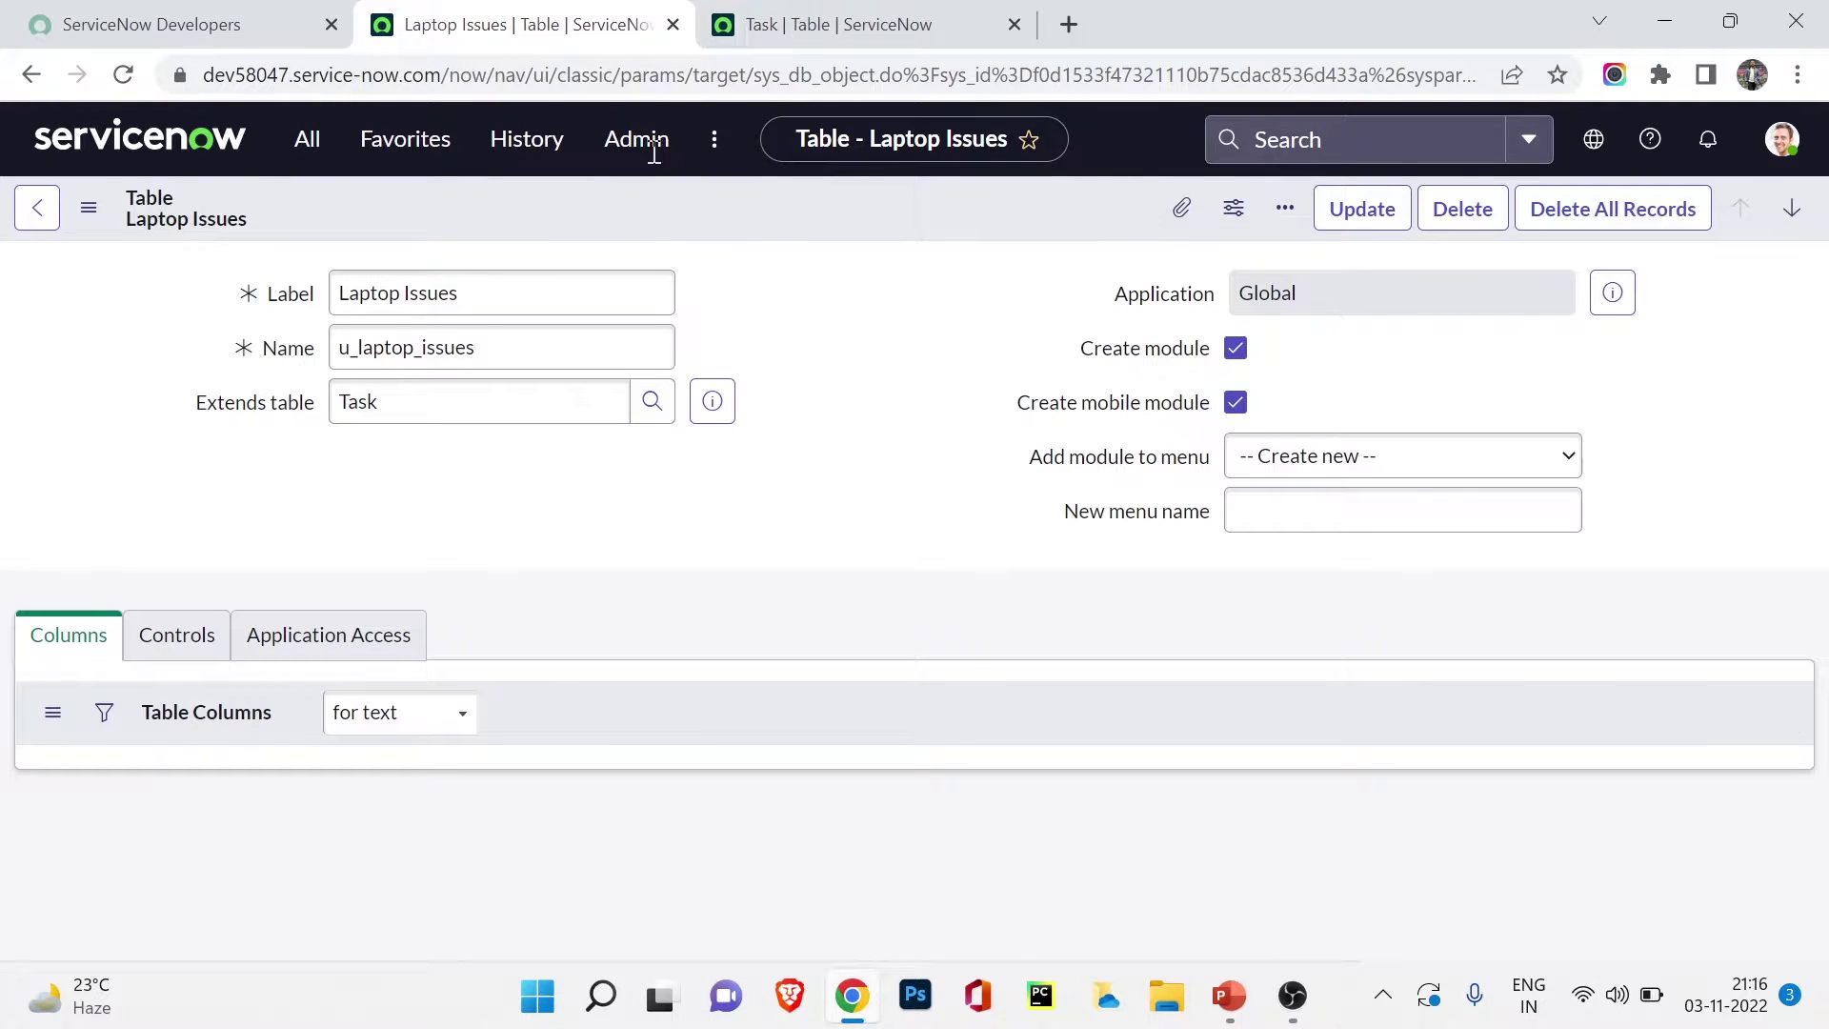
Start a new Laptop Issues record (TASK0020326) from the navigator and move into Assigned to.
click(310, 140)
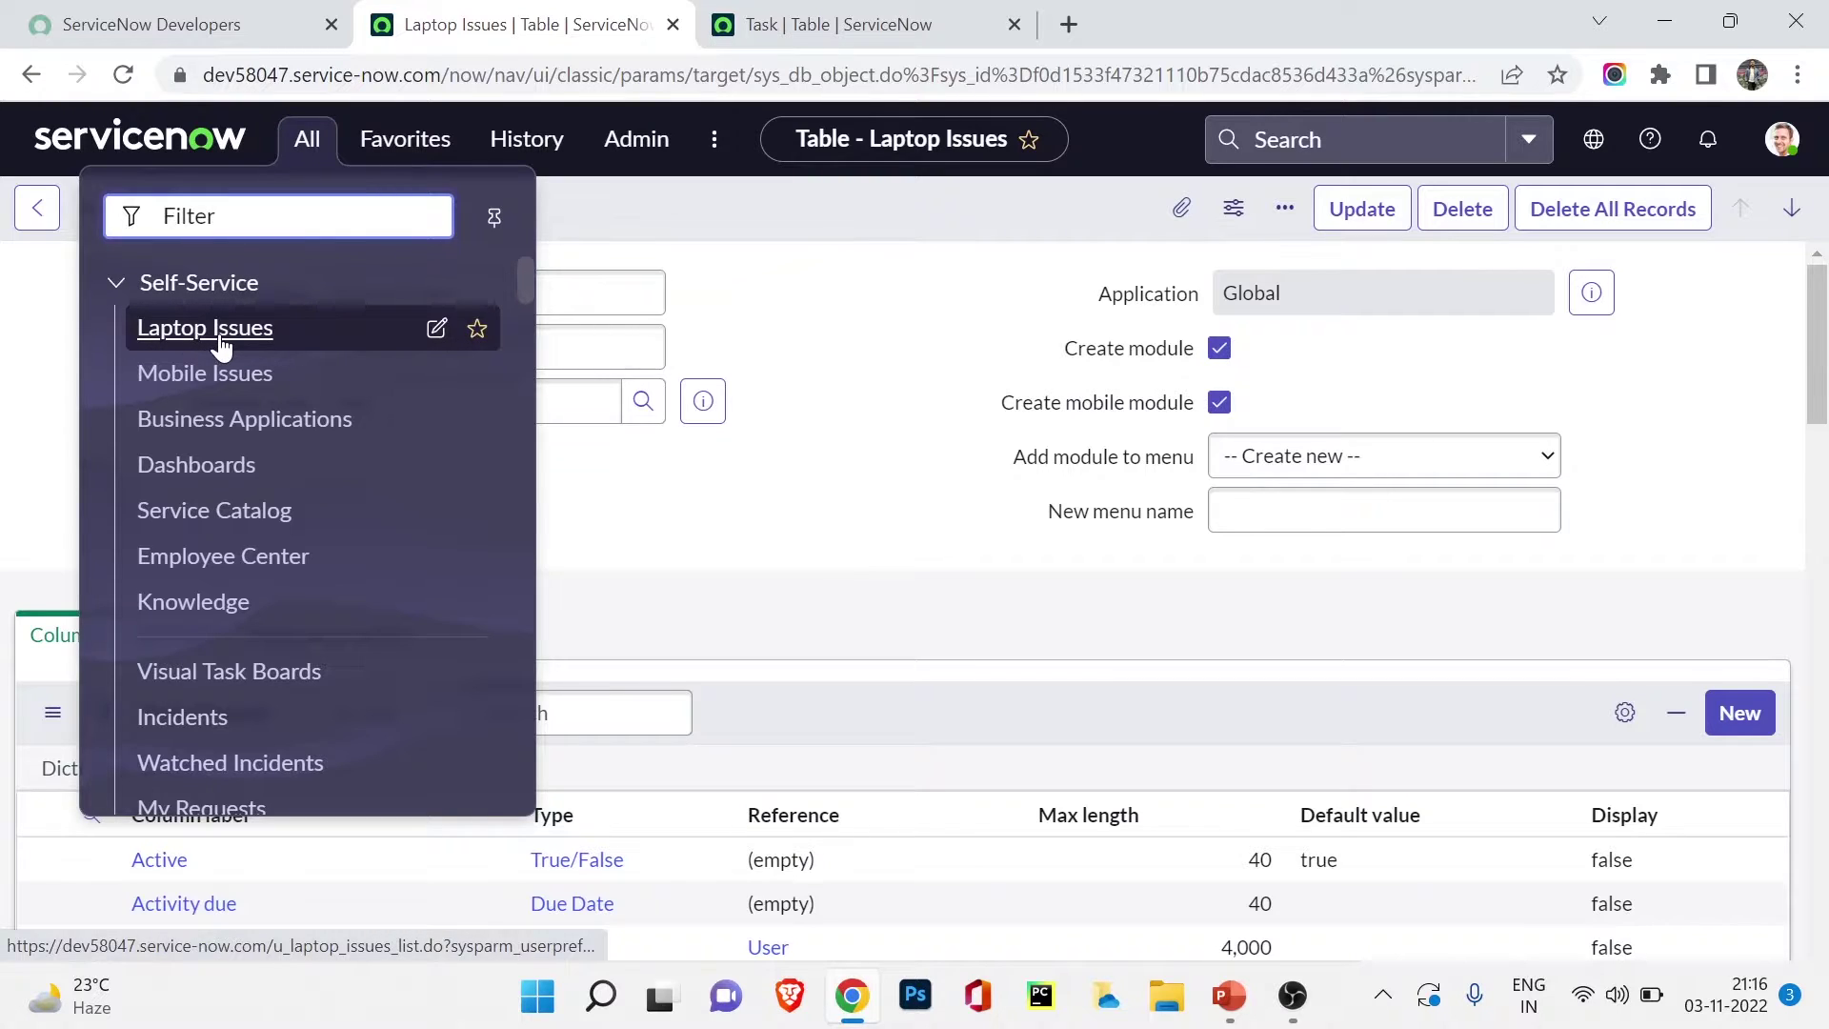
click(221, 343)
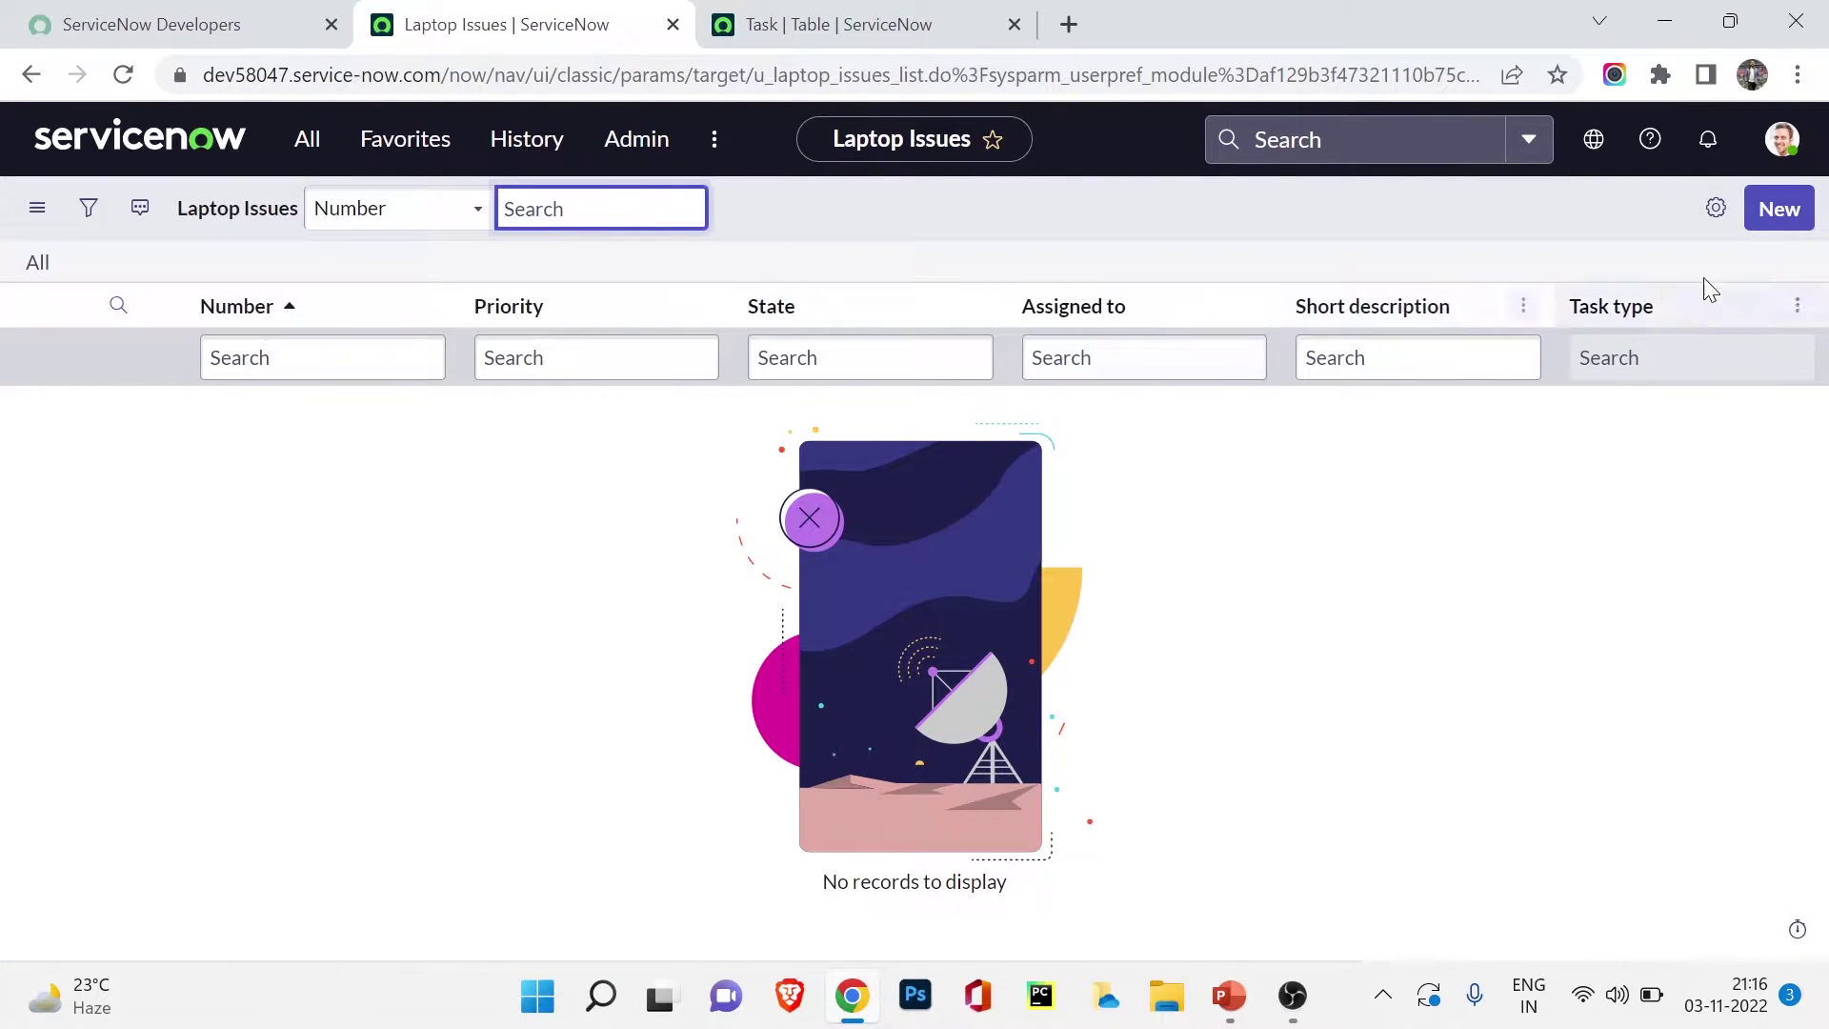
click(1783, 211)
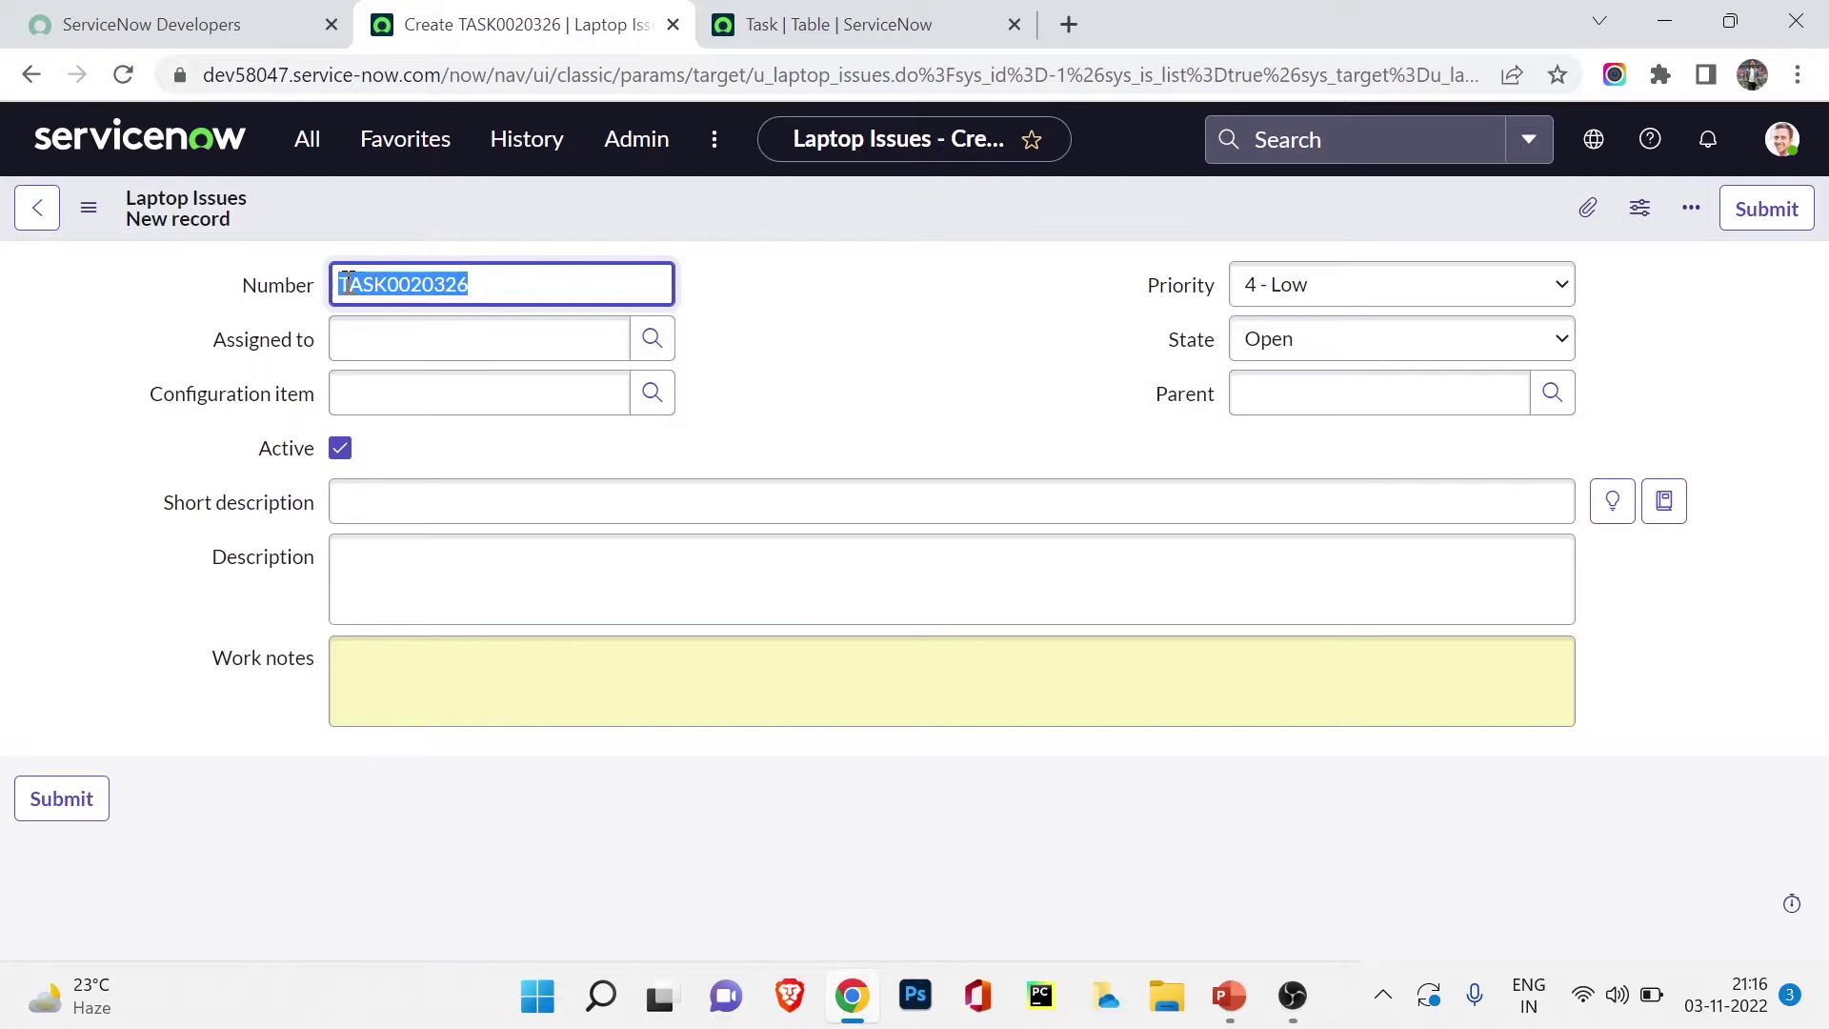
click(342, 341)
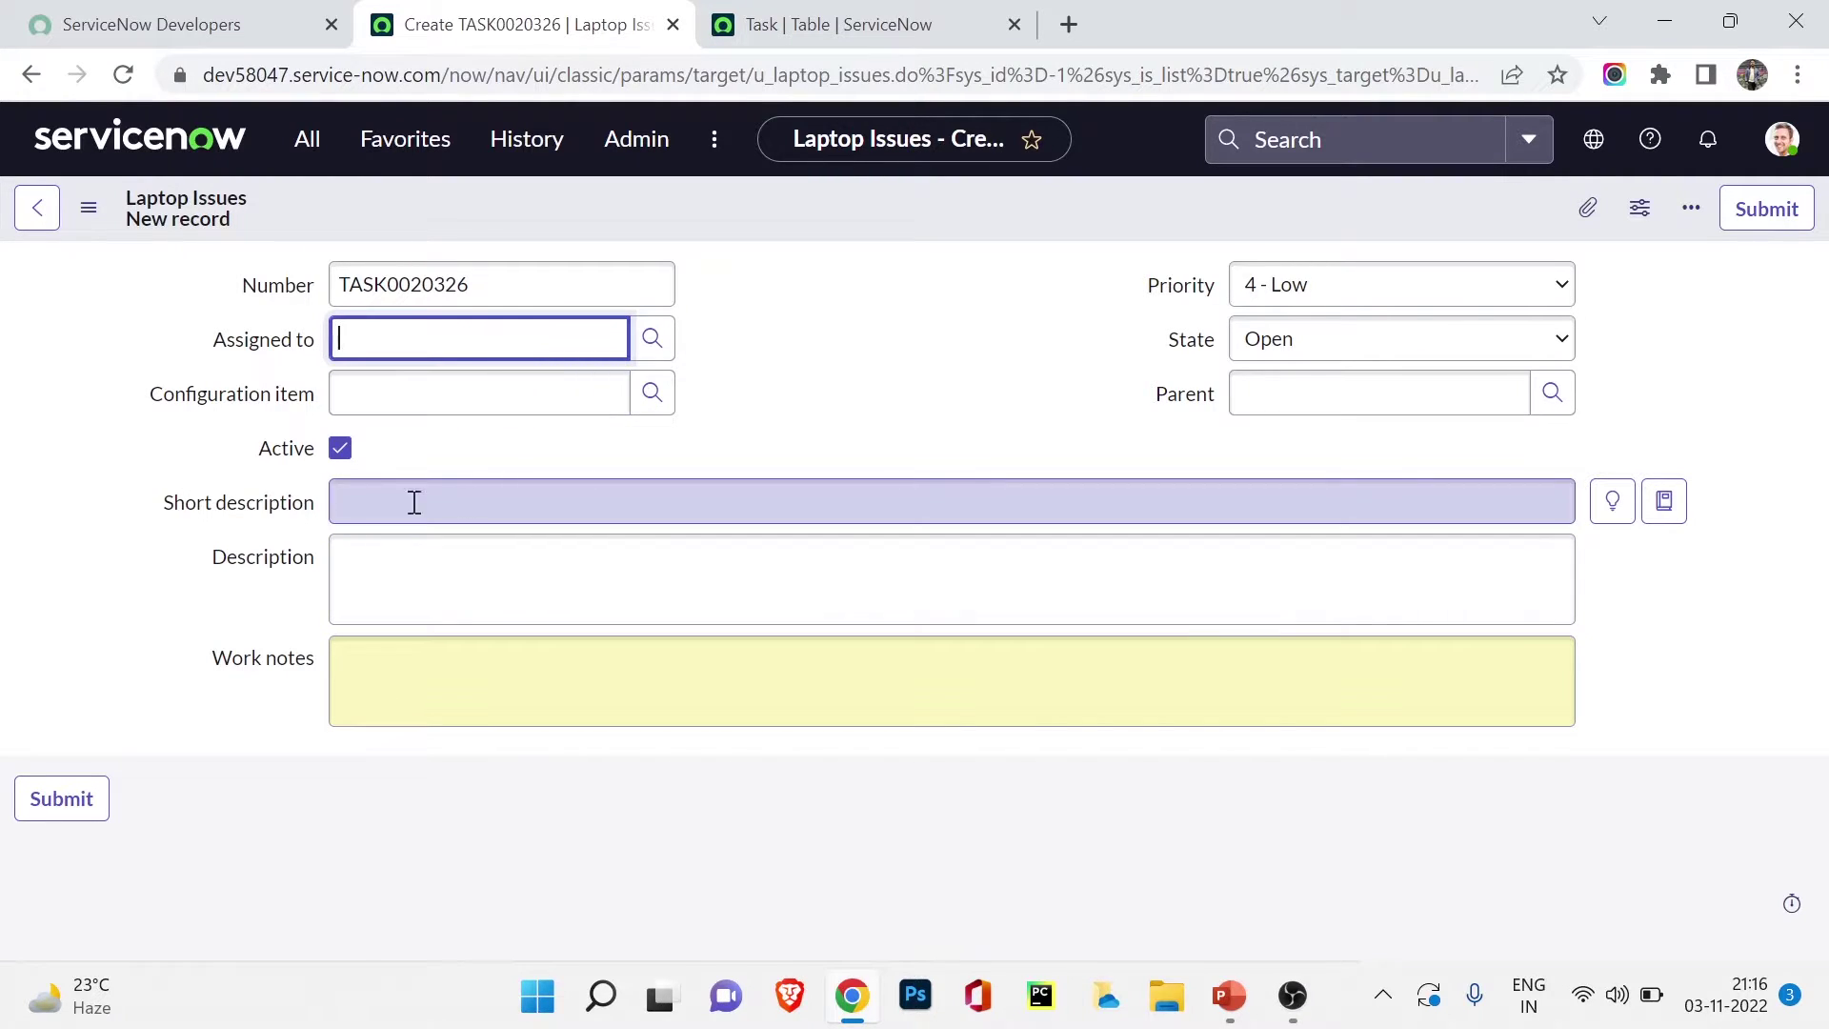
Bring up the Form Layout editor for the Laptop Issues form.
right_click(1094, 196)
mouse_move(1186, 255)
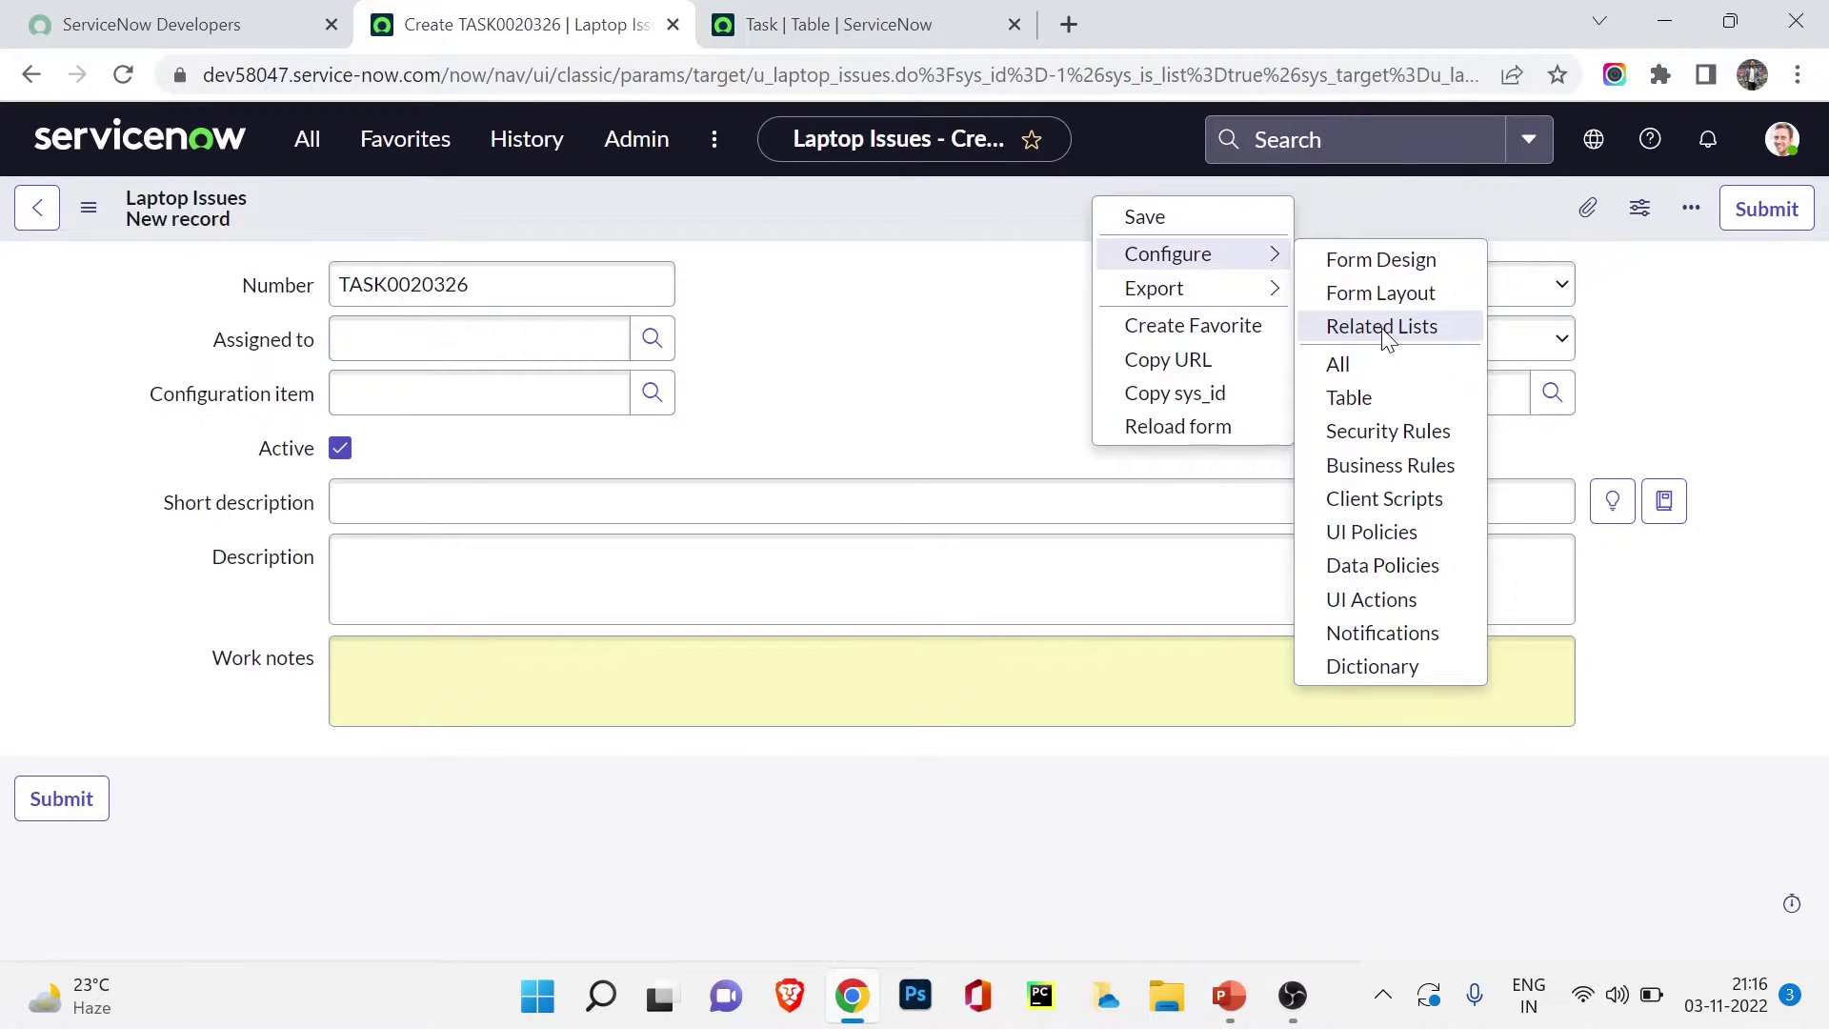
click(1392, 295)
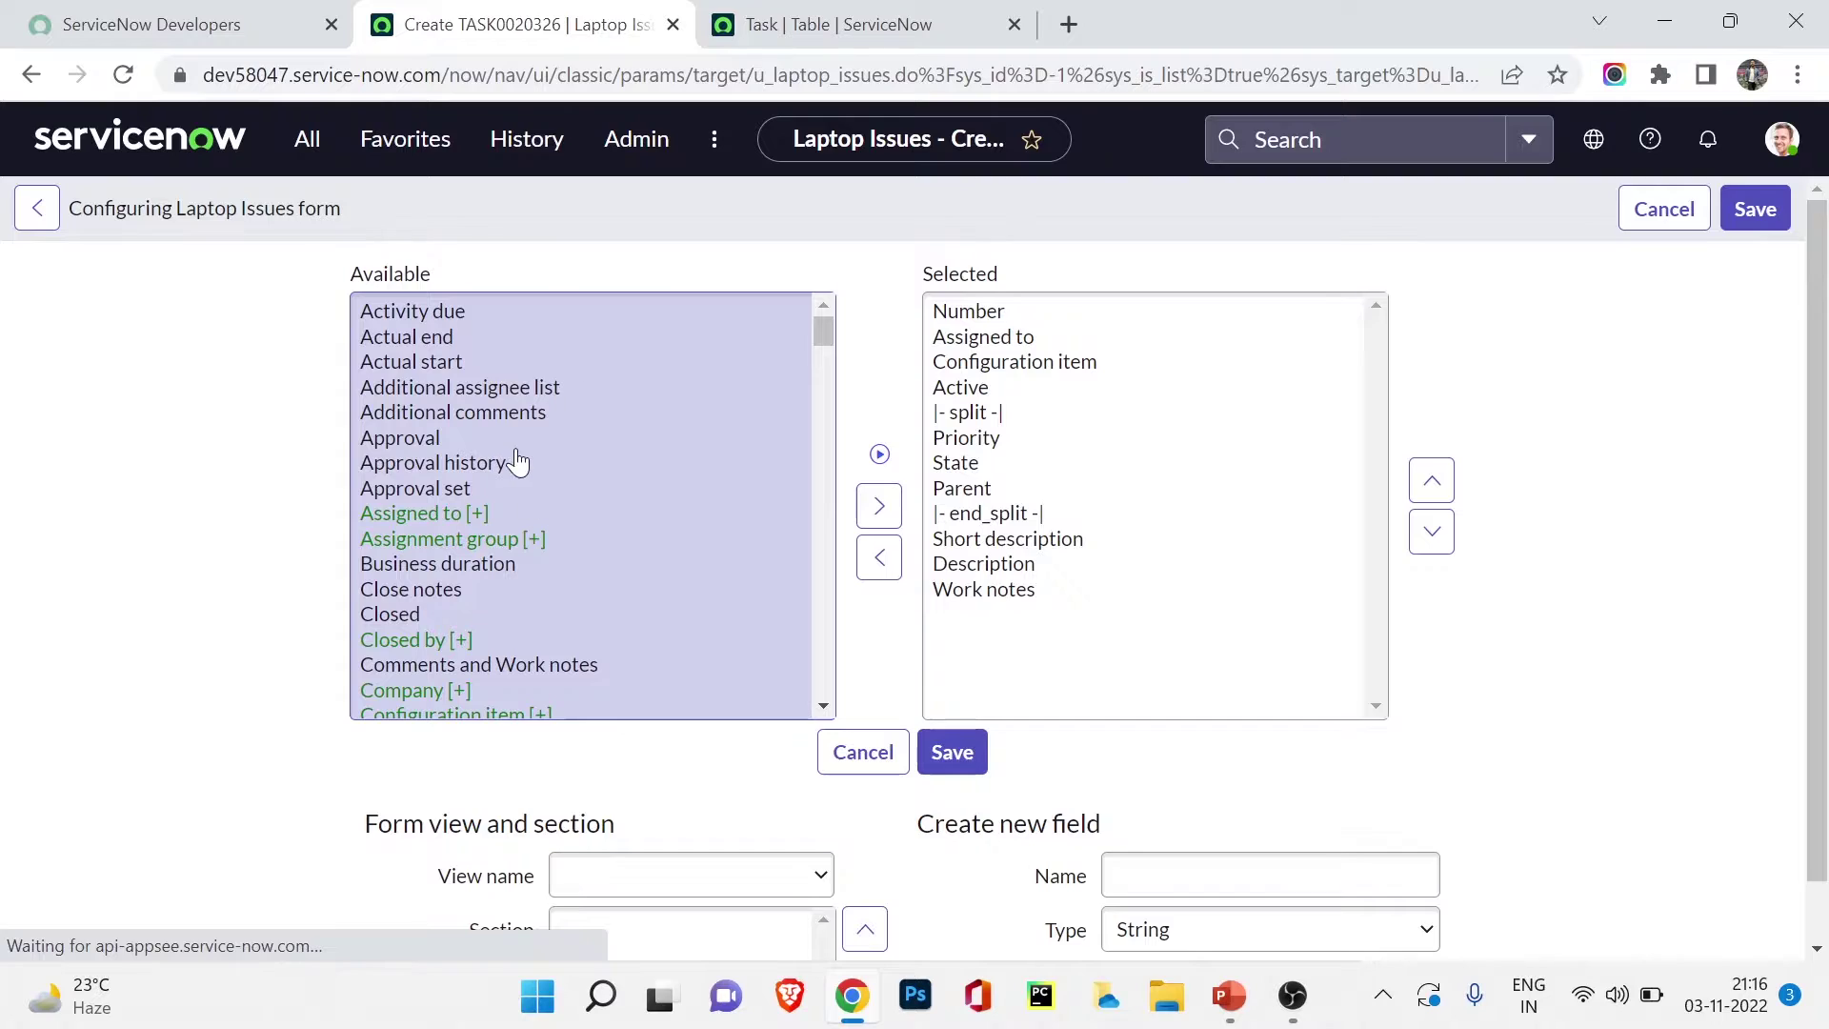
scroll(514, 461, down, 12)
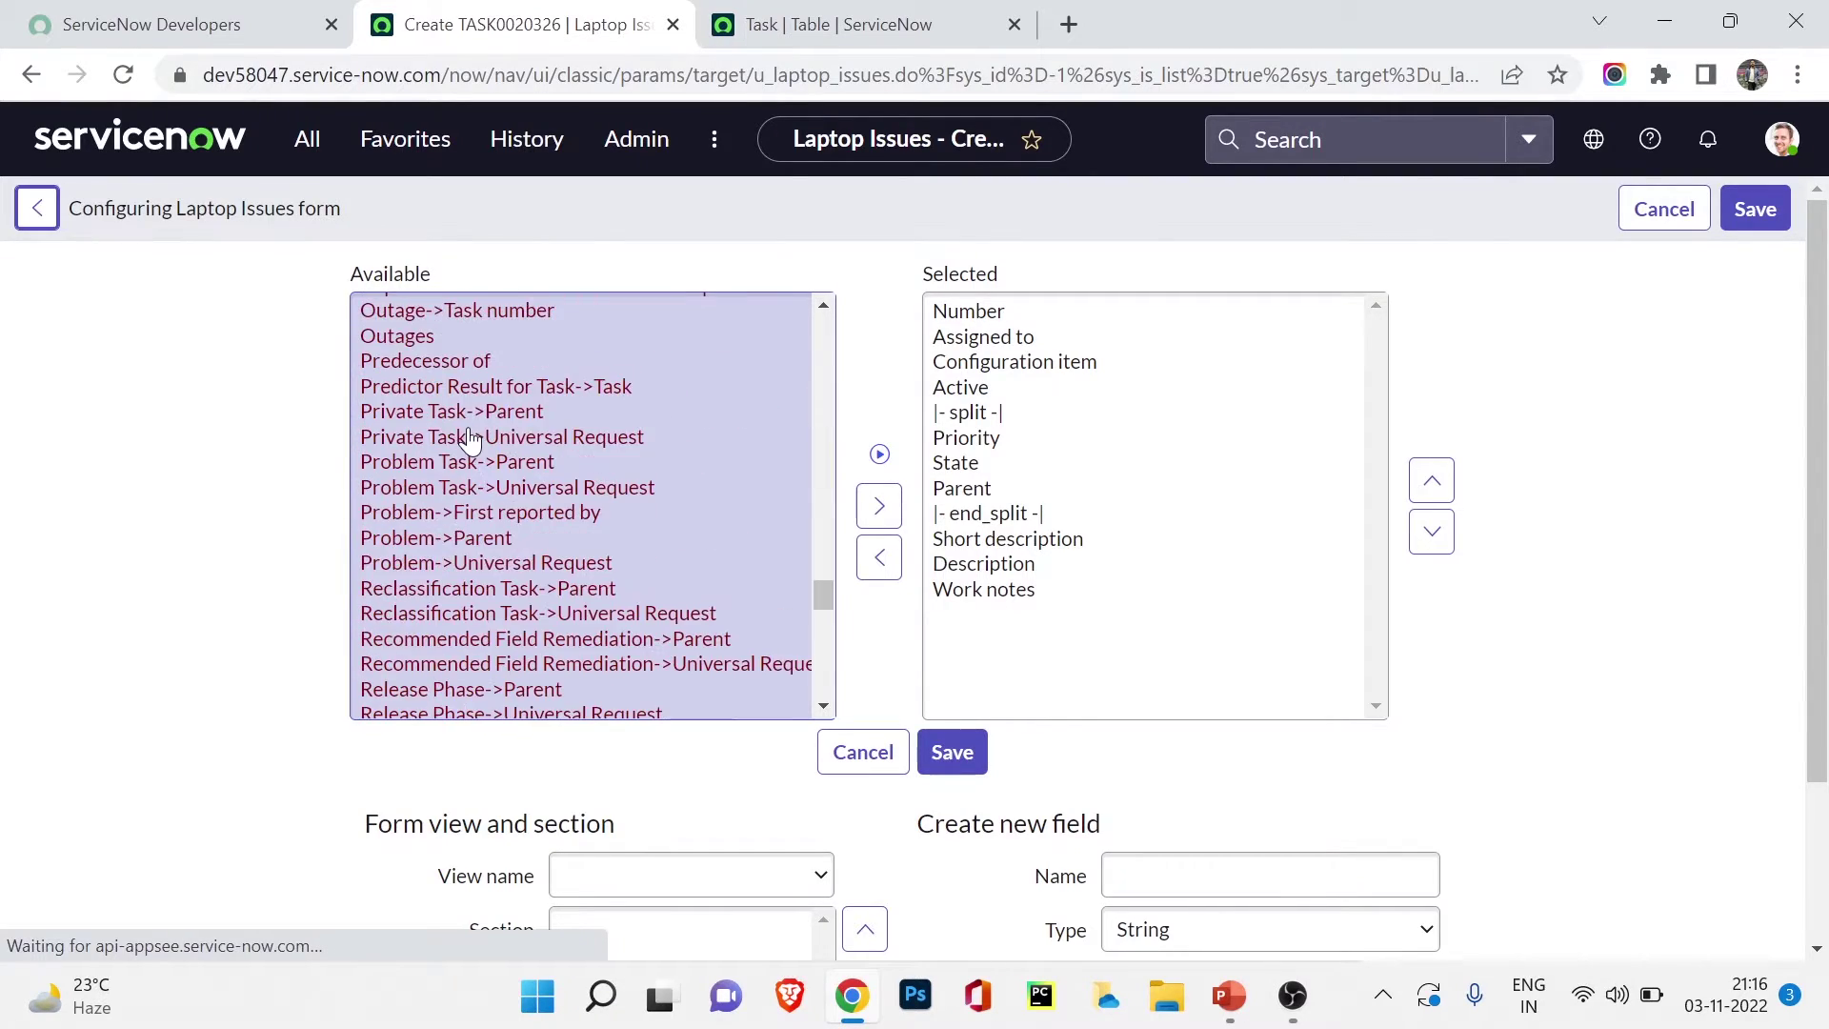
scroll(496, 448, down, 5)
scroll(481, 443, up, 12)
scroll(469, 438, up, 15)
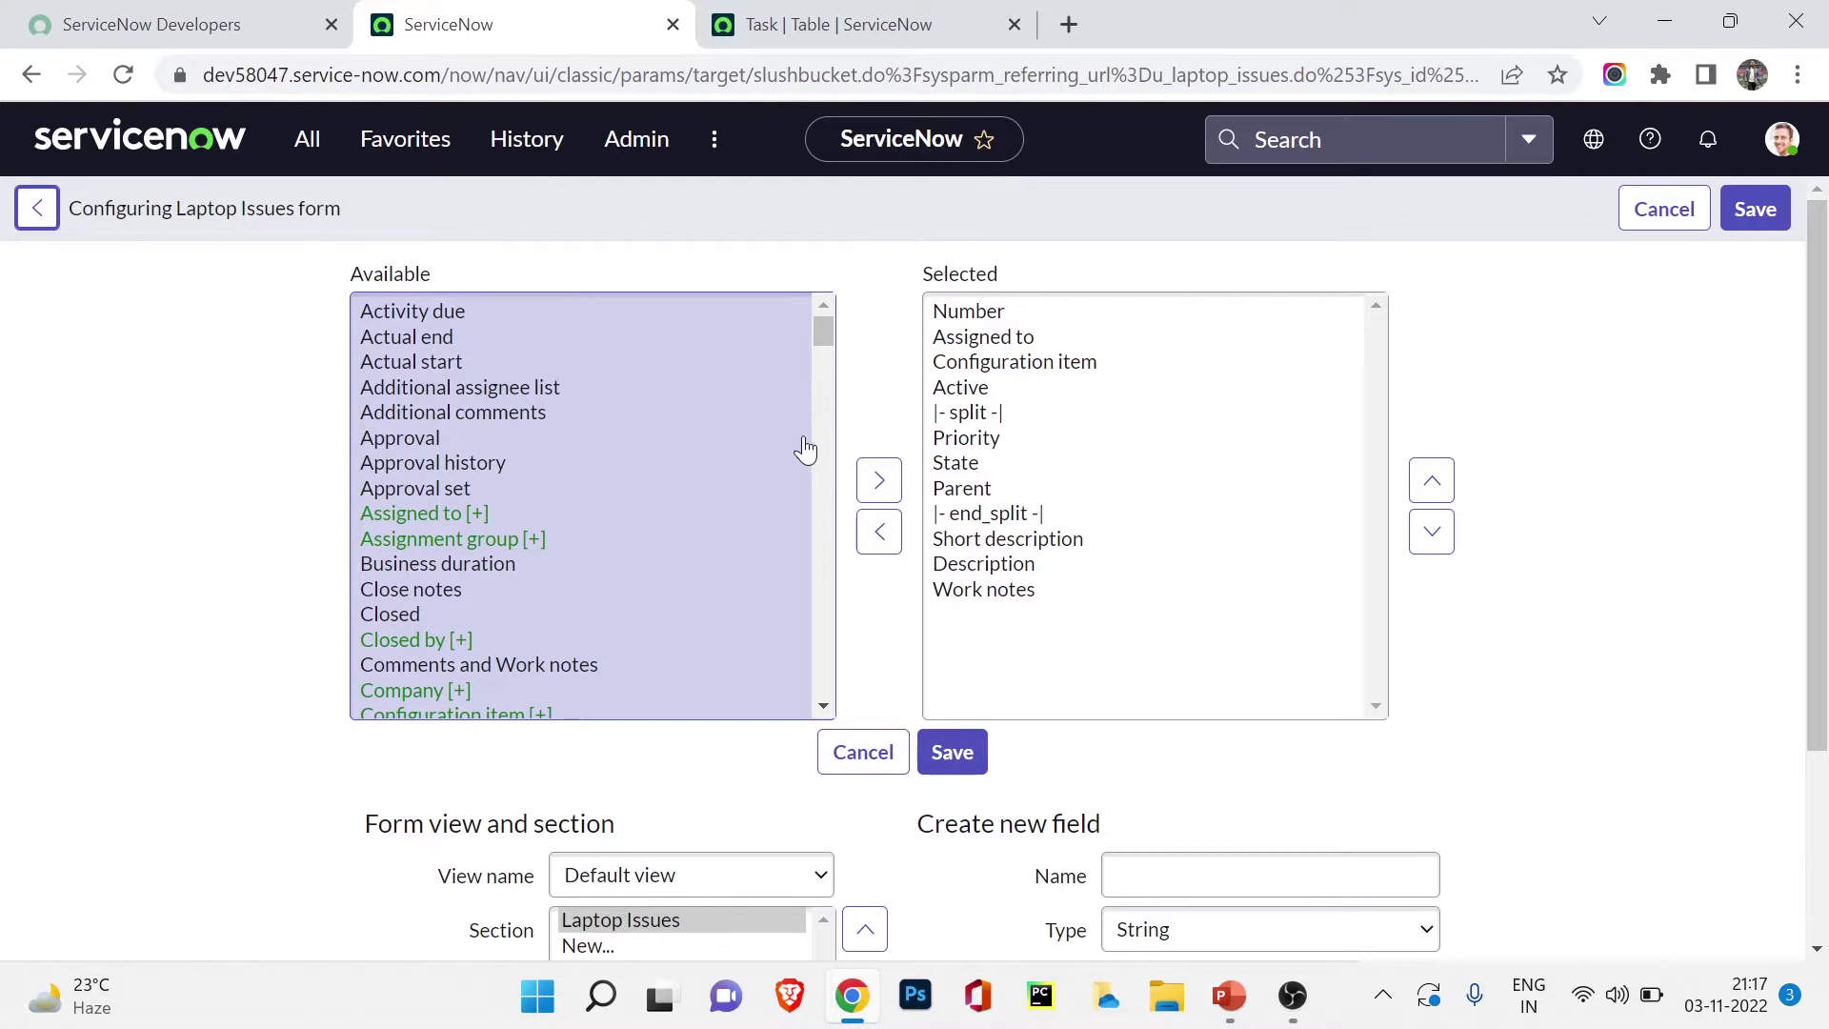
Remove Configuration item, Active and Priority from the form layout.
click(969, 342)
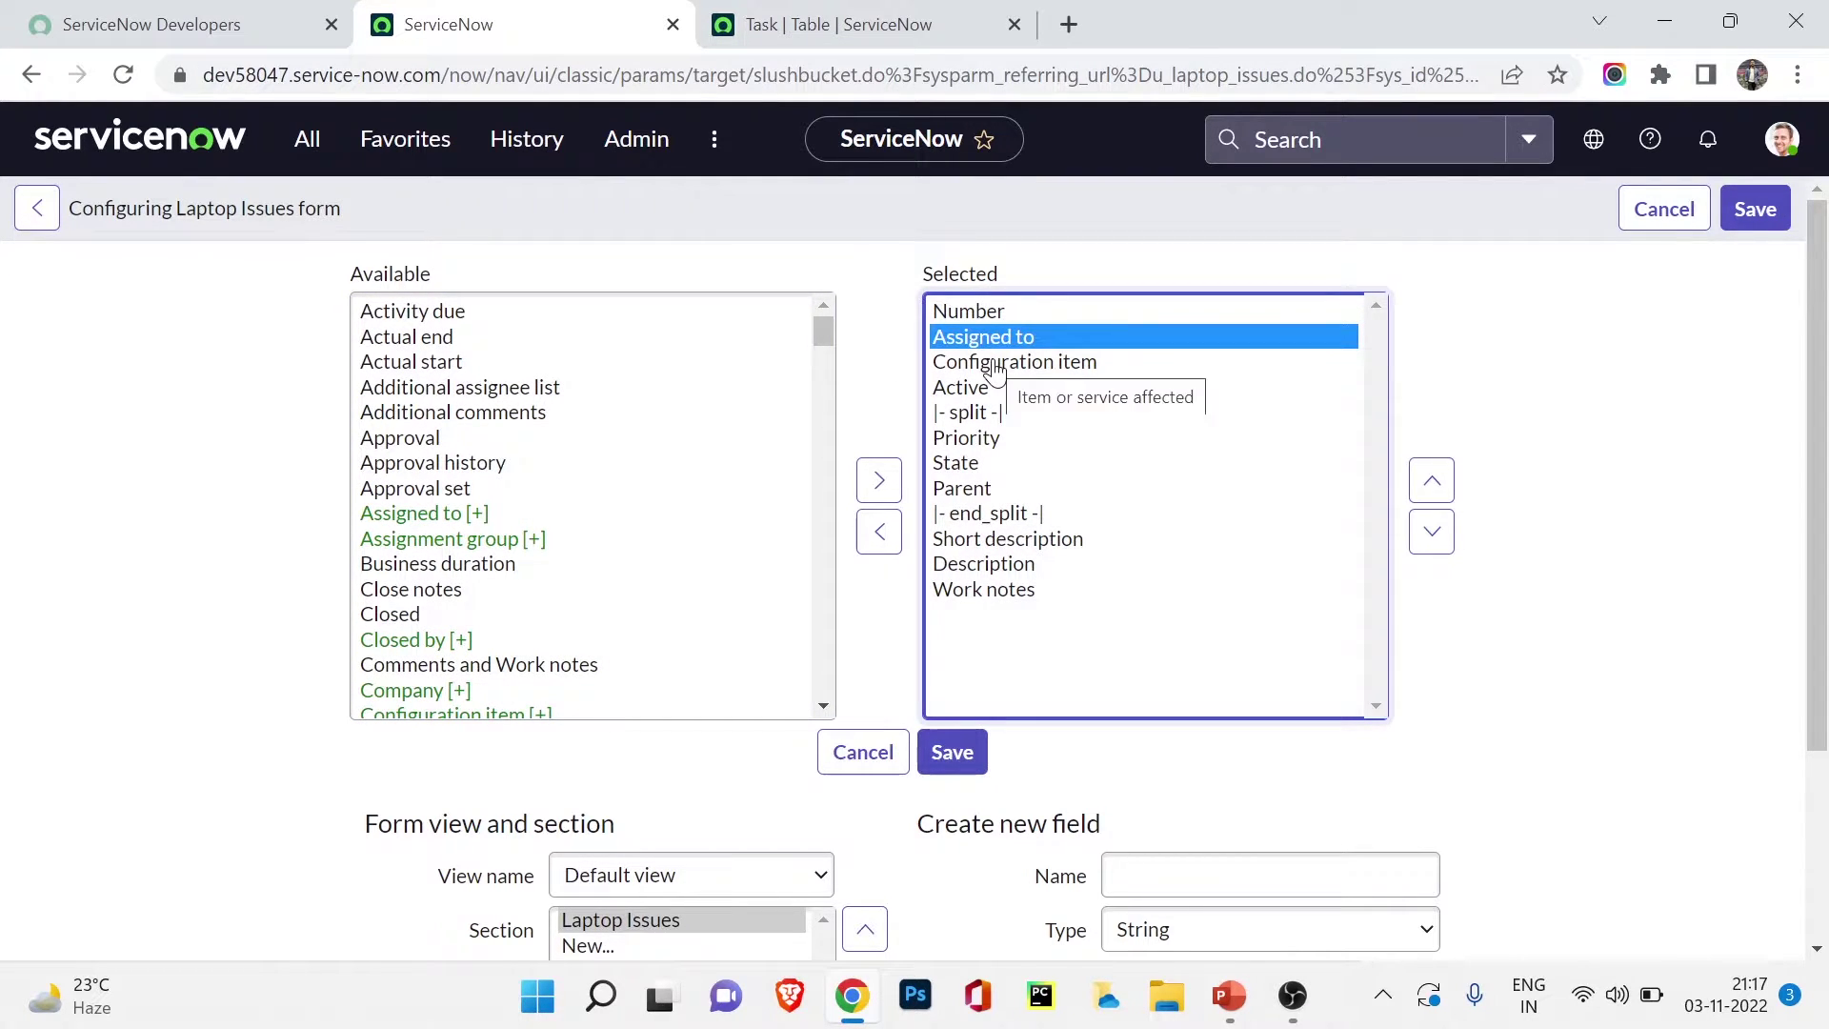
click(995, 363)
click(879, 532)
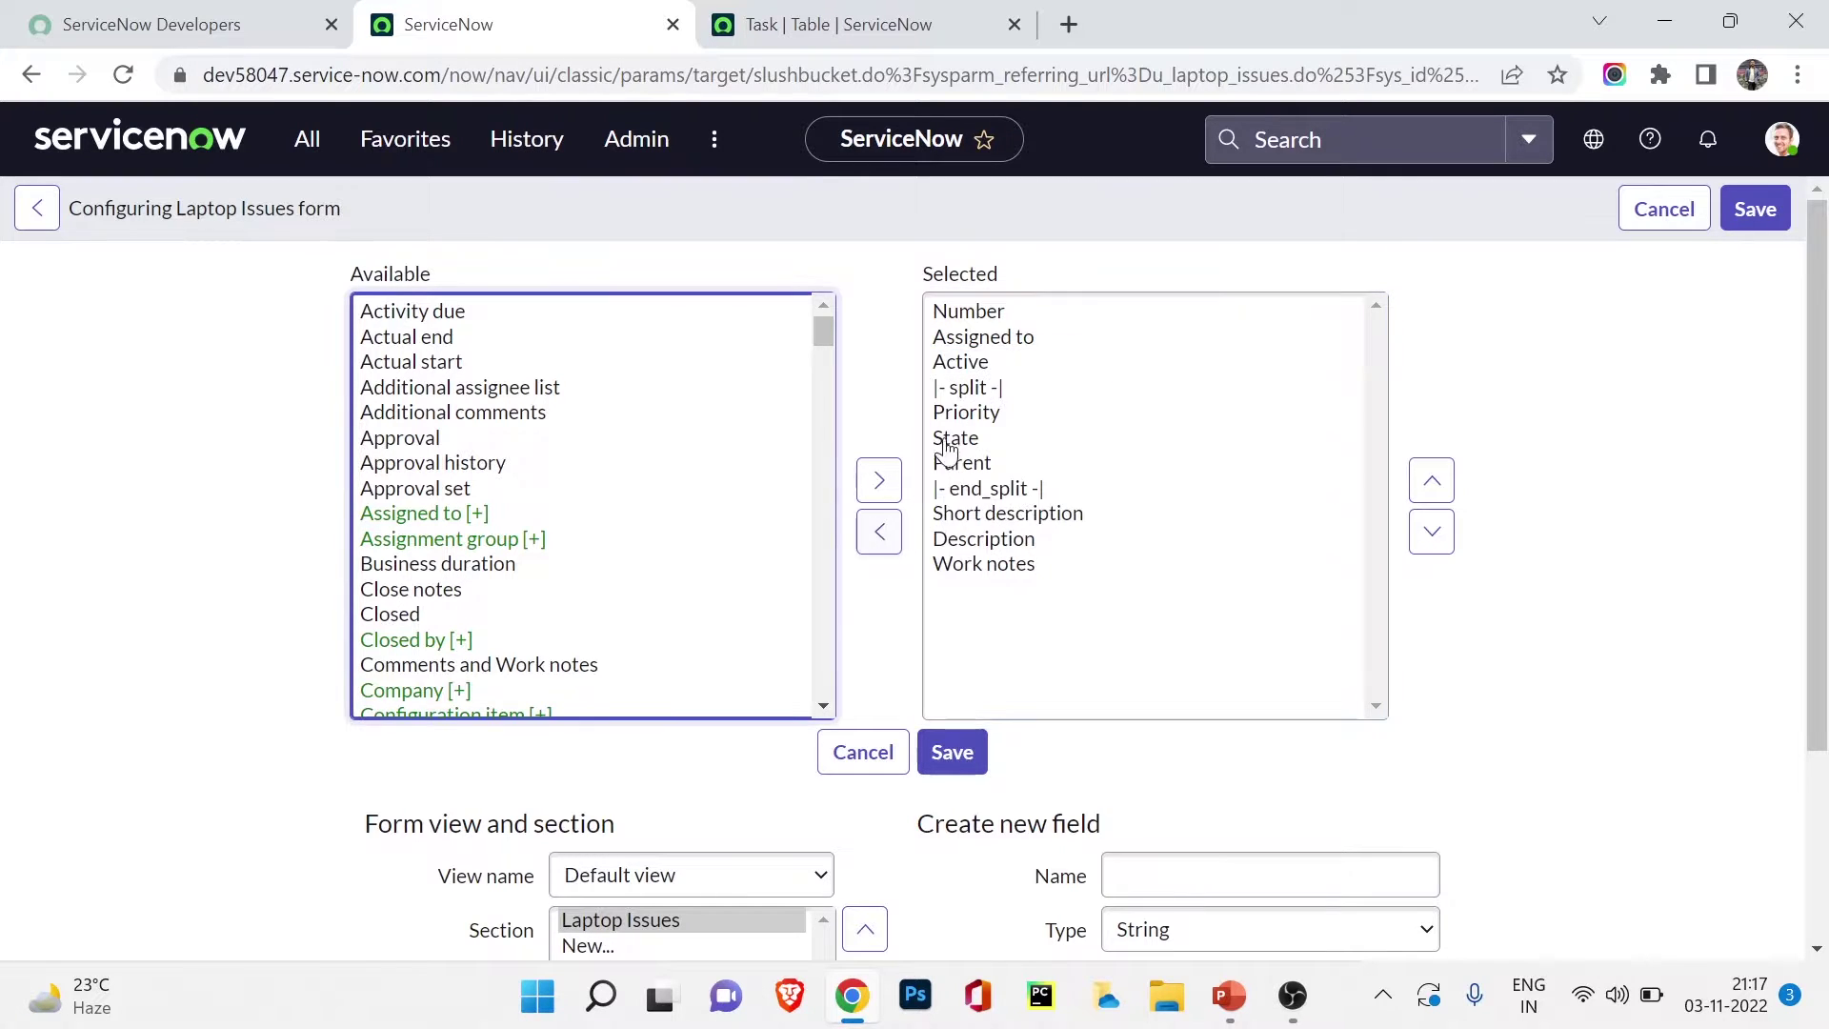
click(965, 362)
click(880, 532)
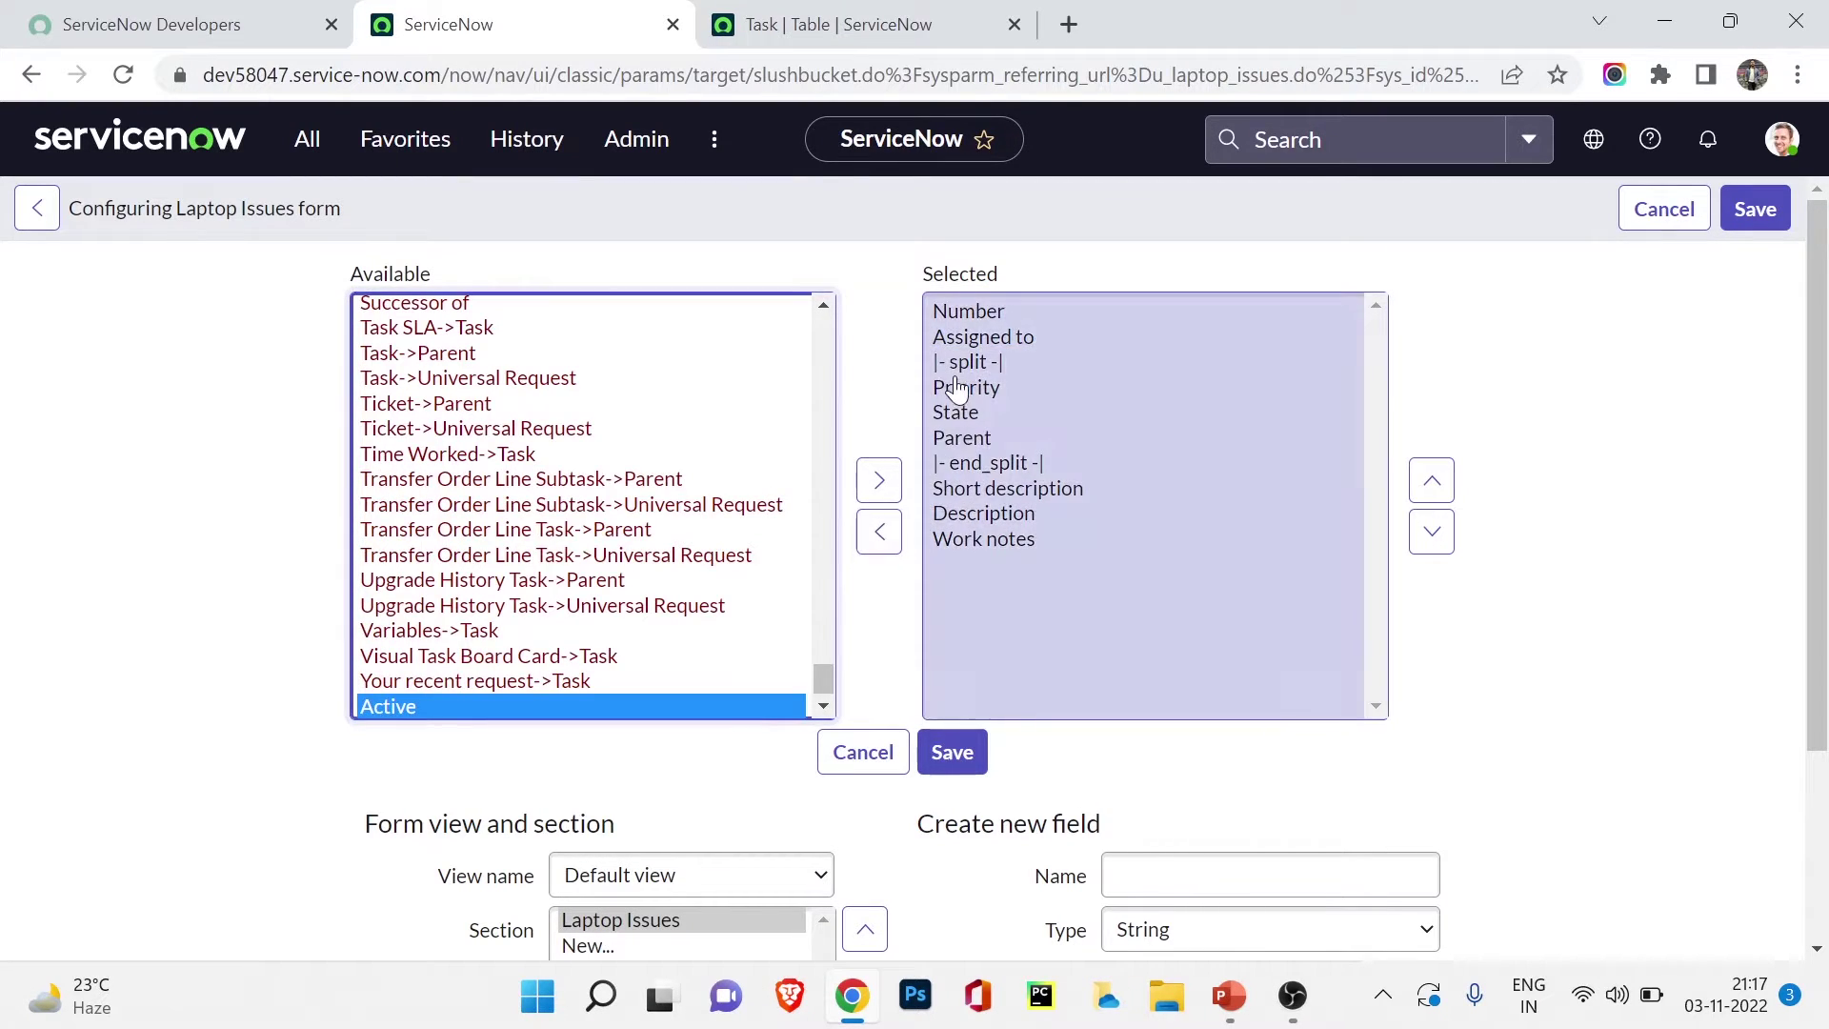
click(964, 387)
click(879, 531)
Remove Parent, Short description, Description and Work notes from the form layout.
click(955, 389)
click(962, 413)
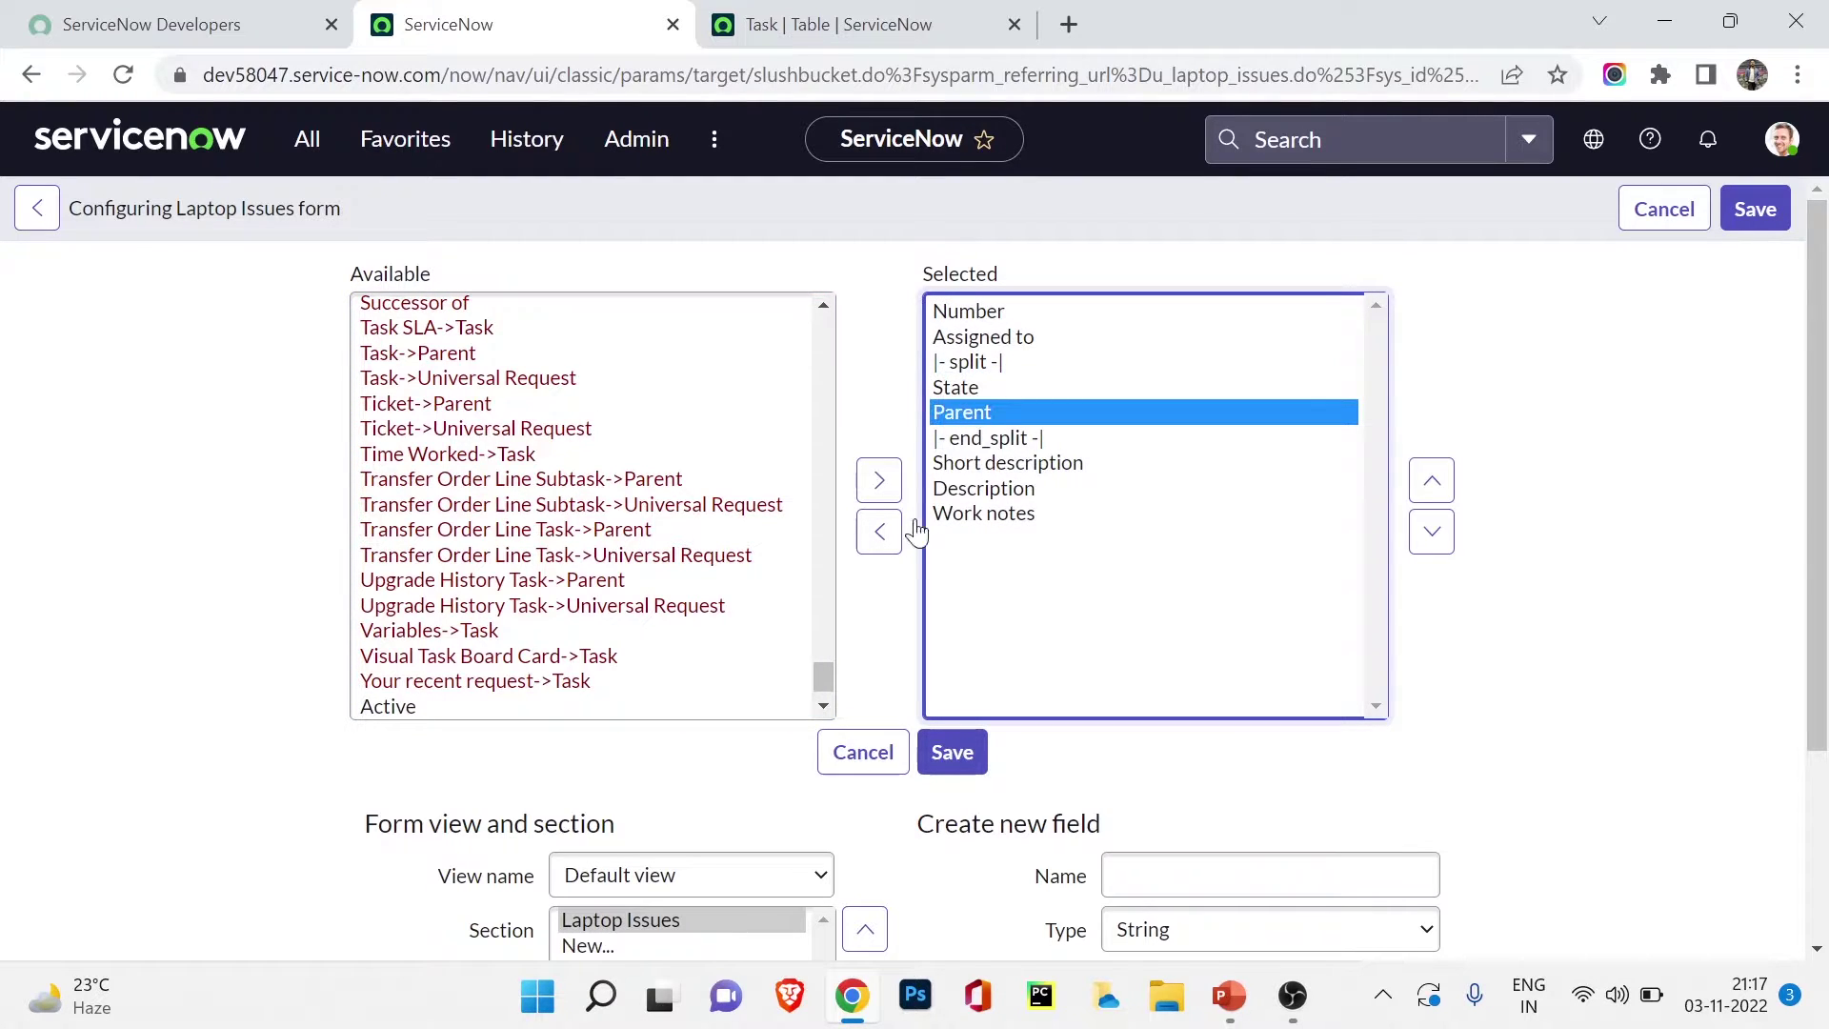
click(883, 541)
click(1000, 437)
click(886, 538)
click(974, 440)
click(881, 531)
click(984, 439)
click(877, 531)
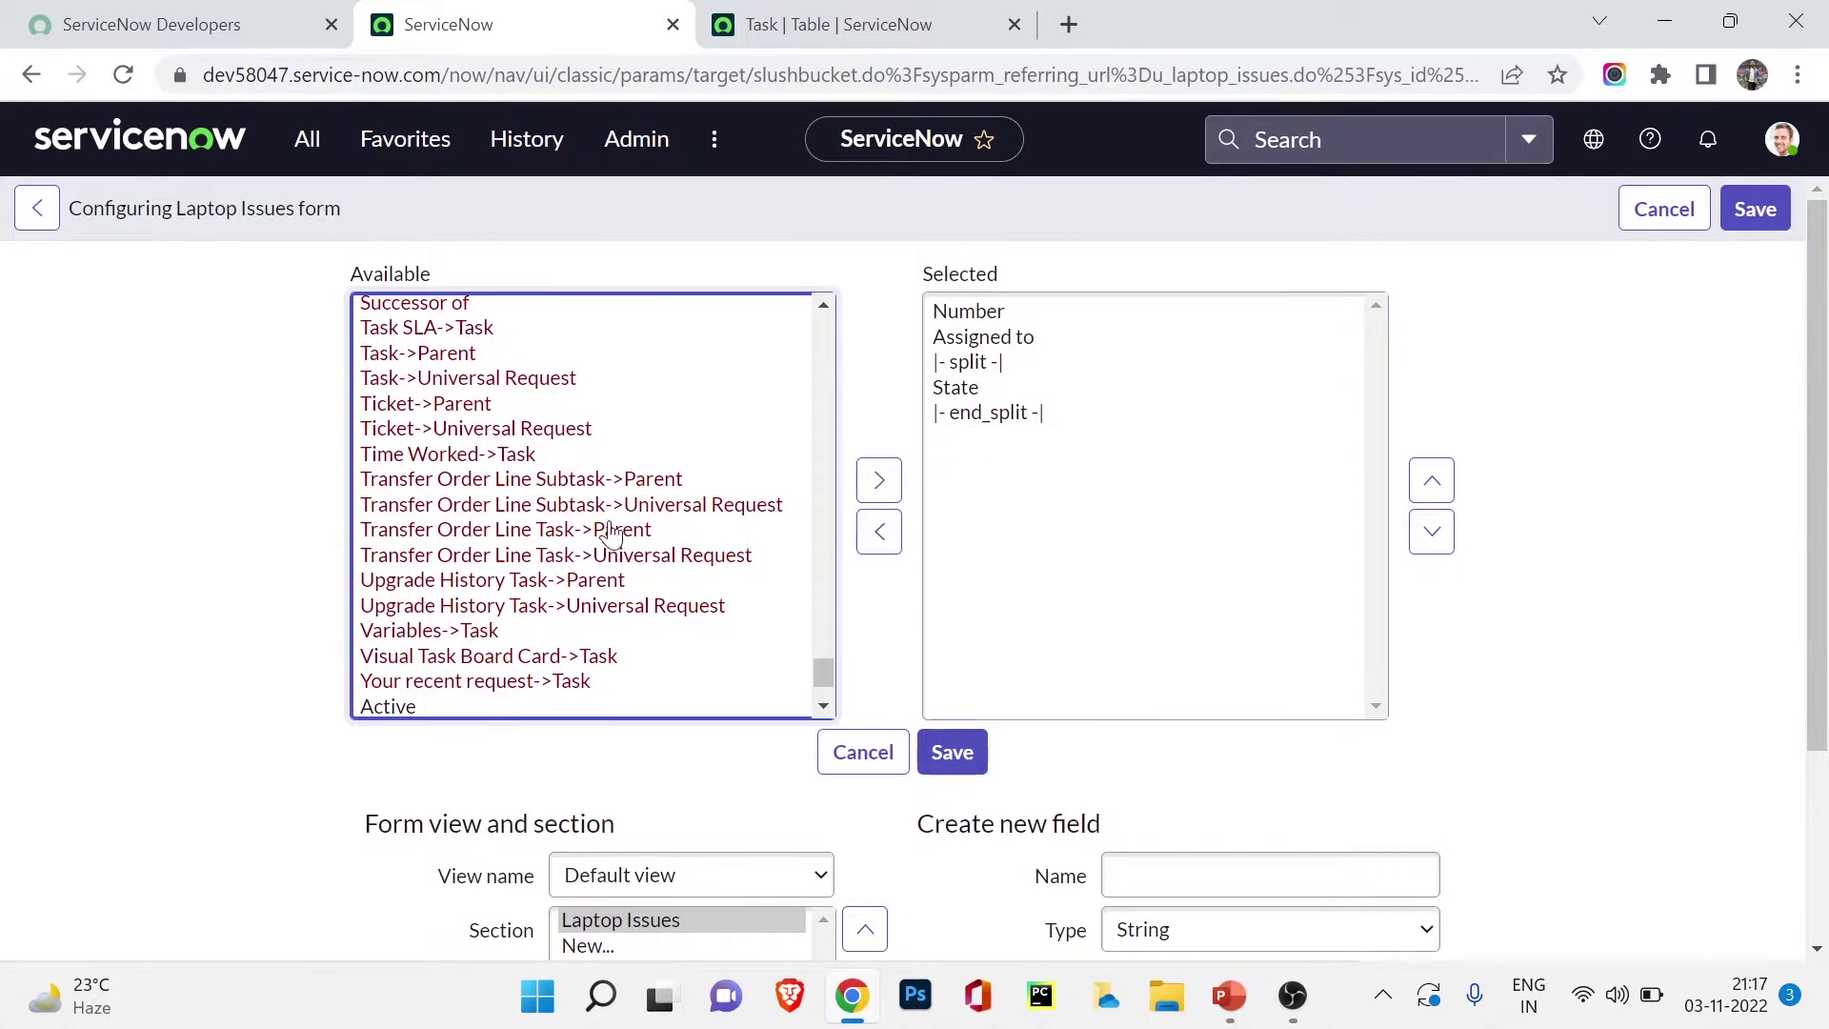
Add Laptop Issues, Laptop Model and Laptop Number to the form and save the layout.
scroll(524, 550, down, 2)
scroll(524, 551, down, 1)
scroll(524, 550, up, 1)
scroll(525, 553, down, 2)
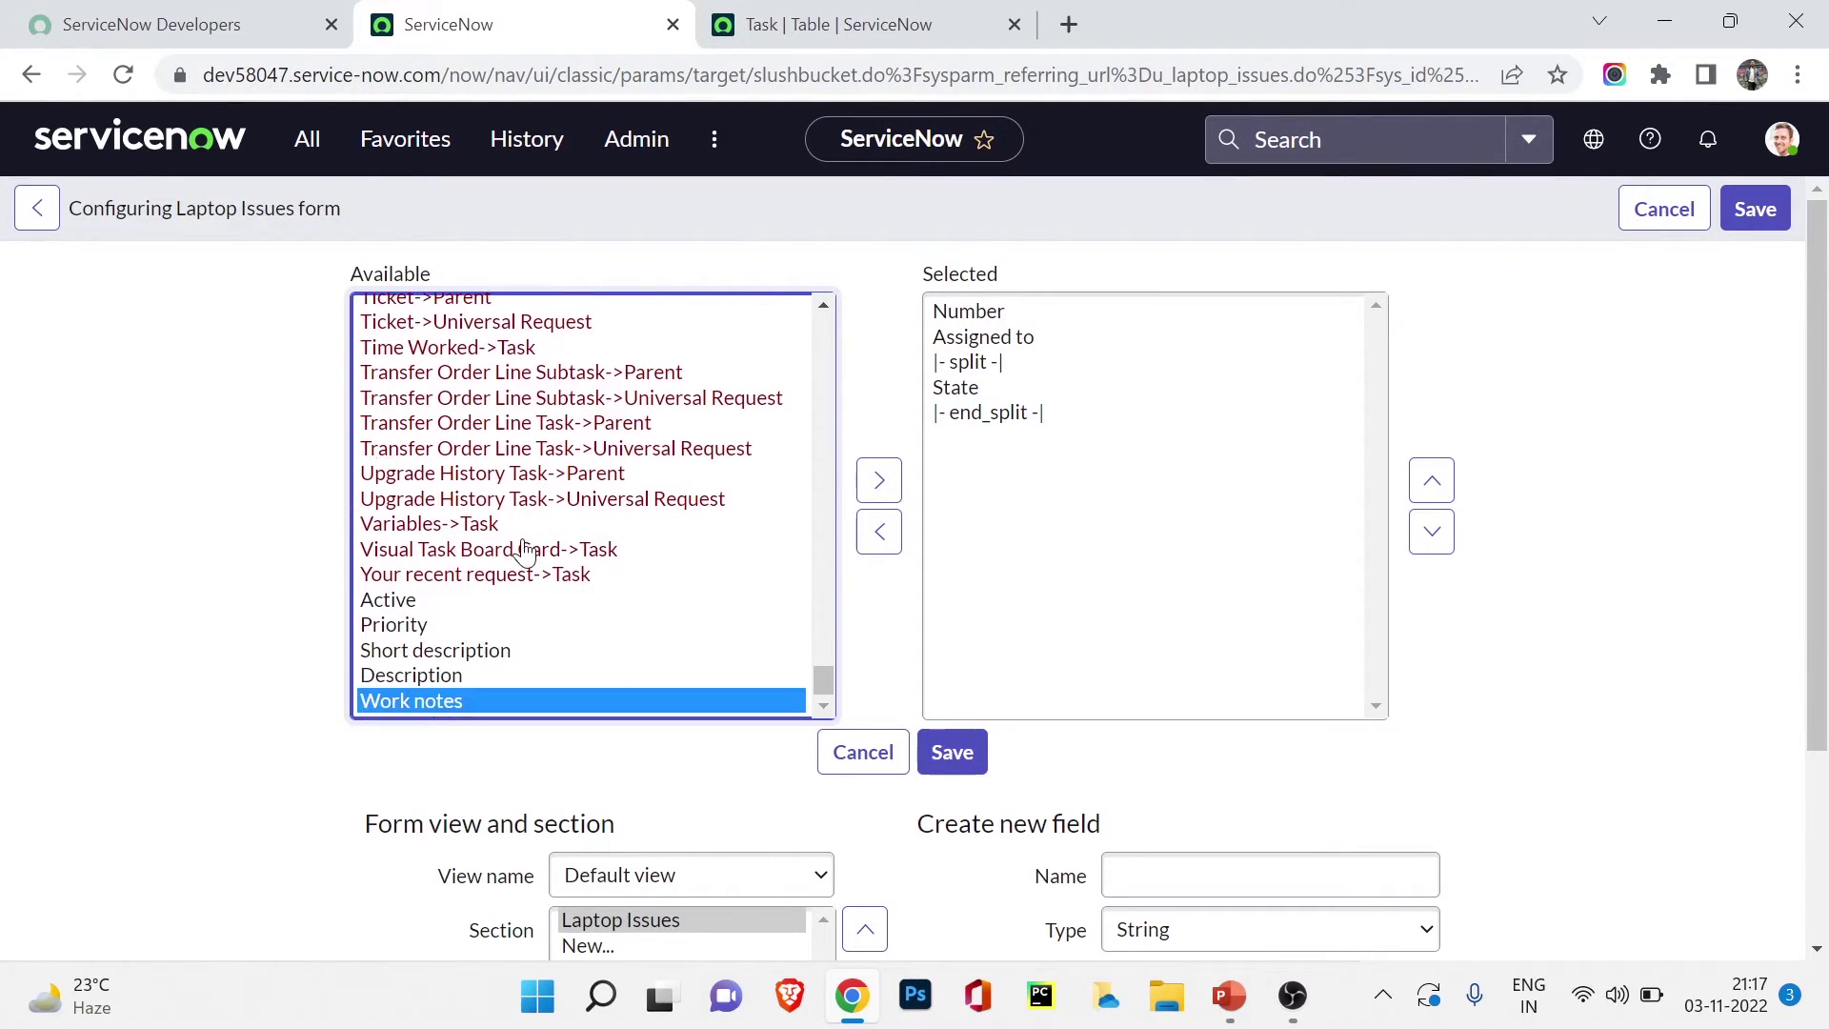
key(l)
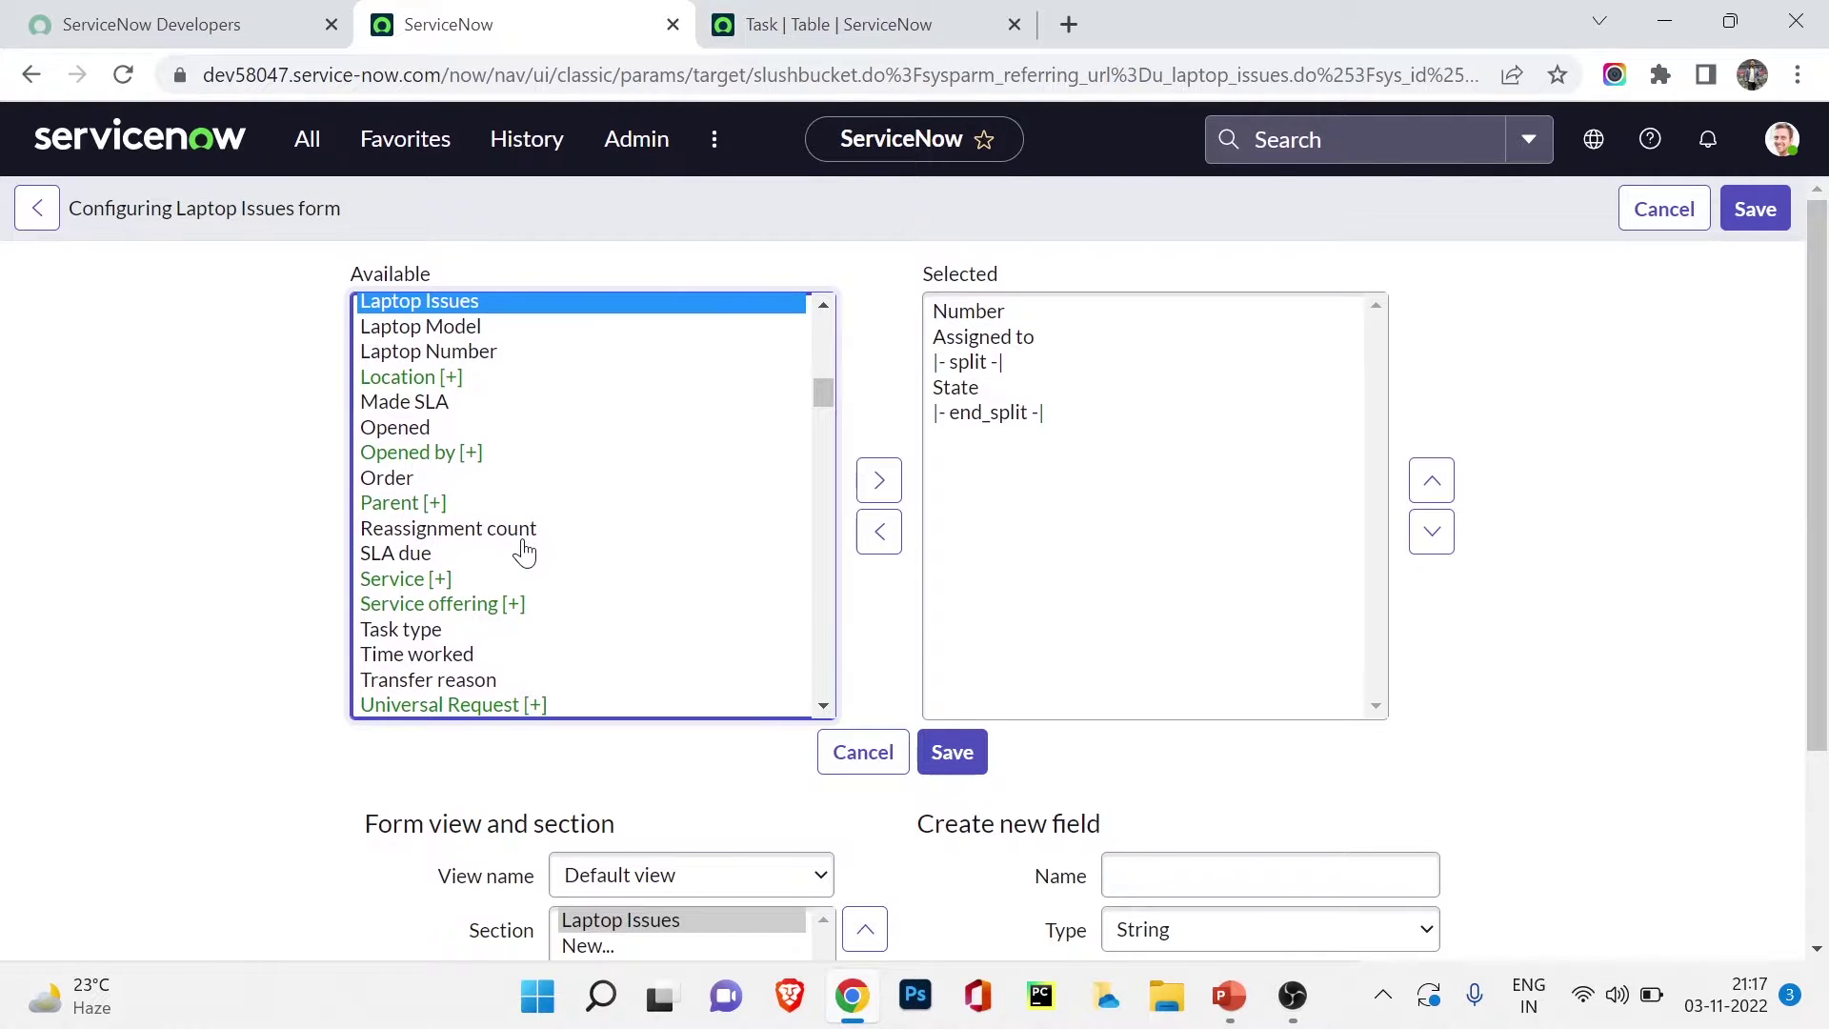
scroll(654, 435, up, 1)
scroll(654, 435, up, 1)
click(878, 478)
click(400, 419)
click(878, 478)
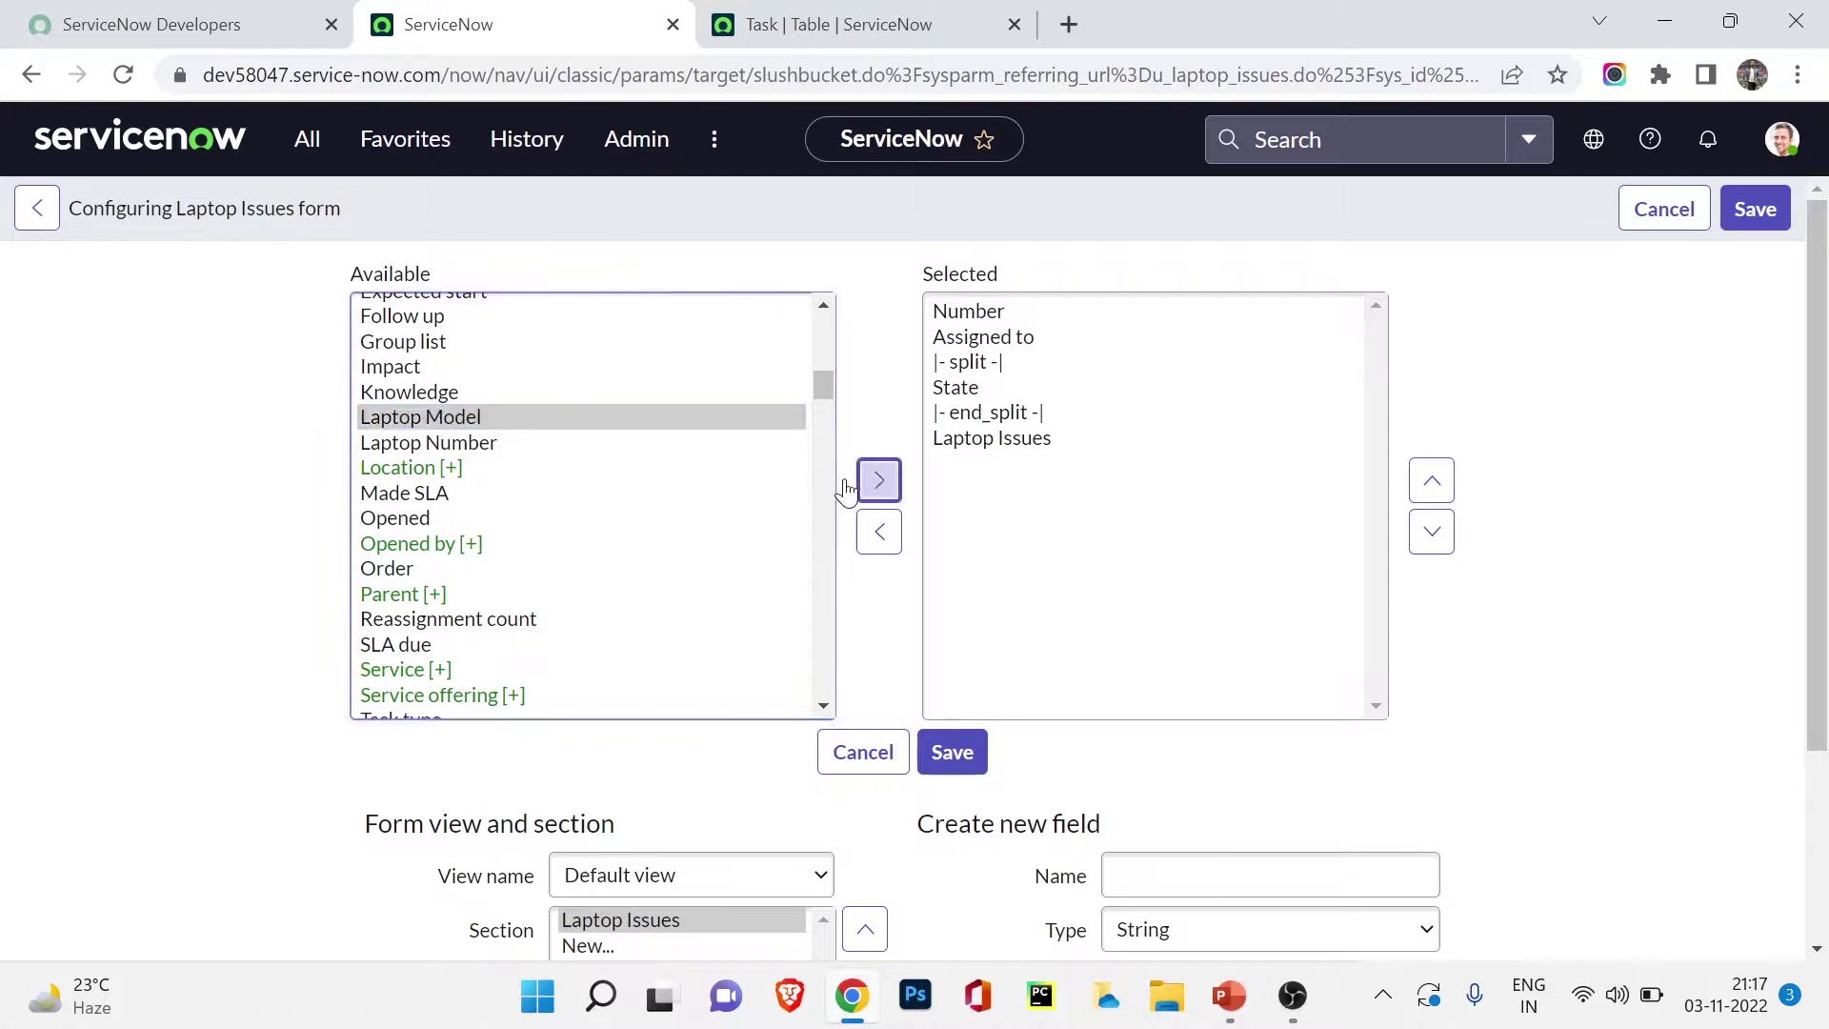
click(506, 429)
click(877, 479)
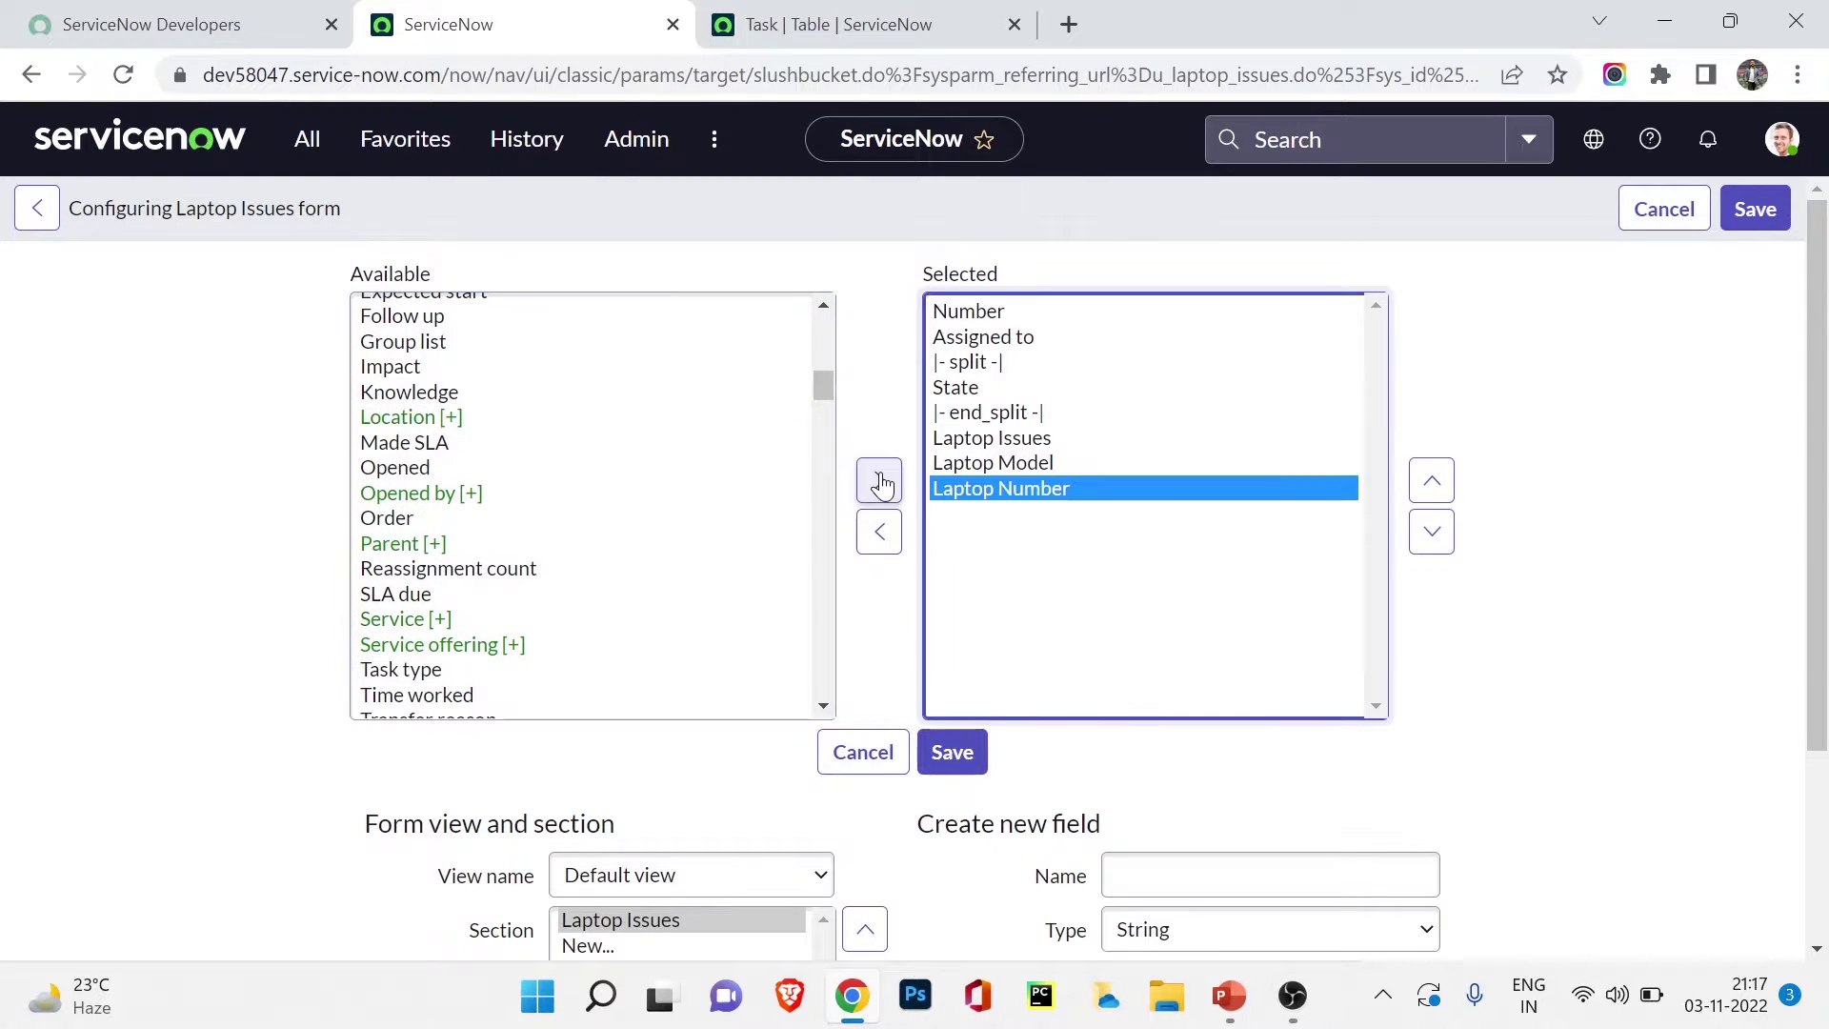
click(952, 760)
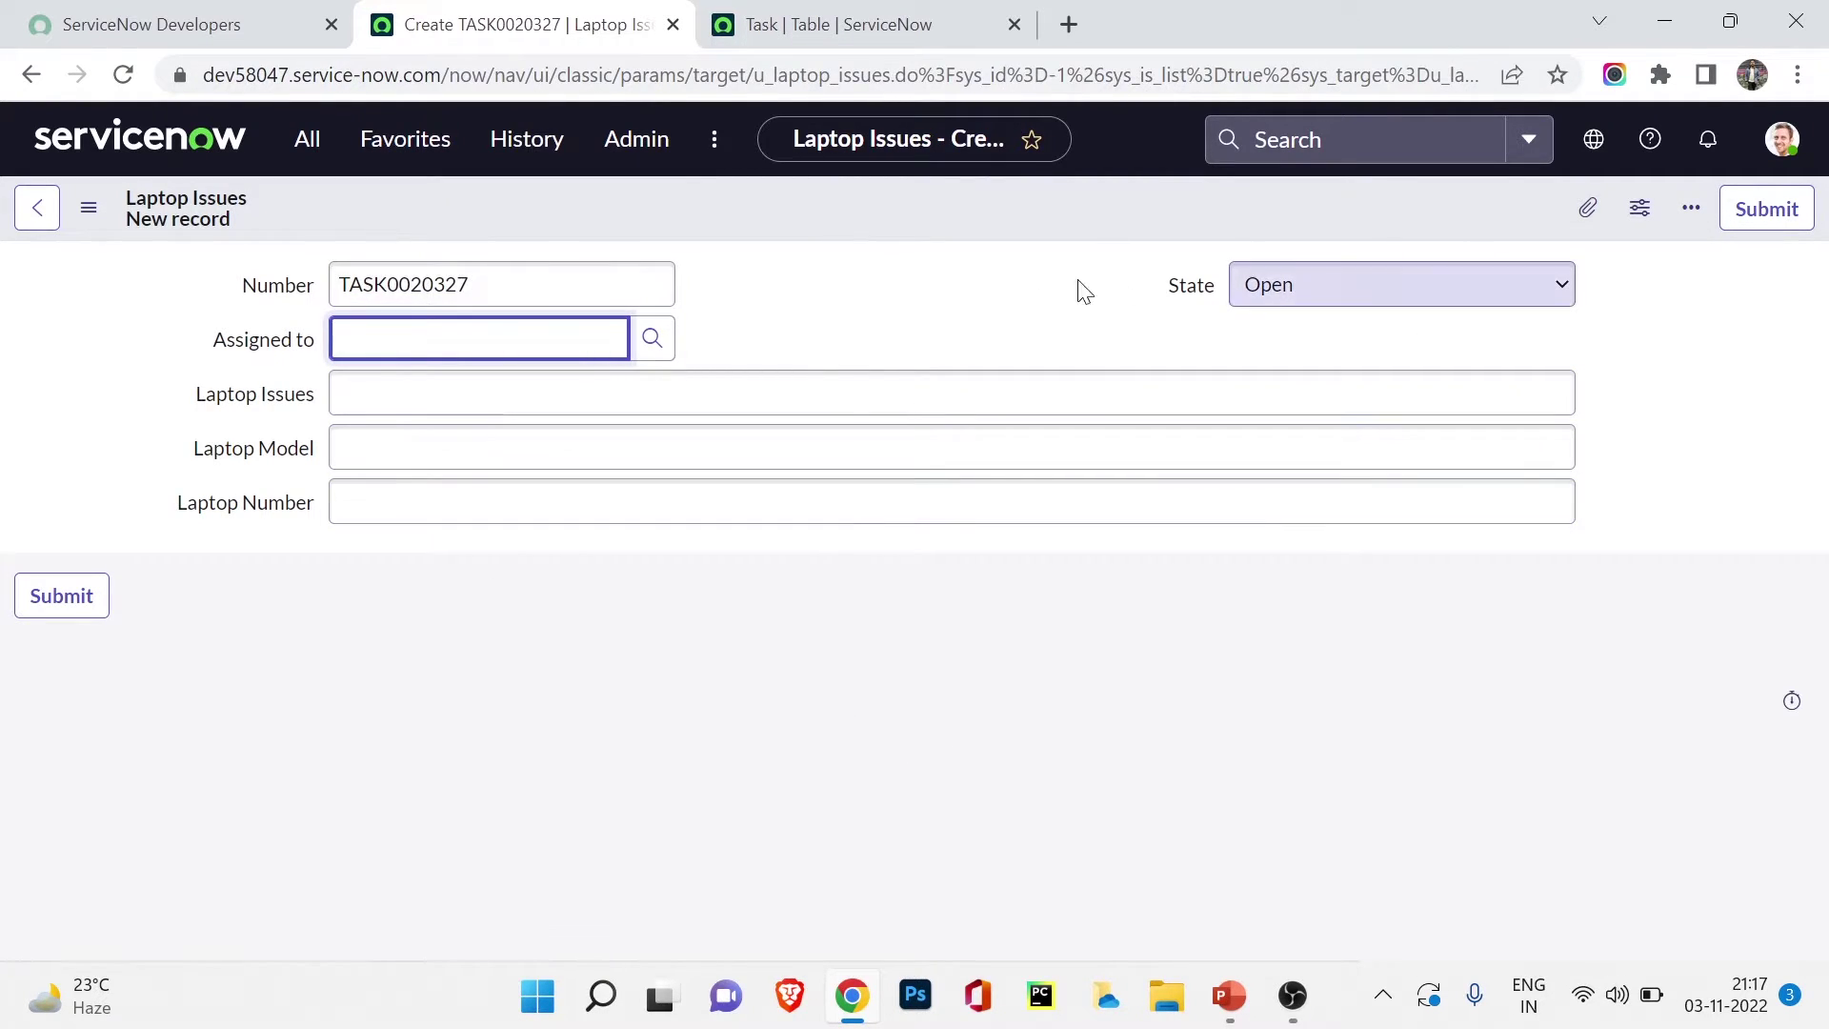
Check record TASK0020327's number and the Assigned to user lookup, then bring up the form header options.
double_click(388, 276)
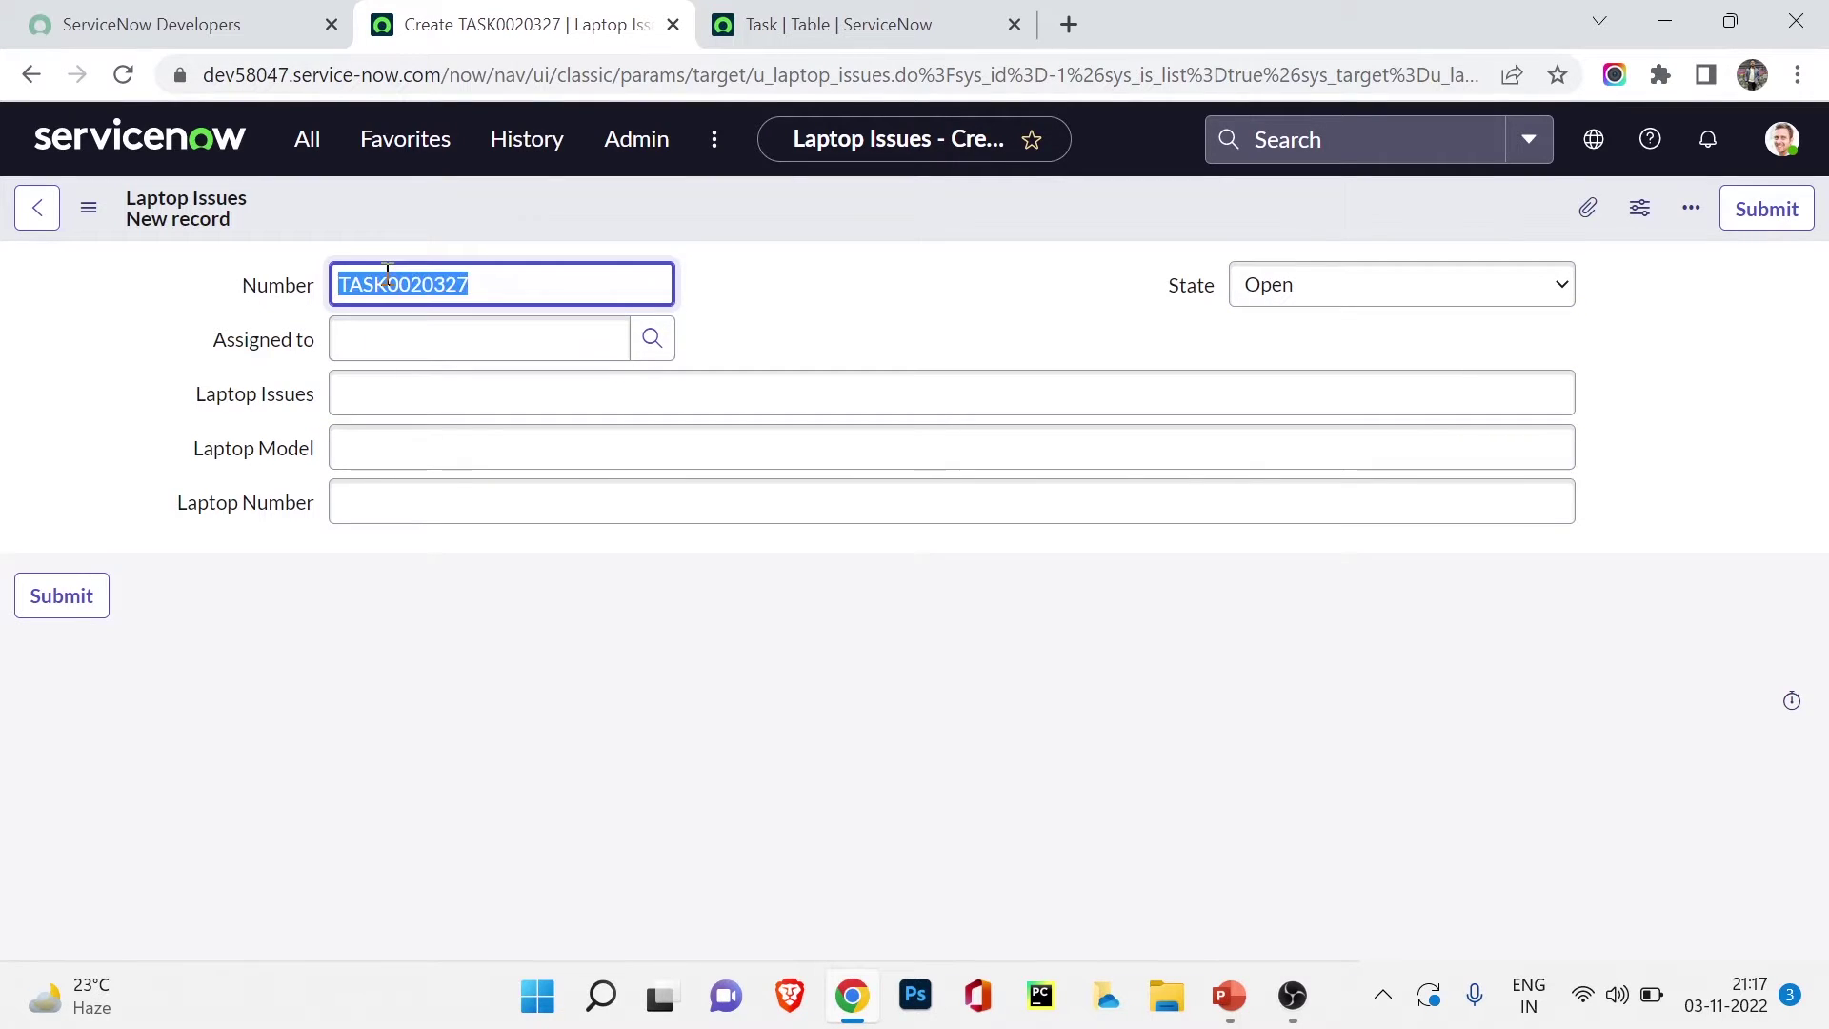
click(666, 347)
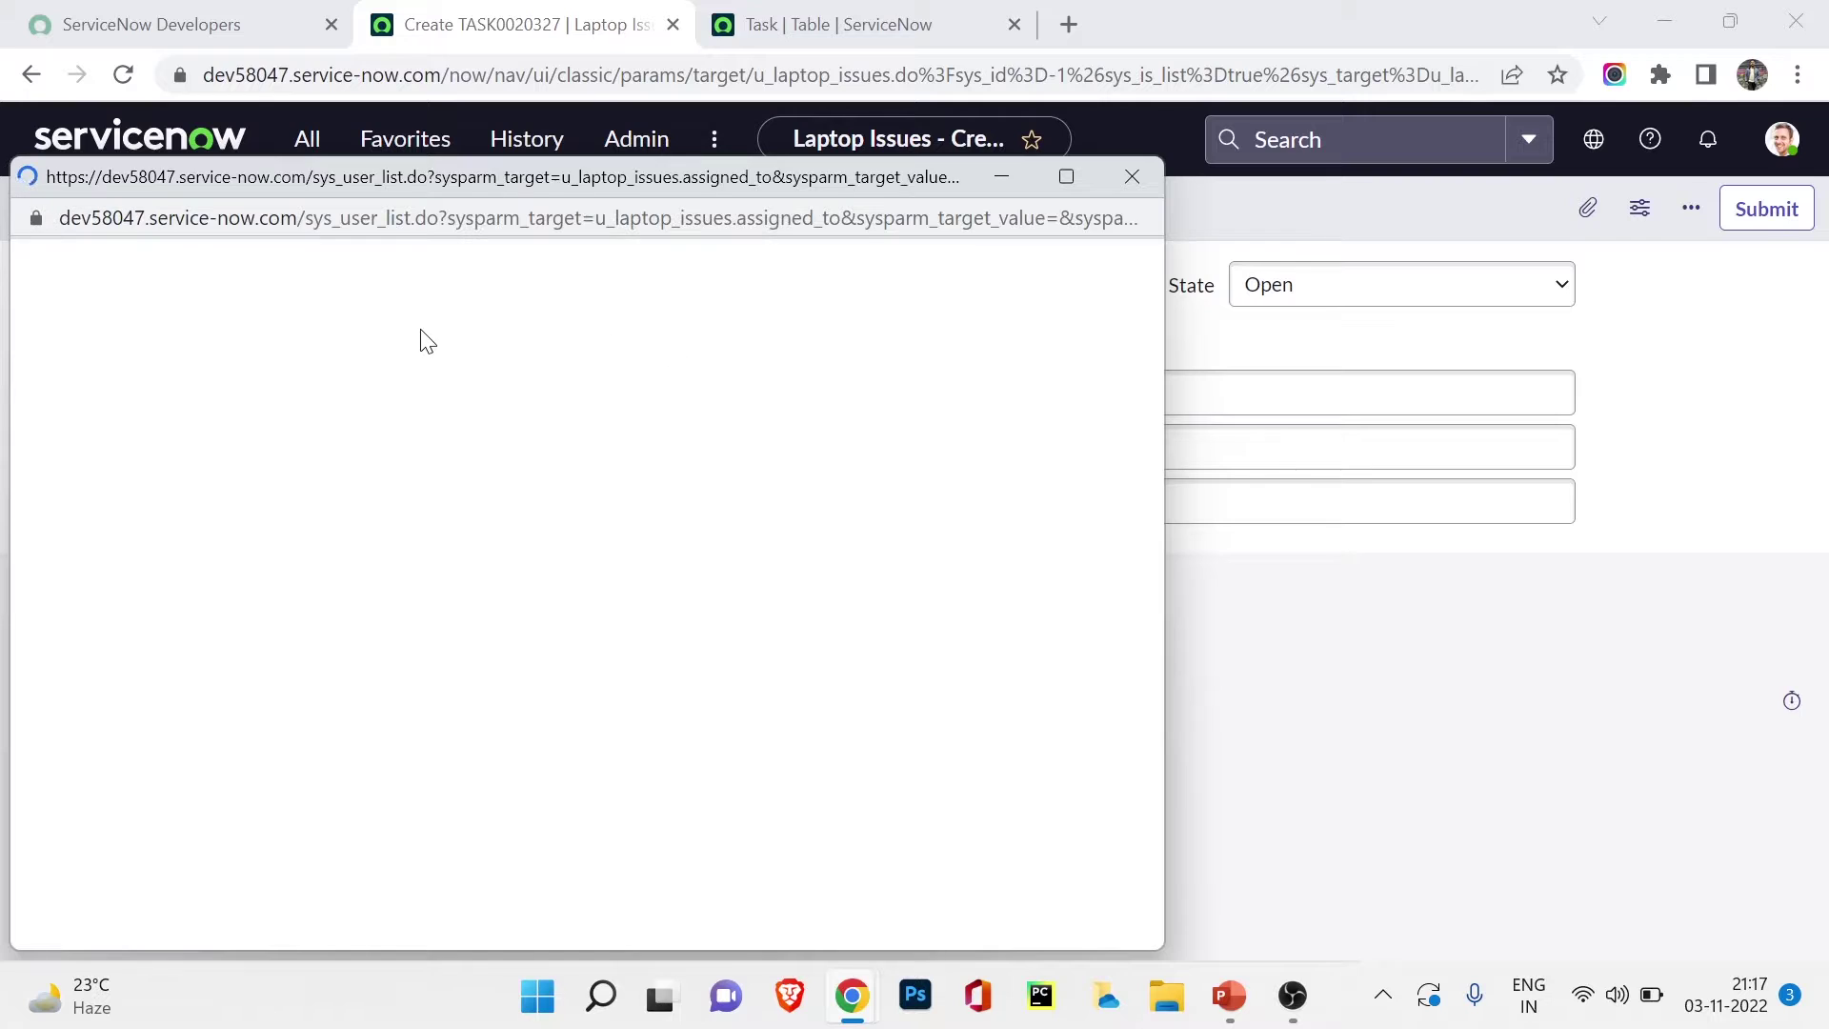
click(1136, 176)
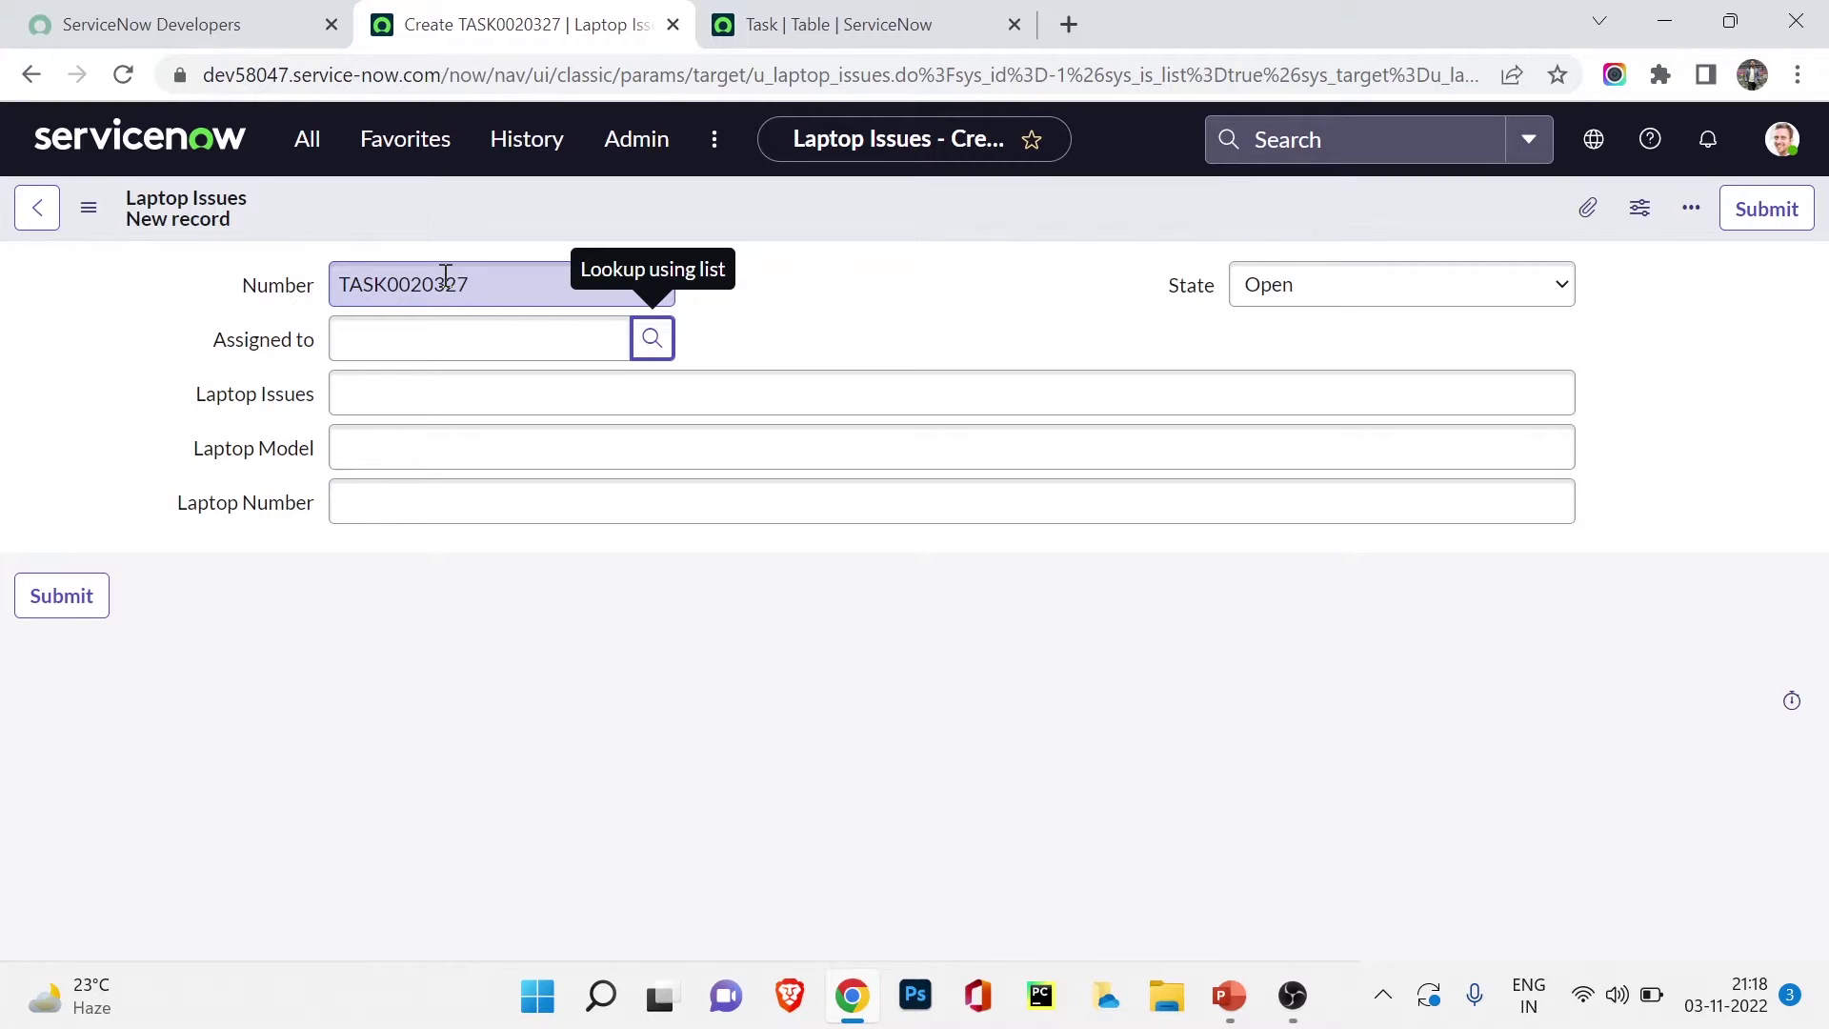
right_click(752, 225)
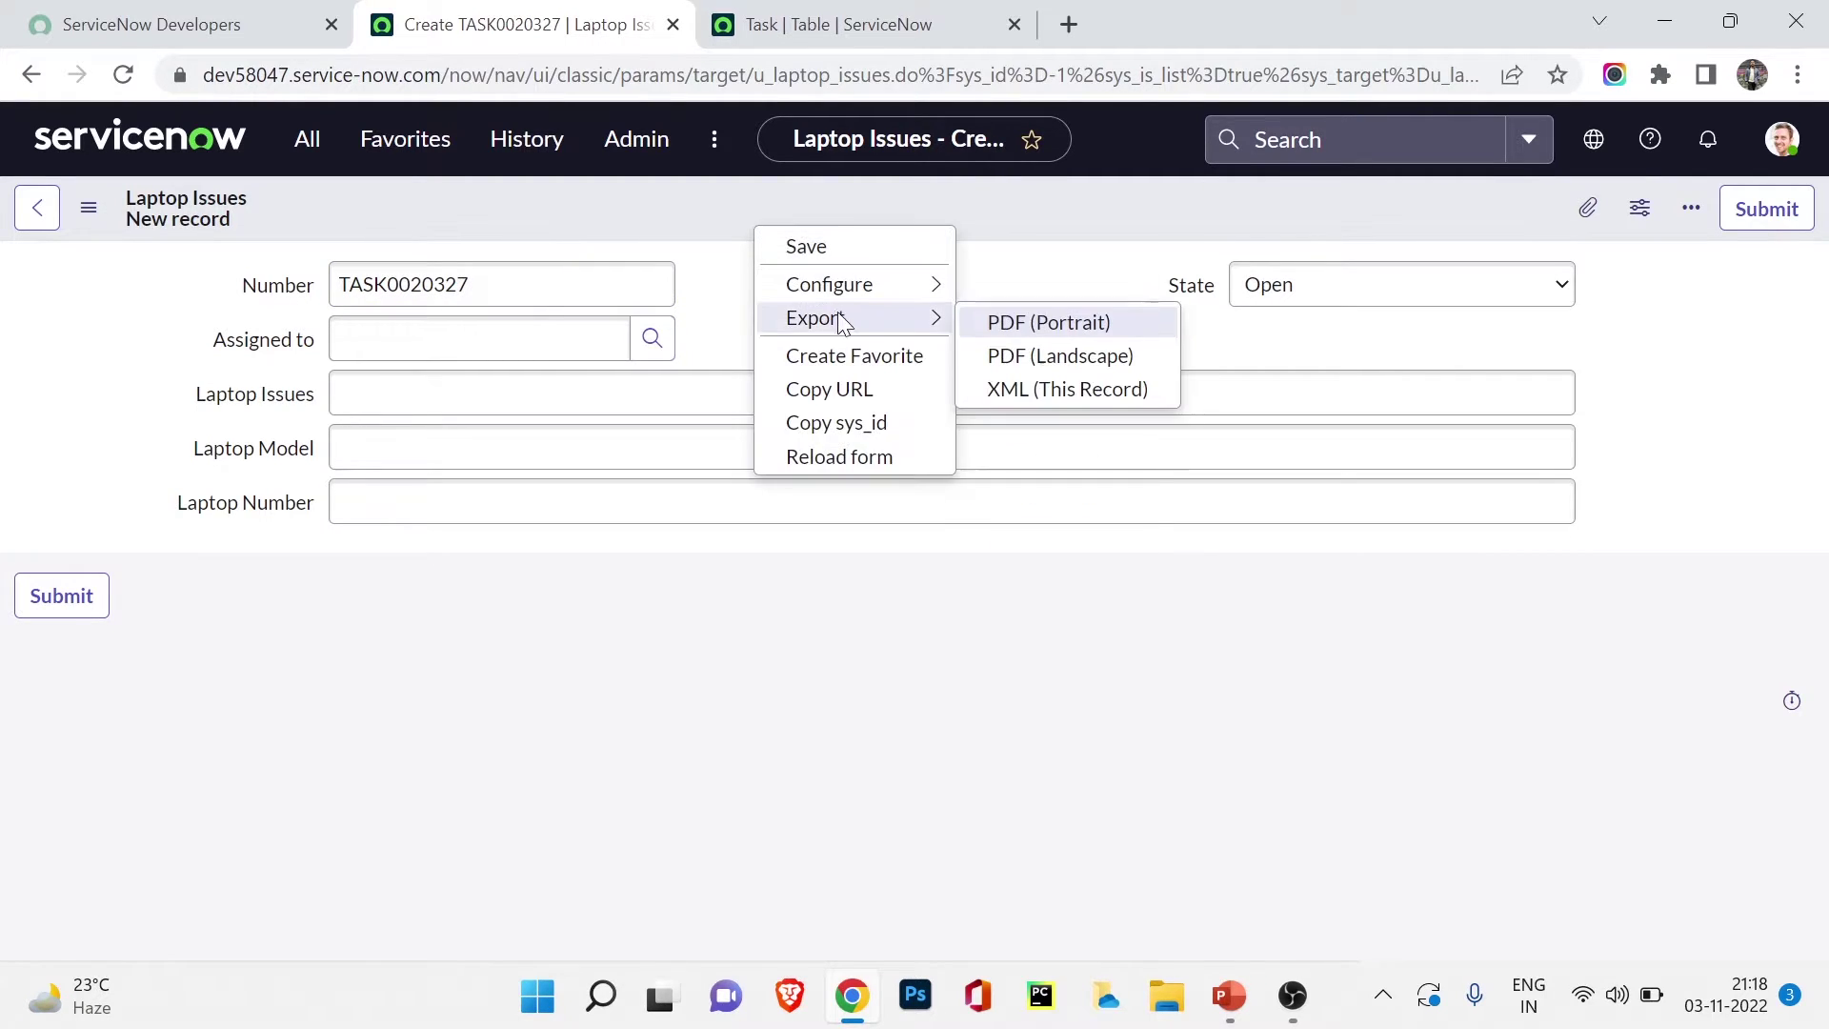
Show the Laptop Issues table definition's Controls settings.
mouse_move(896, 305)
click(1008, 427)
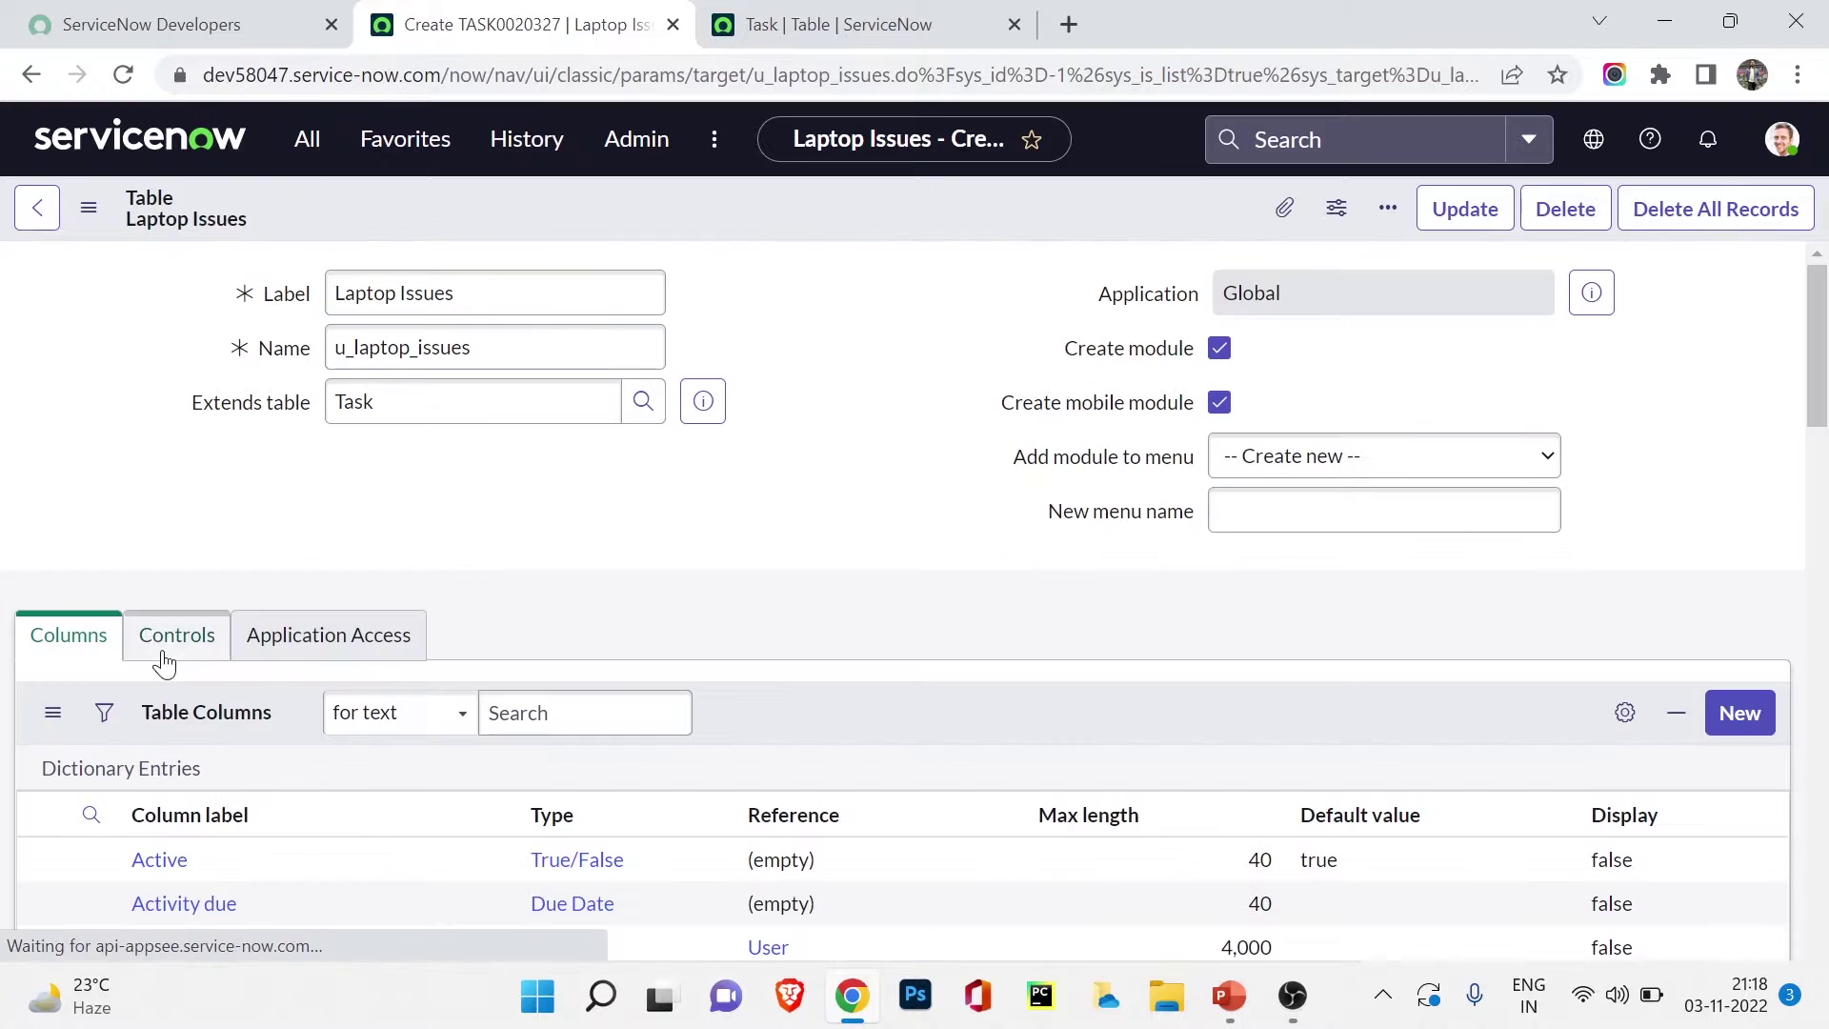
click(164, 657)
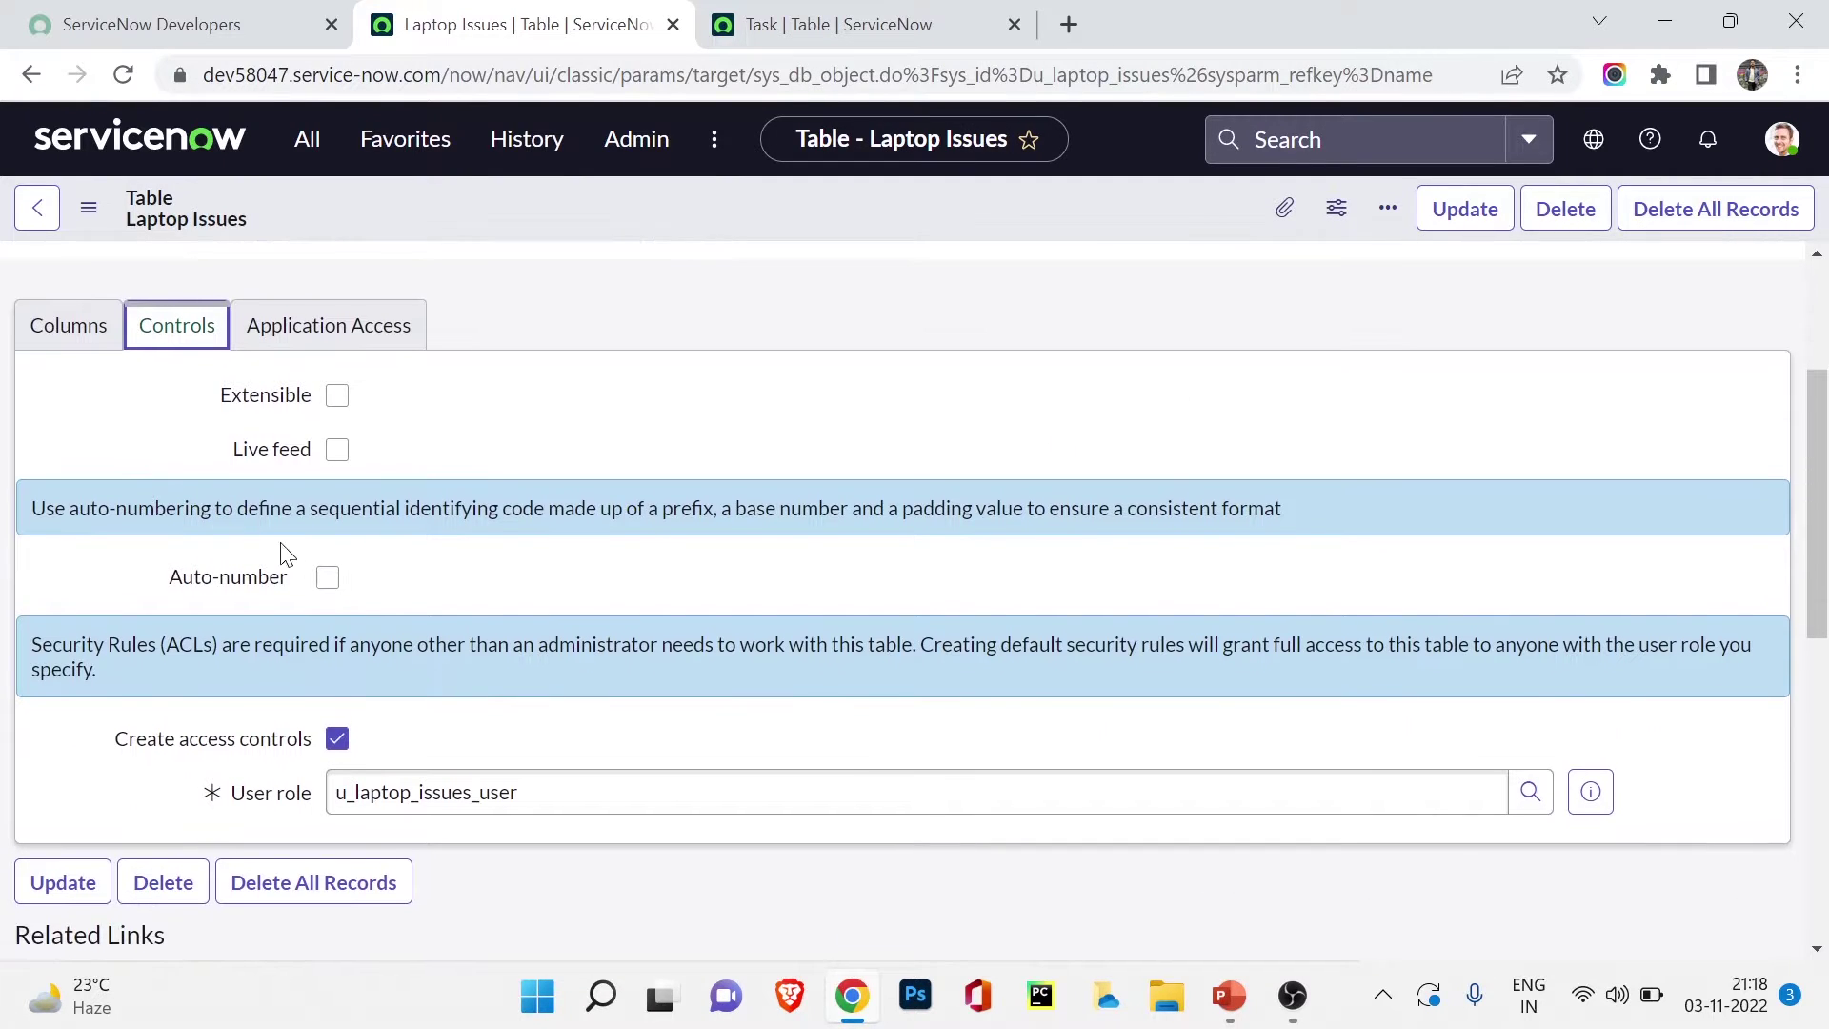
Enable auto-numbering with prefix LAPTOP, starting number 100 and 4 digits, and update the table.
click(328, 576)
click(403, 637)
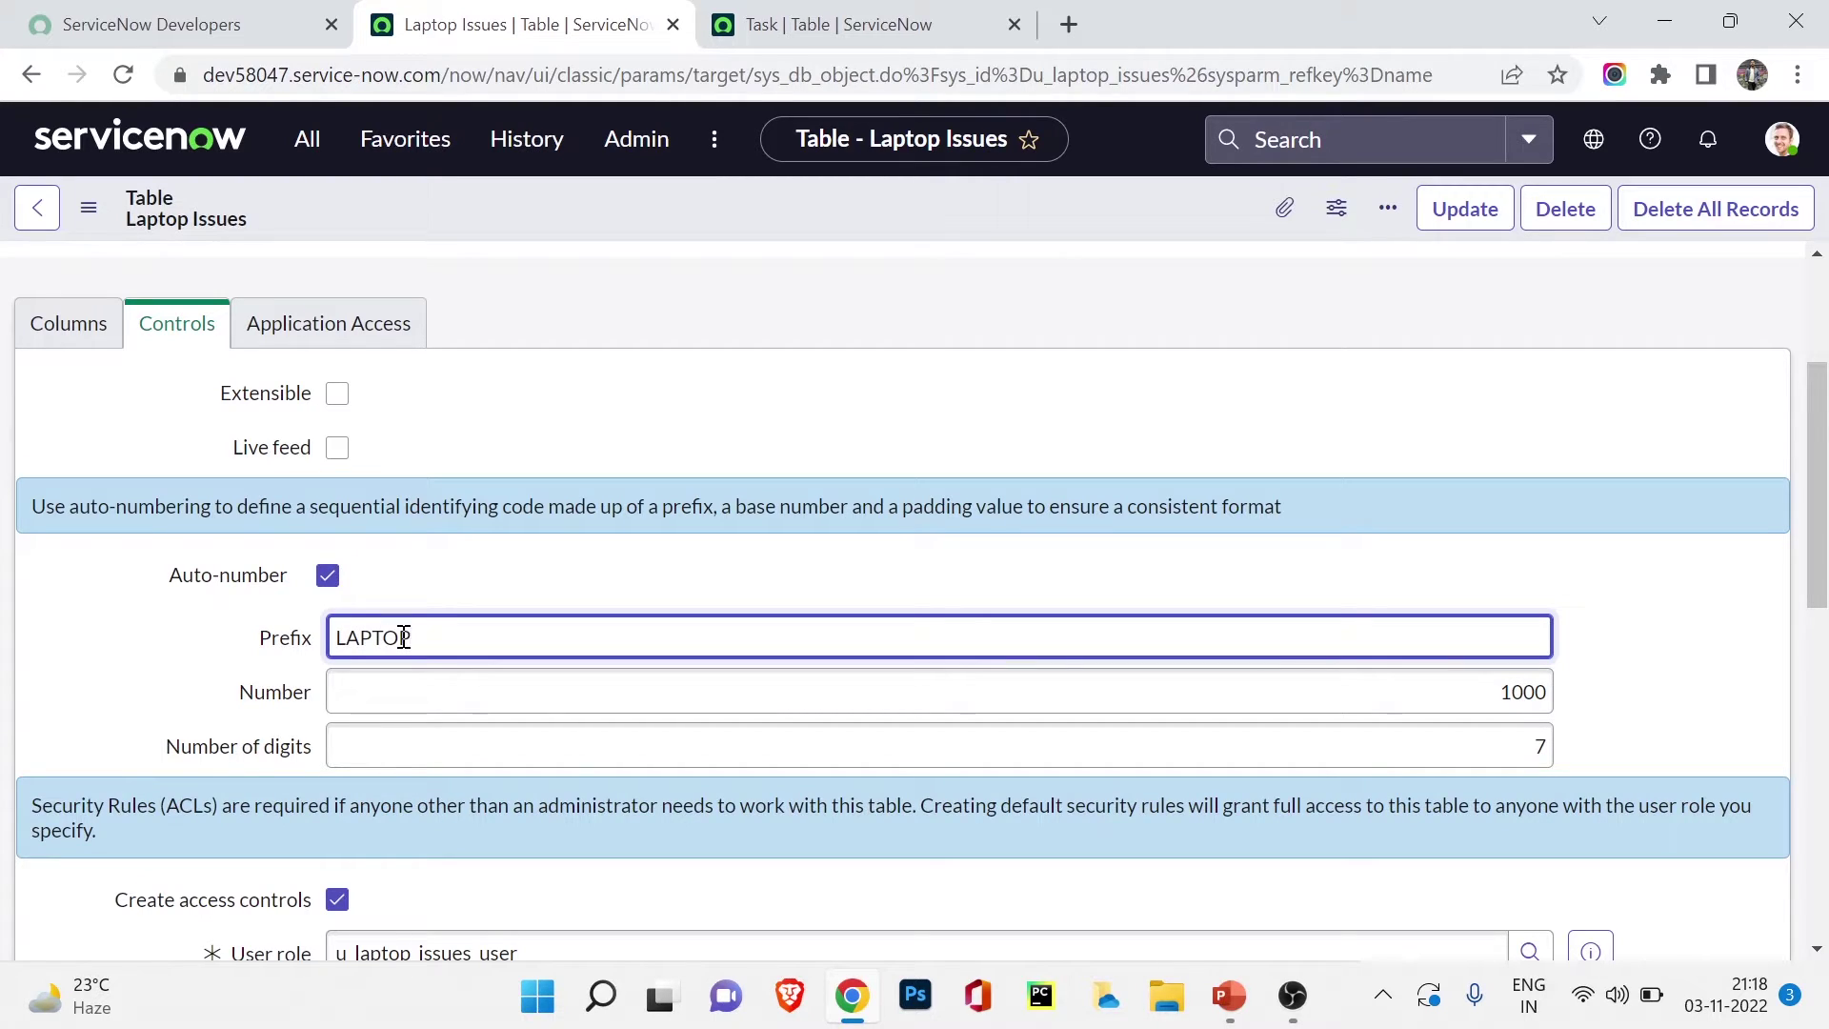
click(1541, 747)
click(1543, 695)
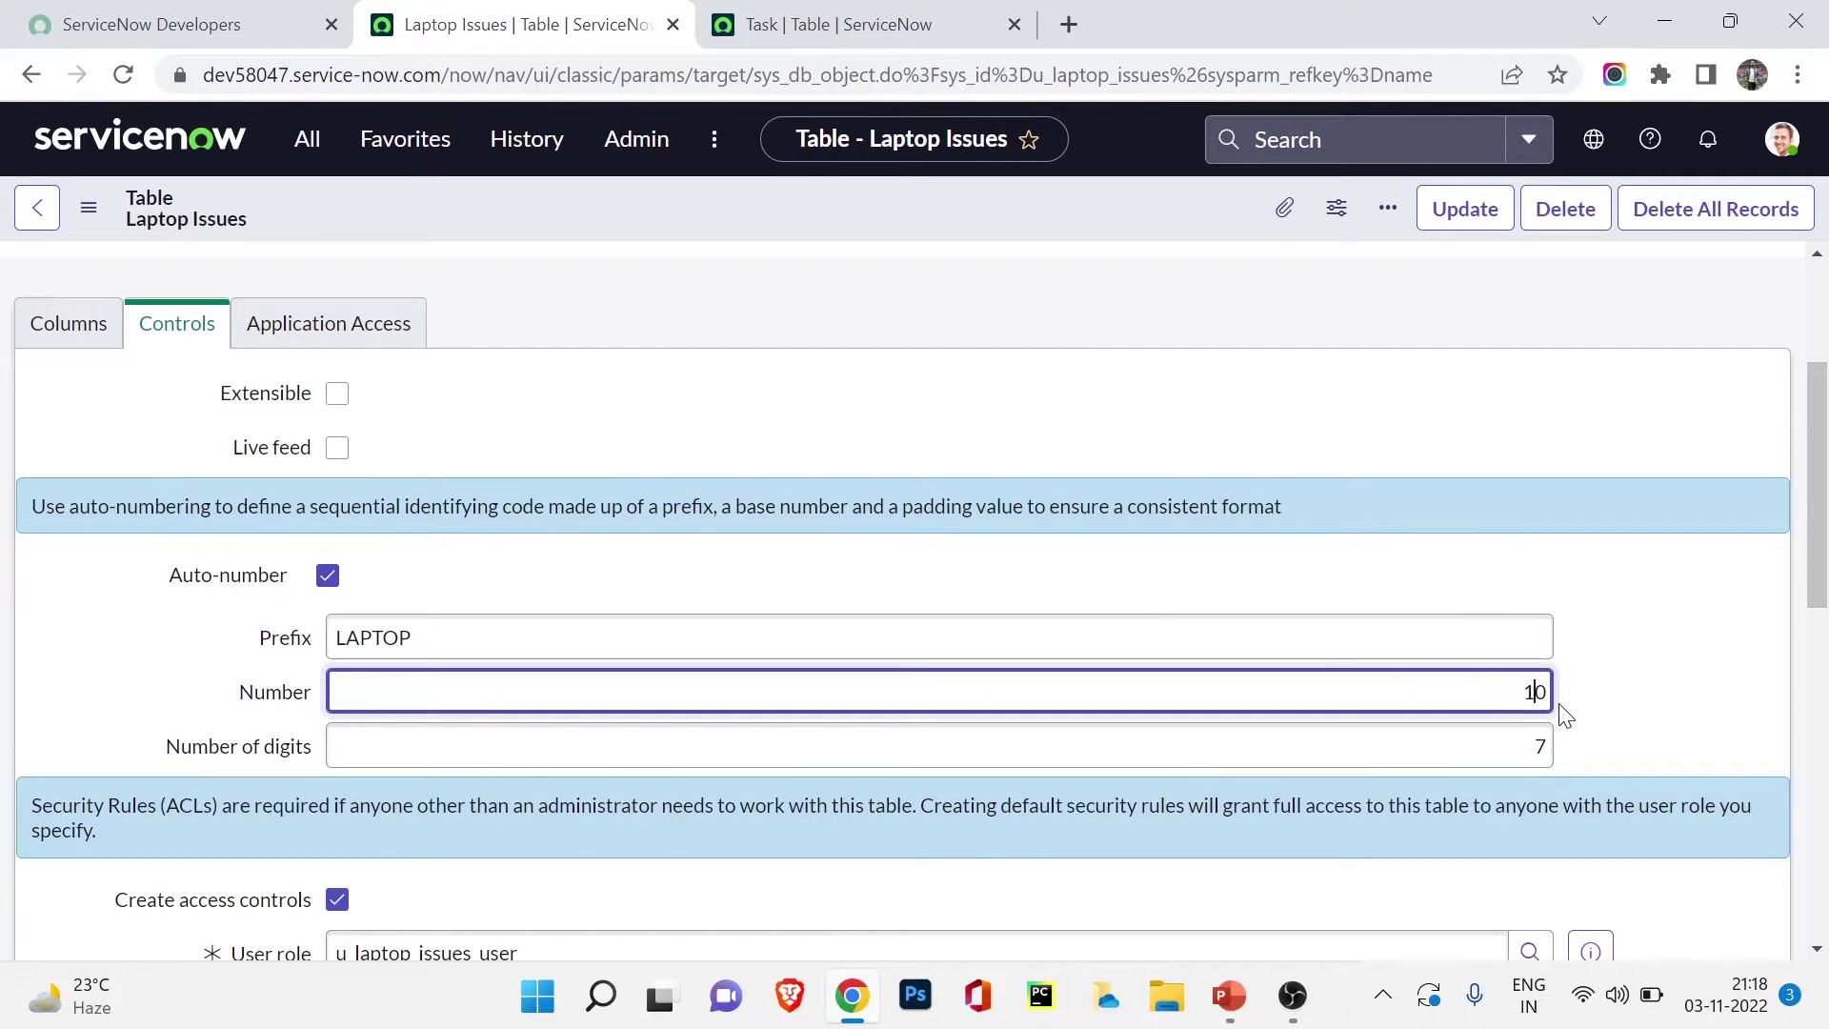
text(0)
click(1535, 744)
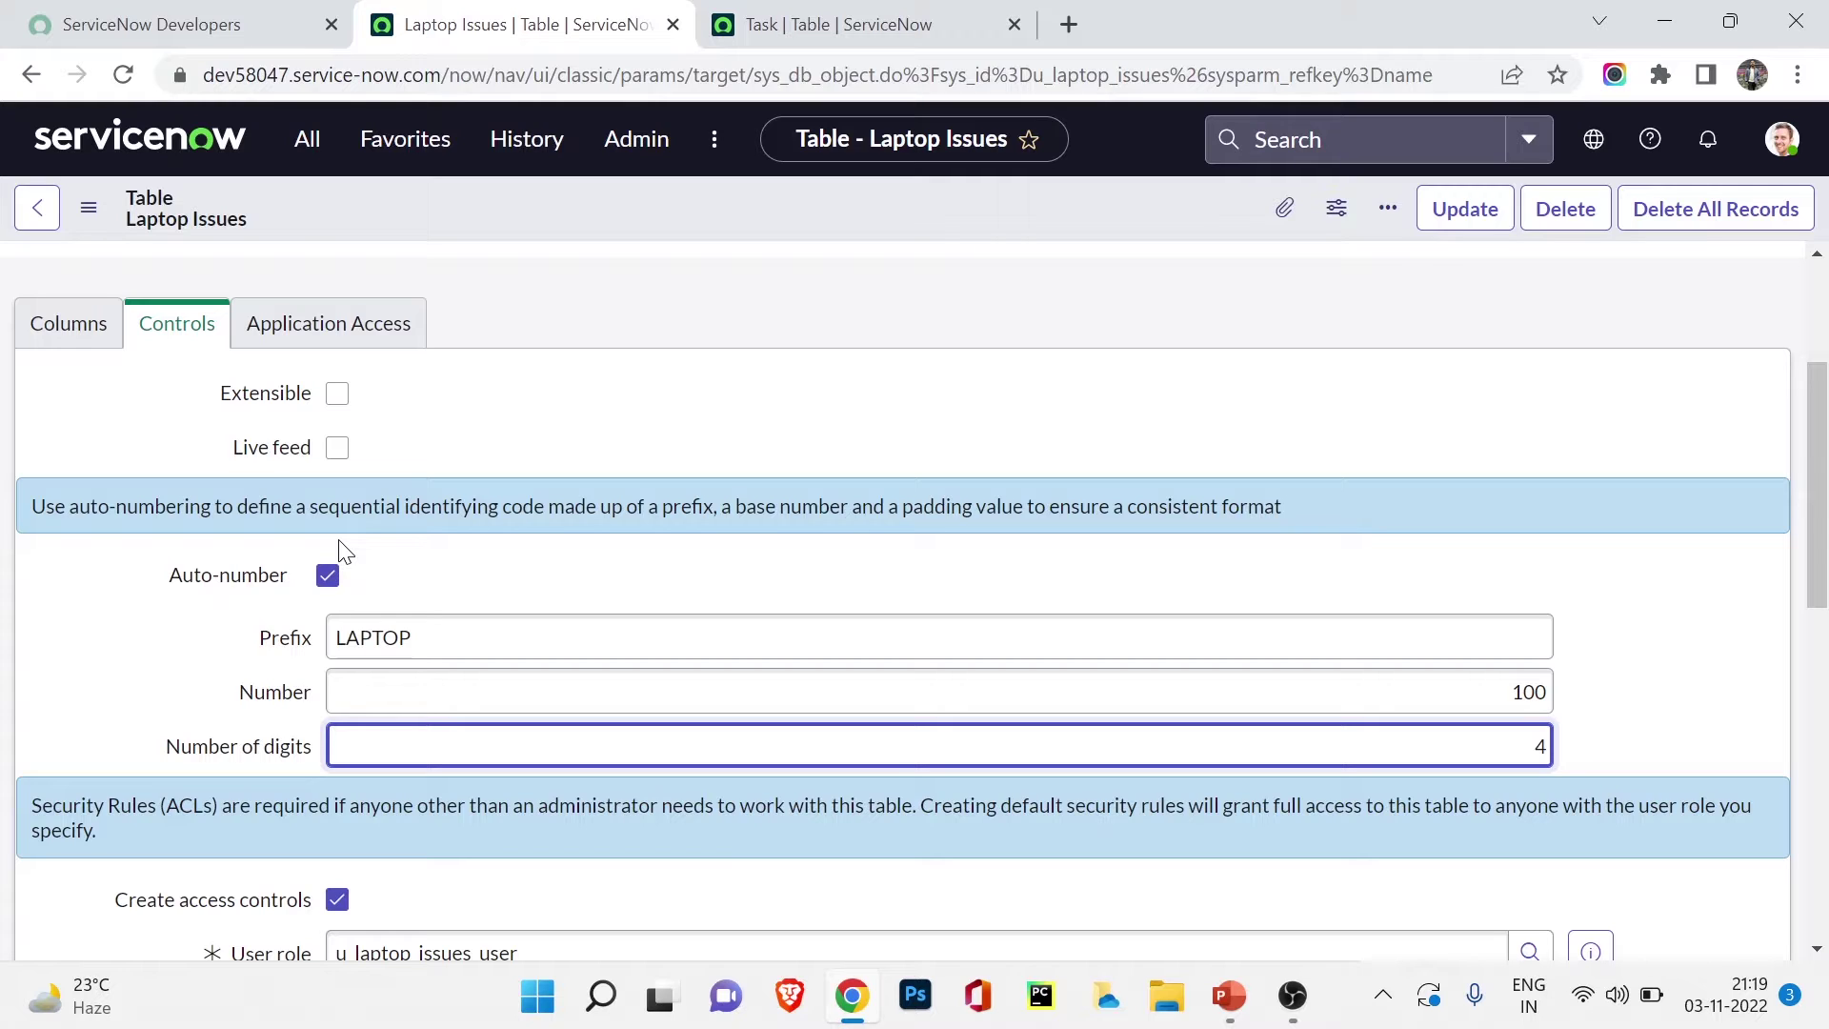
scroll(858, 397, up, 3)
click(1465, 209)
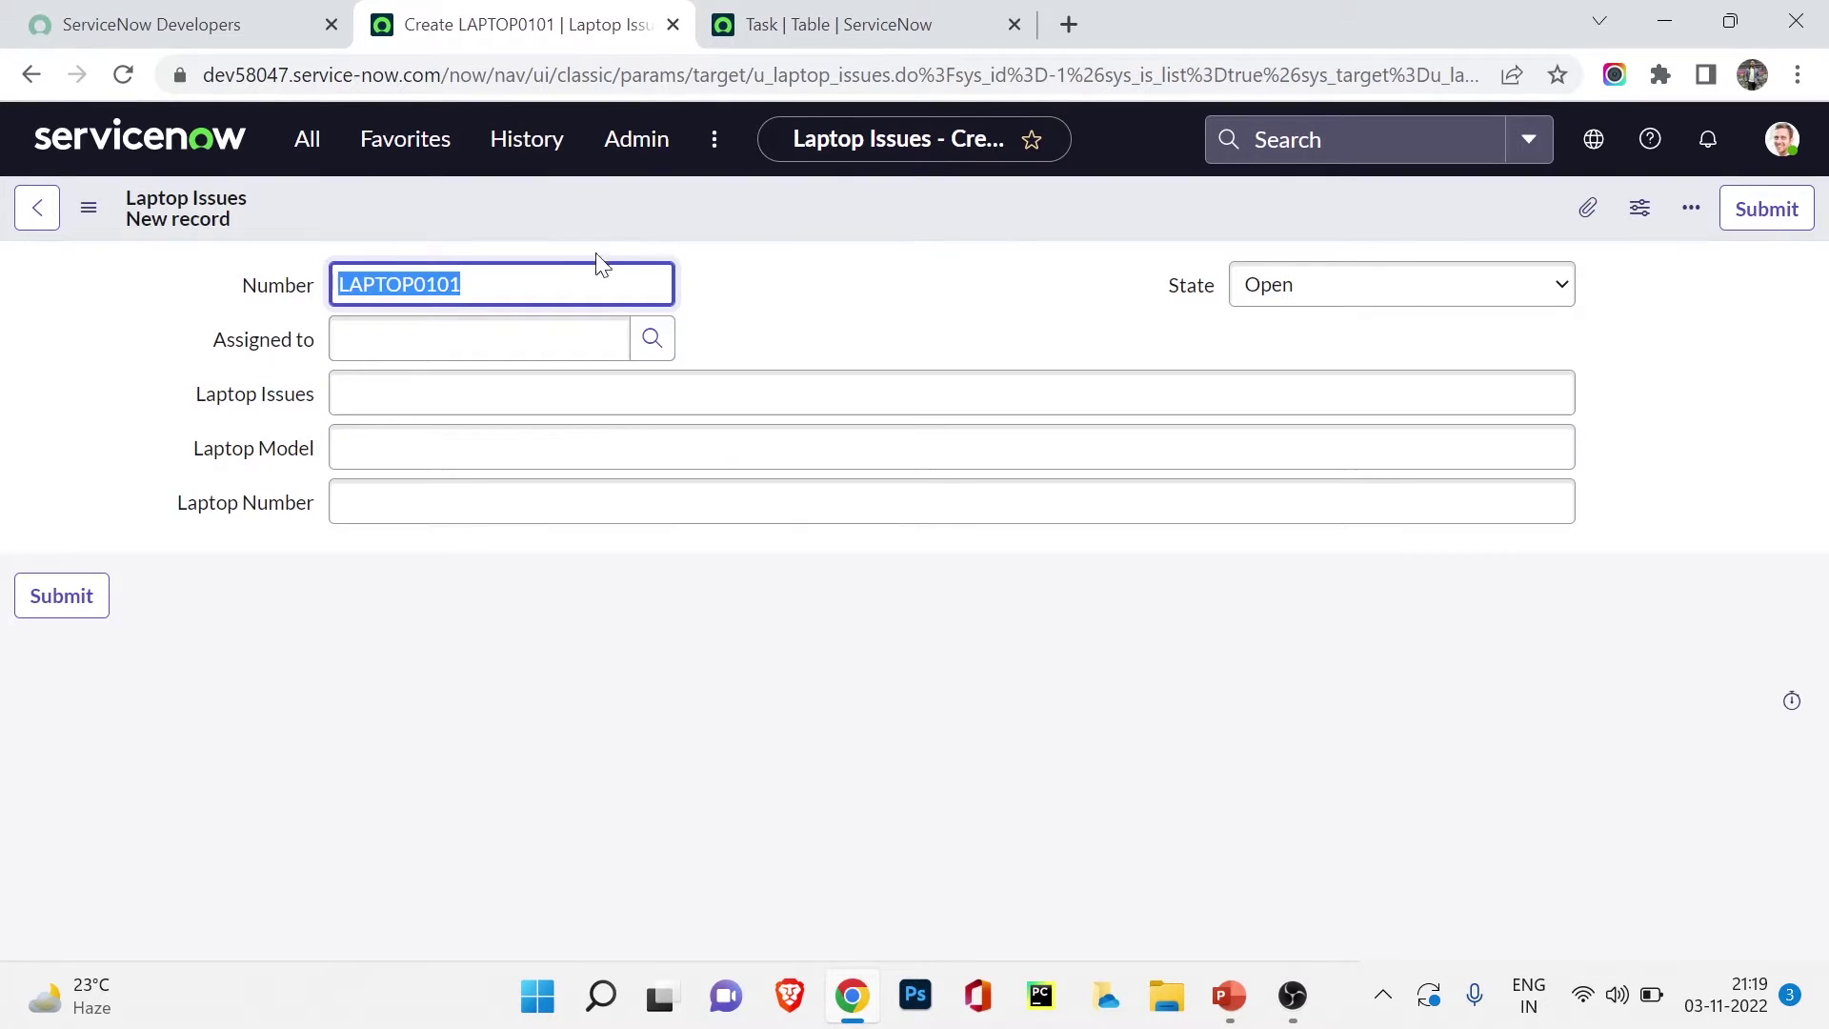
Assign the new record LAPTOP0101 to a user chosen from the lookup list.
click(492, 296)
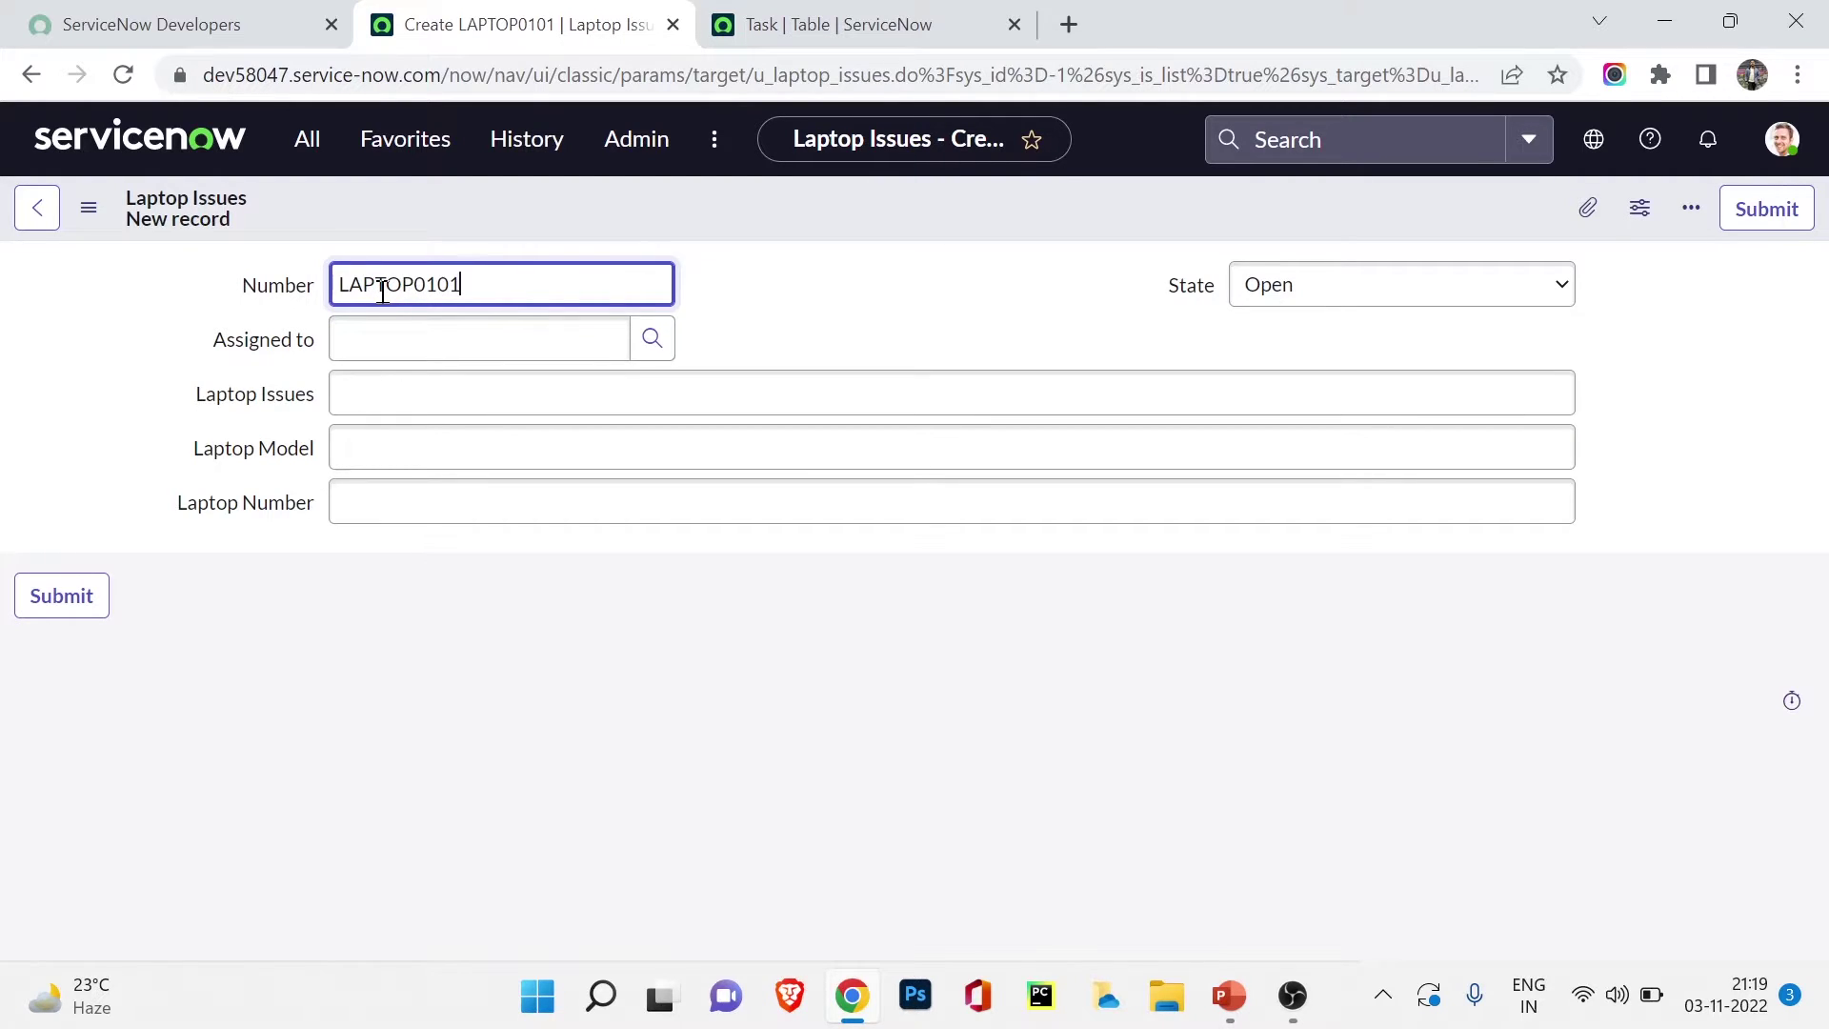
click(448, 341)
click(650, 348)
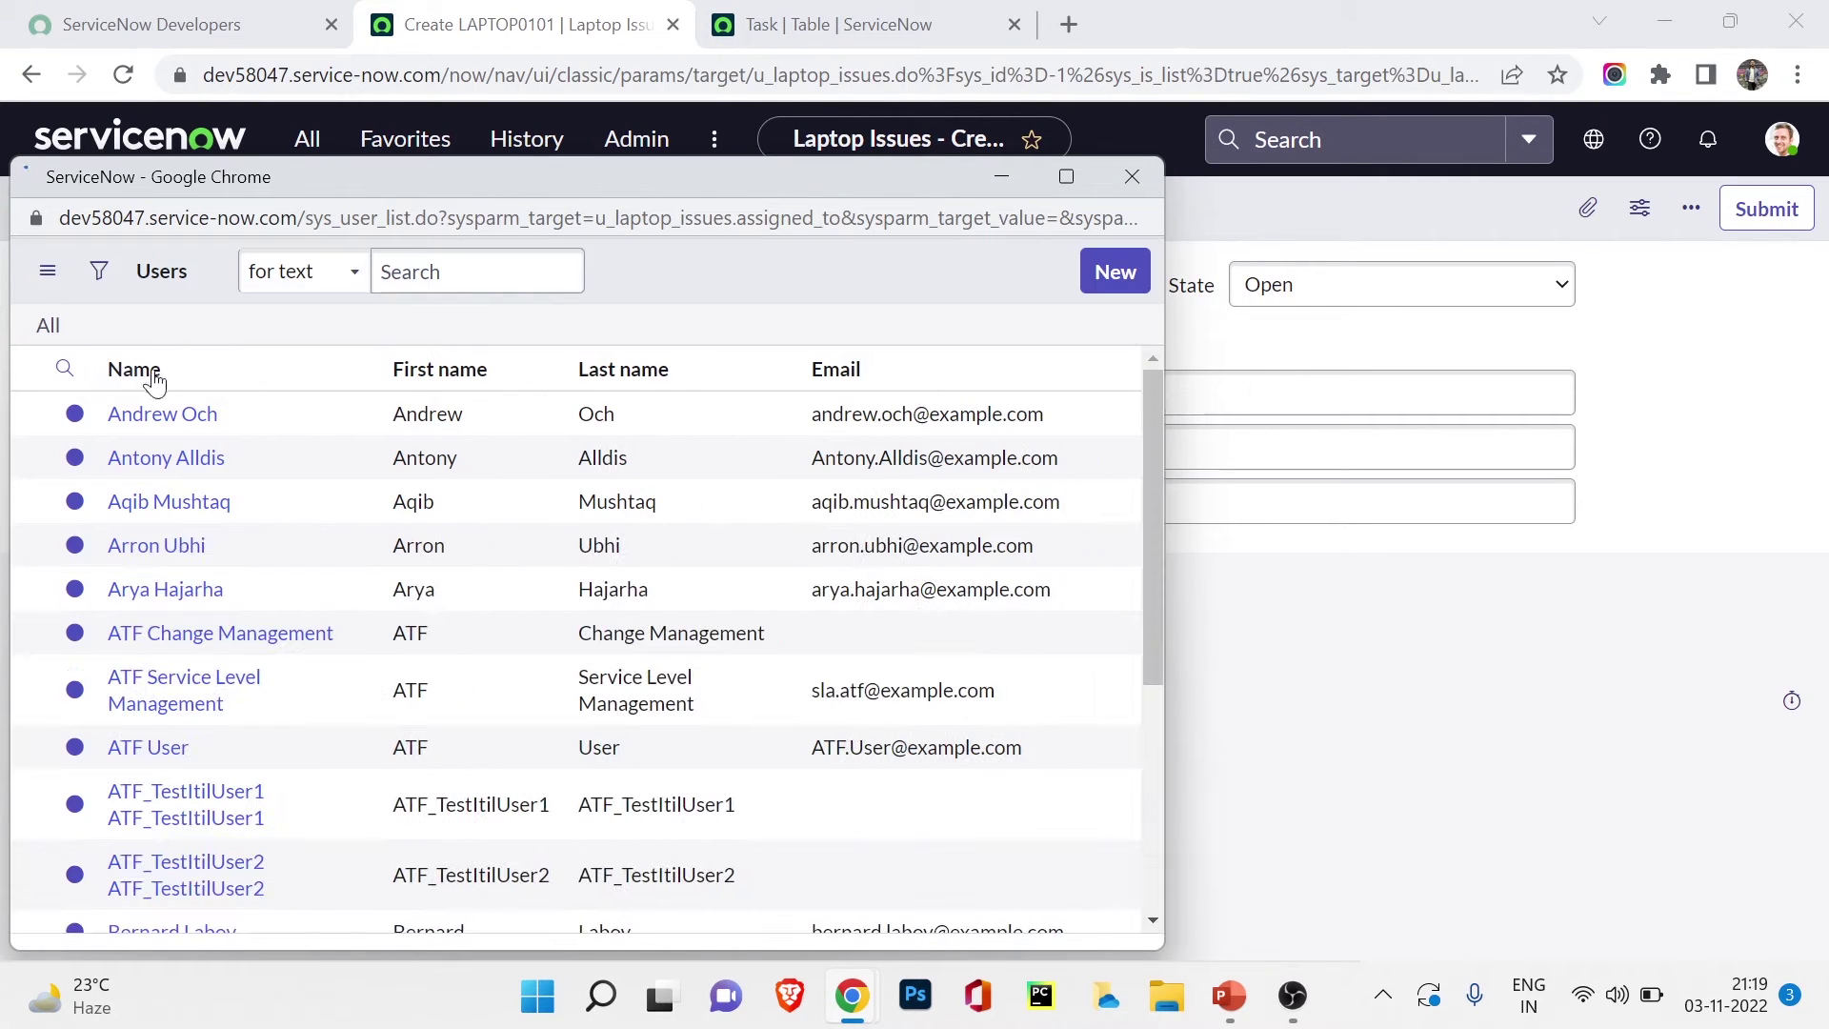
click(162, 414)
Describe the keyboard issue, set Laptop Model to Lenovo and Laptop Number to 1234.
click(481, 401)
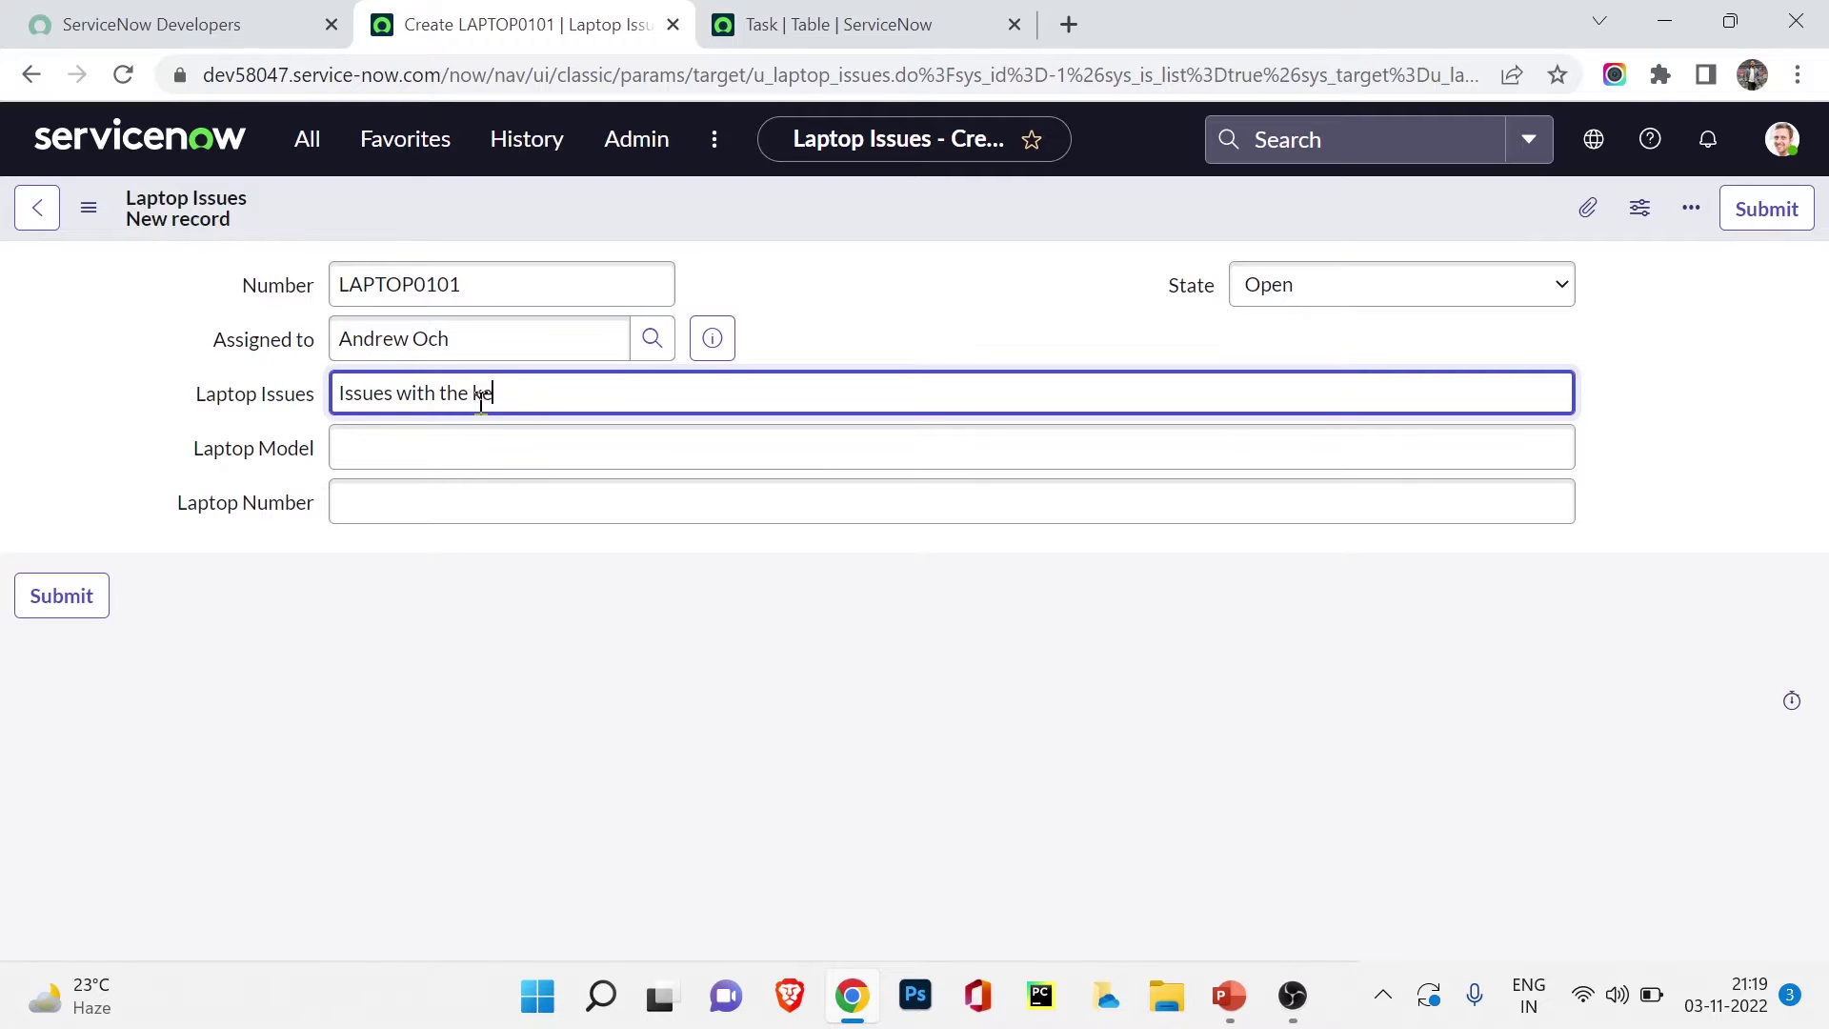
key(Tab)
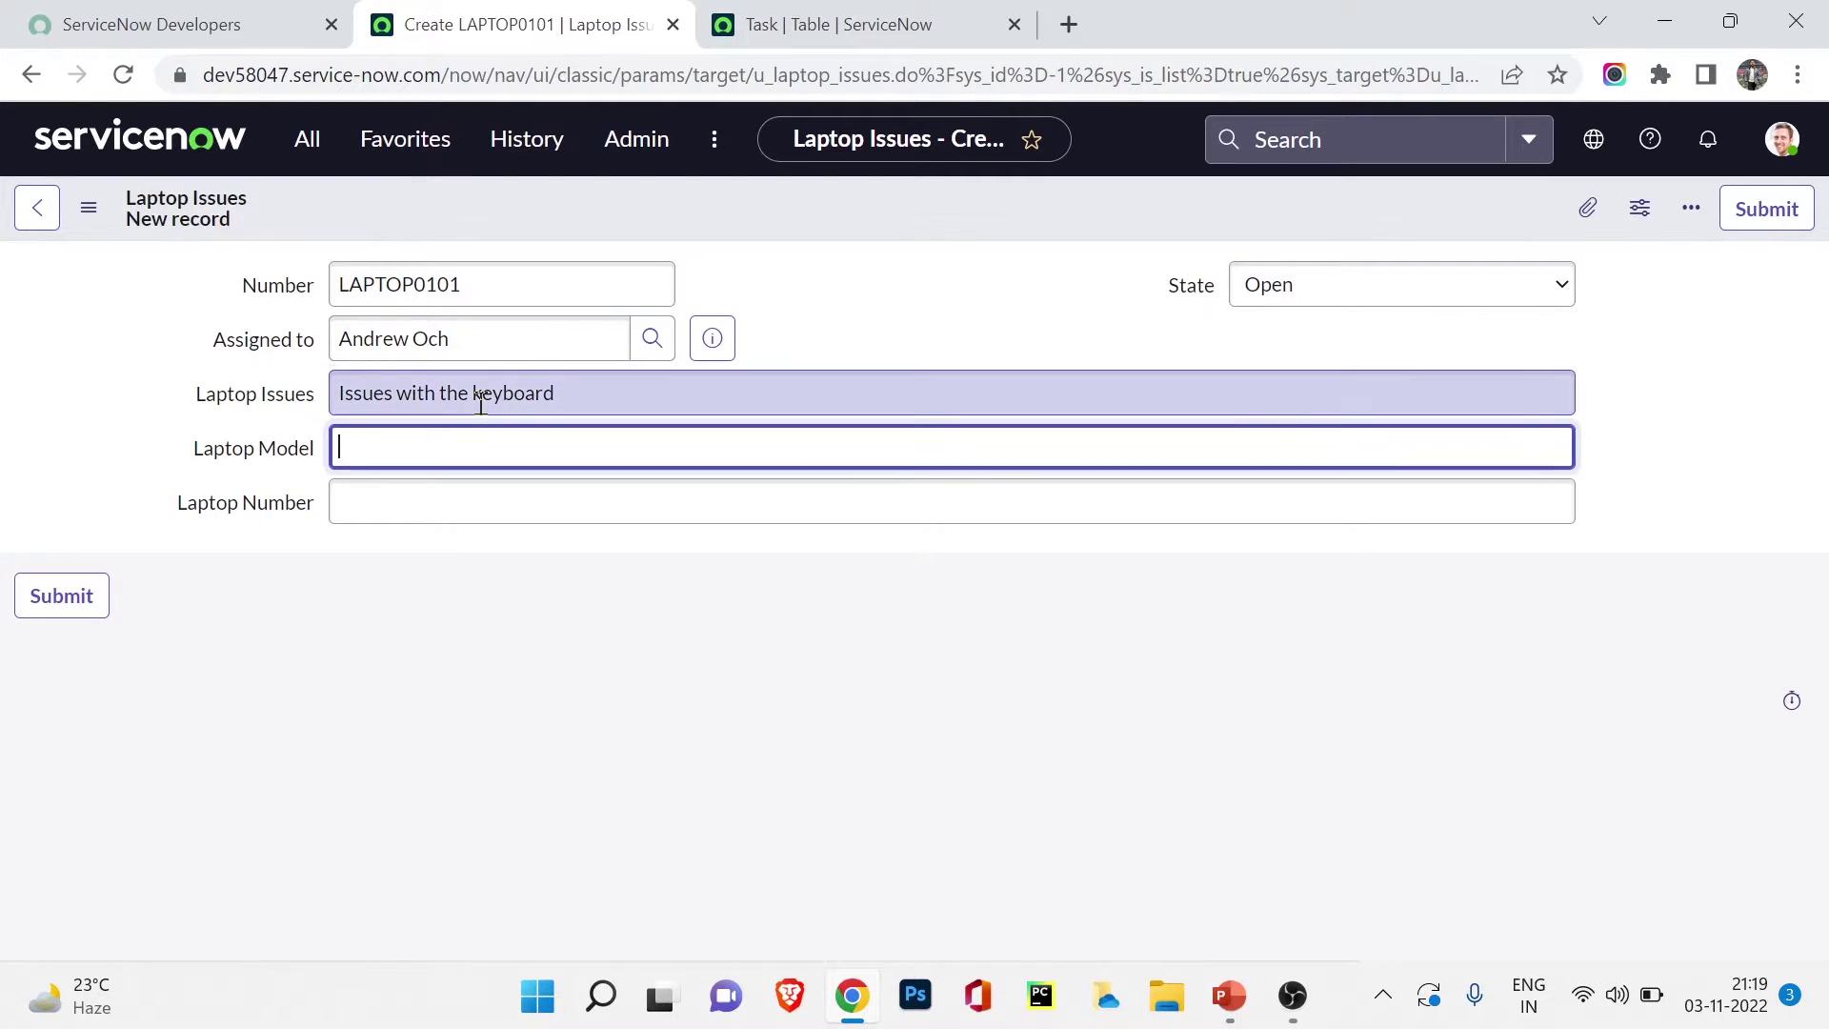
key(BackSpace)
key(BackSpace)
text(enovo)
key(Tab)
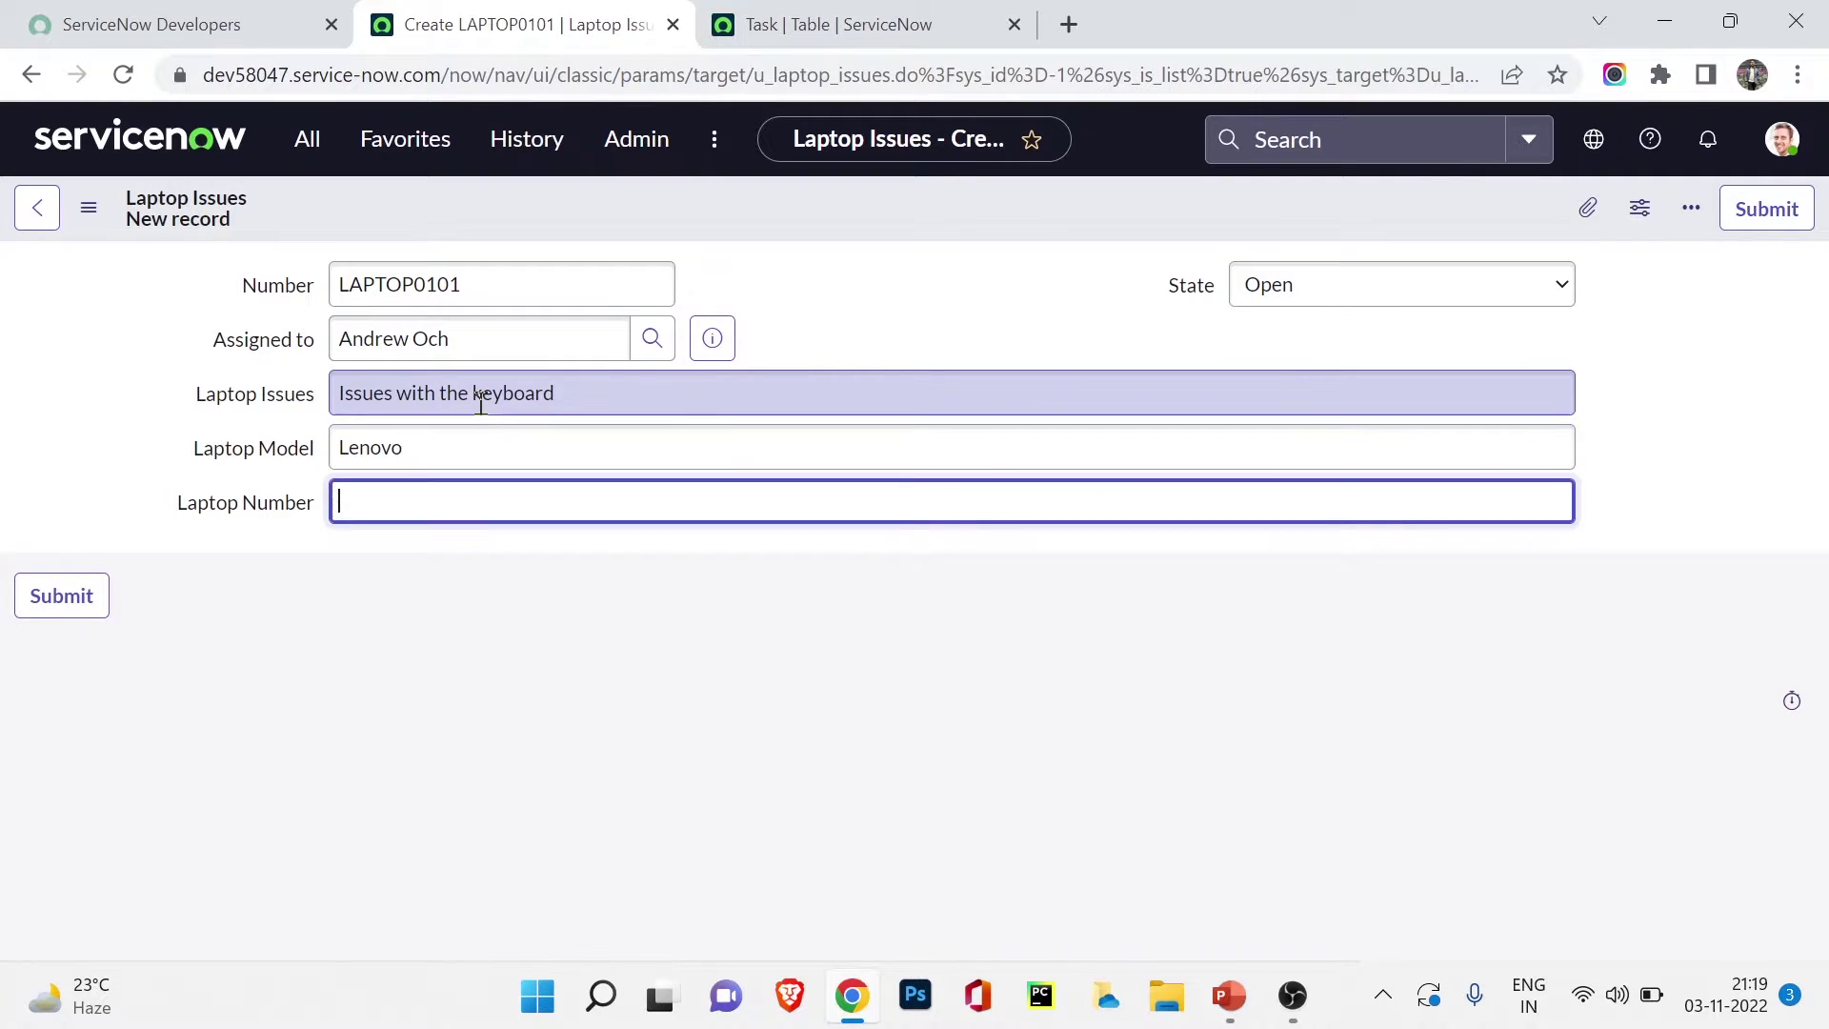
text(12344)
Keep the State as Open and submit the record.
click(1559, 285)
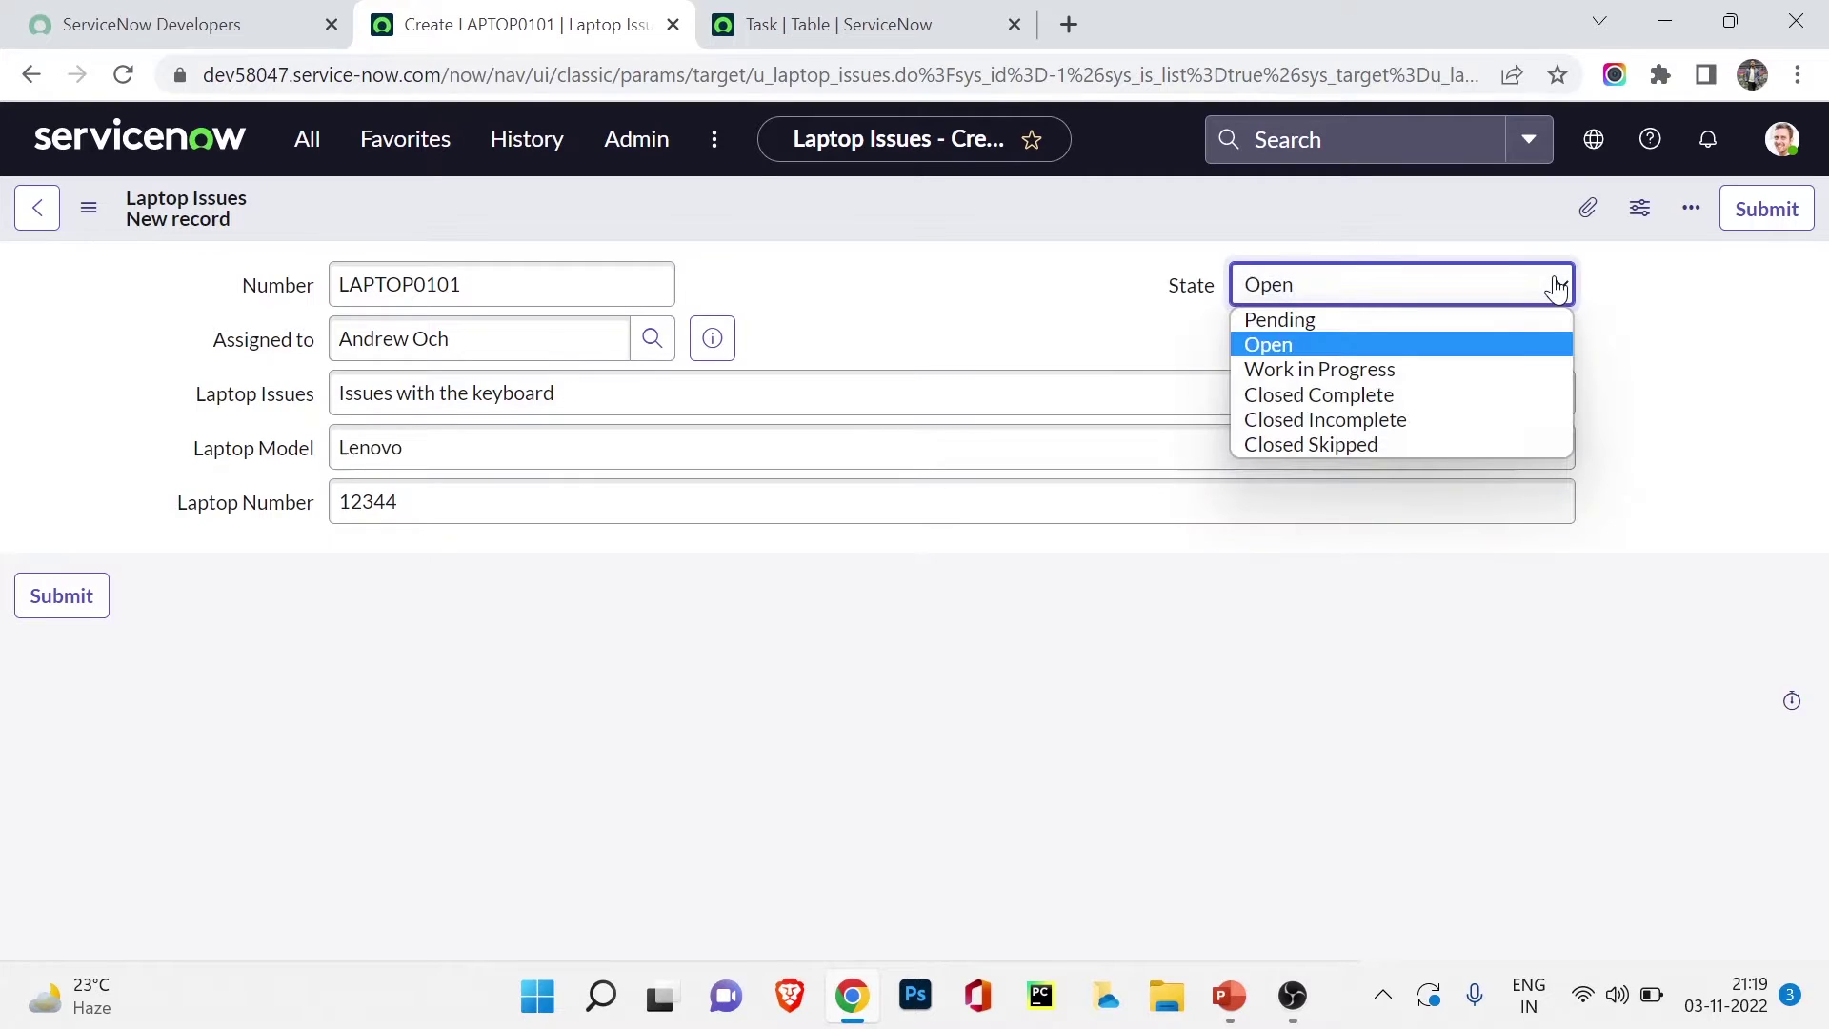
click(1302, 345)
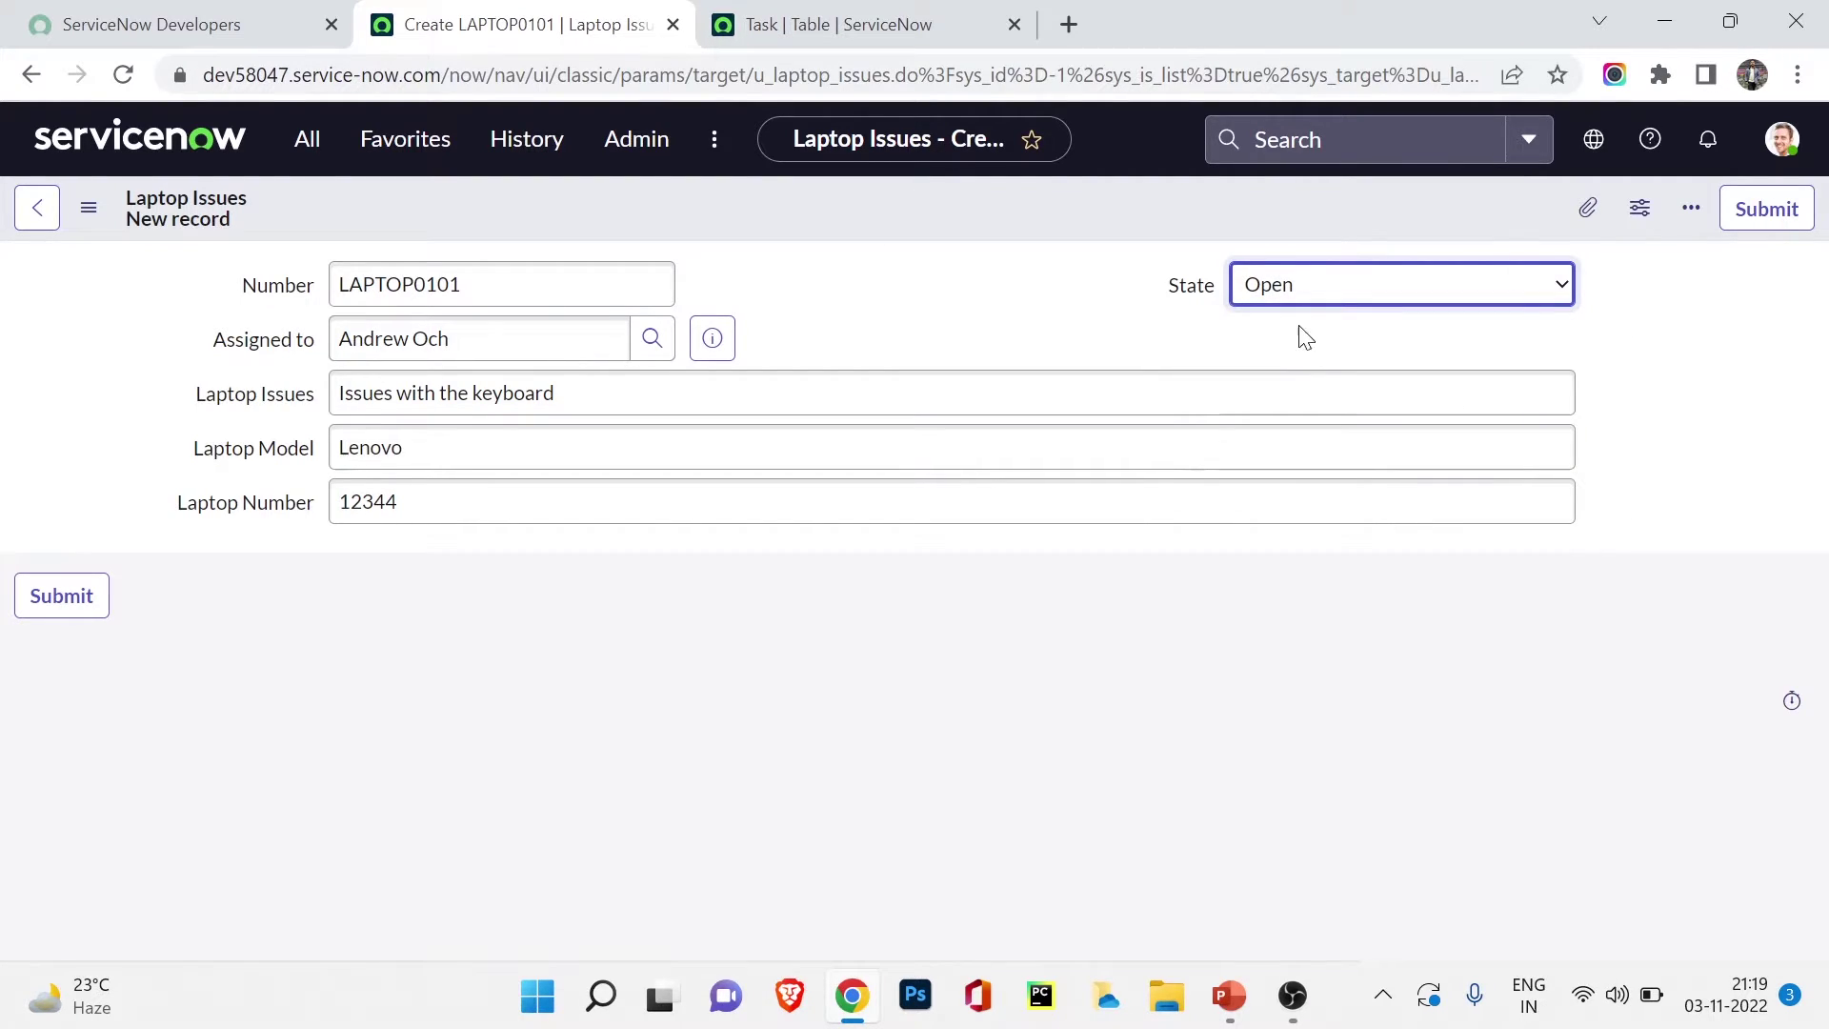
click(59, 612)
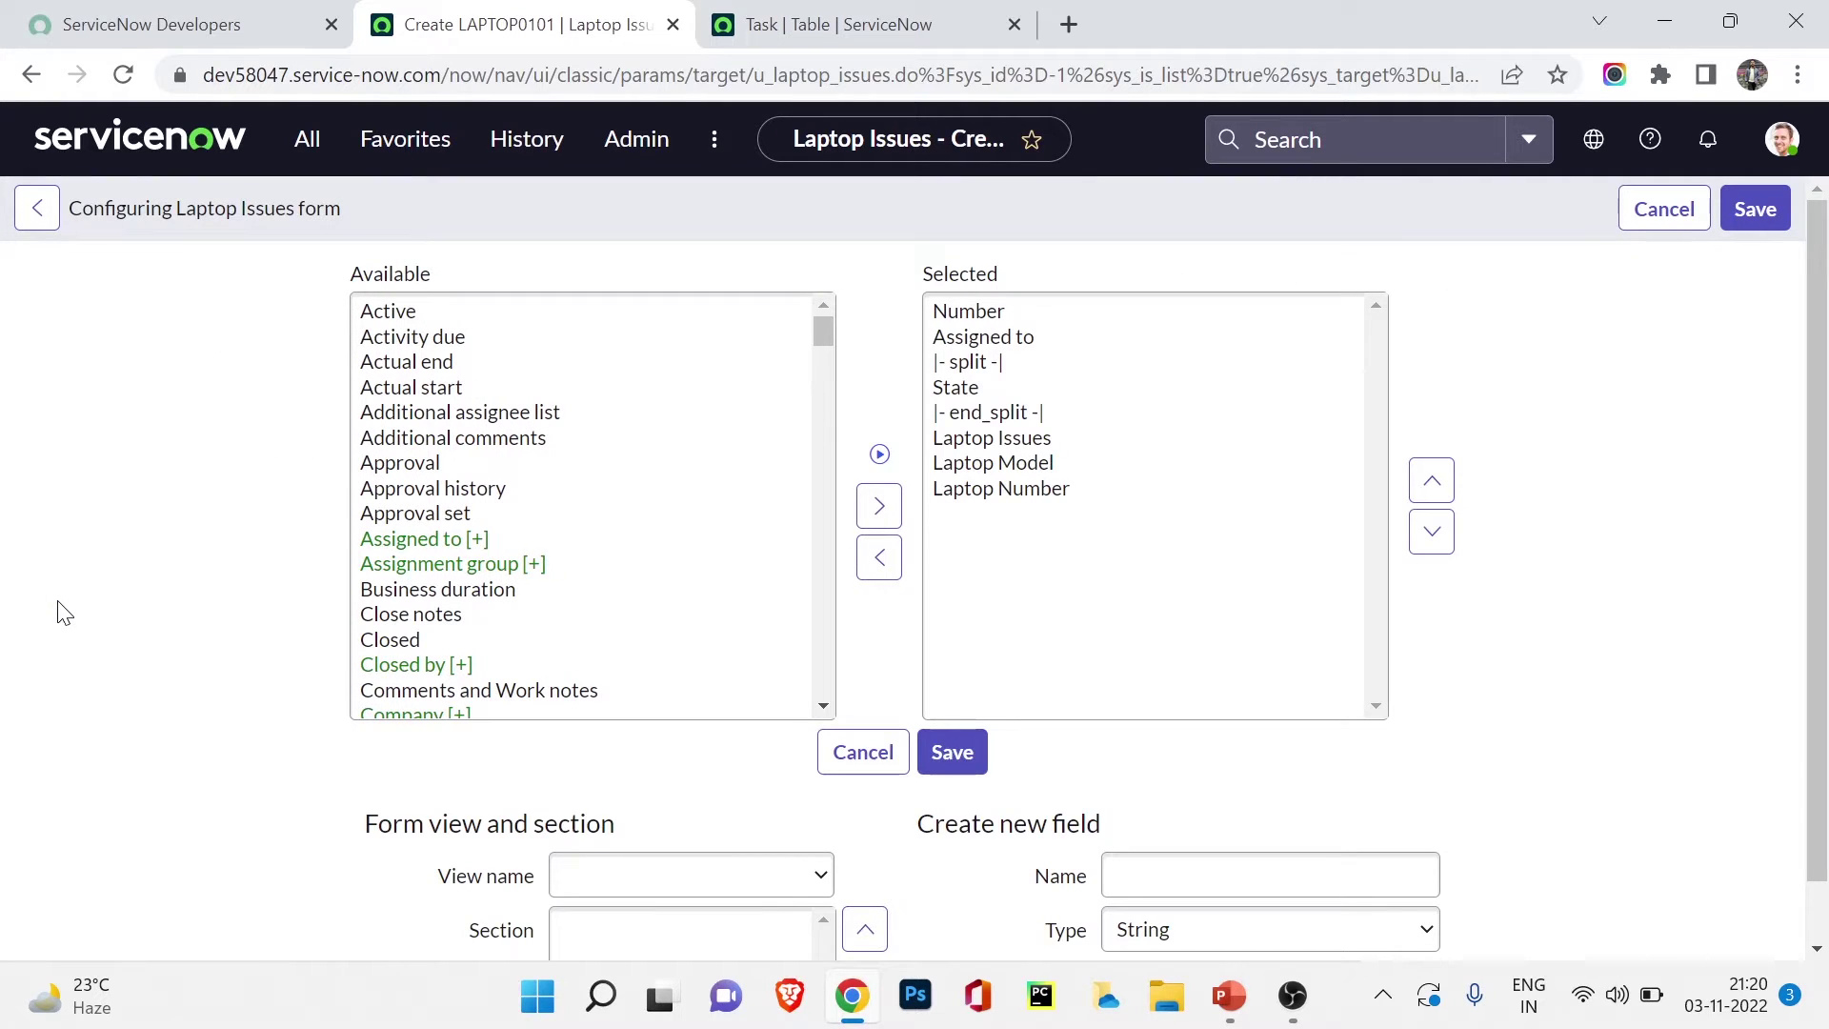
Go to Self-Service > Laptop Issues and start a blank new record, LAPTOP0102.
click(307, 139)
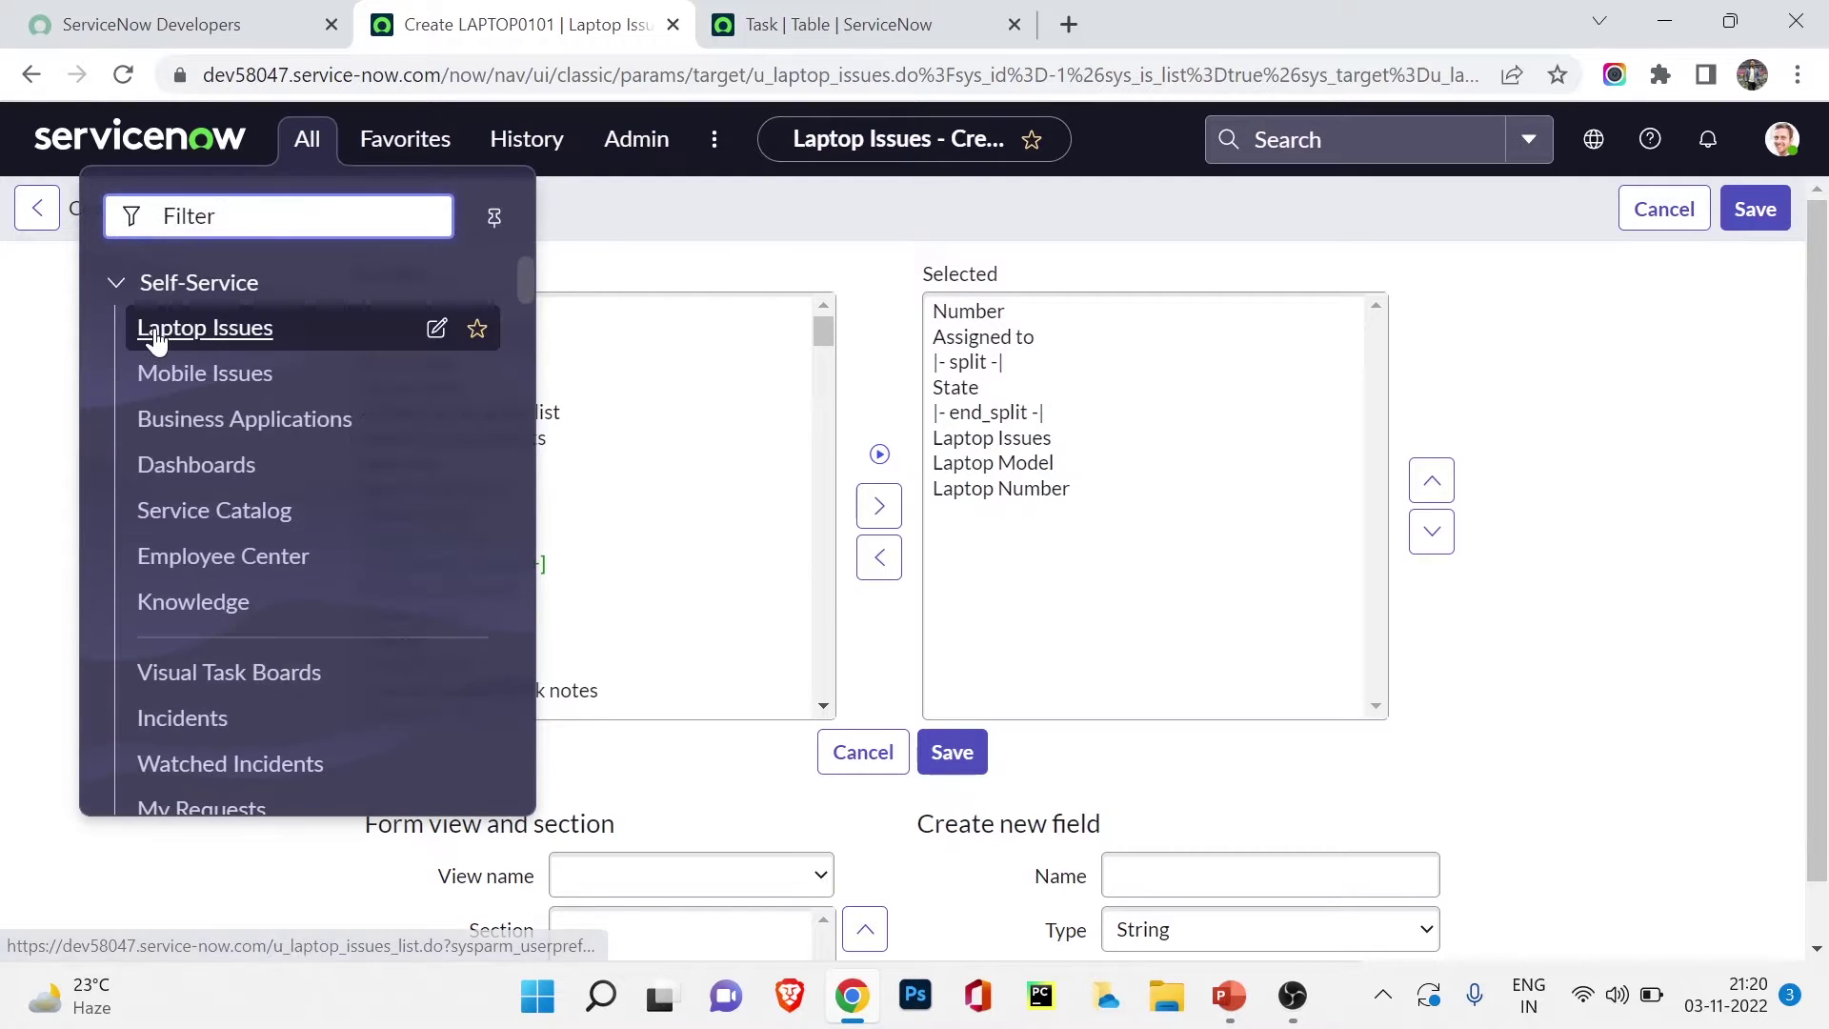
click(156, 333)
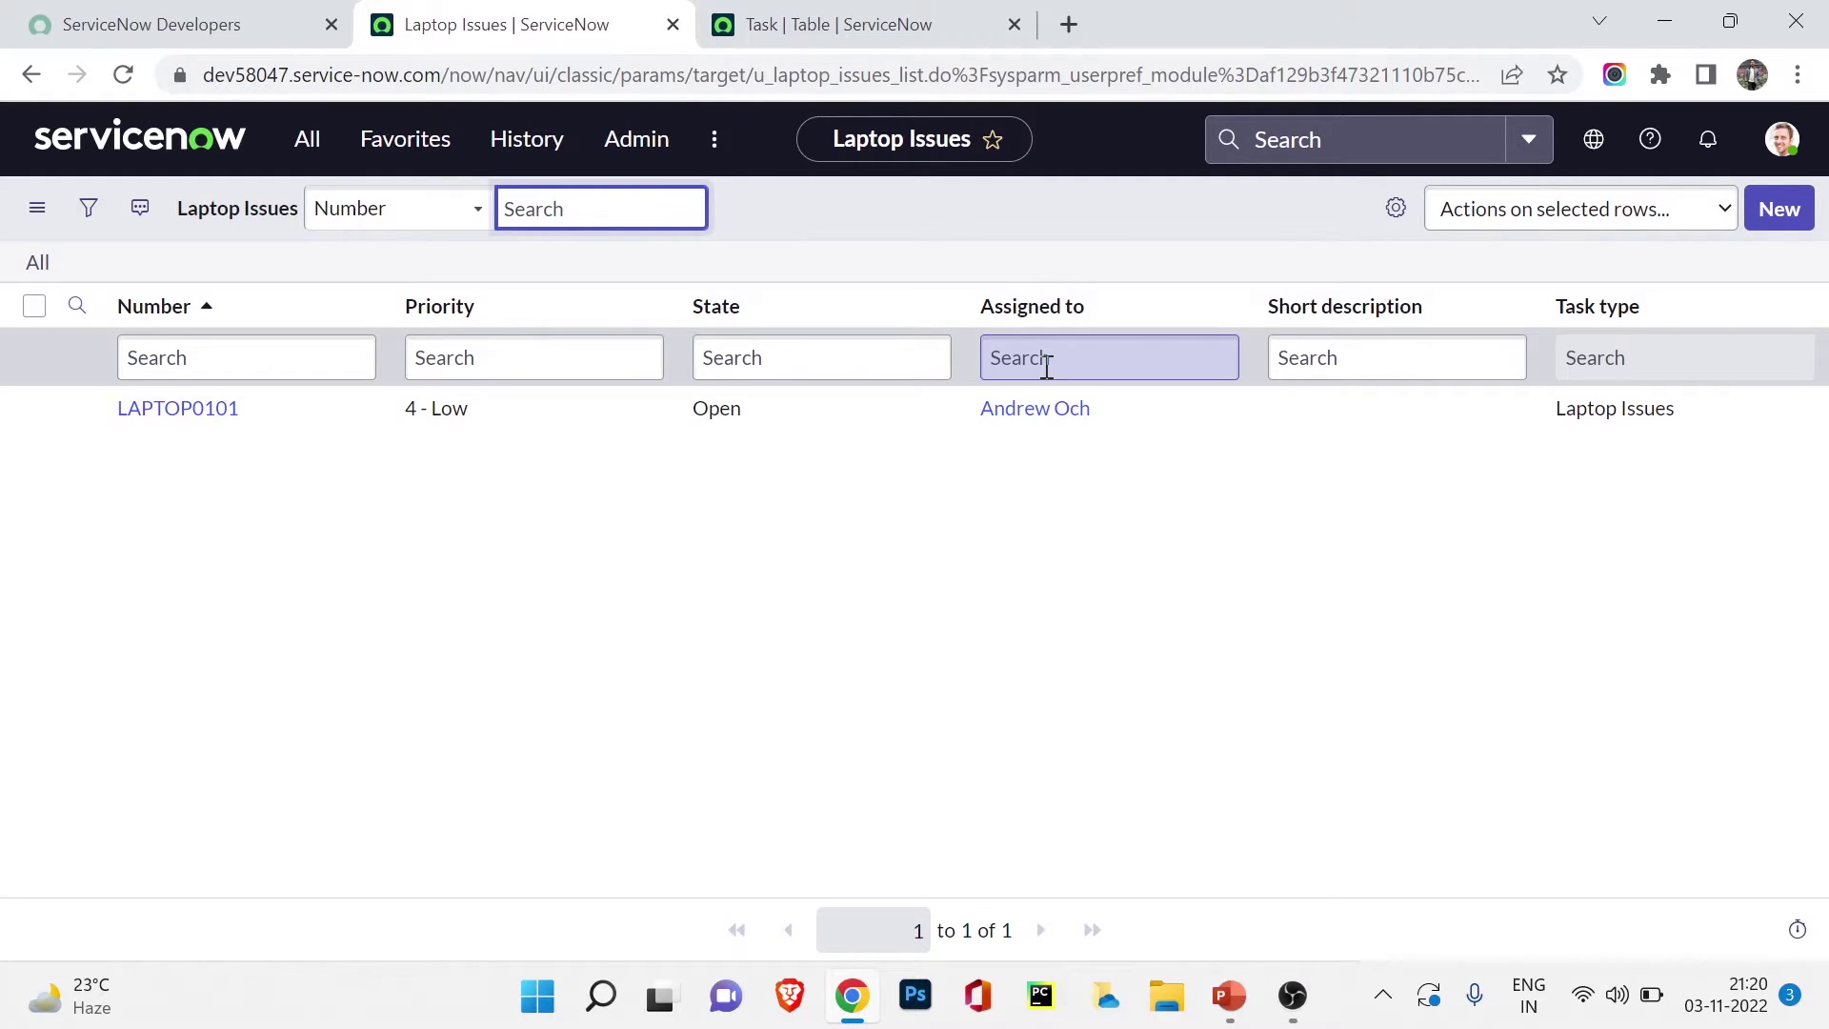
click(1771, 210)
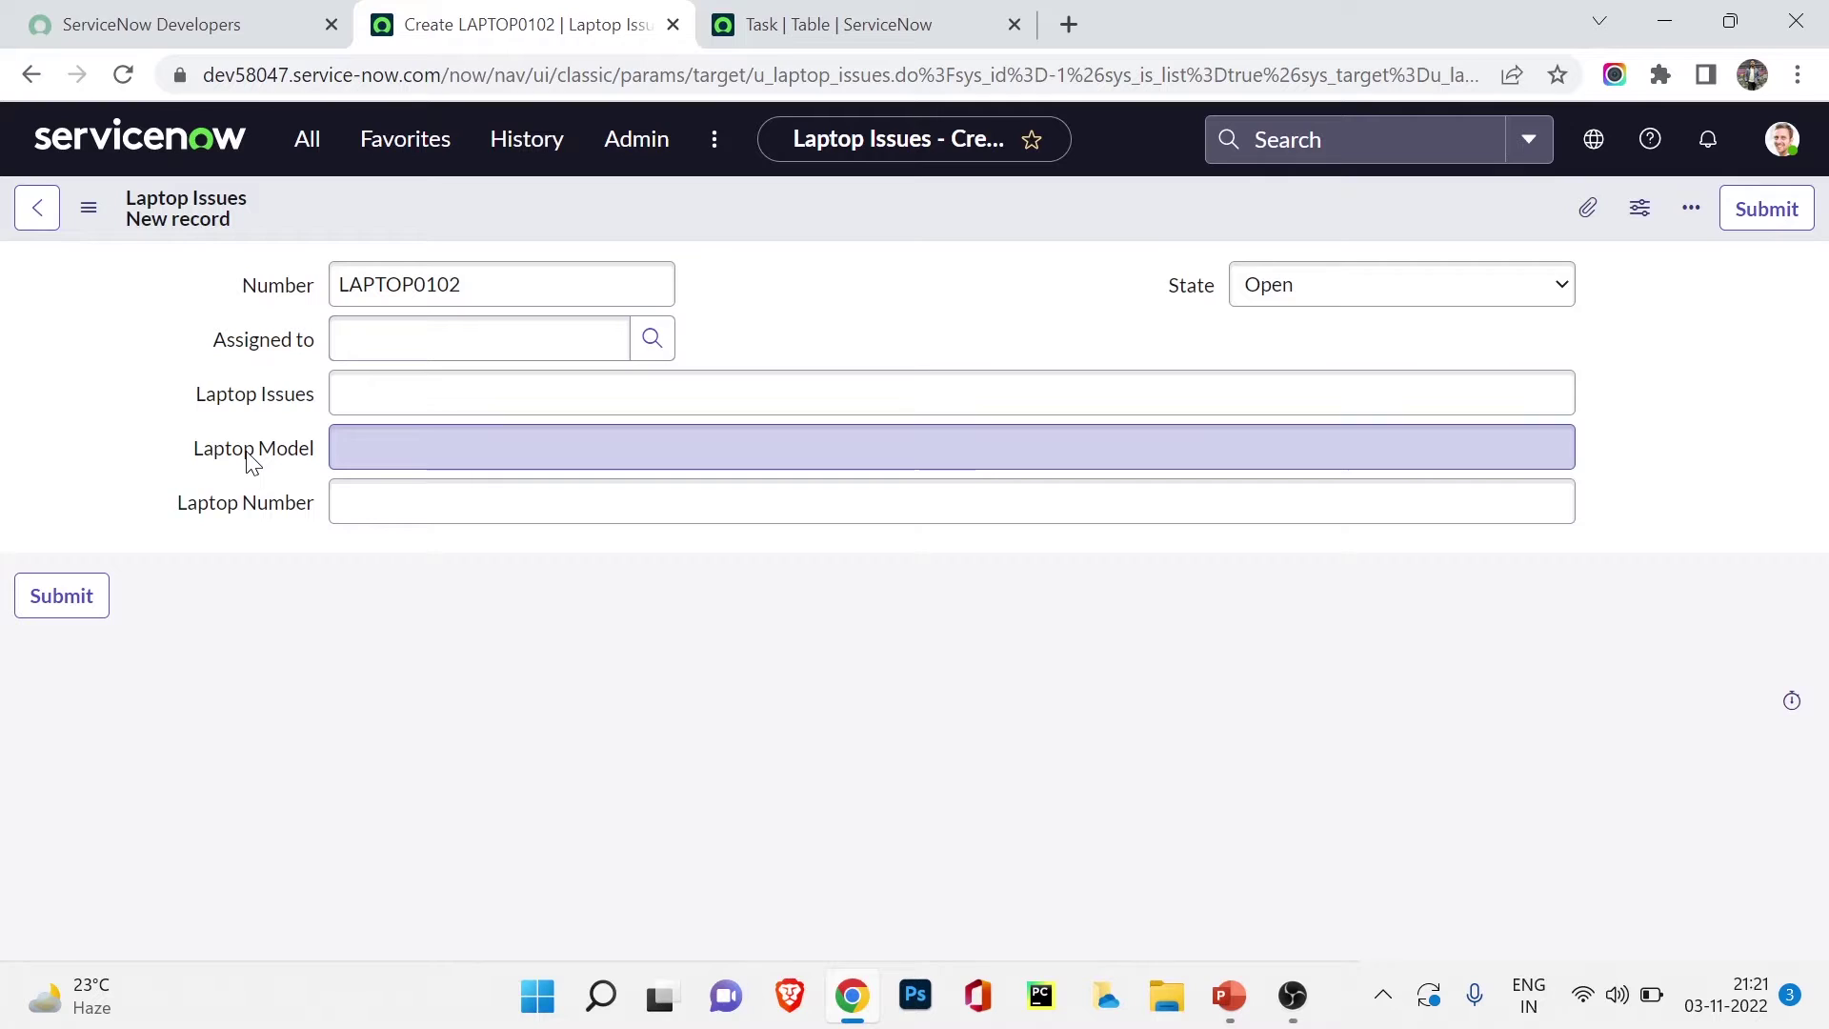
Open the Laptop Model field's dictionary entry via Configure Dictionary and review it.
right_click(248, 454)
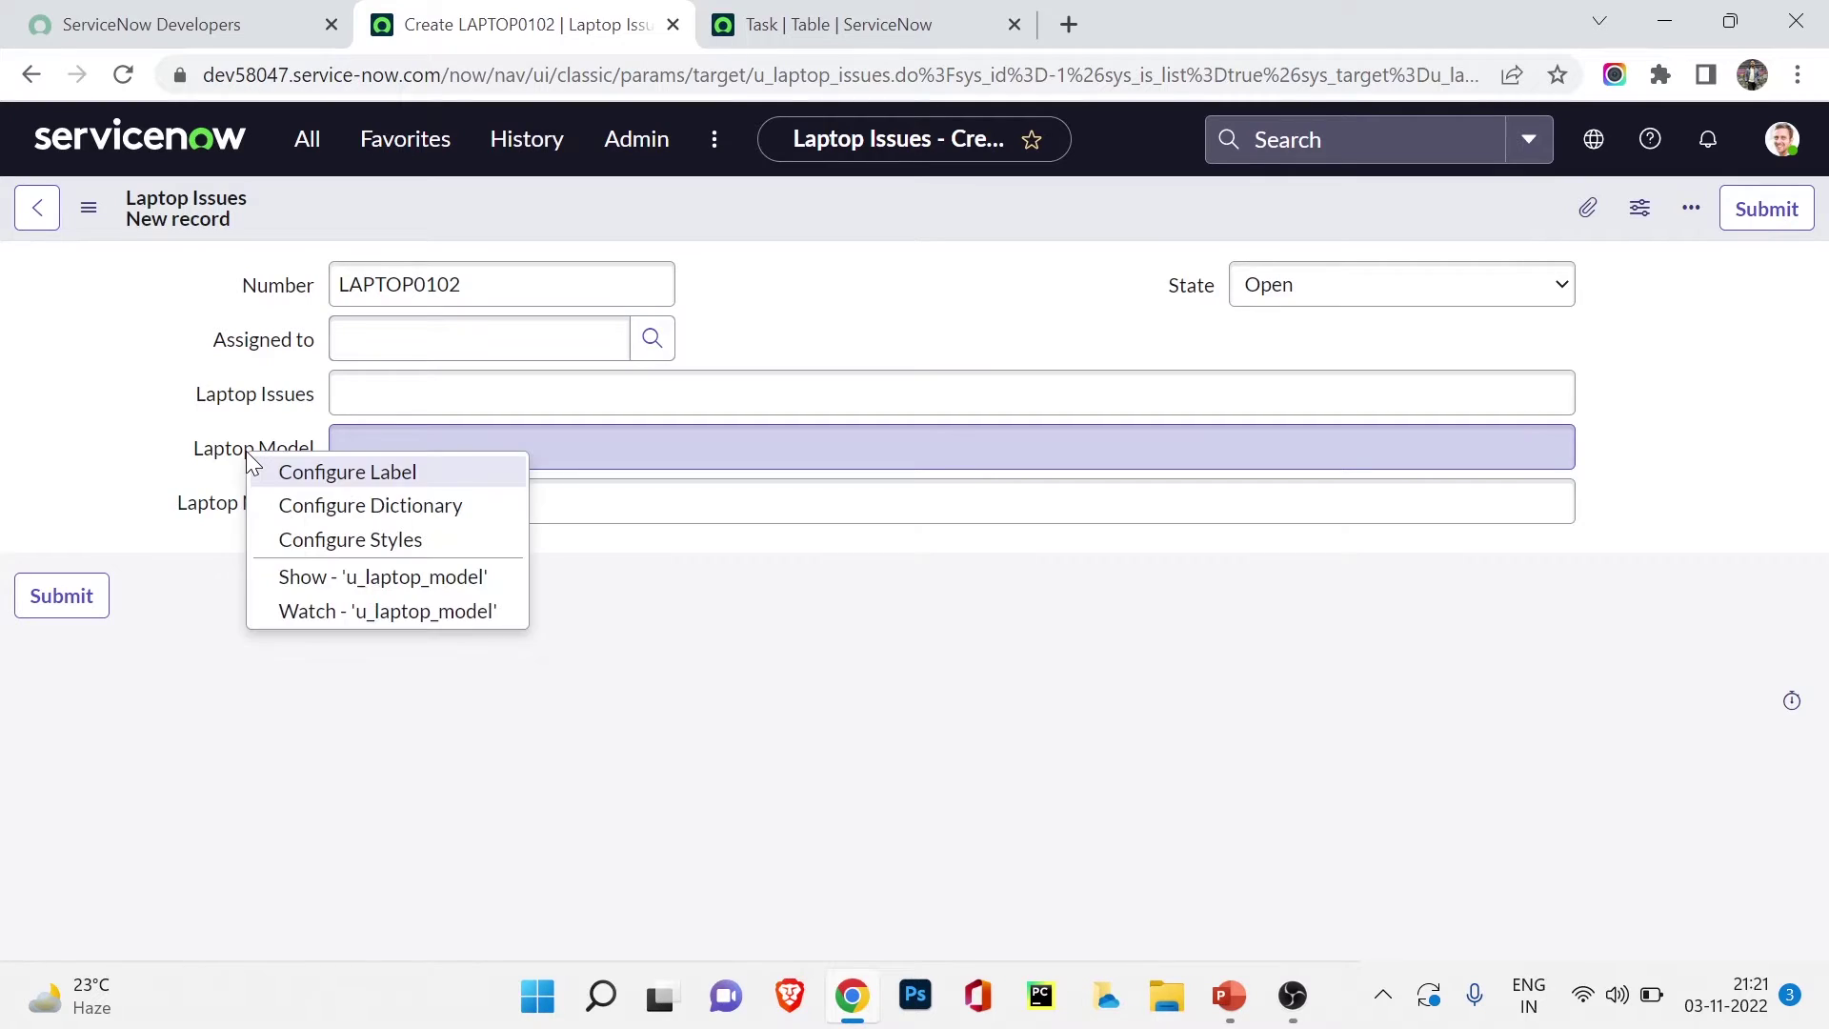
click(323, 511)
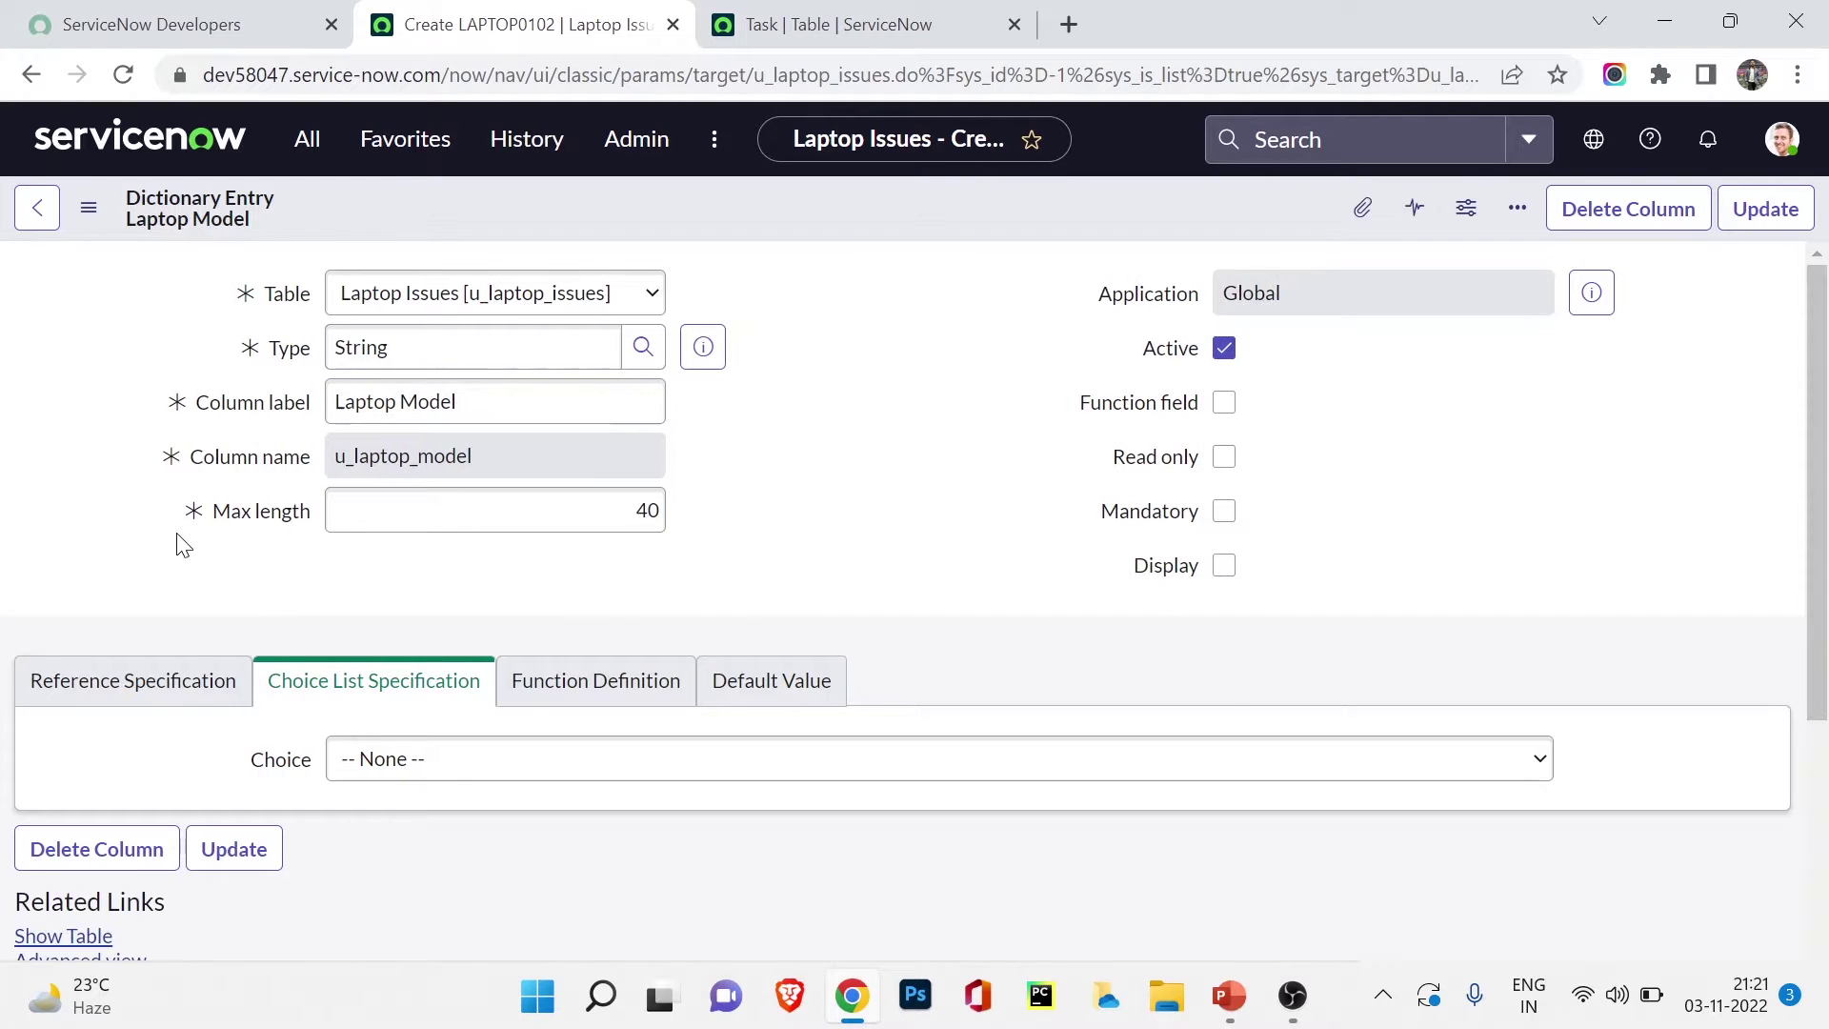
scroll(131, 491, down, 4)
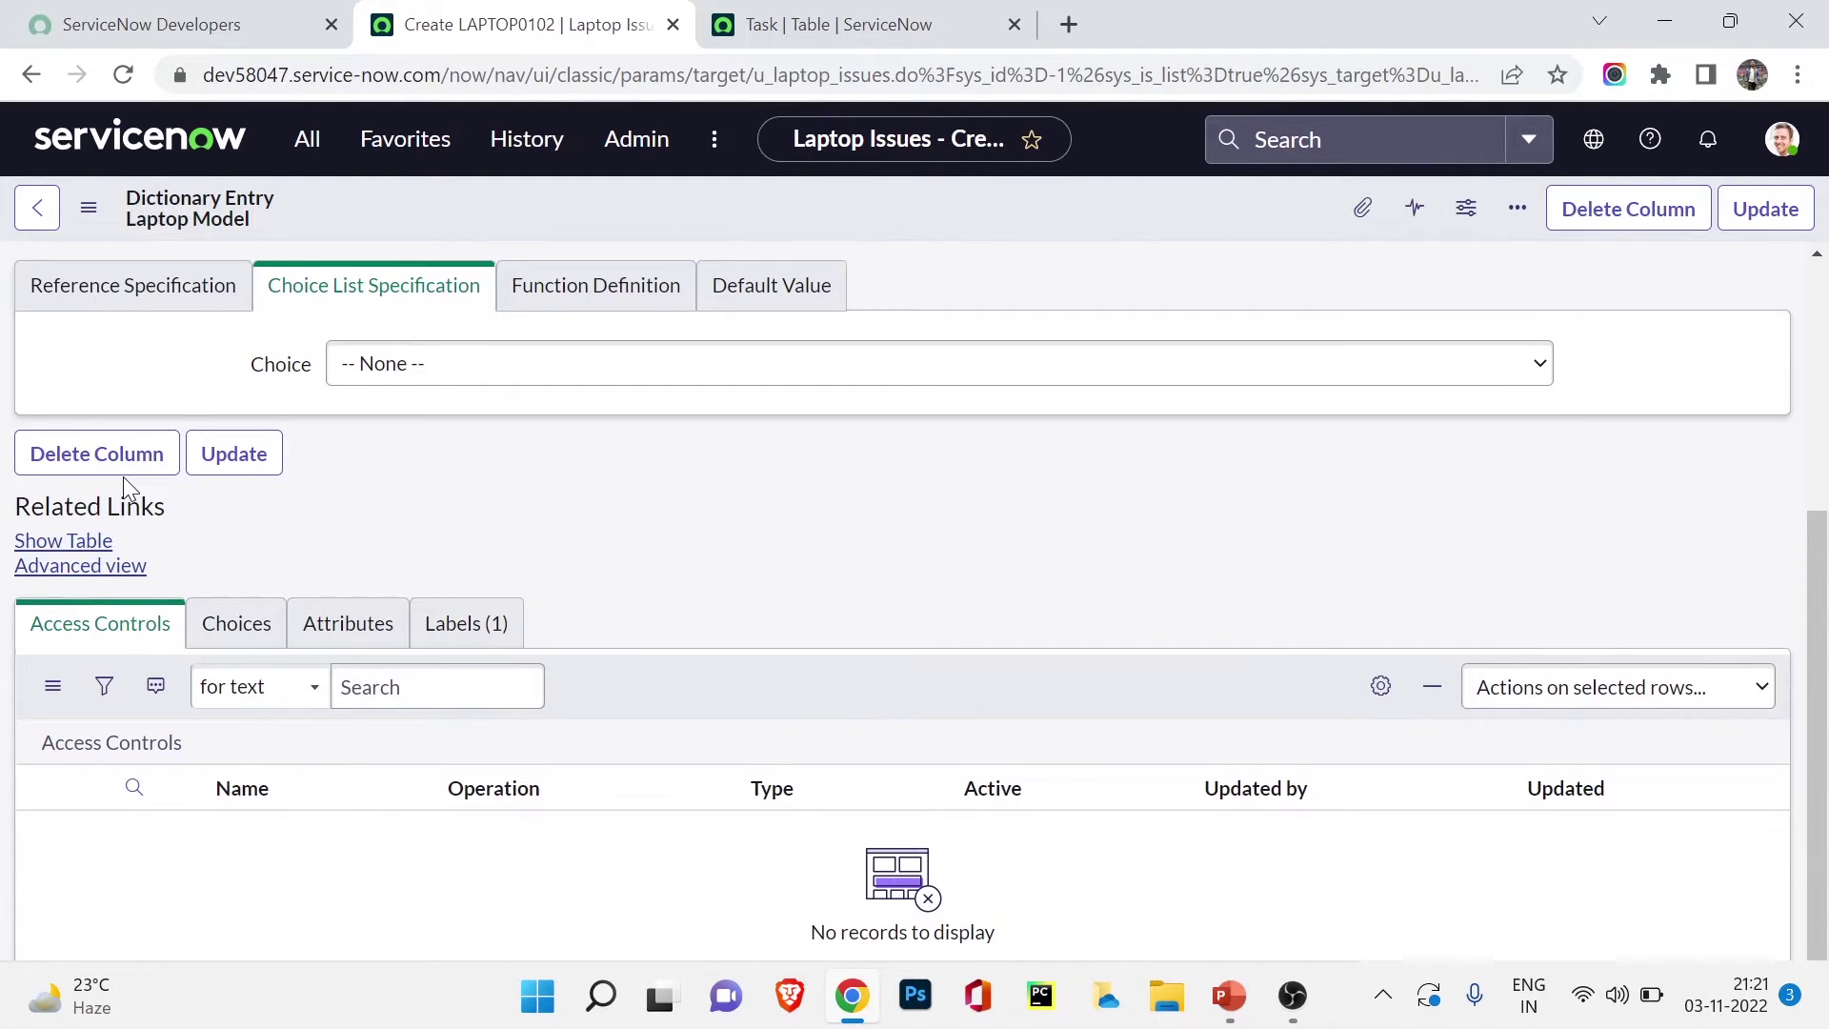
scroll(123, 476, up, 4)
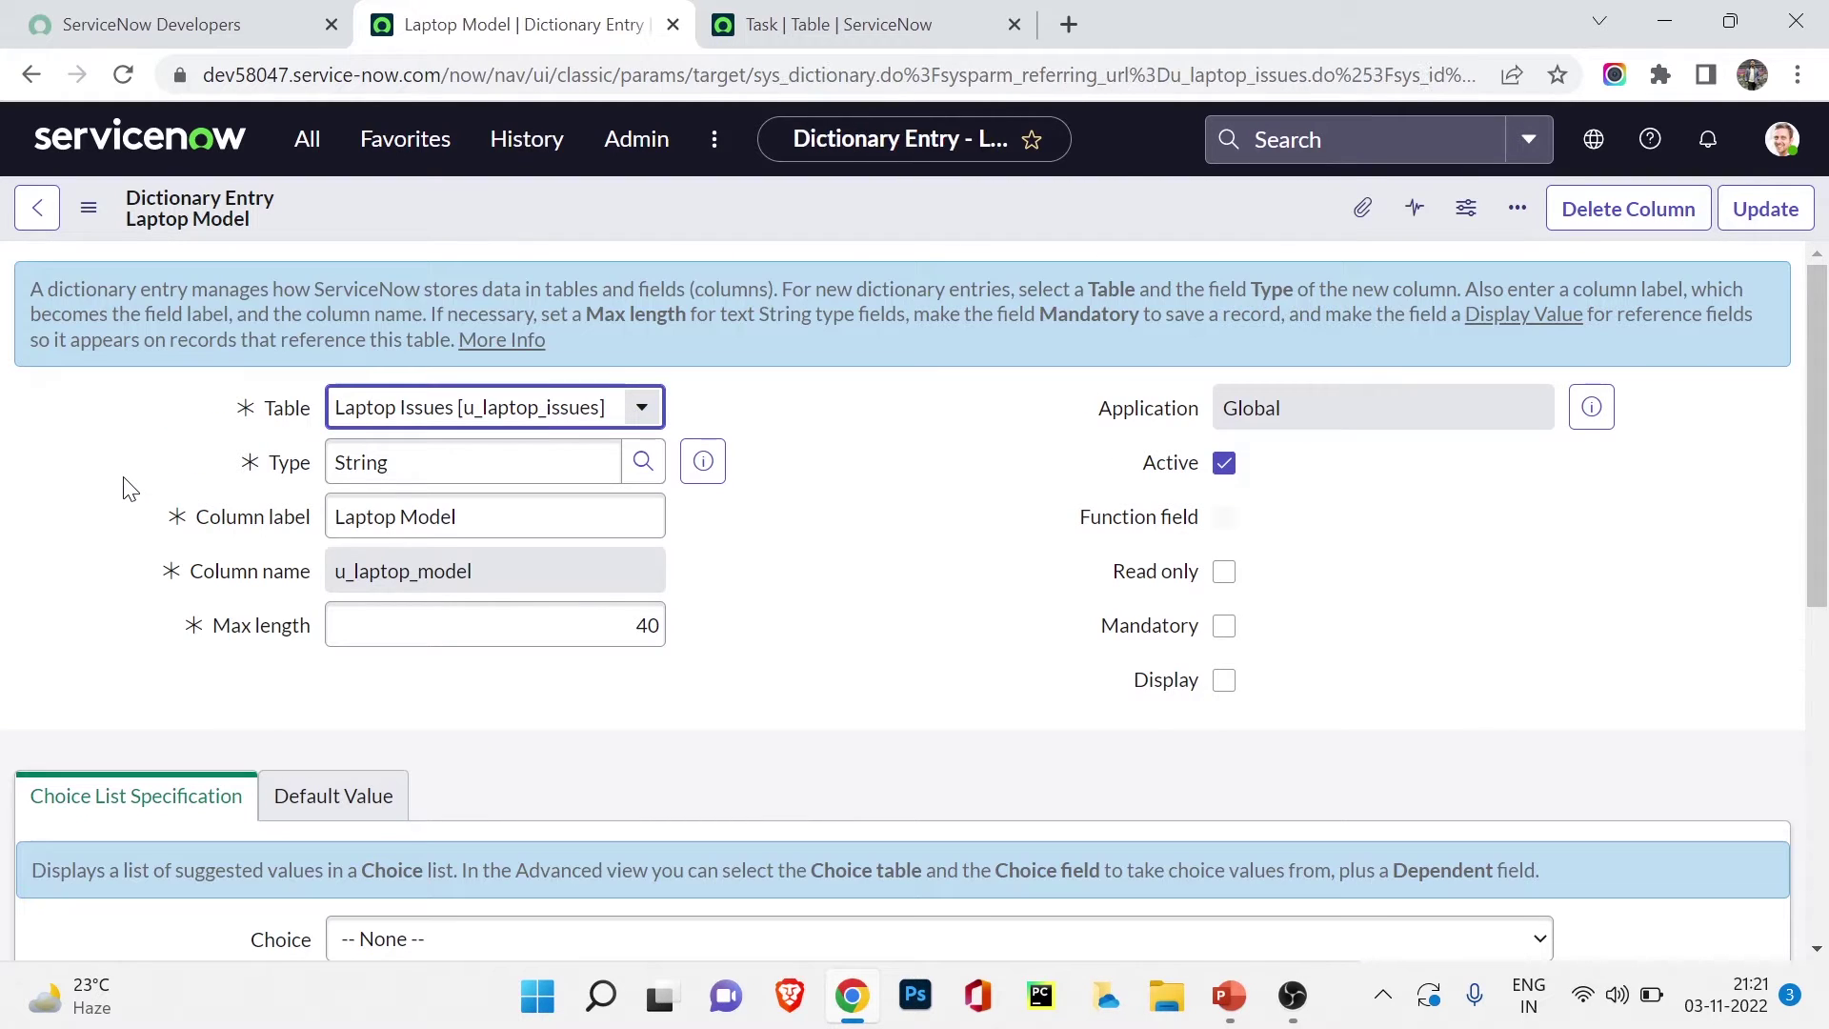
scroll(123, 478, down, 7)
scroll(123, 478, up, 7)
click(301, 136)
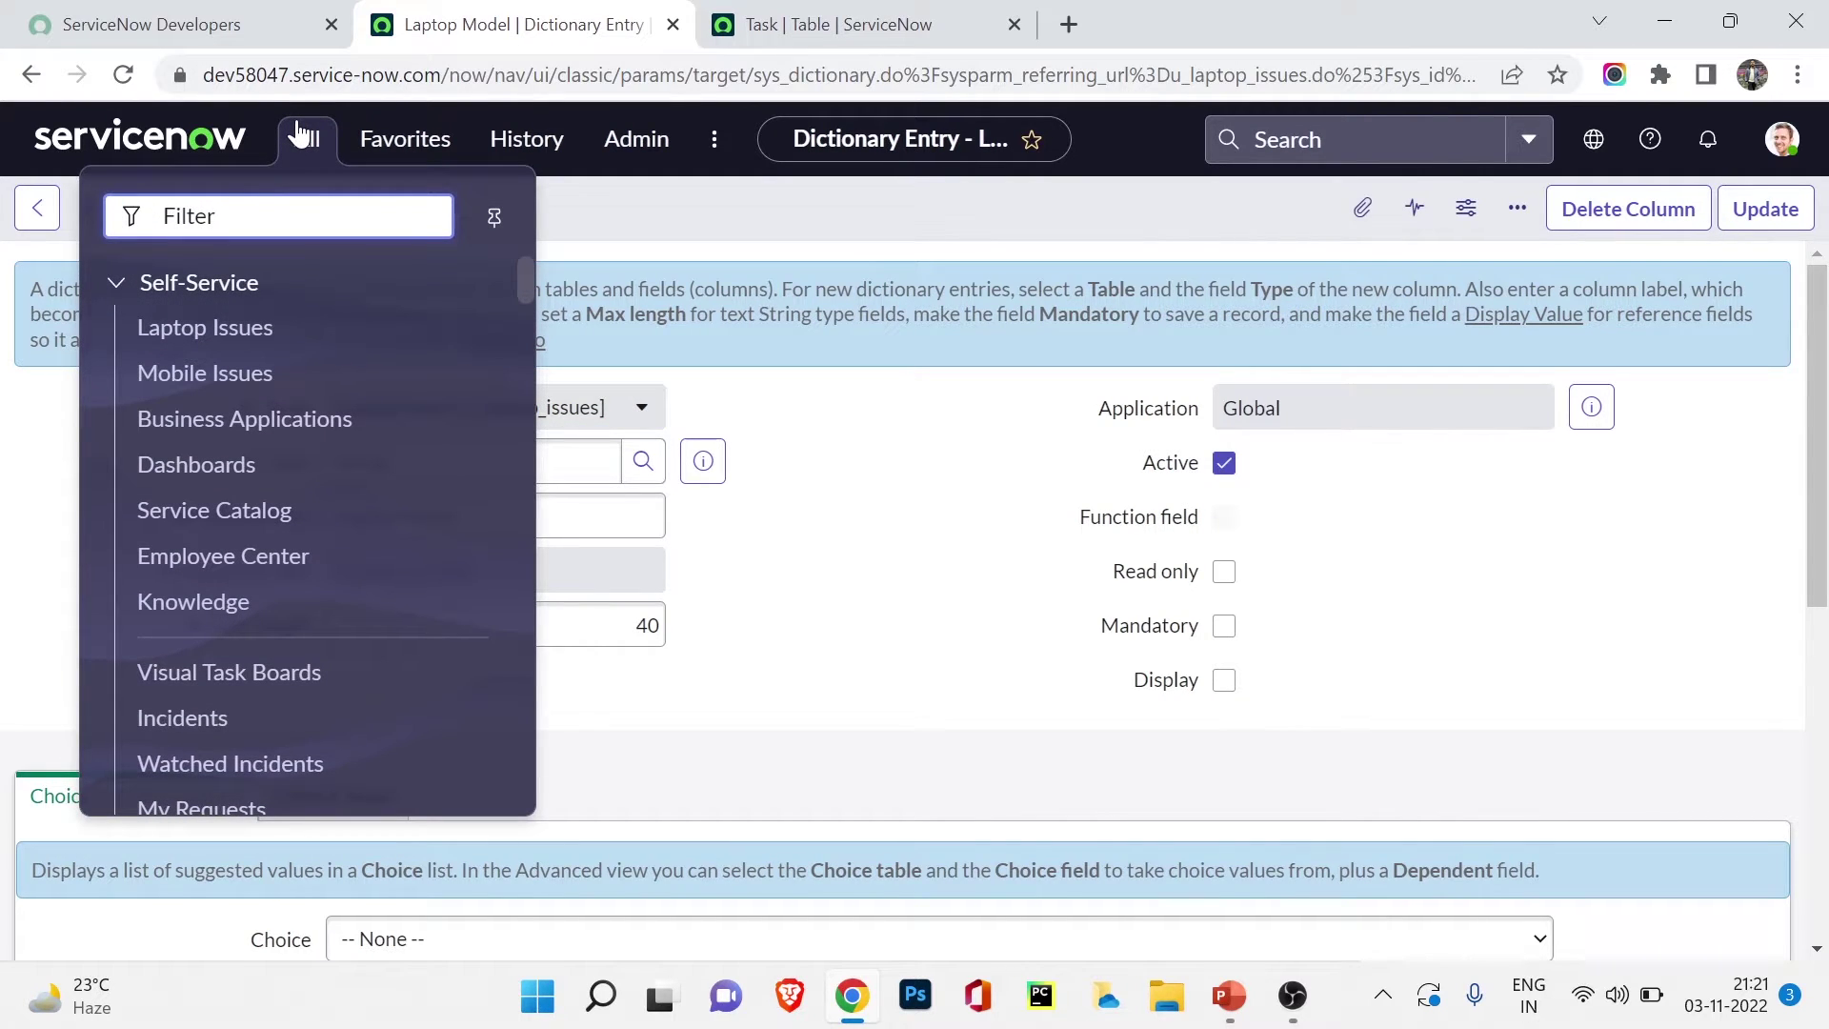
click(812, 417)
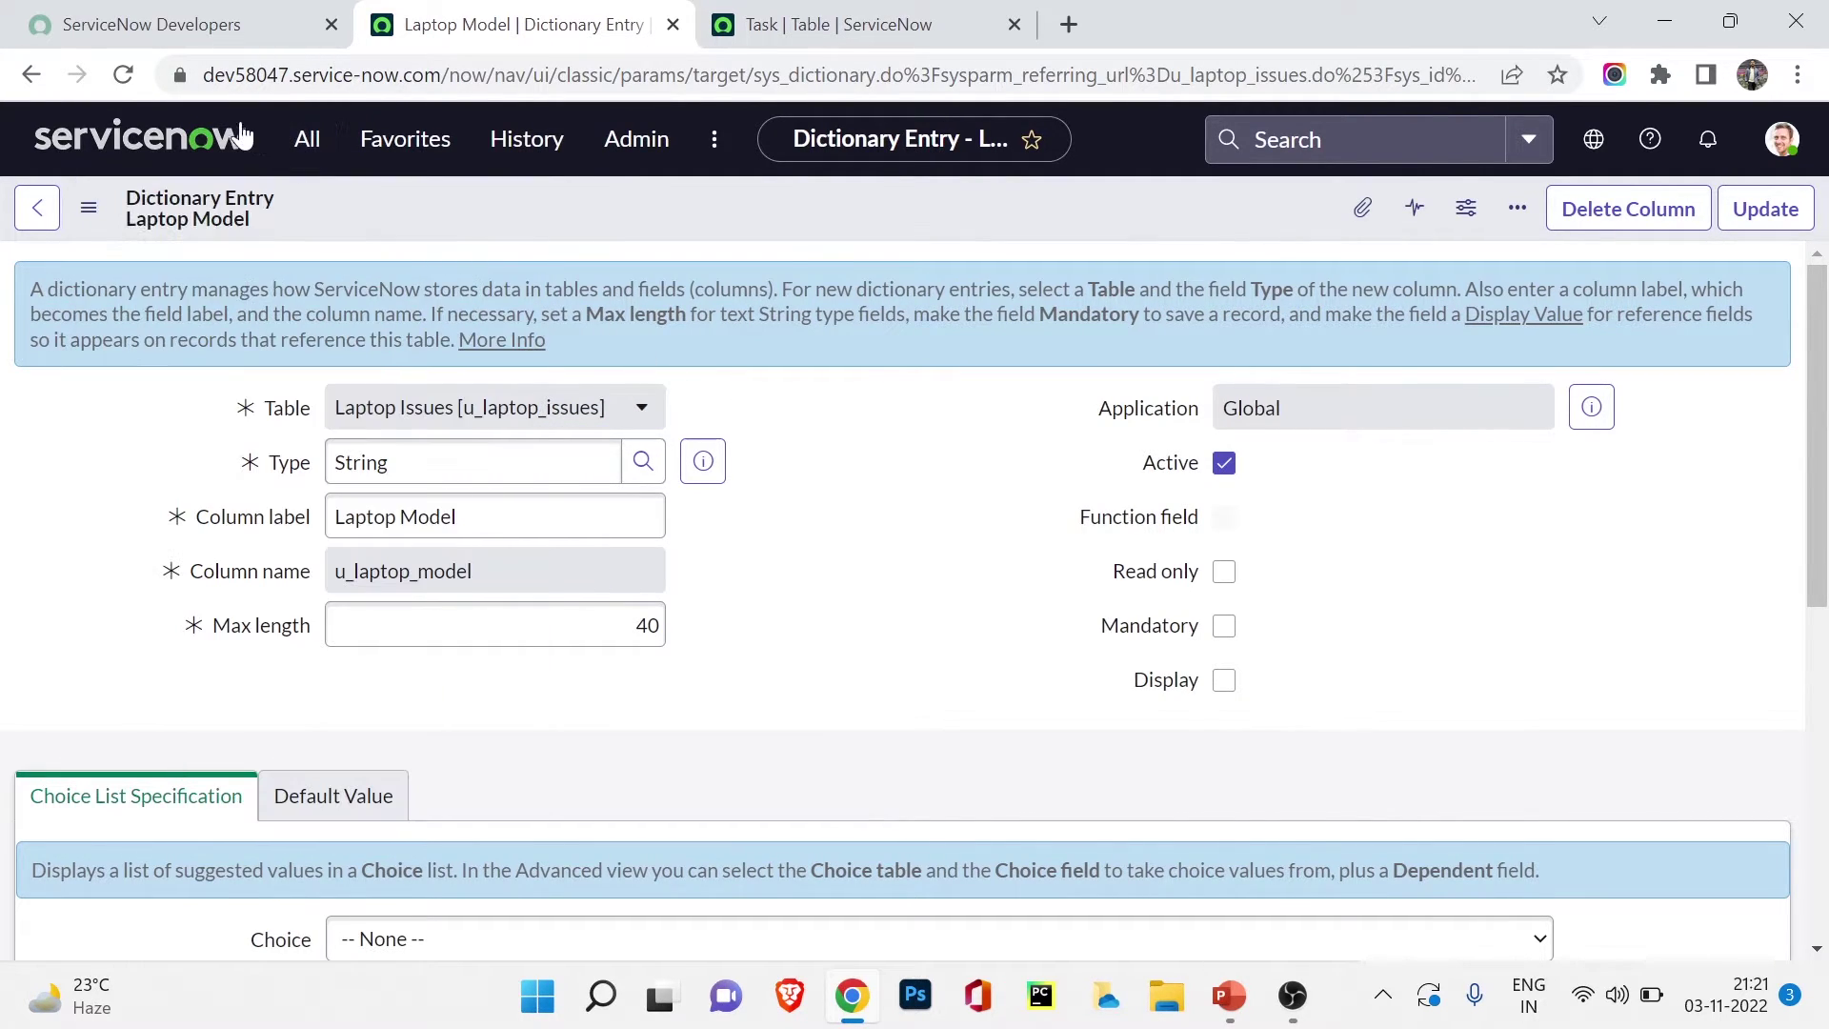
click(292, 145)
In the Task table's Columns list, insert a new row labelled Home address.
click(820, 24)
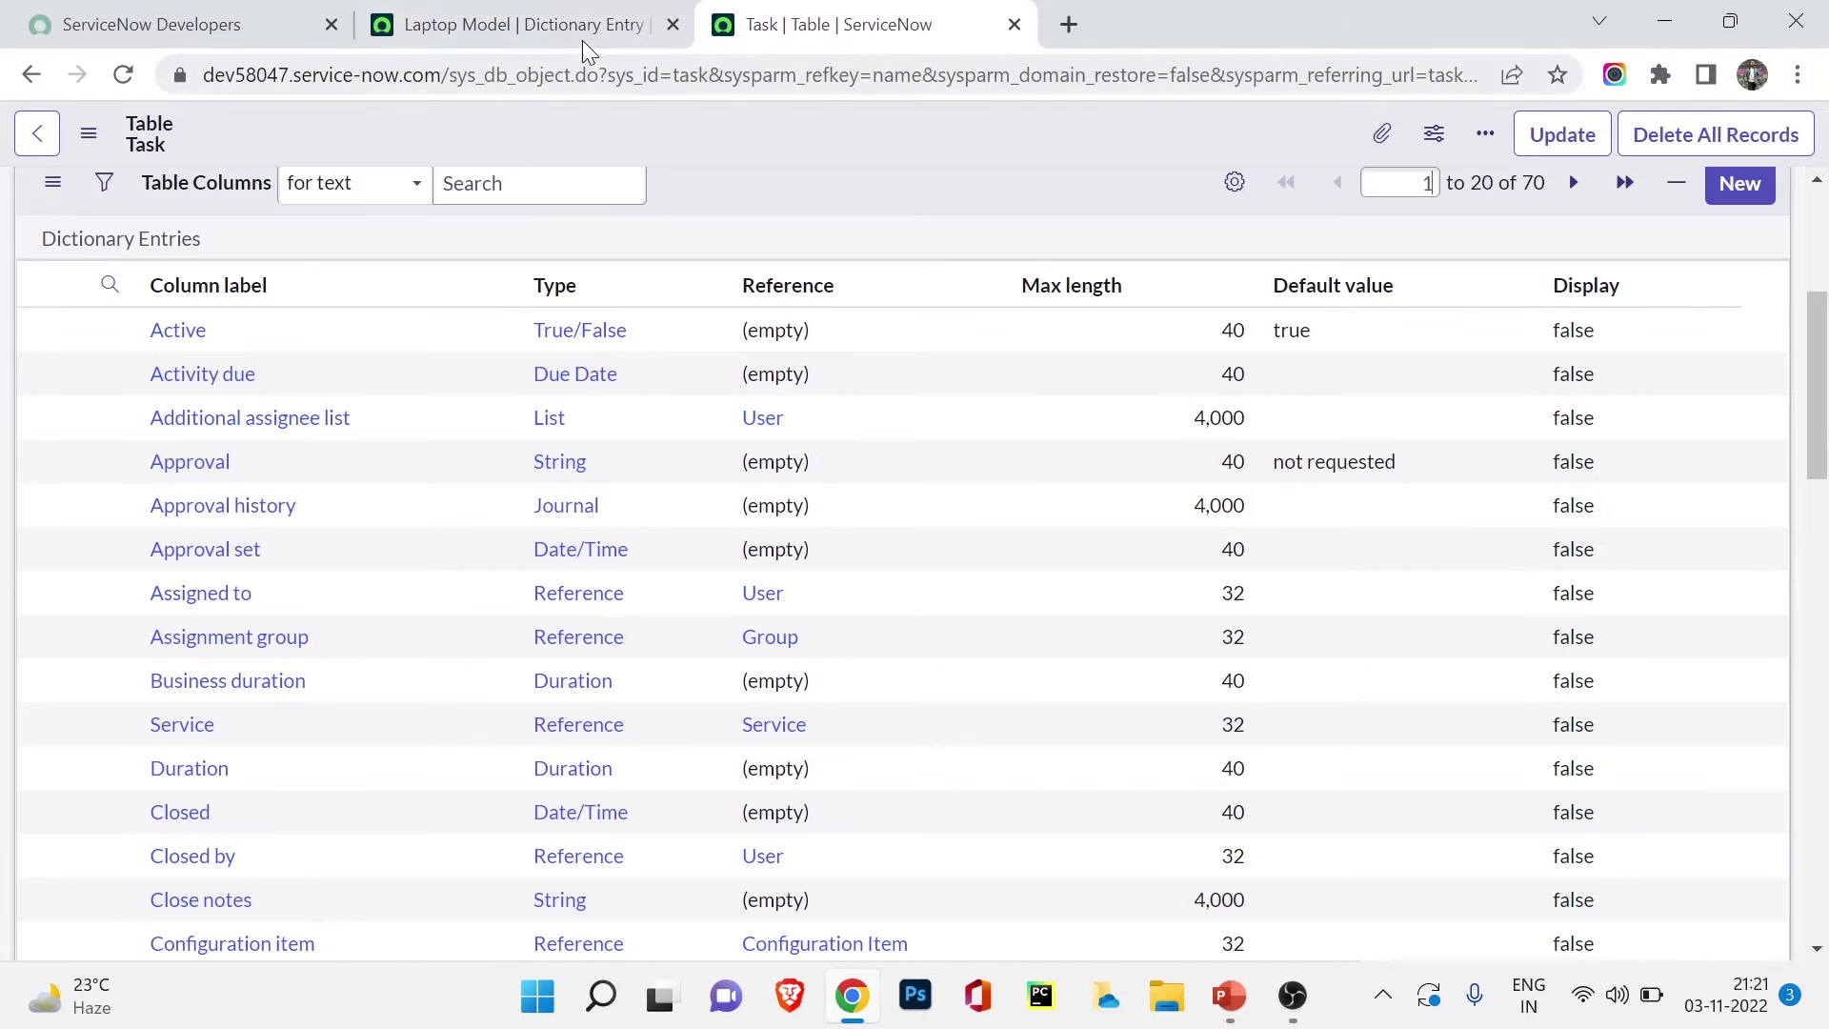
scroll(655, 410, up, 3)
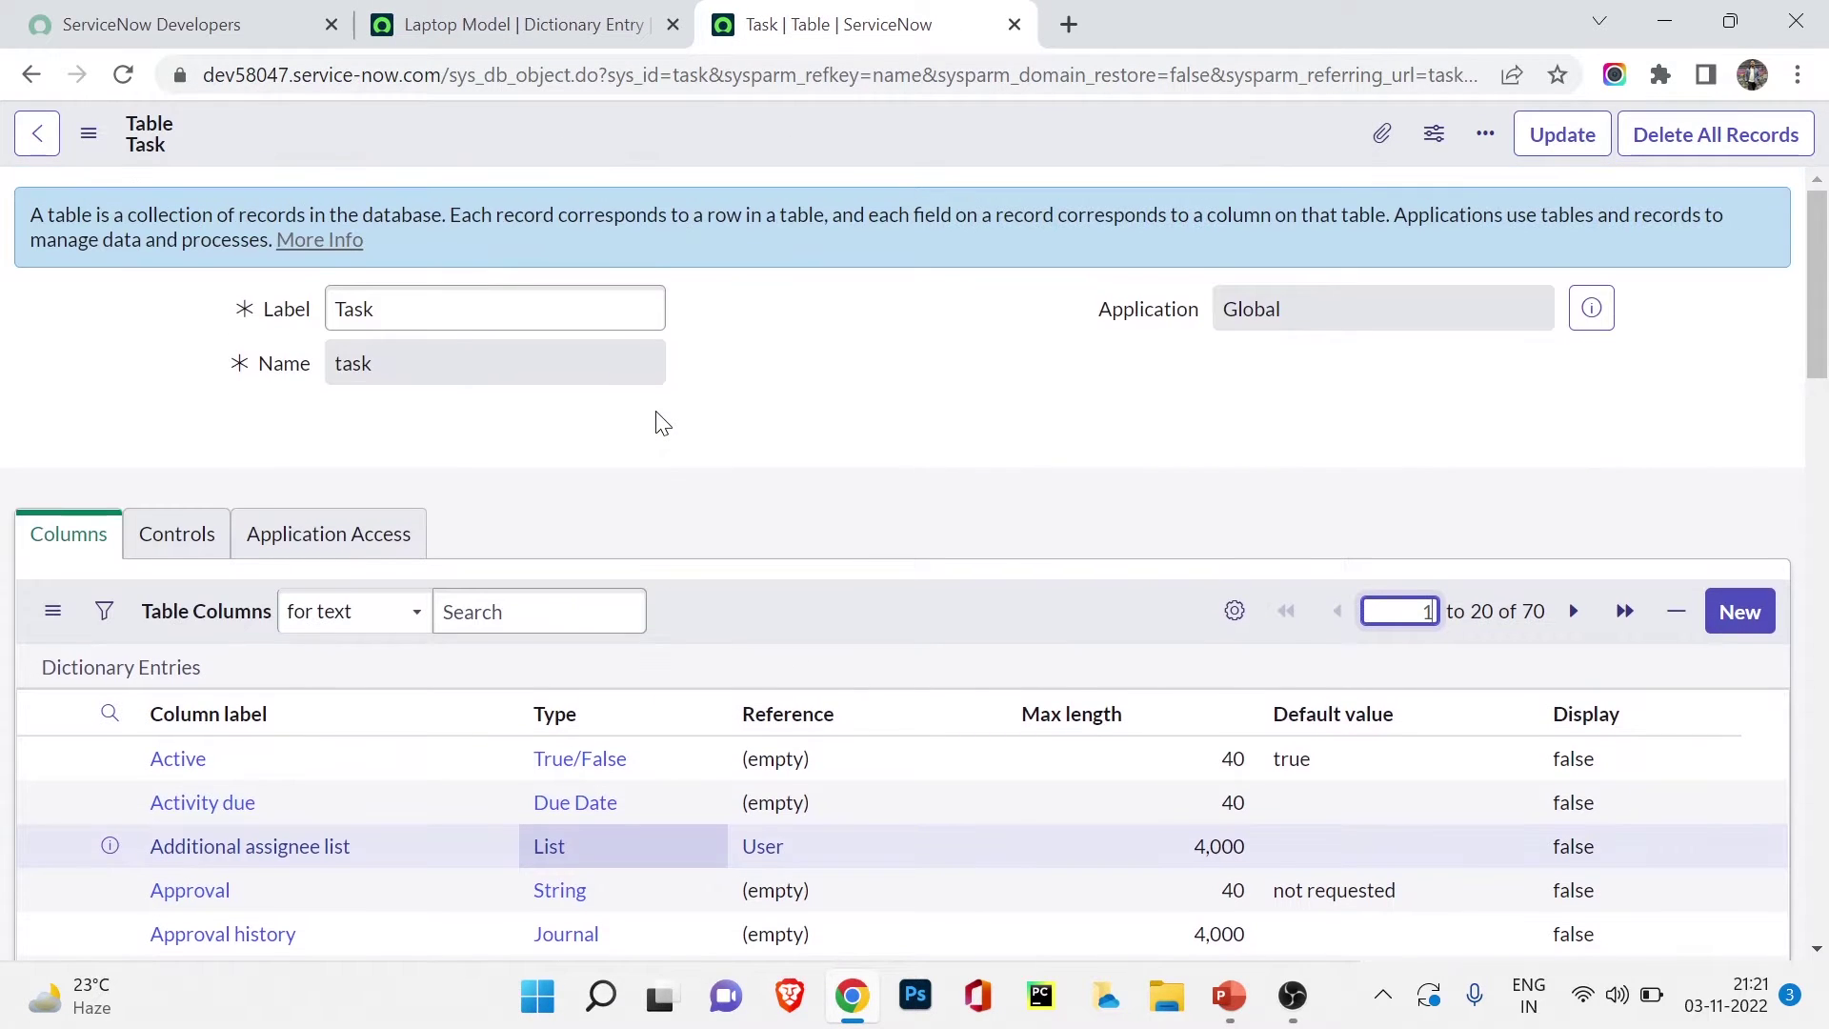
scroll(657, 417, down, 3)
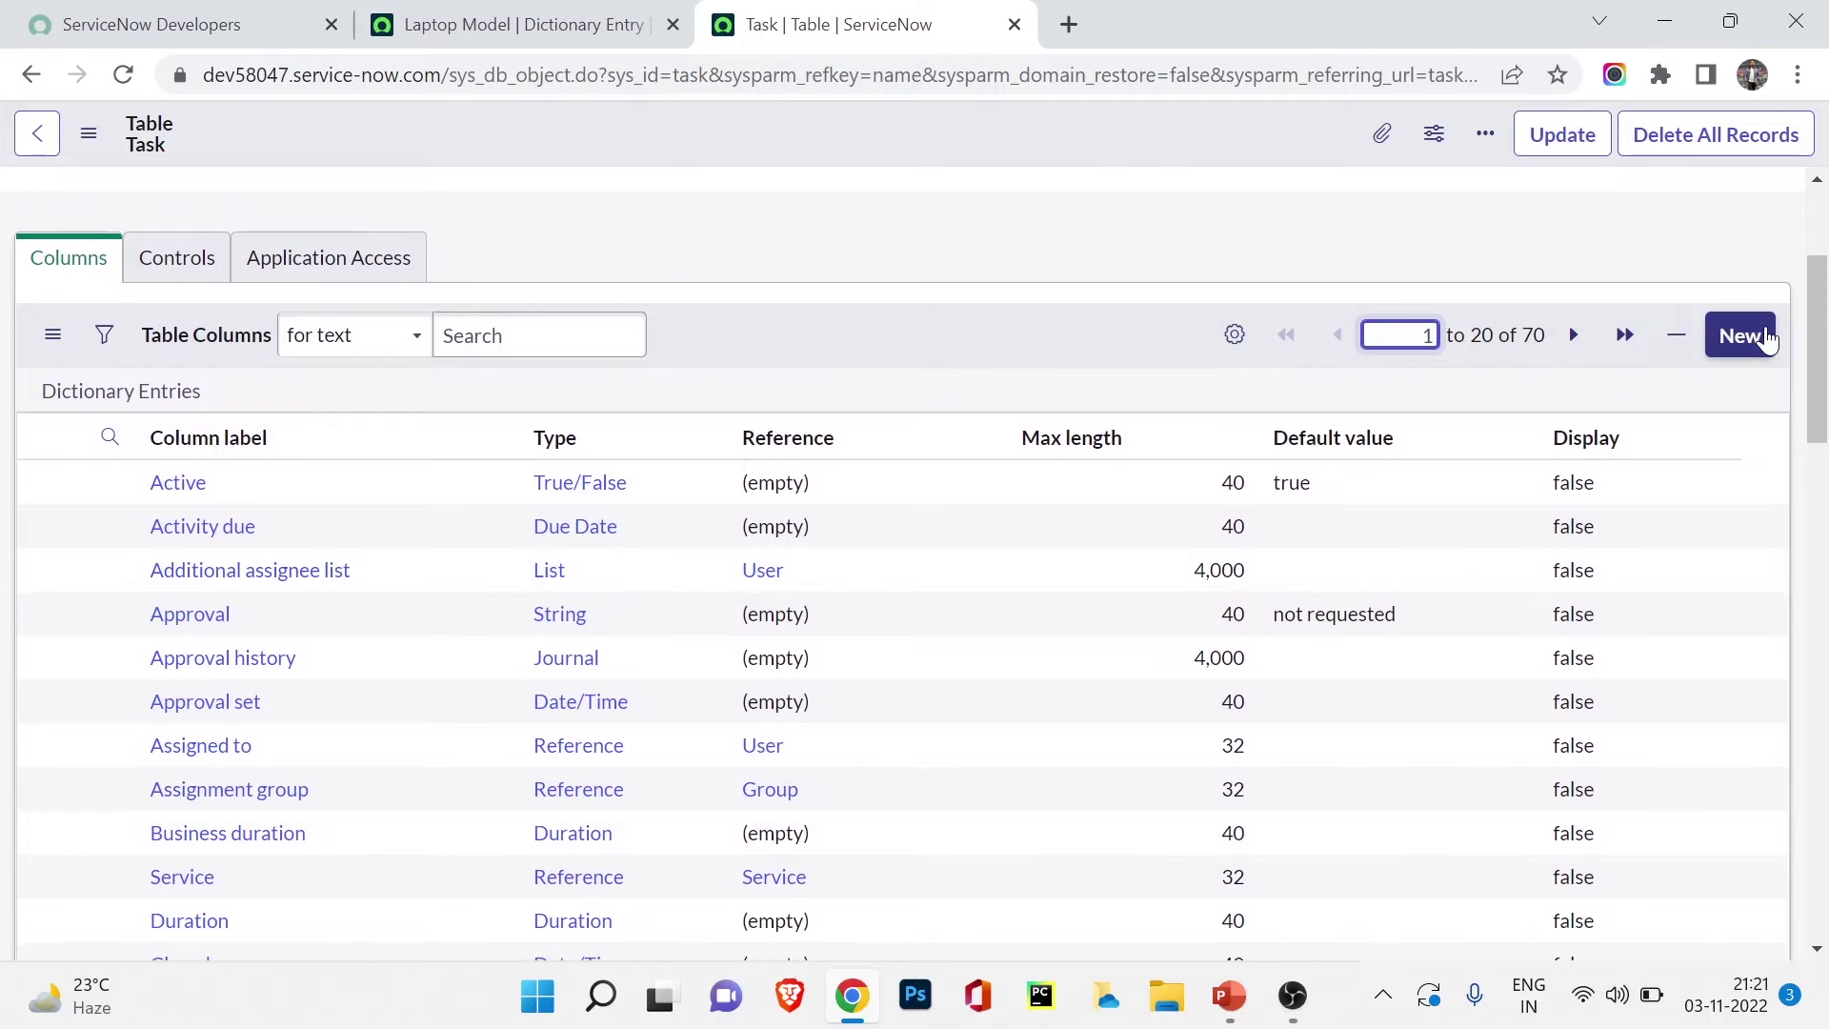
scroll(746, 665, down, 9)
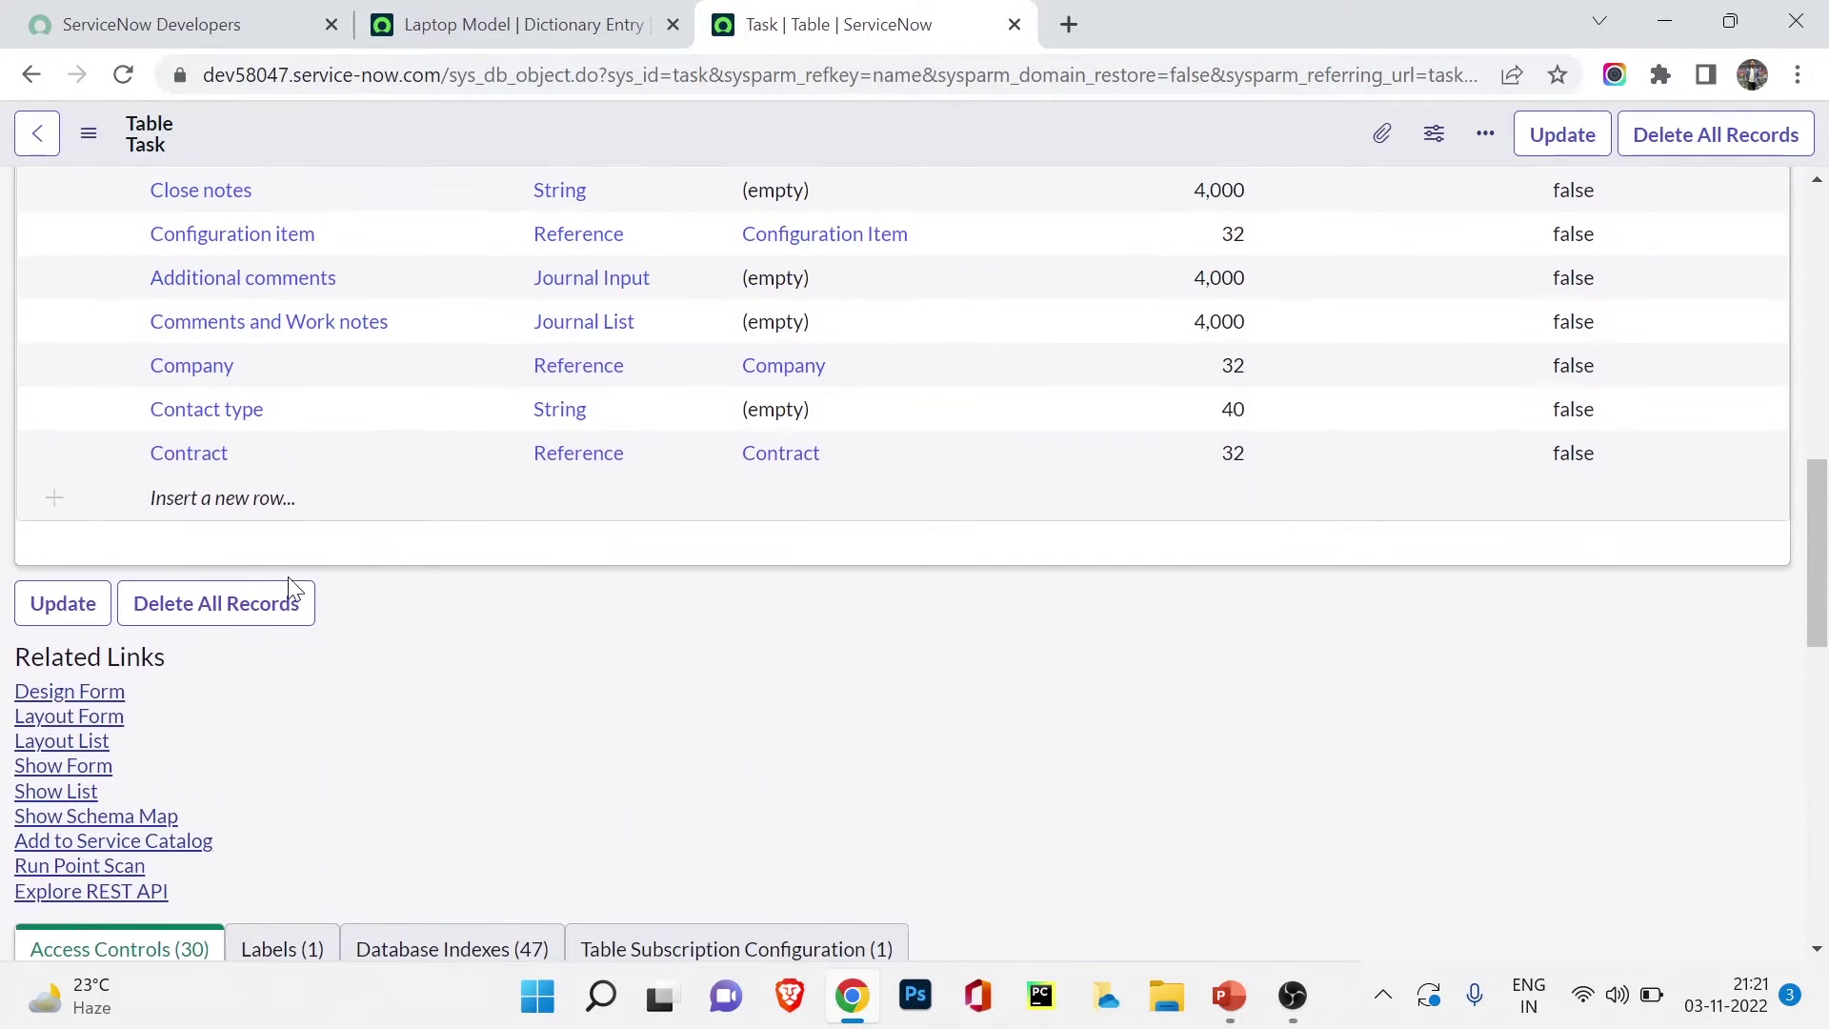
click(205, 502)
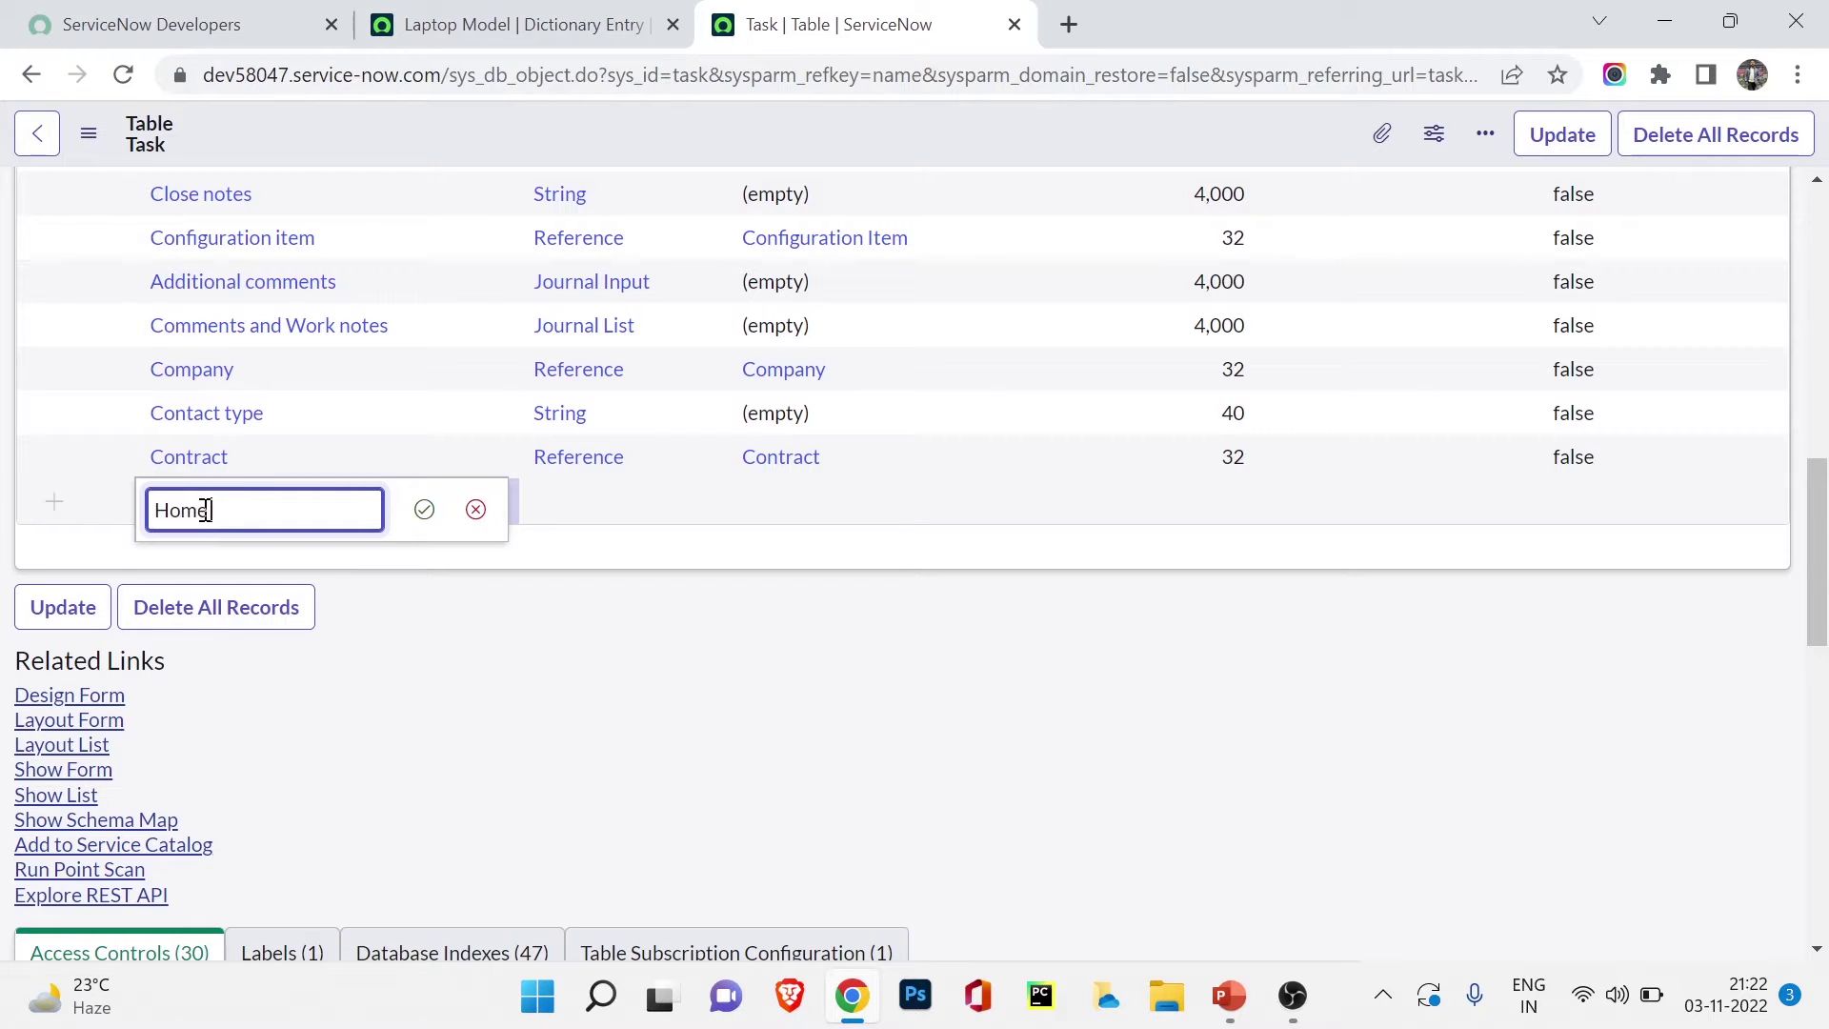
text(ddress)
click(424, 509)
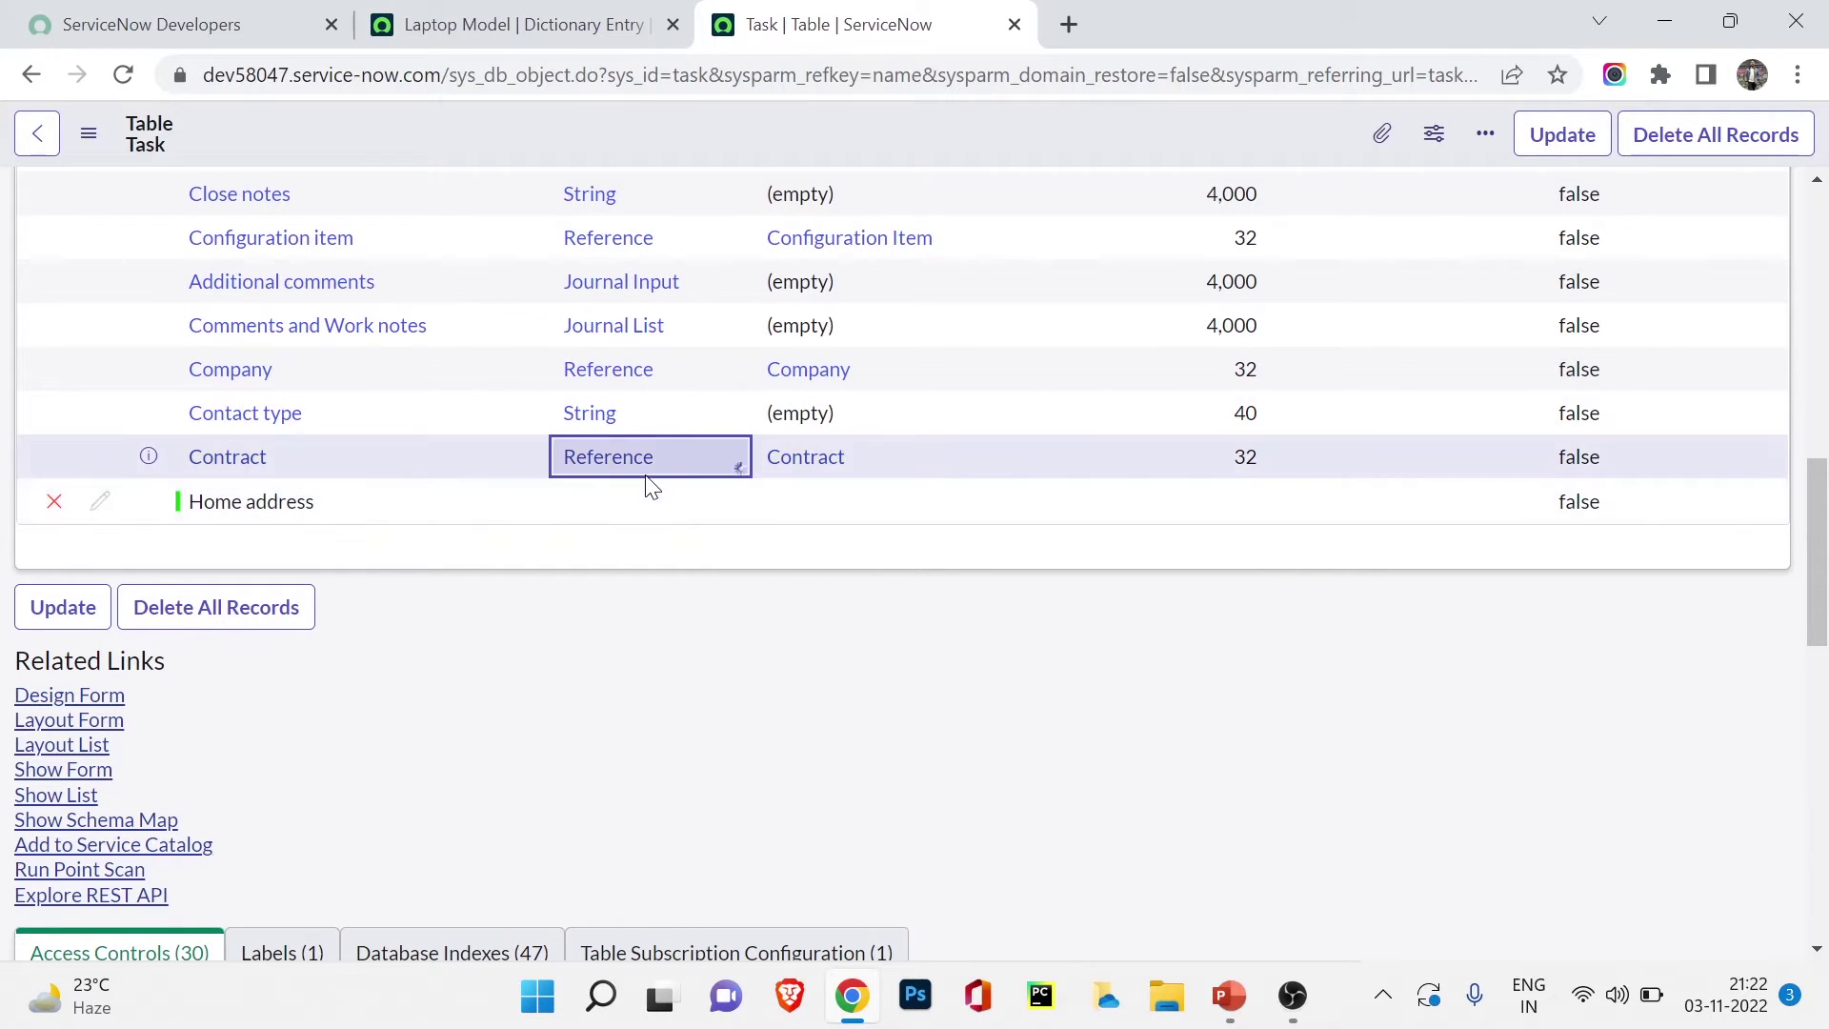
Set the Home address column's type to String and max length to 50.
double_click(625, 501)
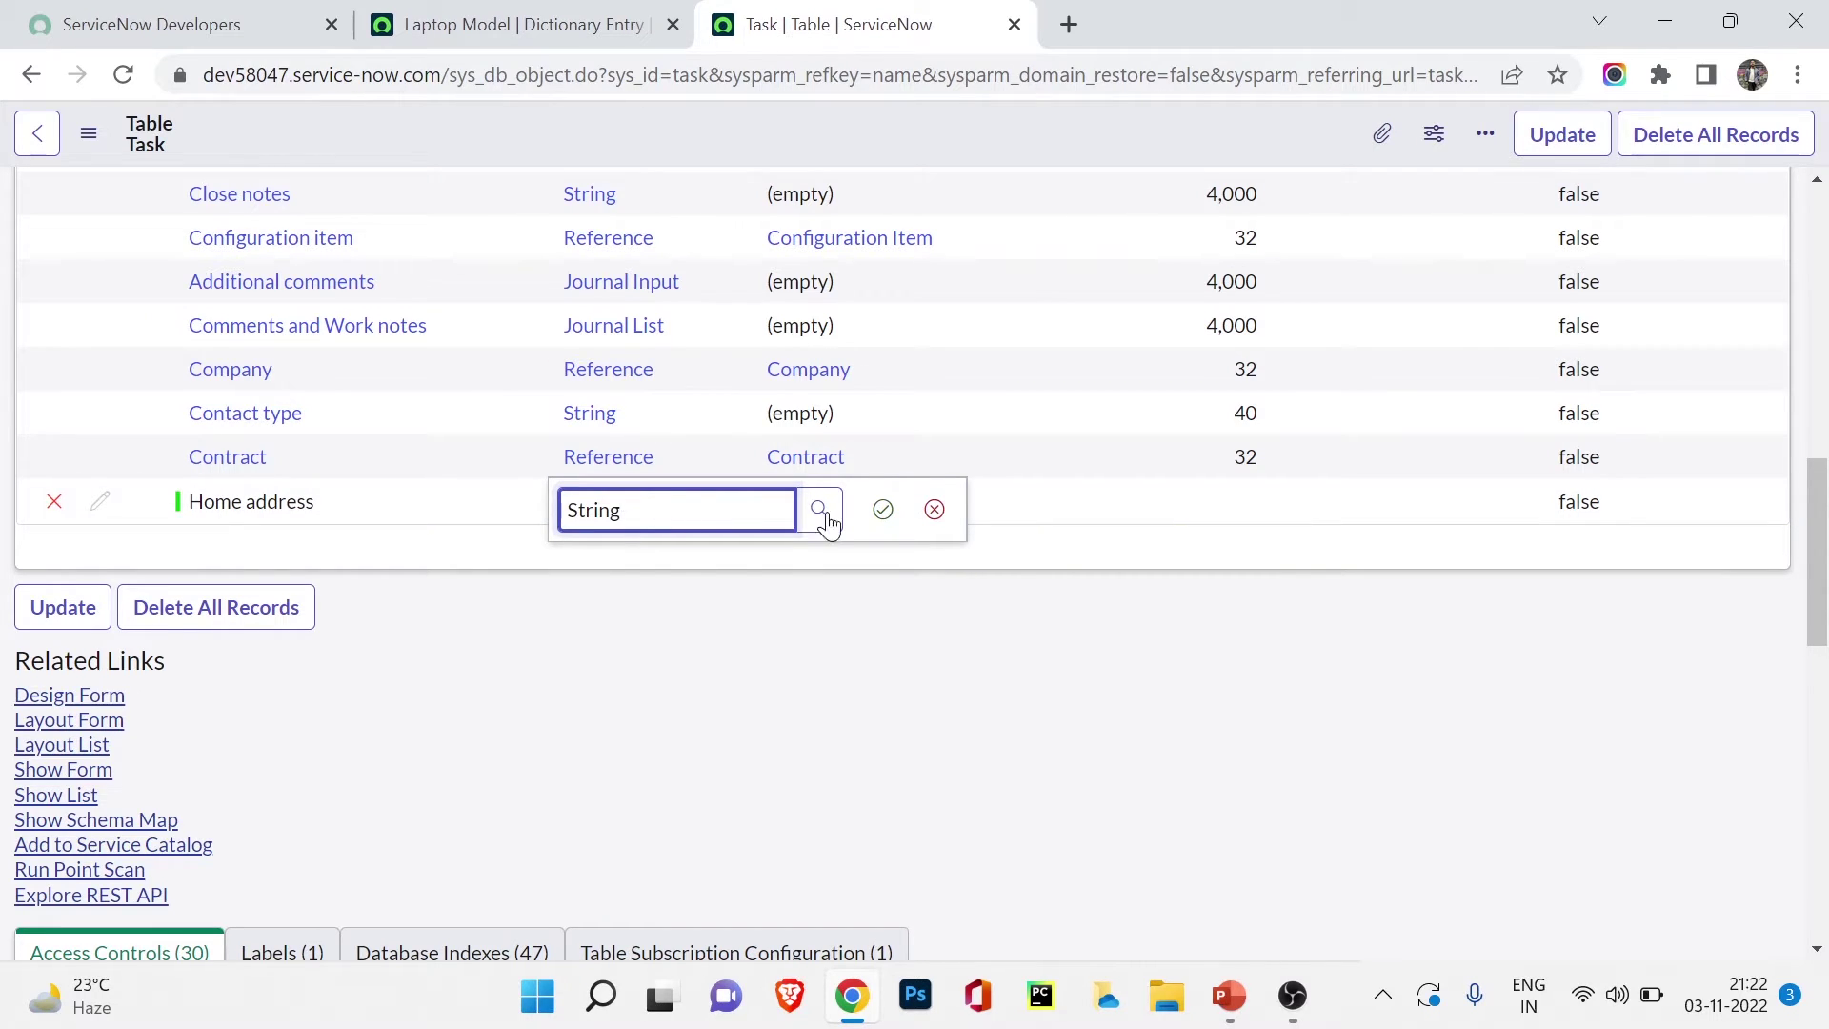
click(699, 587)
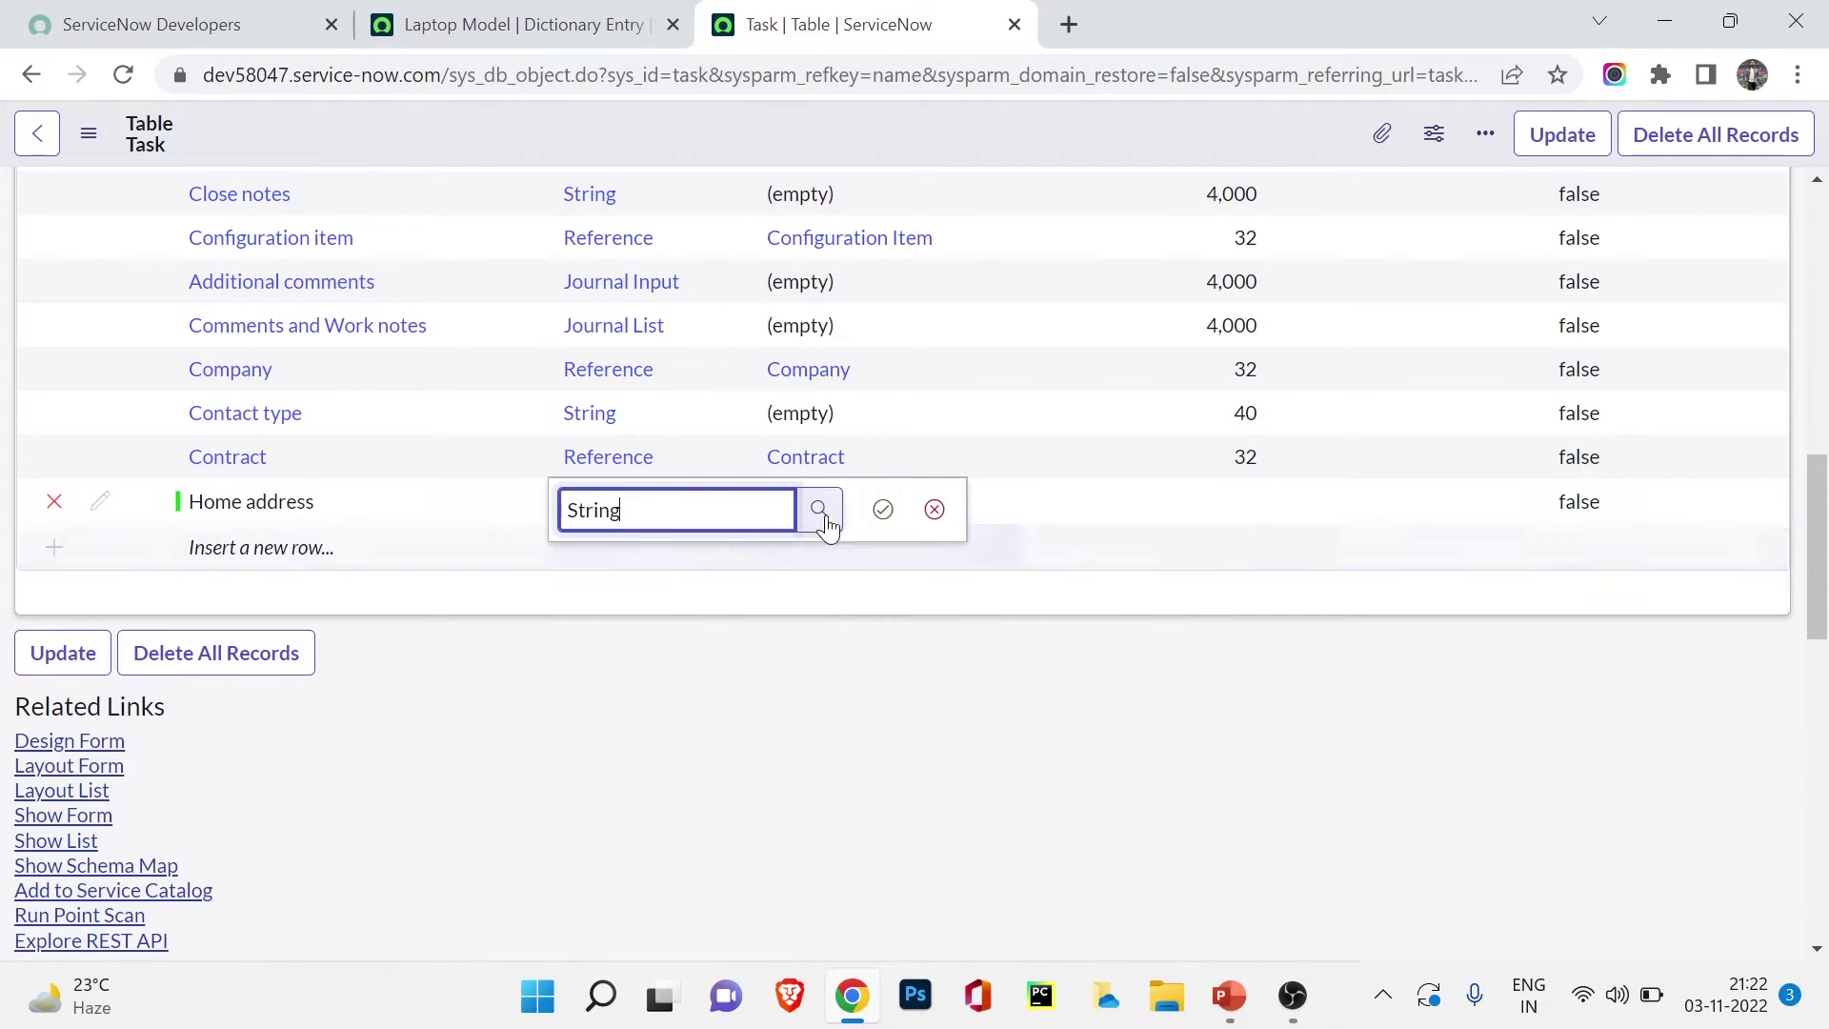
click(882, 510)
drag(1245, 472, 1252, 503)
double_click(1246, 496)
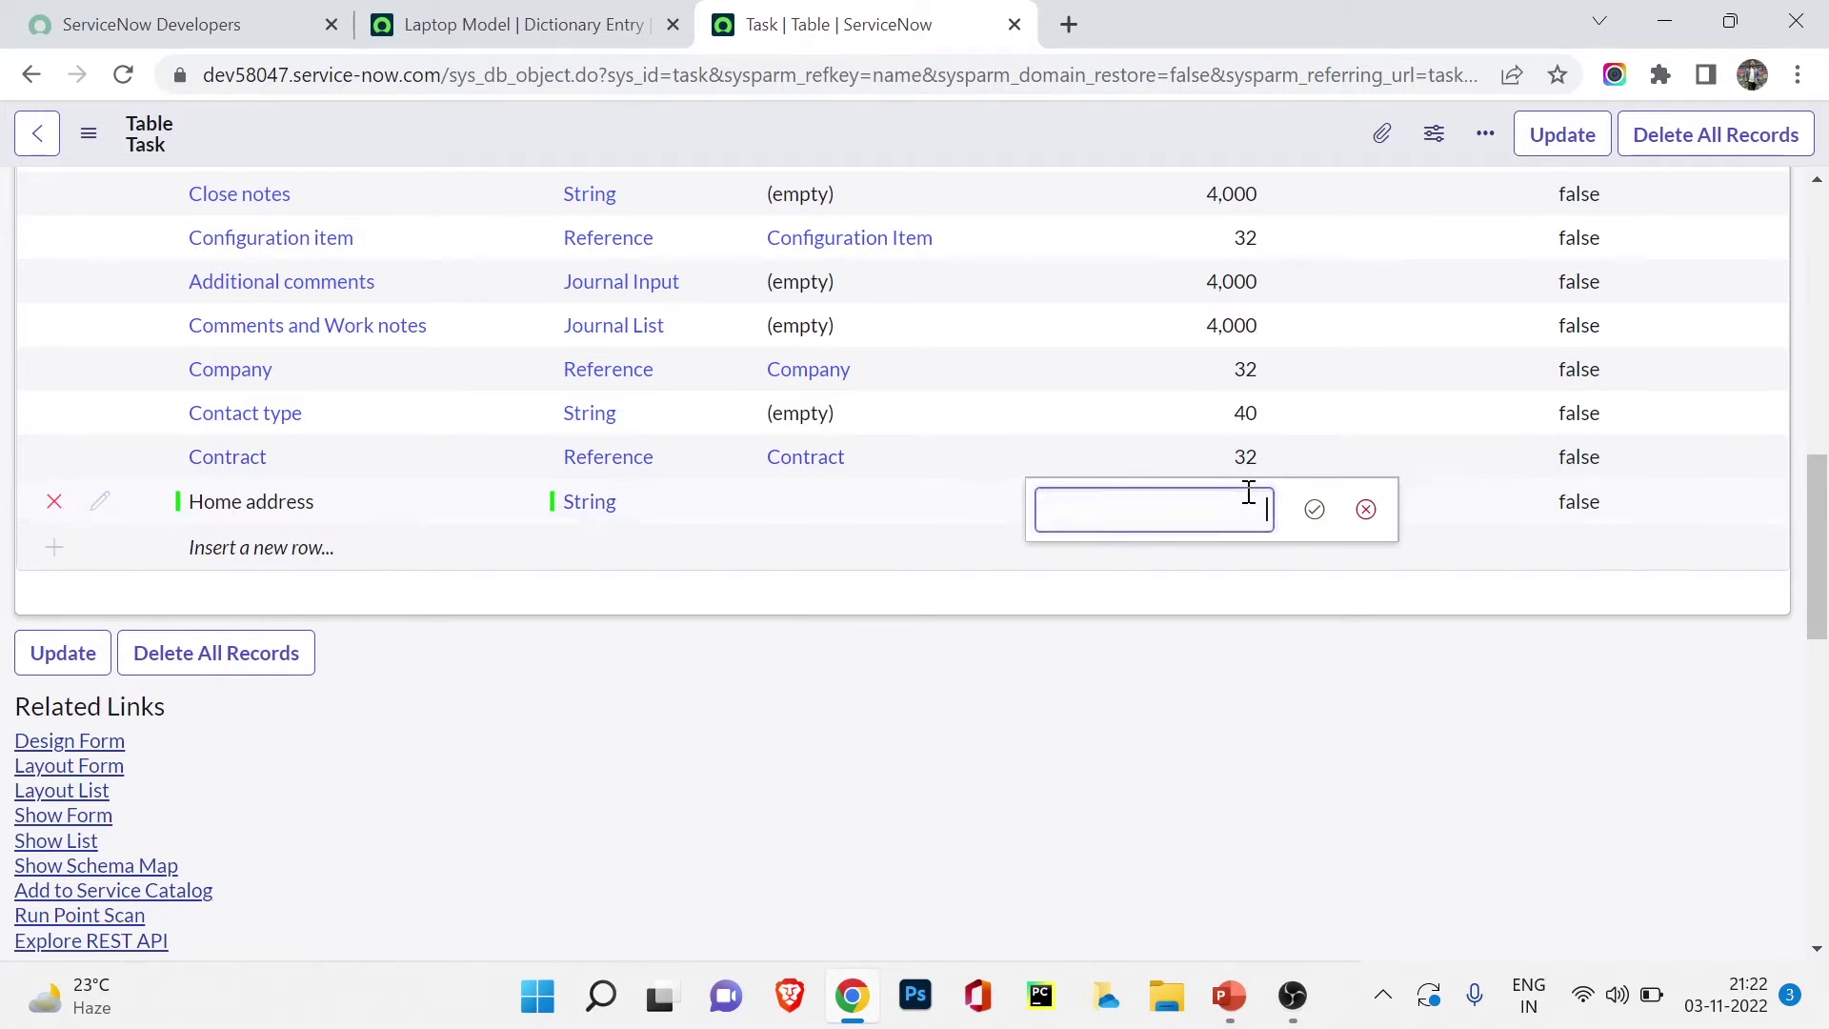
text(50)
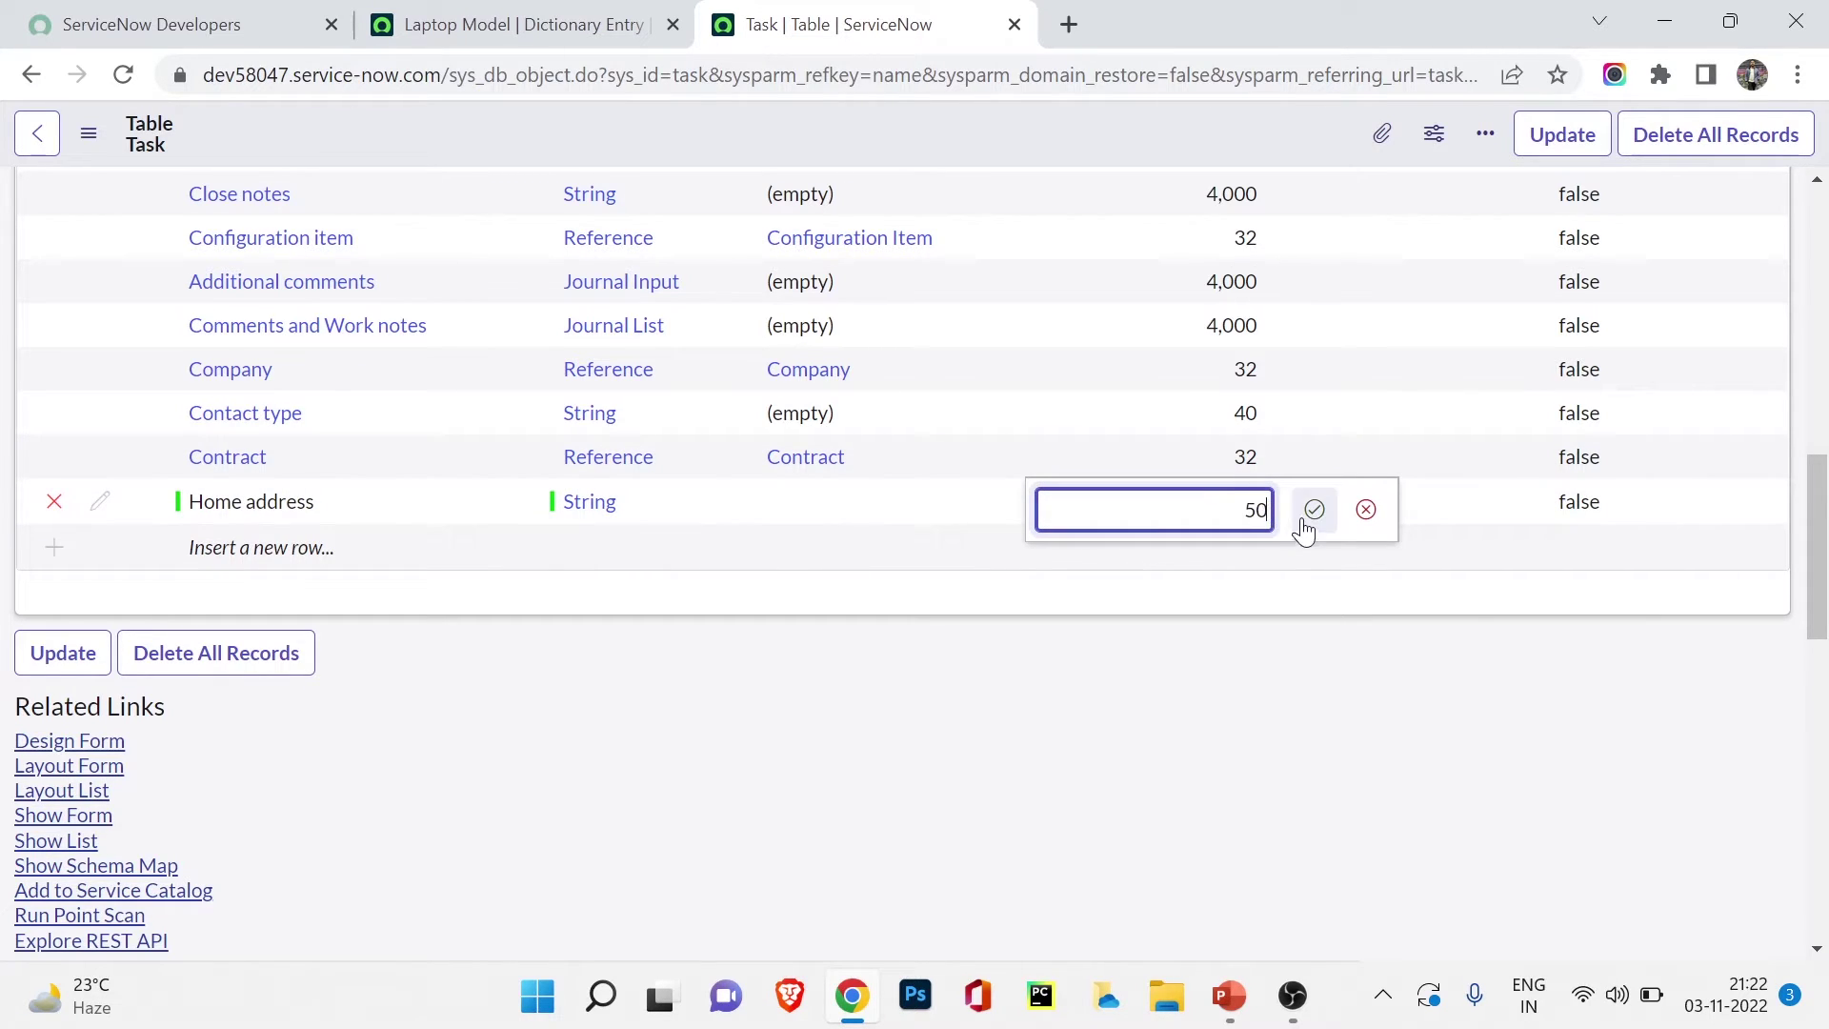
click(1313, 510)
Save the Task table definition with the new column.
scroll(967, 538, up, 8)
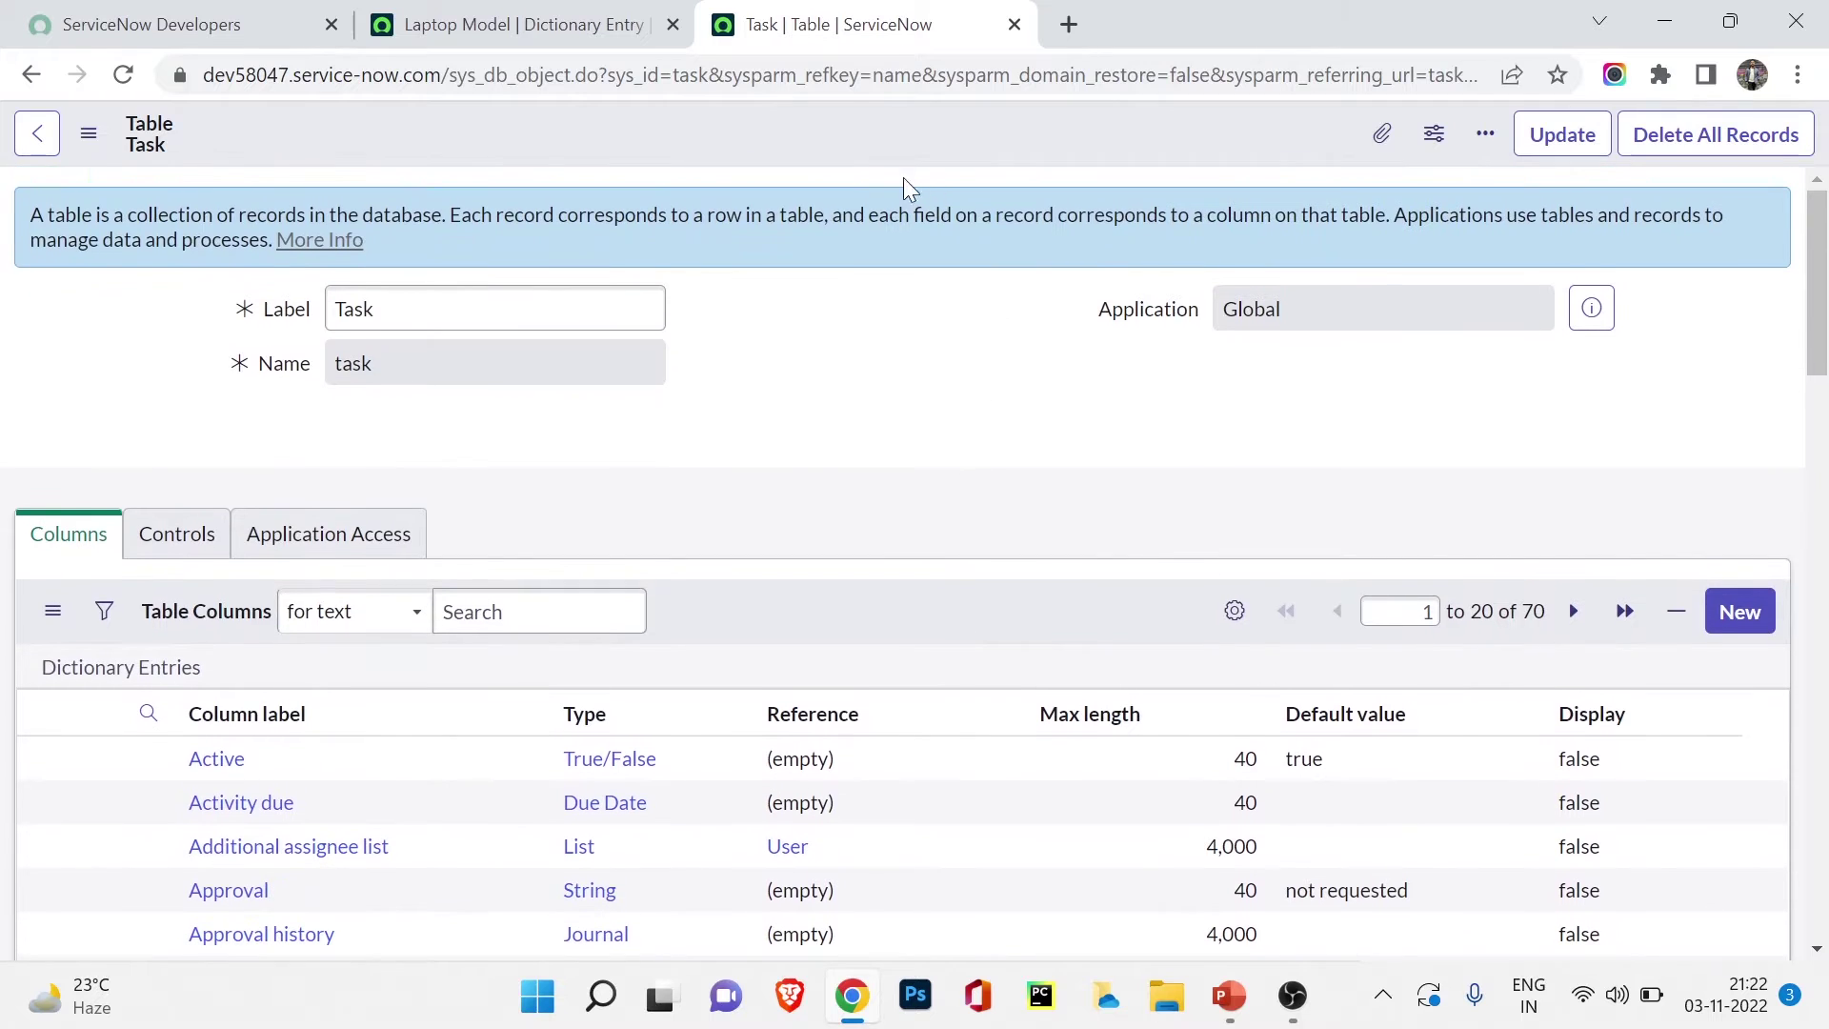
scroll(839, 353, down, 10)
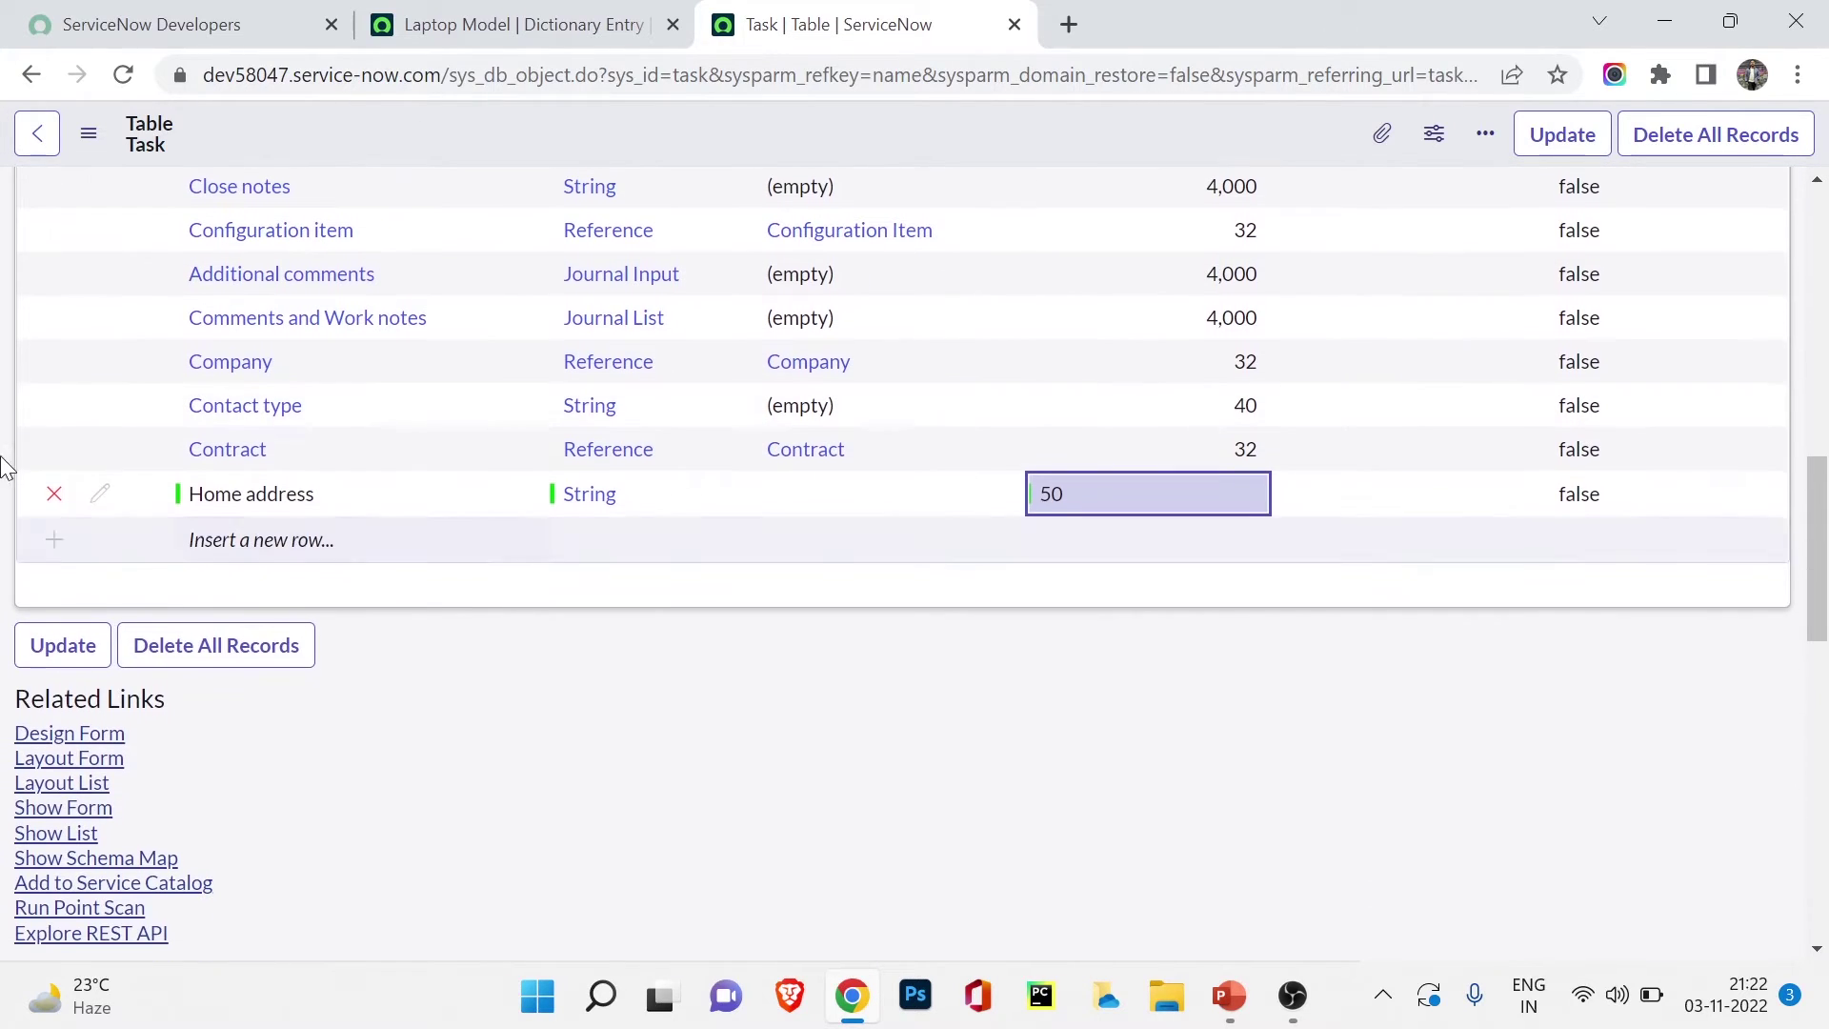
scroll(298, 503, up, 7)
scroll(298, 503, up, 5)
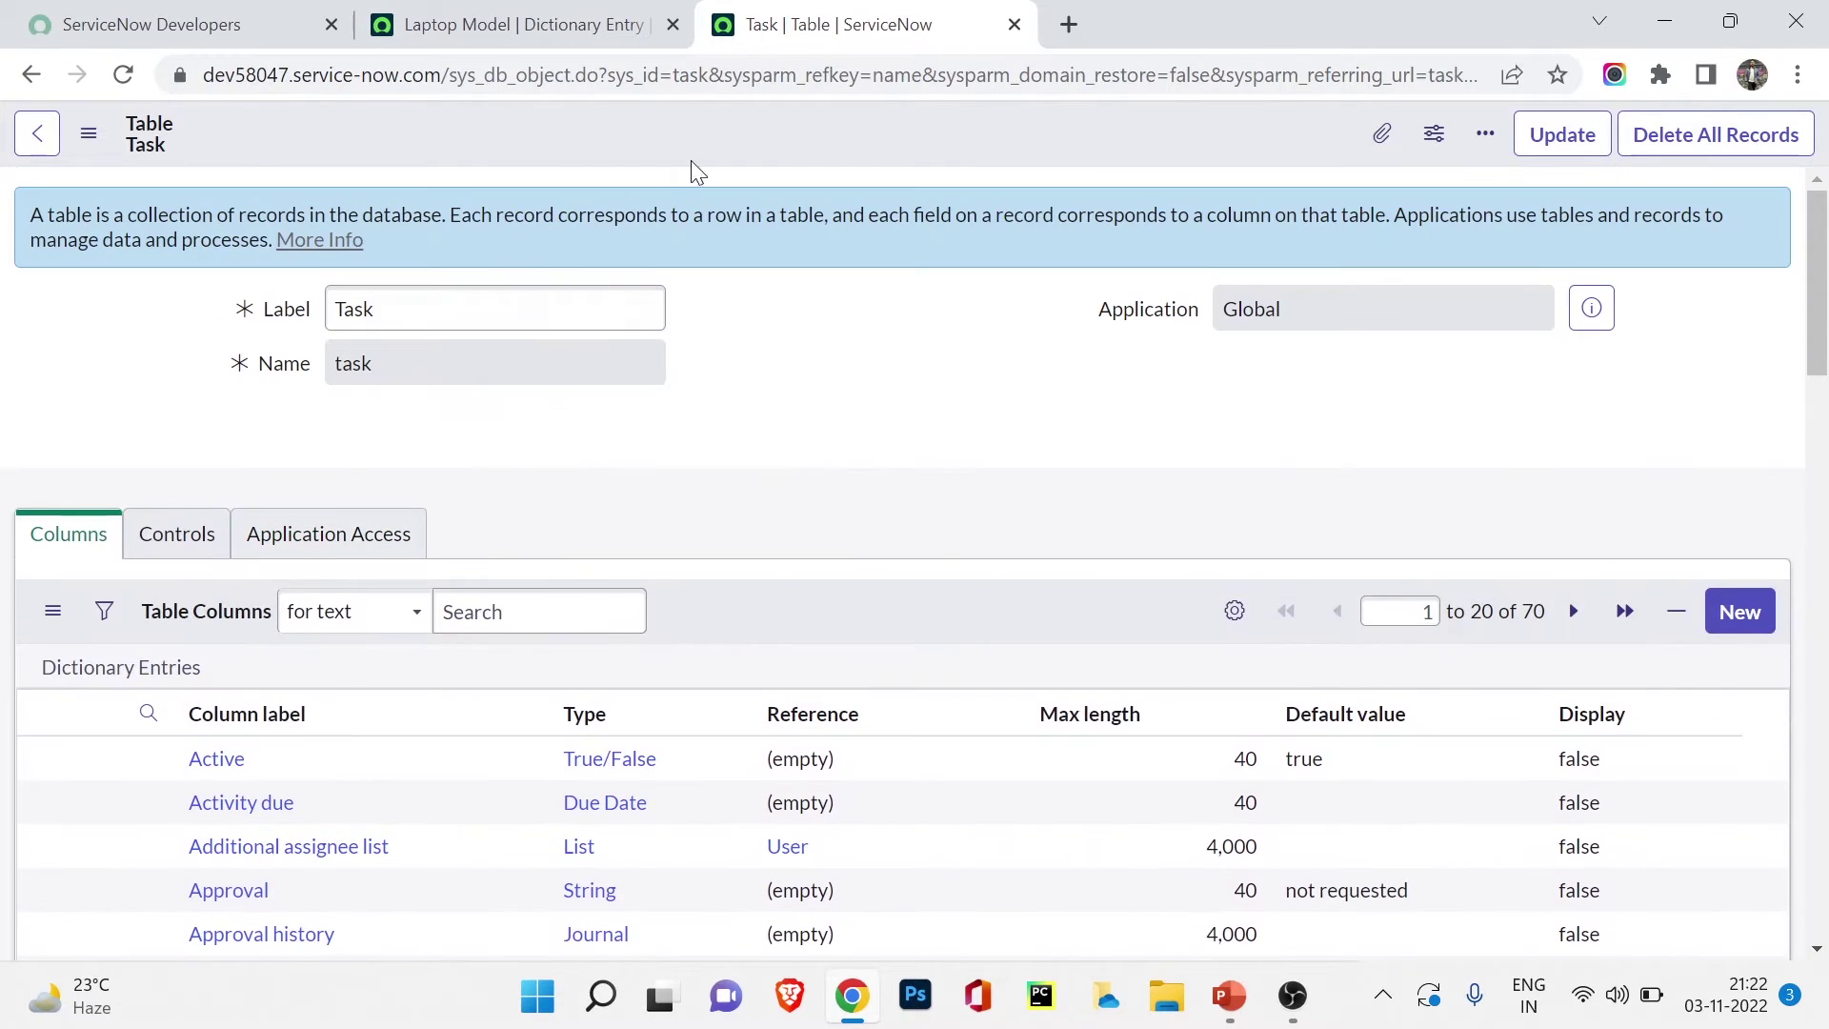
right_click(829, 110)
click(870, 141)
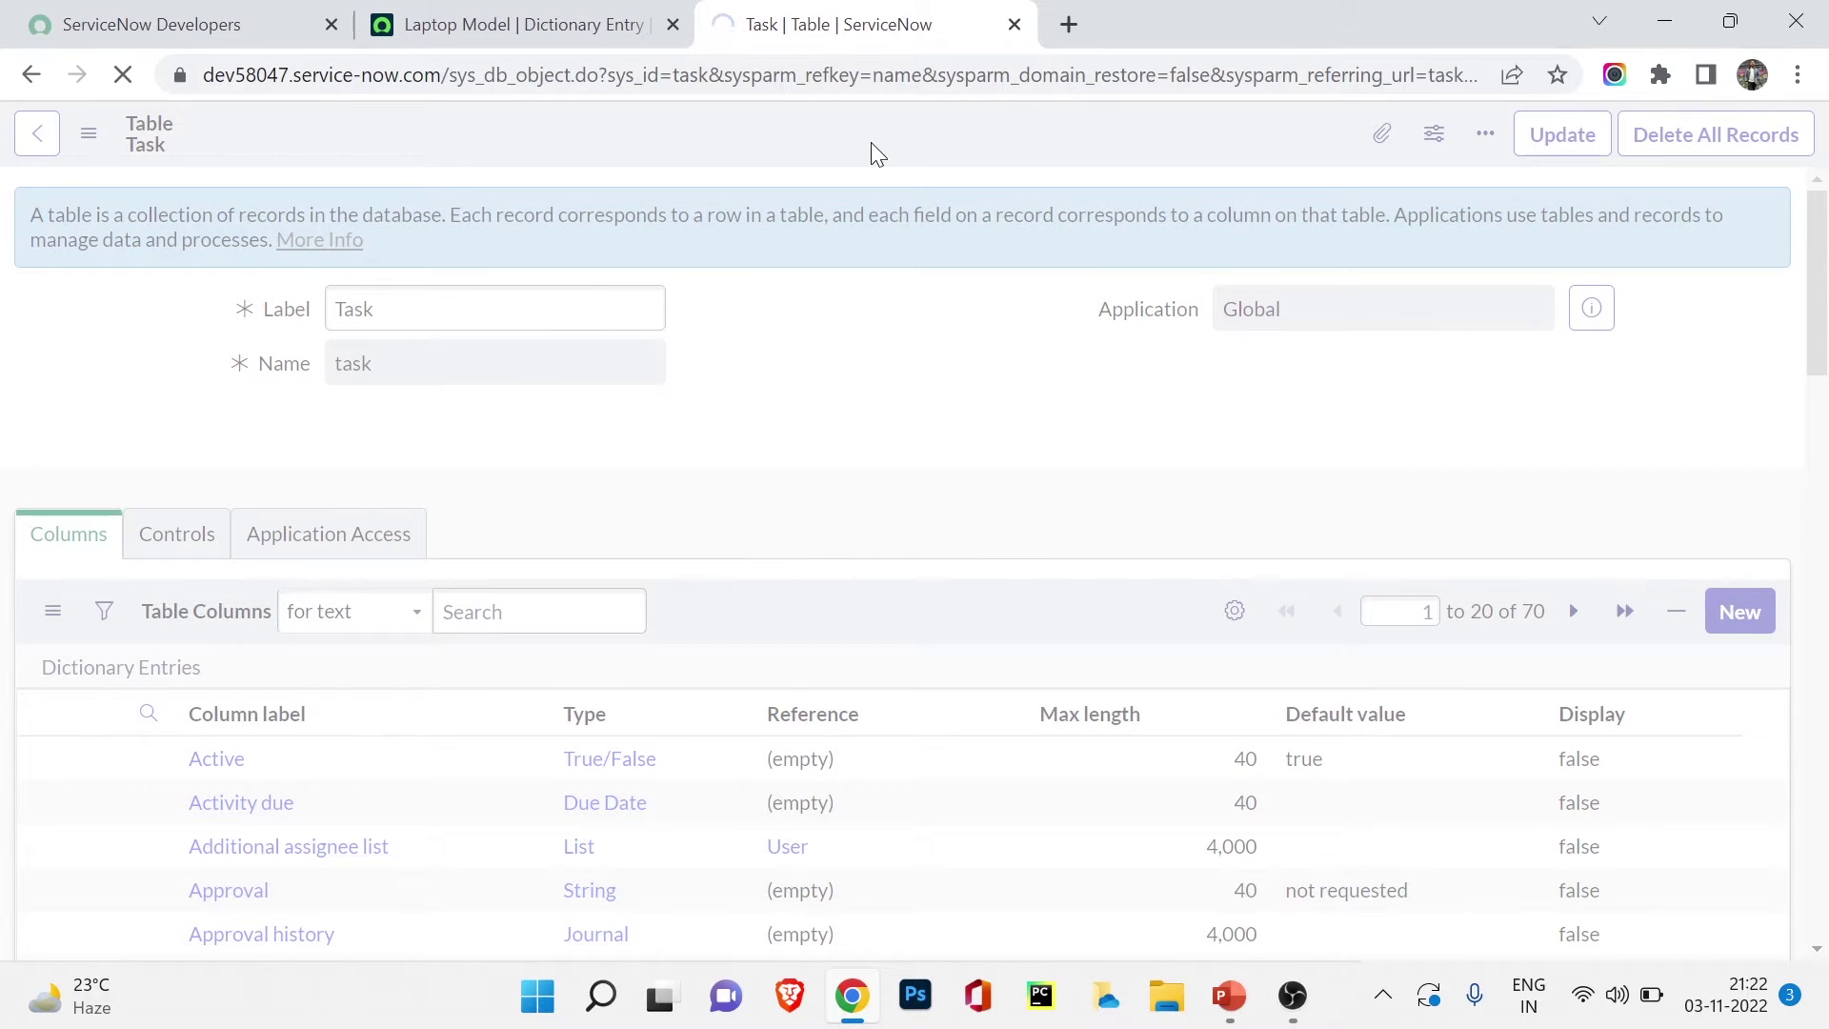
Return to the Laptop Issues list and start a new record, LAPTOP0103.
key(ctrl+shift+Tab)
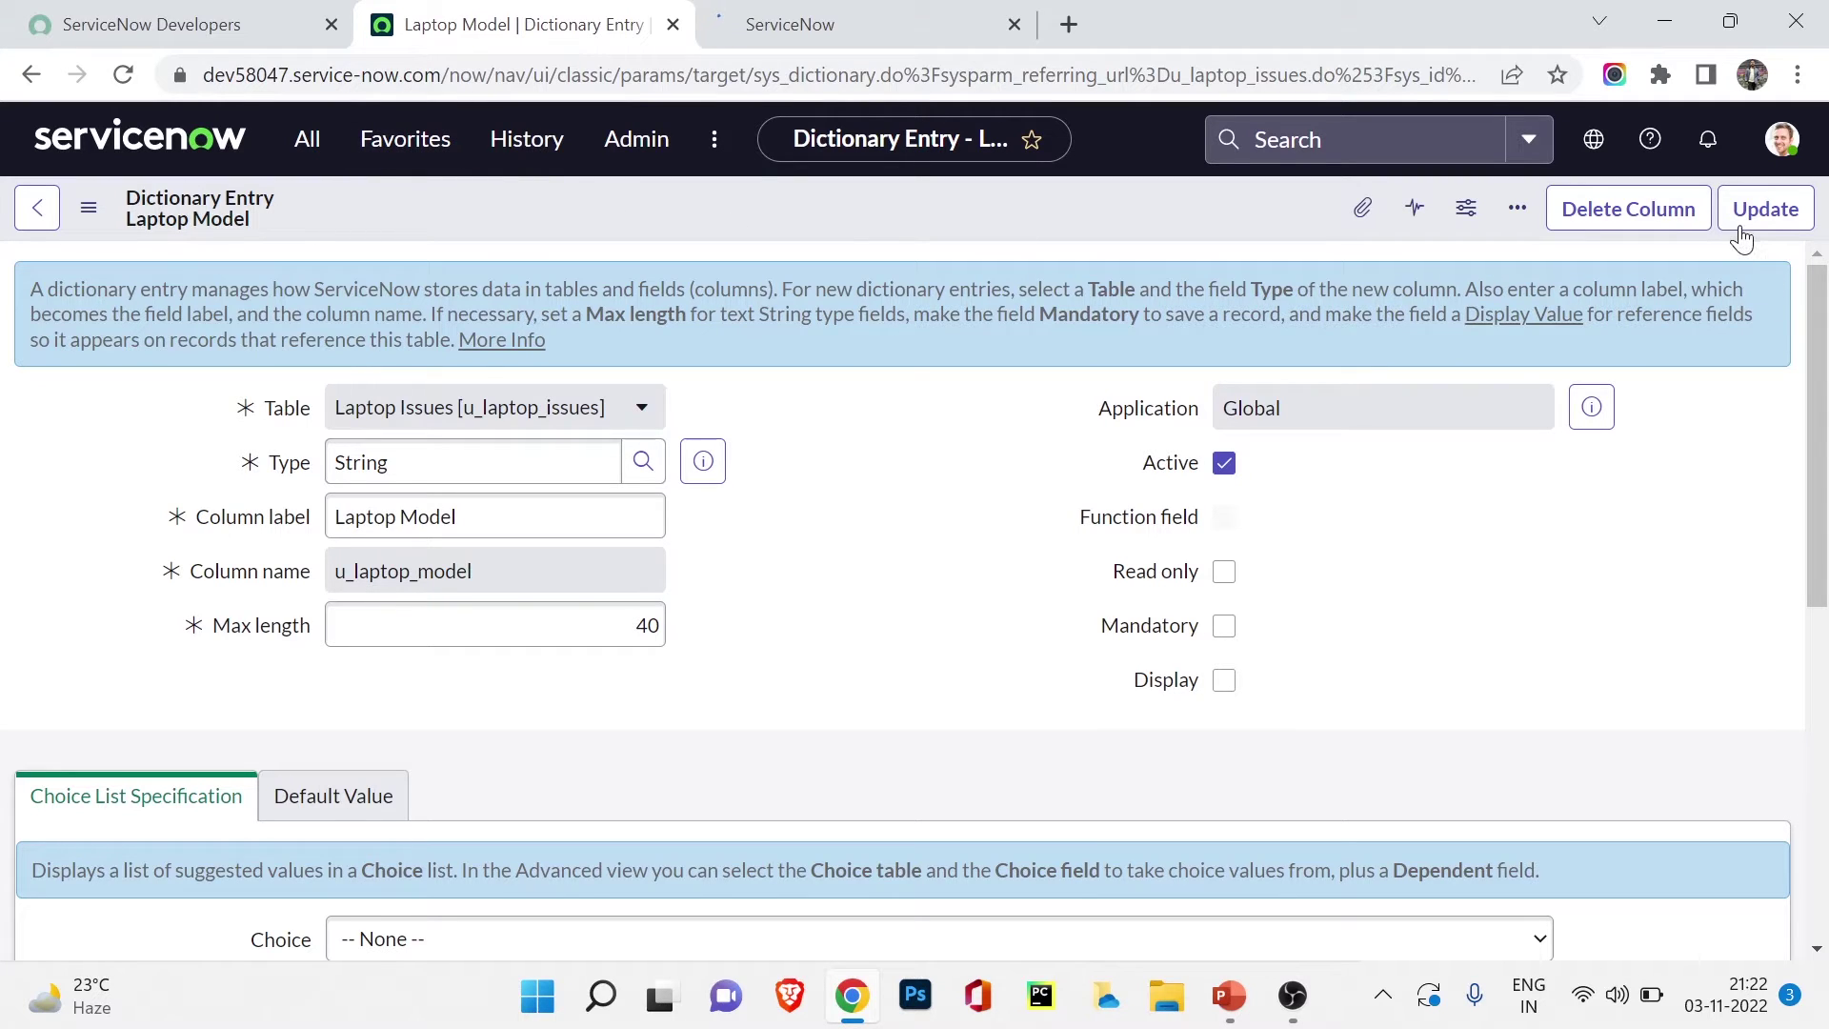
click(319, 144)
click(179, 335)
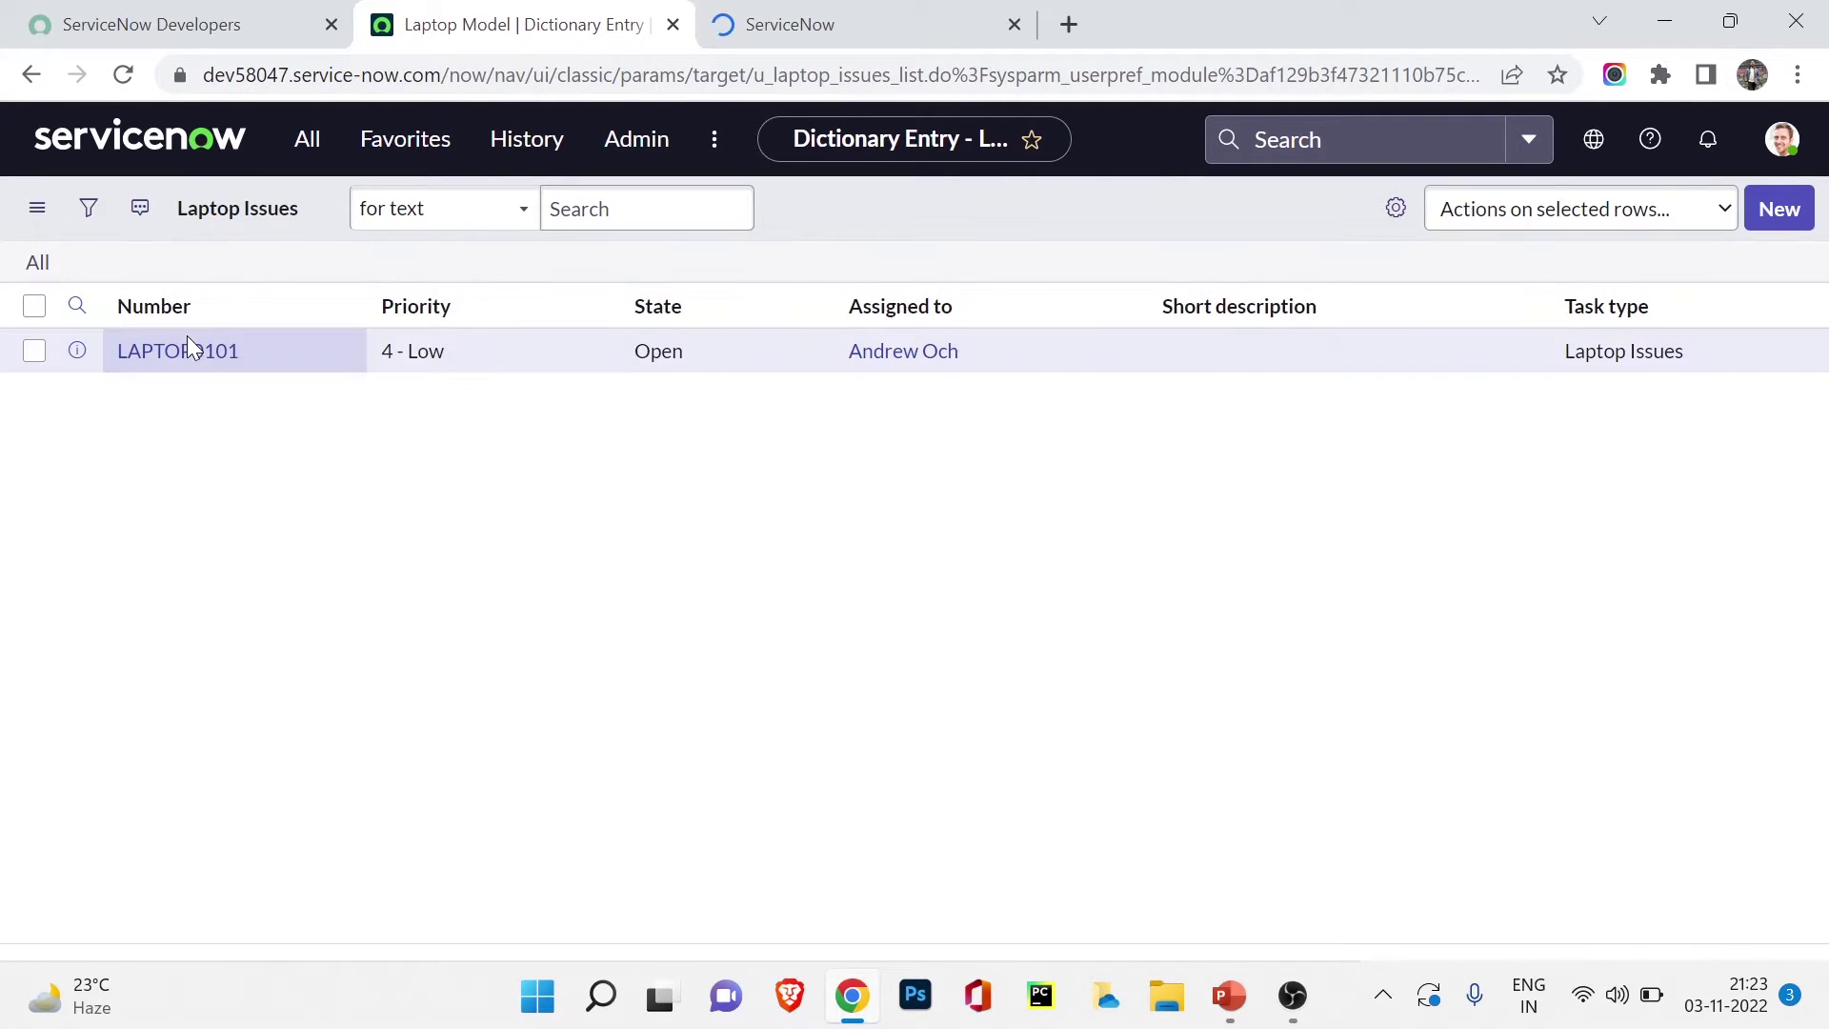
right_click(842, 229)
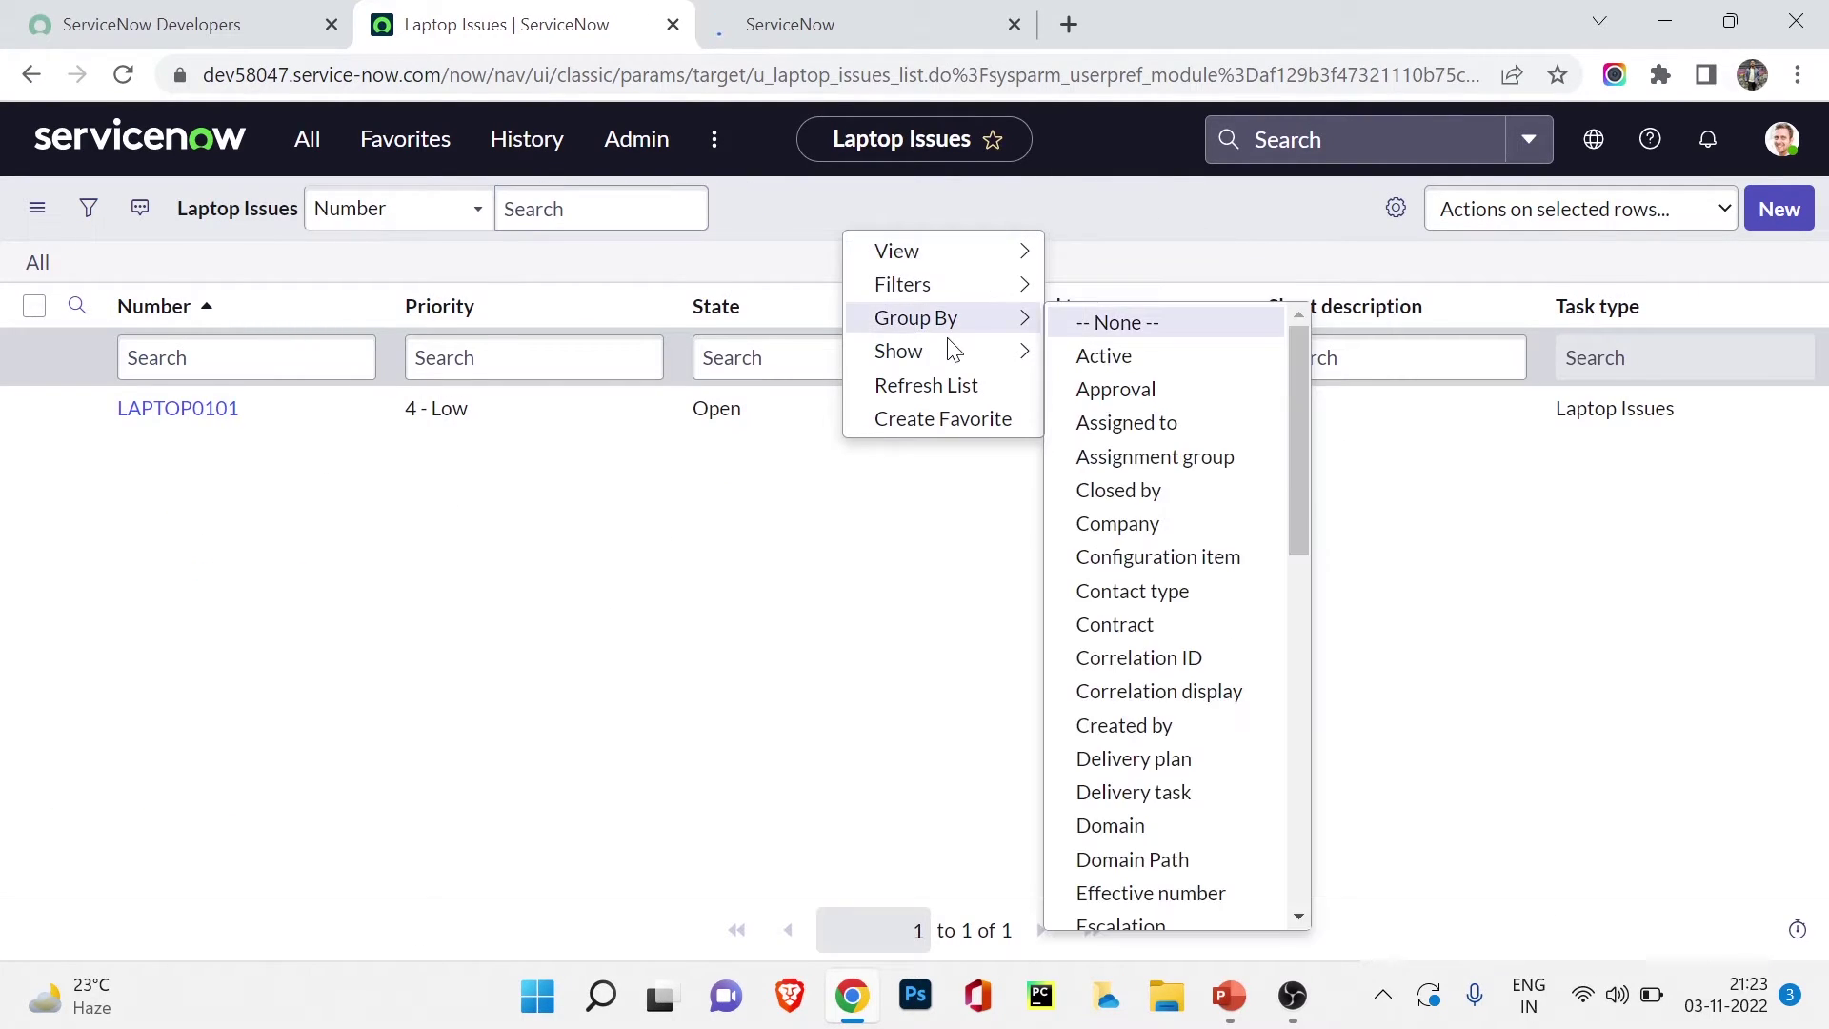
click(1799, 210)
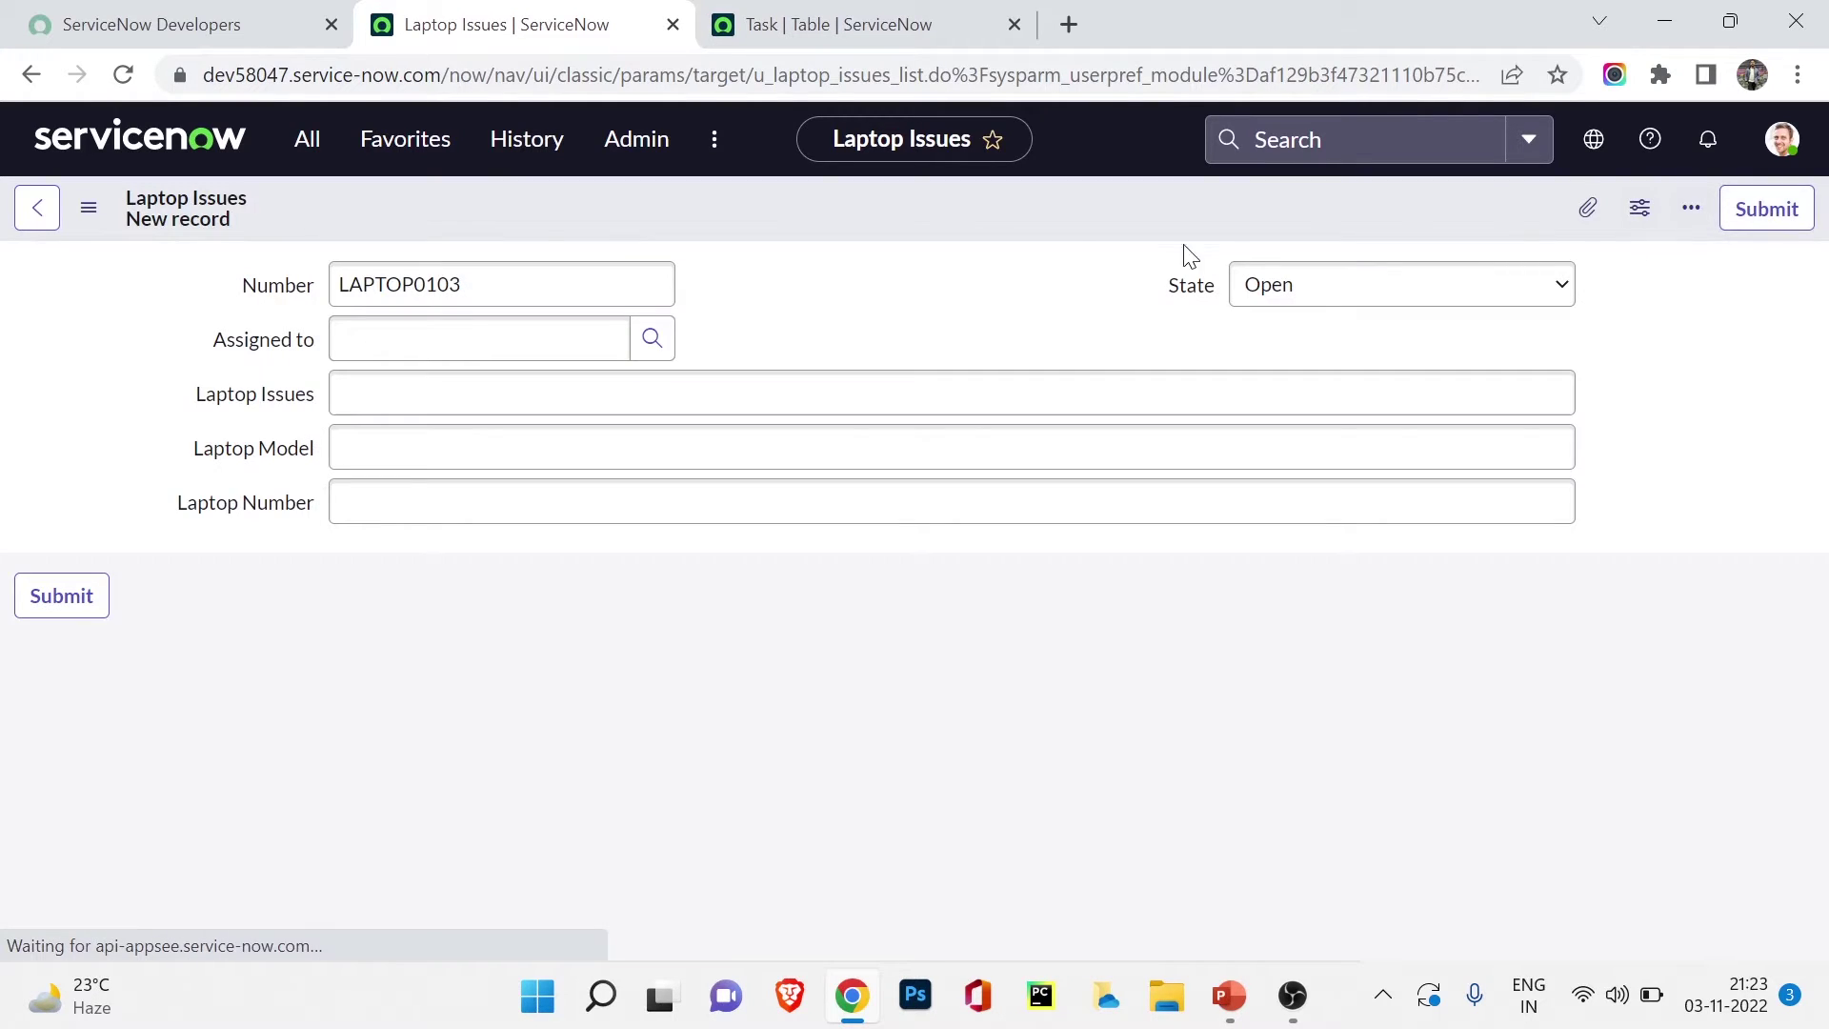
Open Configure > Form Layout for the Laptop Issues form.
right_click(1063, 238)
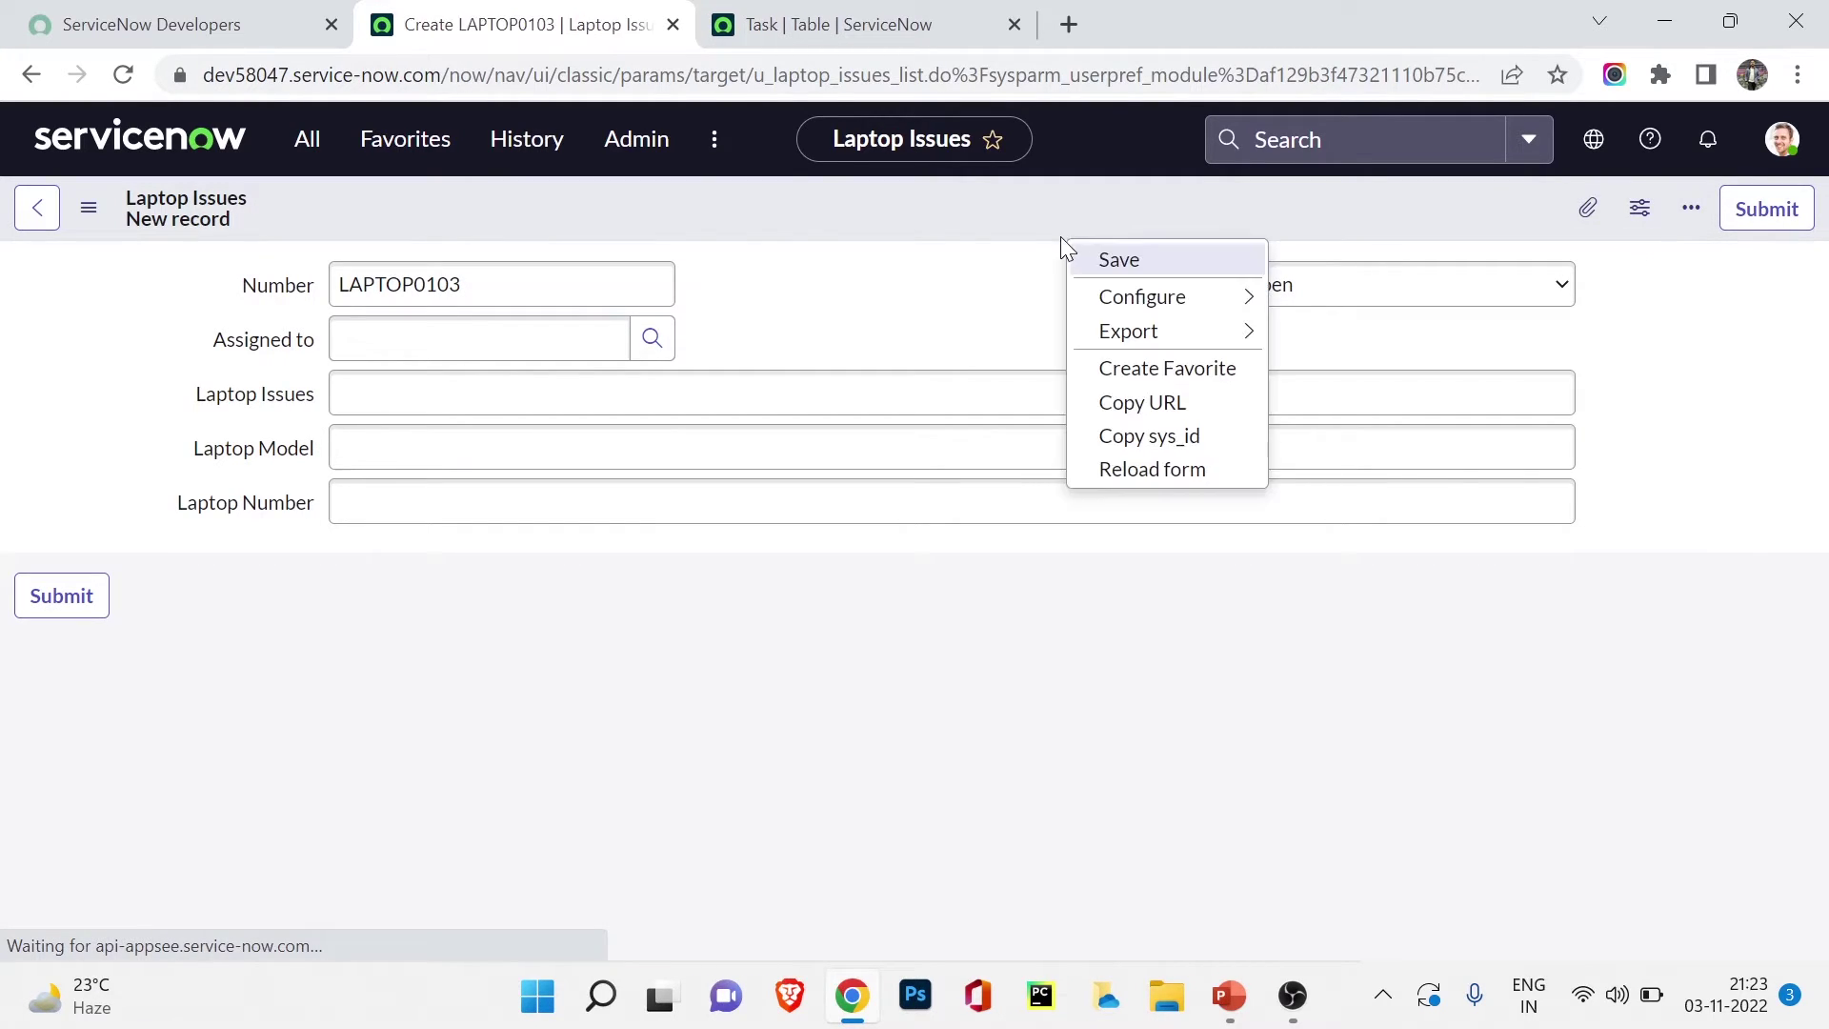
mouse_move(1143, 296)
click(1295, 338)
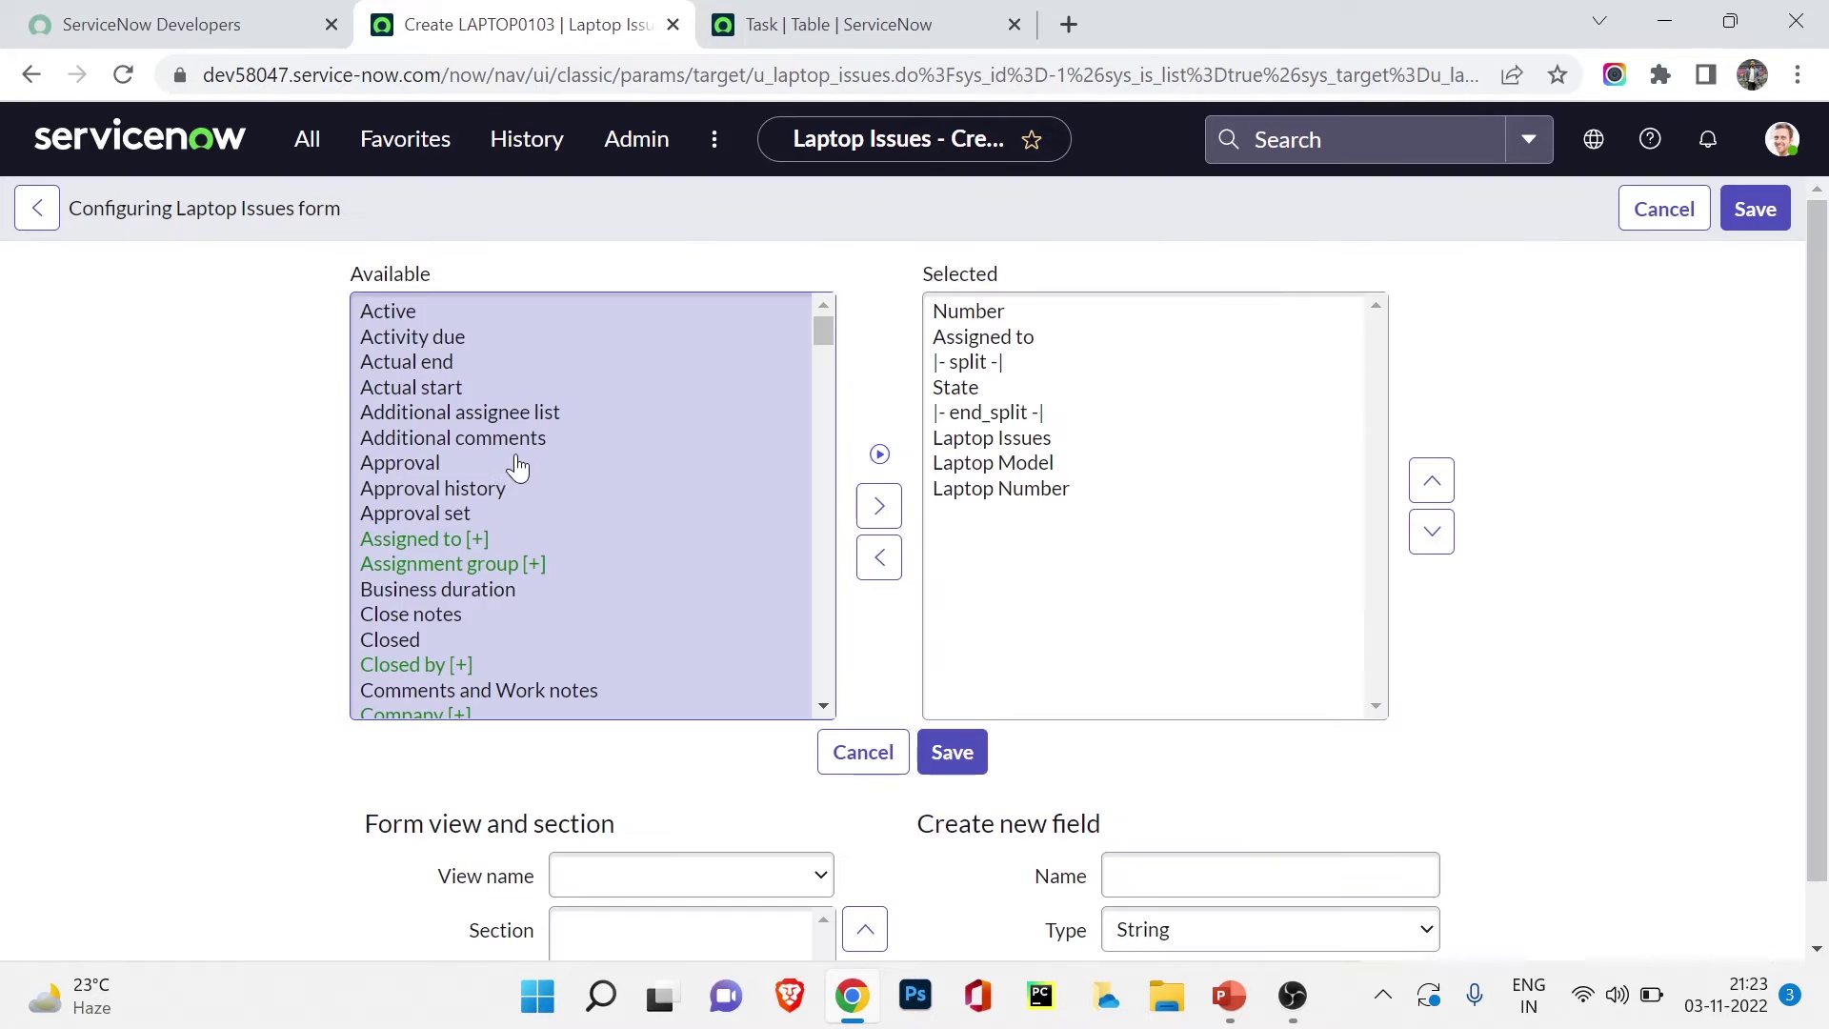
click(481, 463)
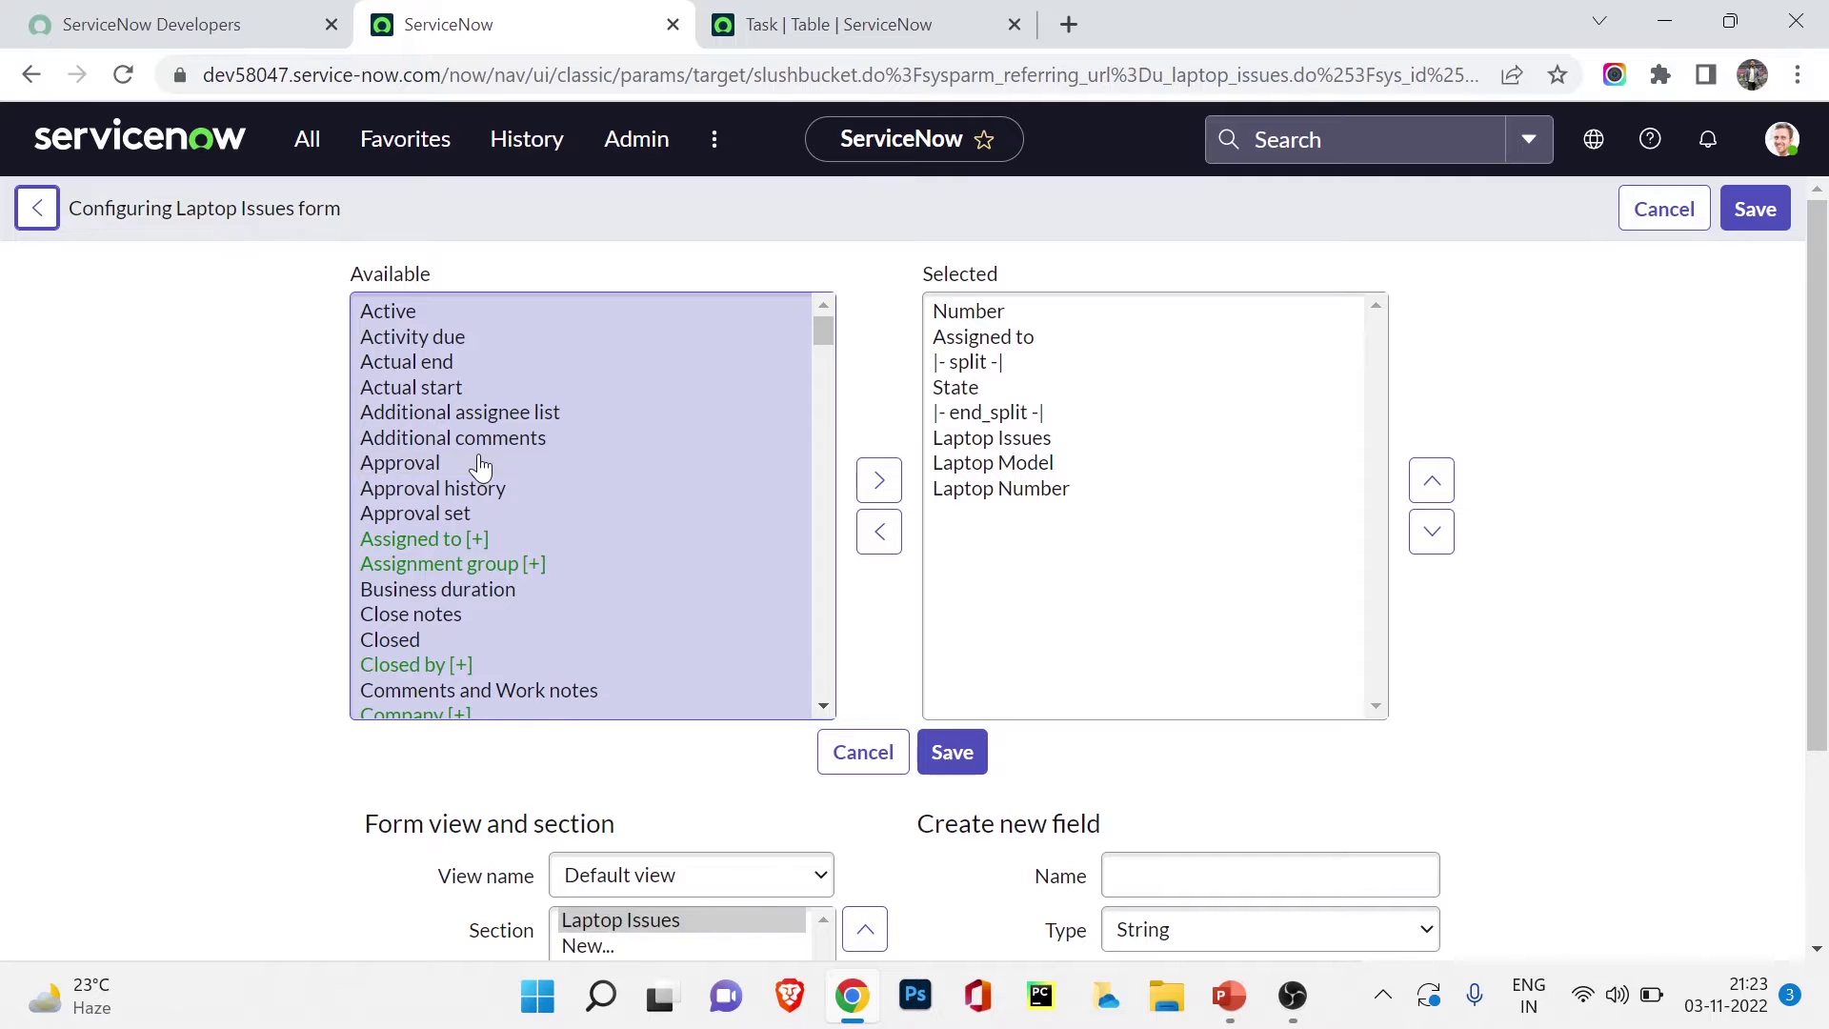
Move Home address from Available to Selected fields and save the Laptop Issues layout.
click(444, 516)
key(h)
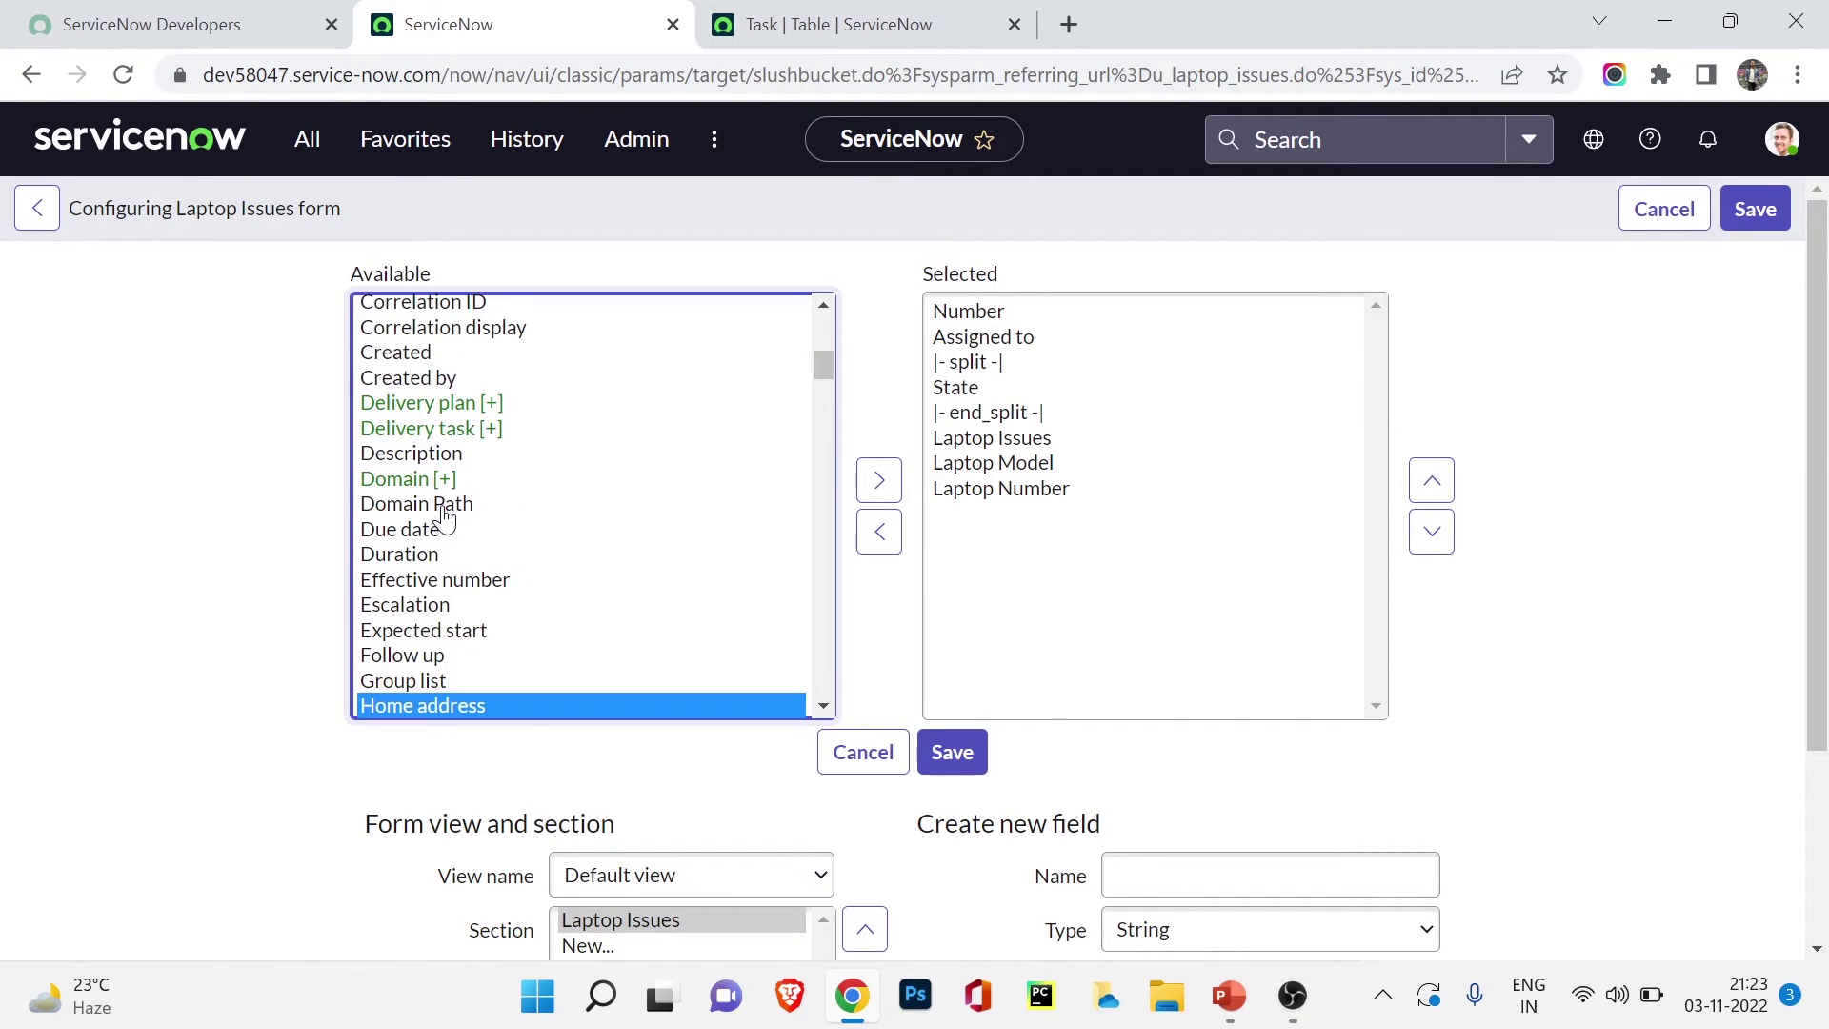
click(880, 481)
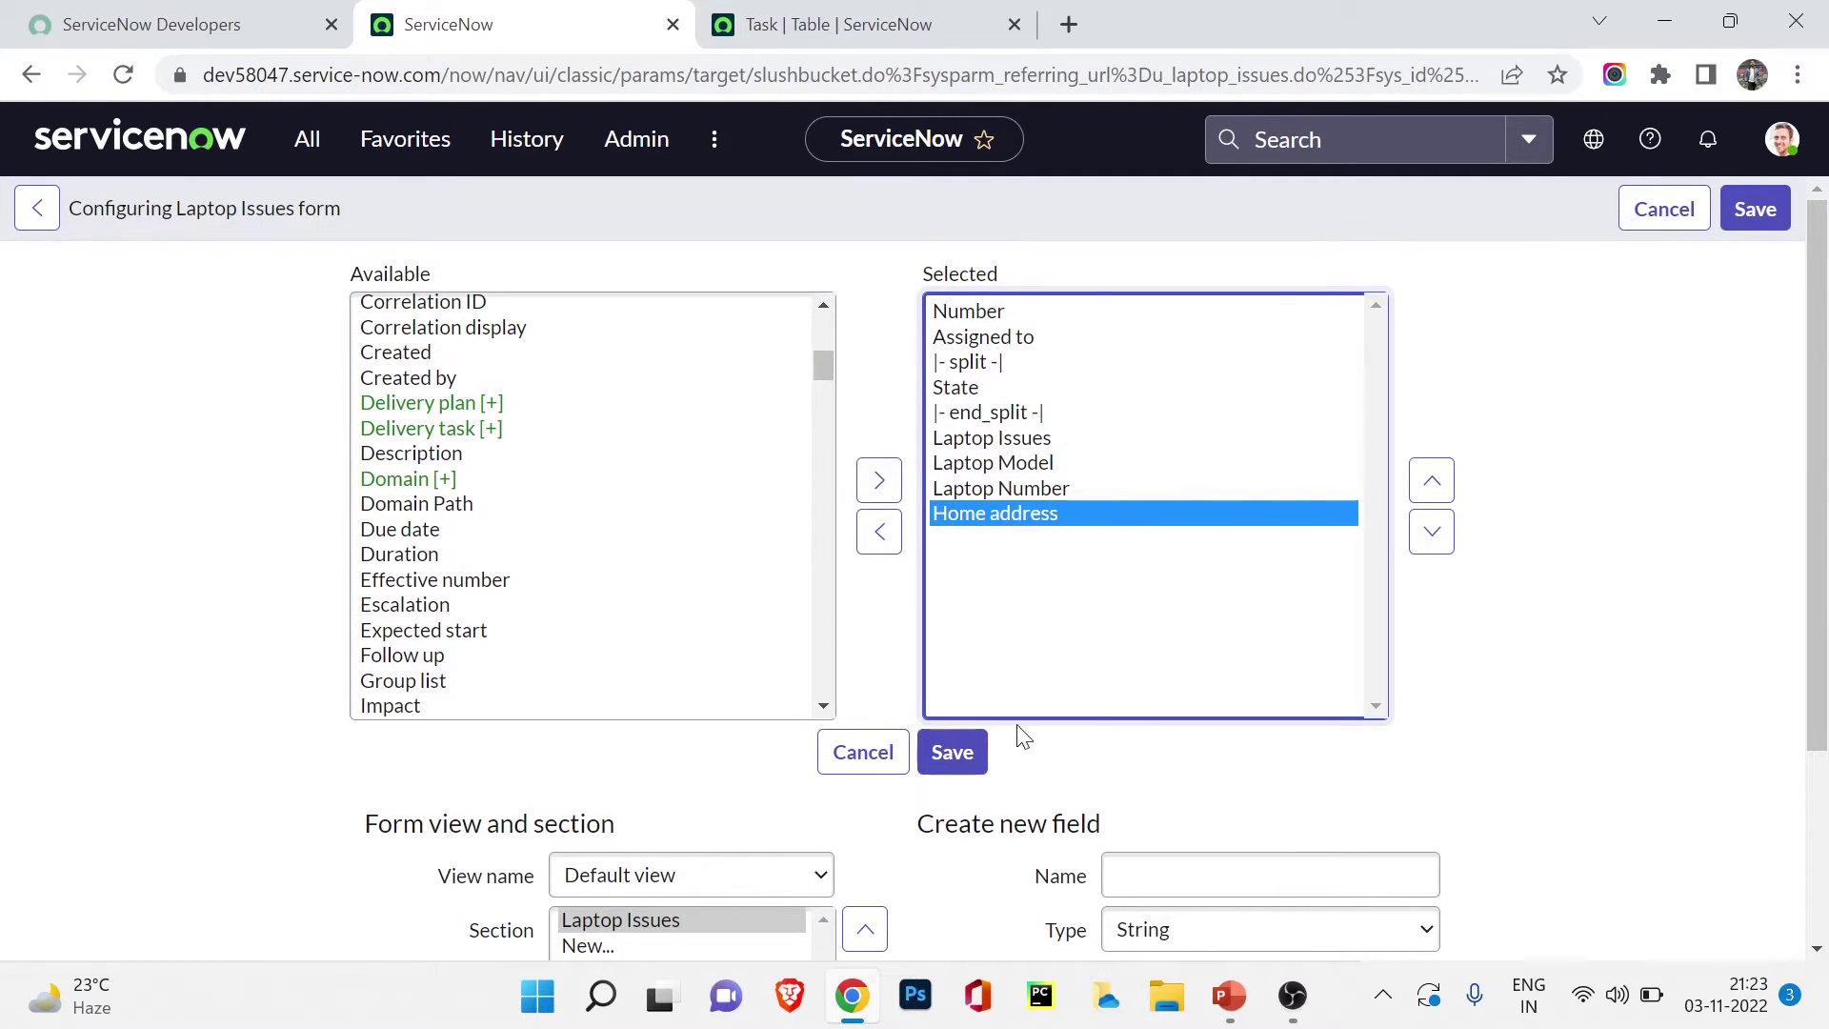
click(943, 759)
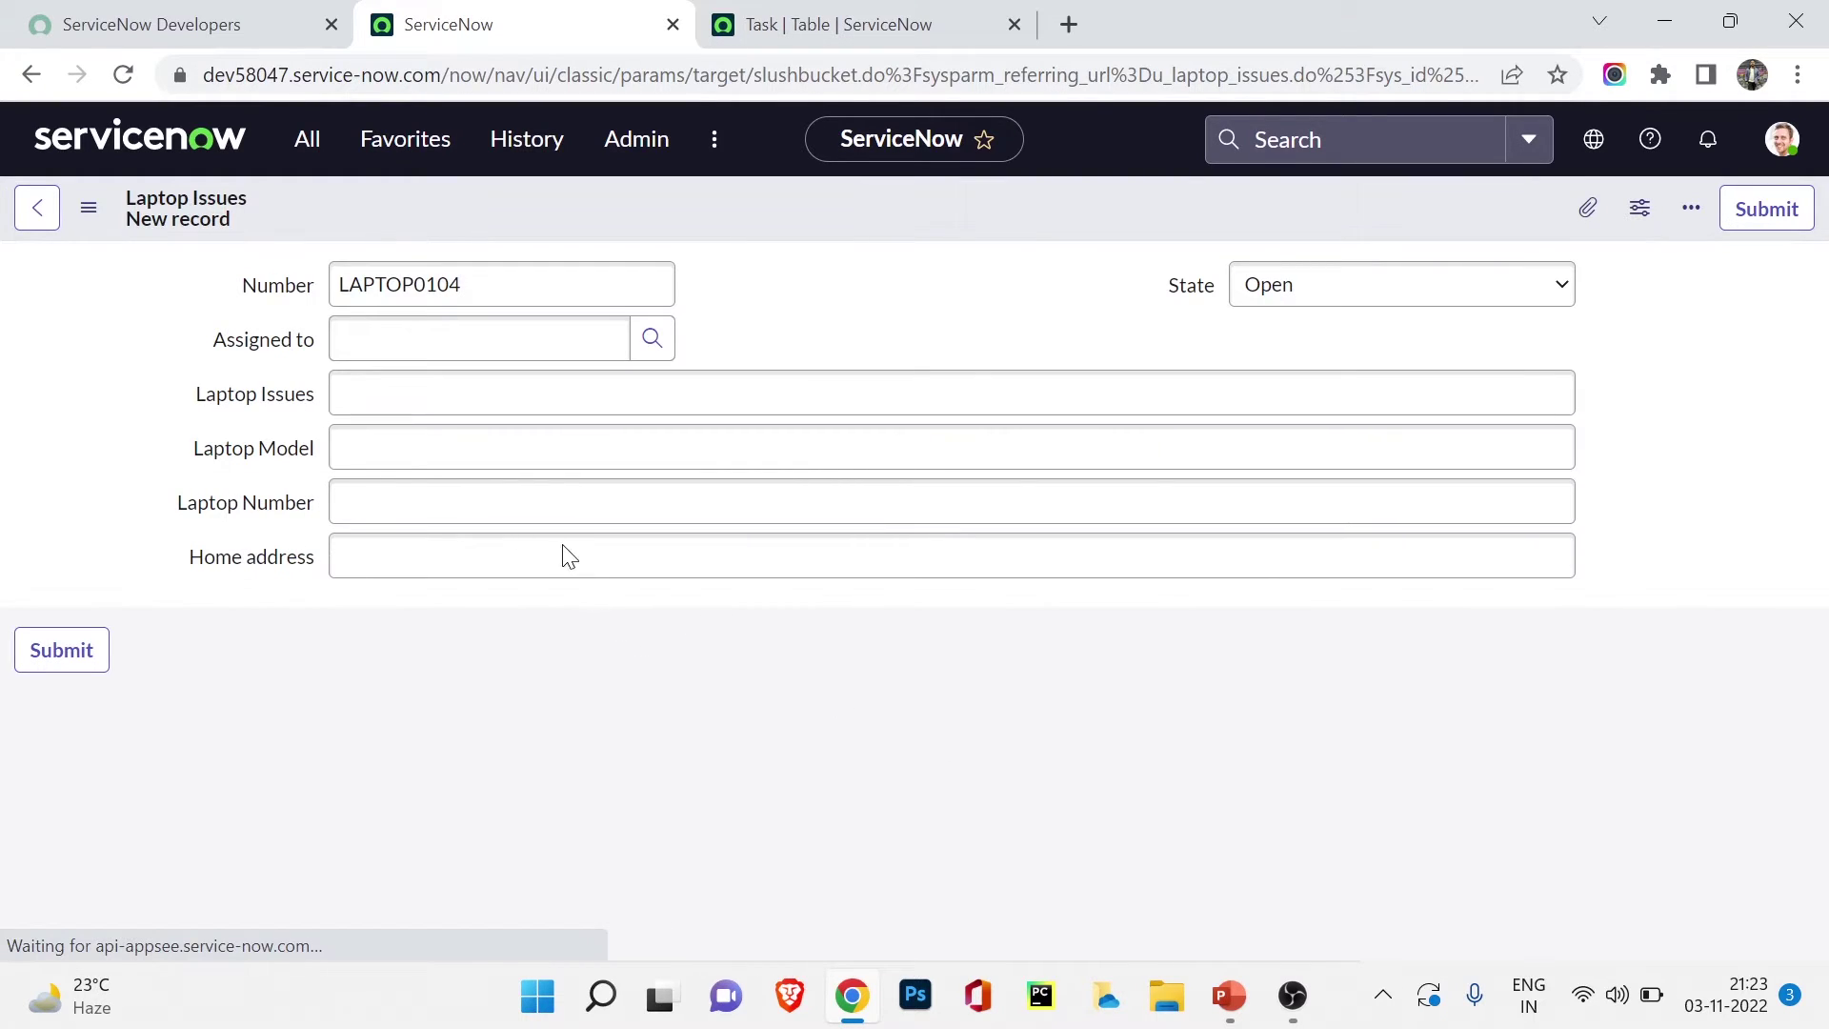
click(562, 552)
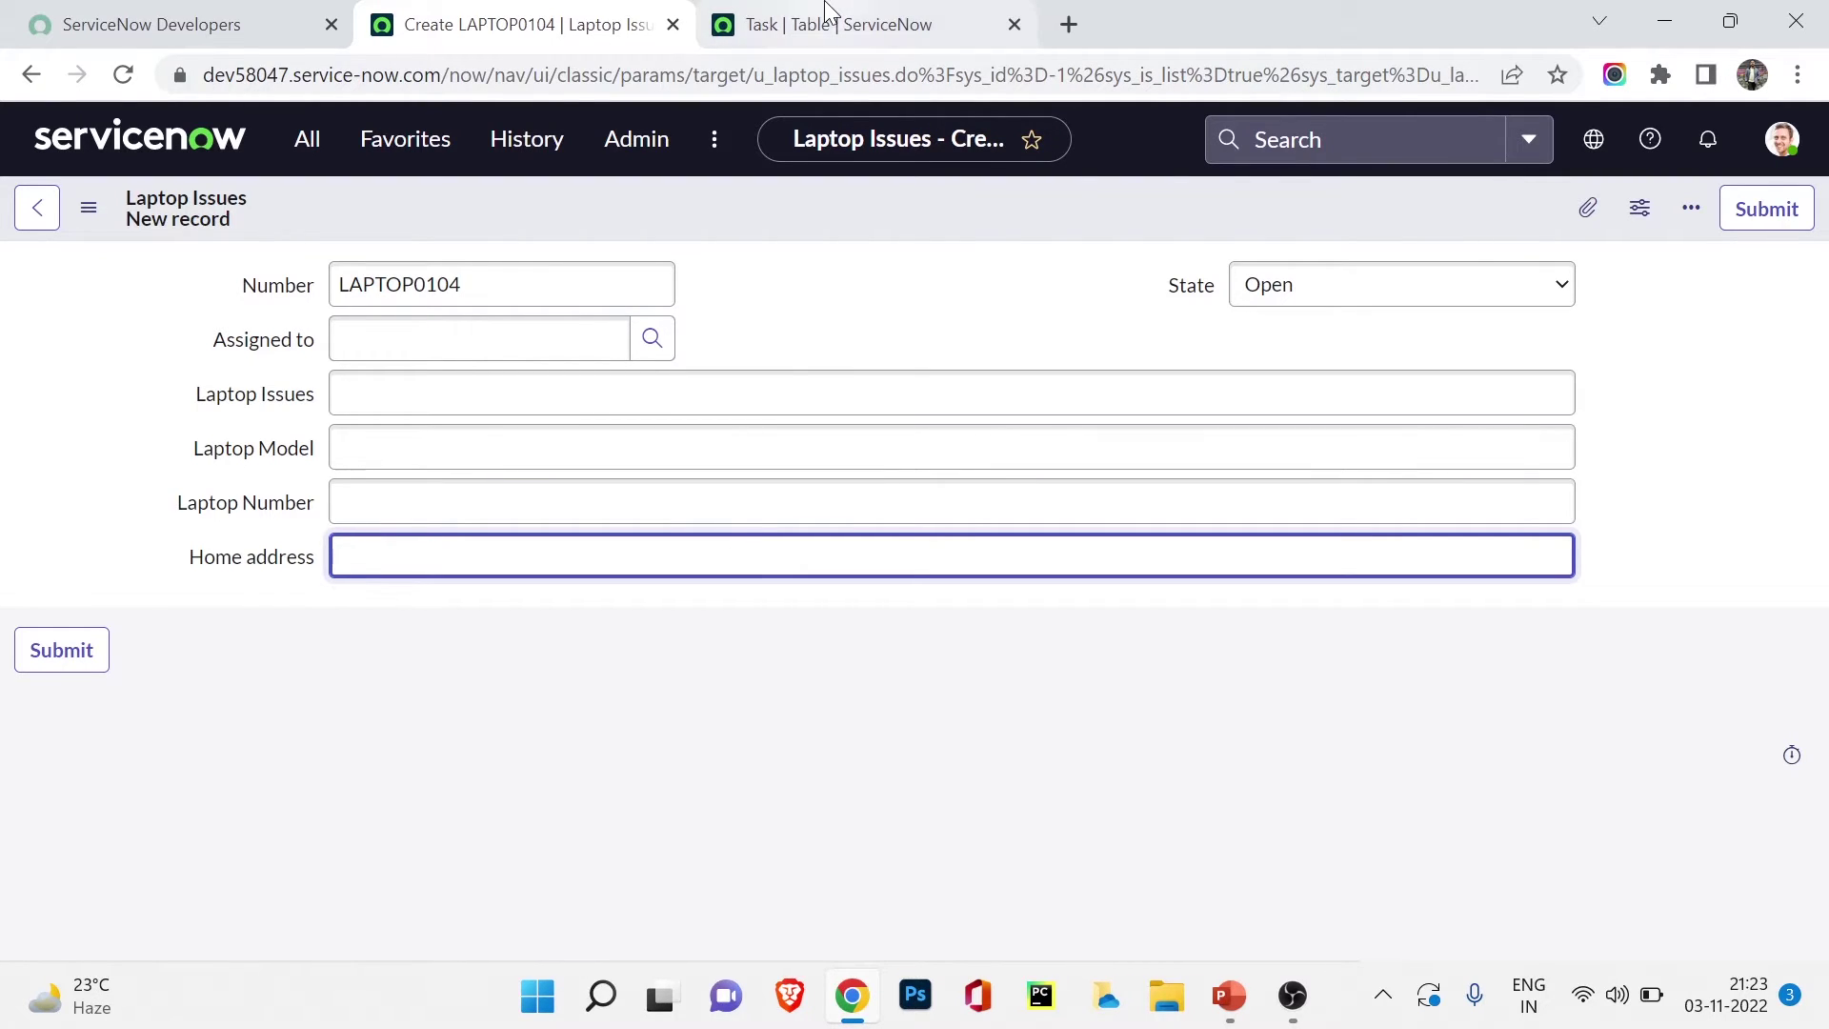
click(309, 139)
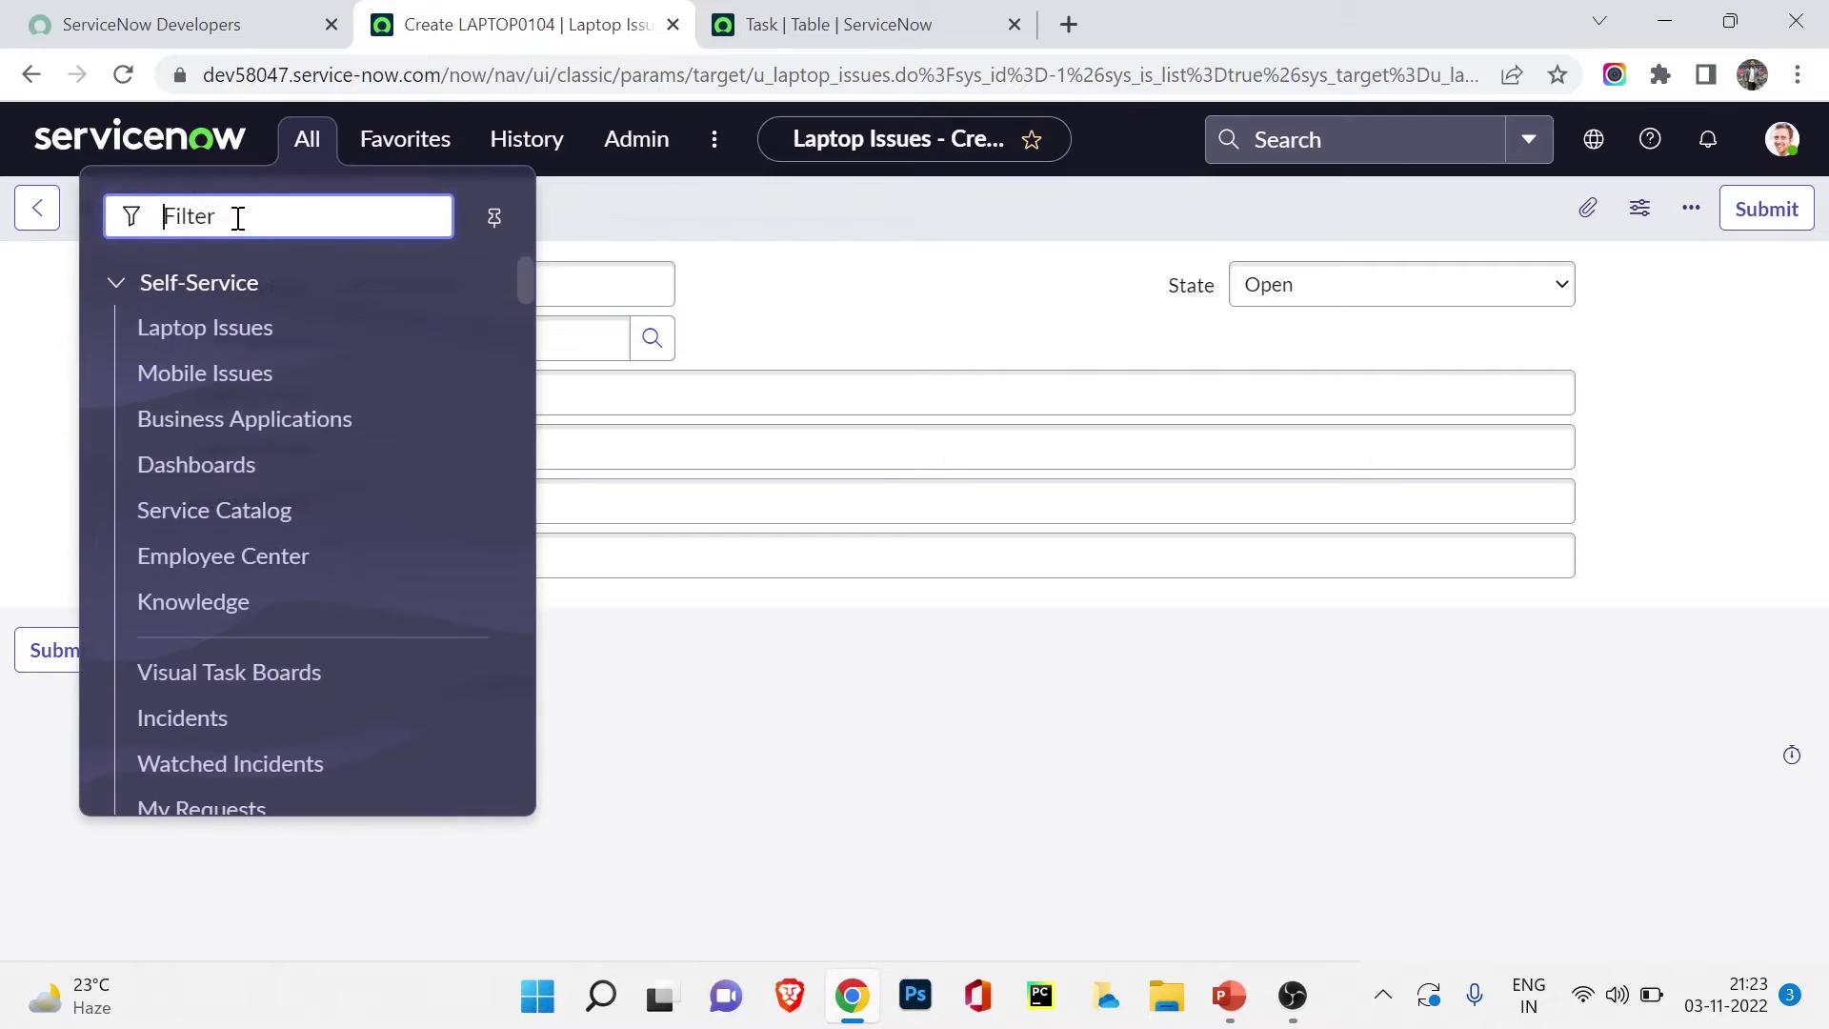
Open a new Incident form with incident.FORM and open its Form Layout settings.
text(incident)
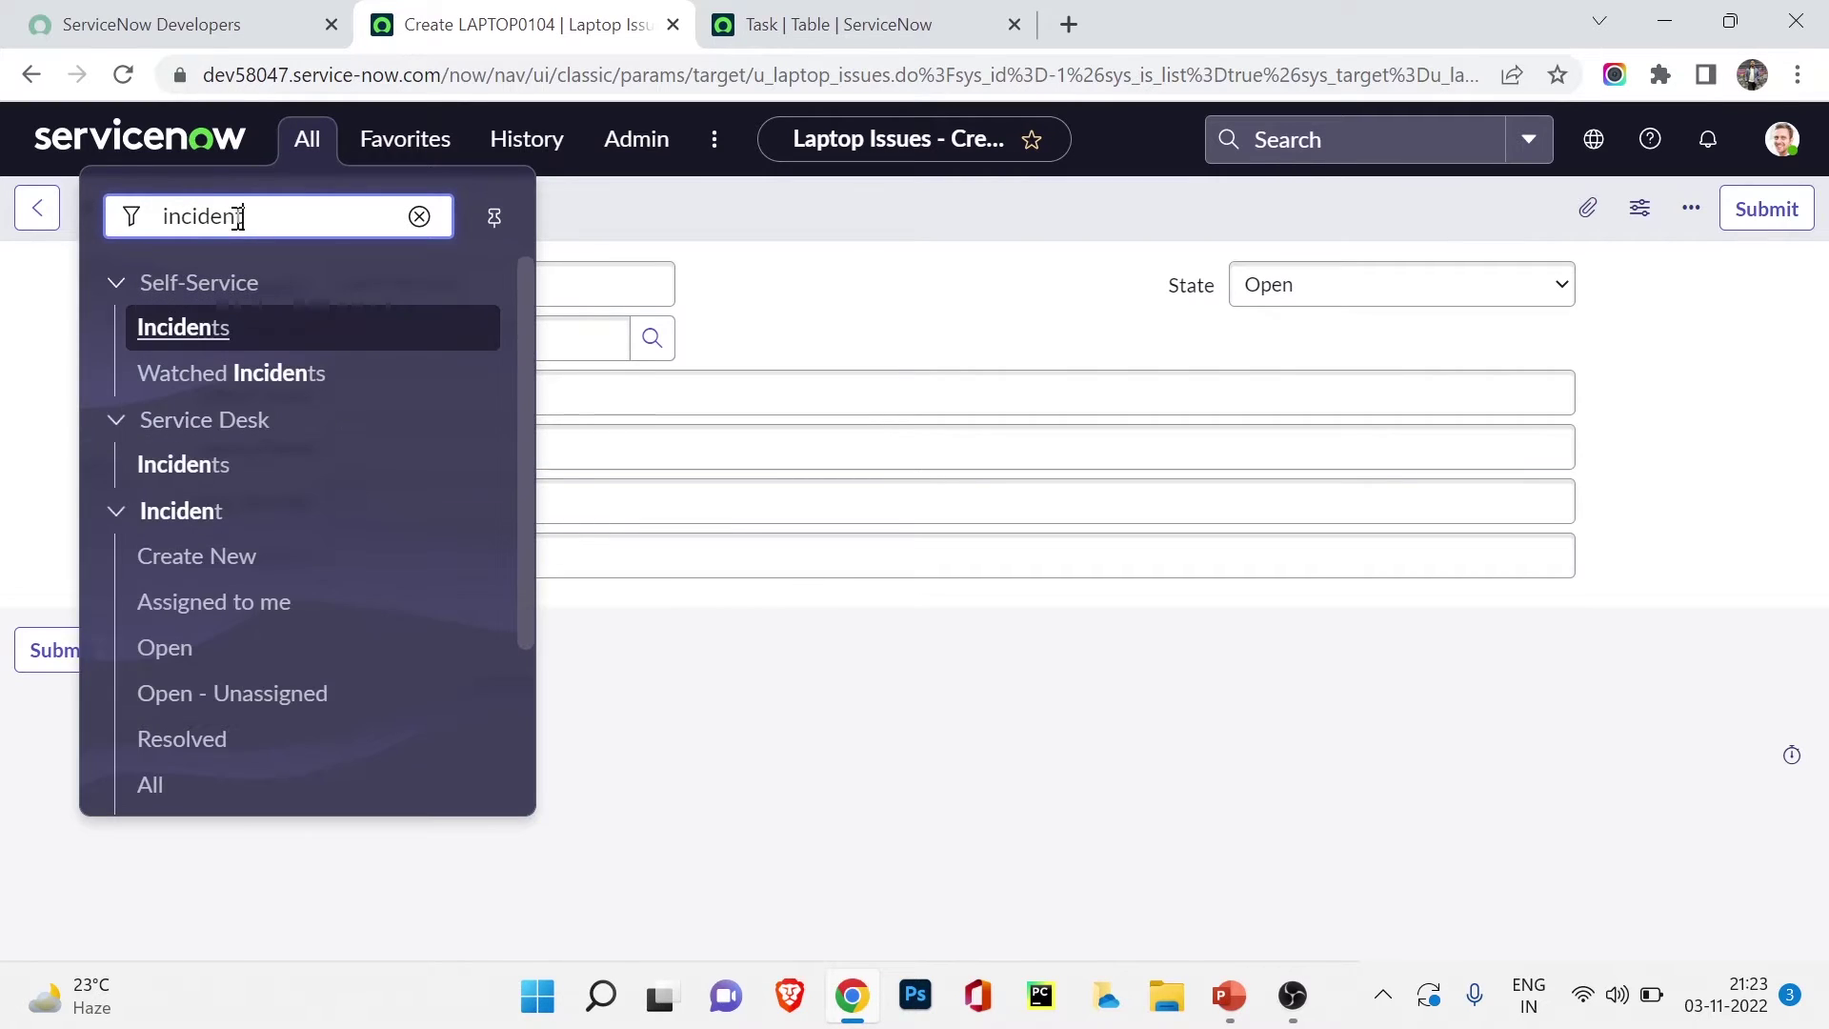
text(.FORM)
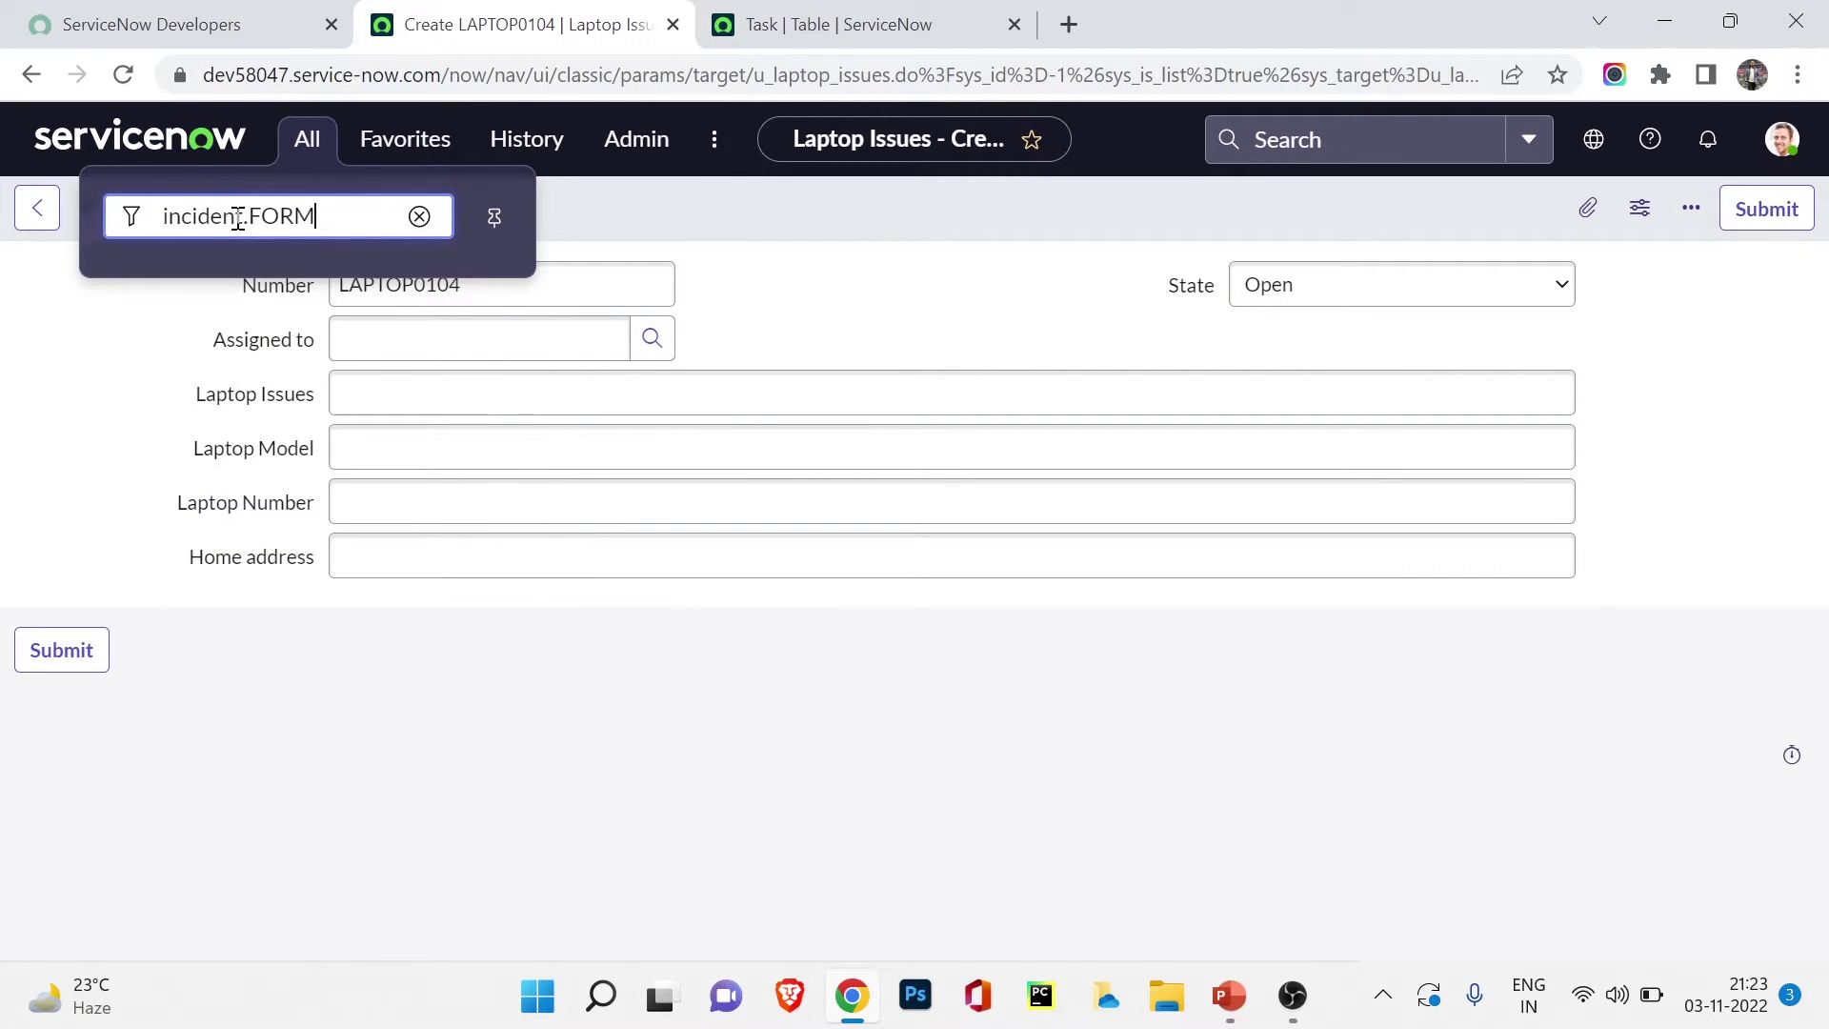
key(Return)
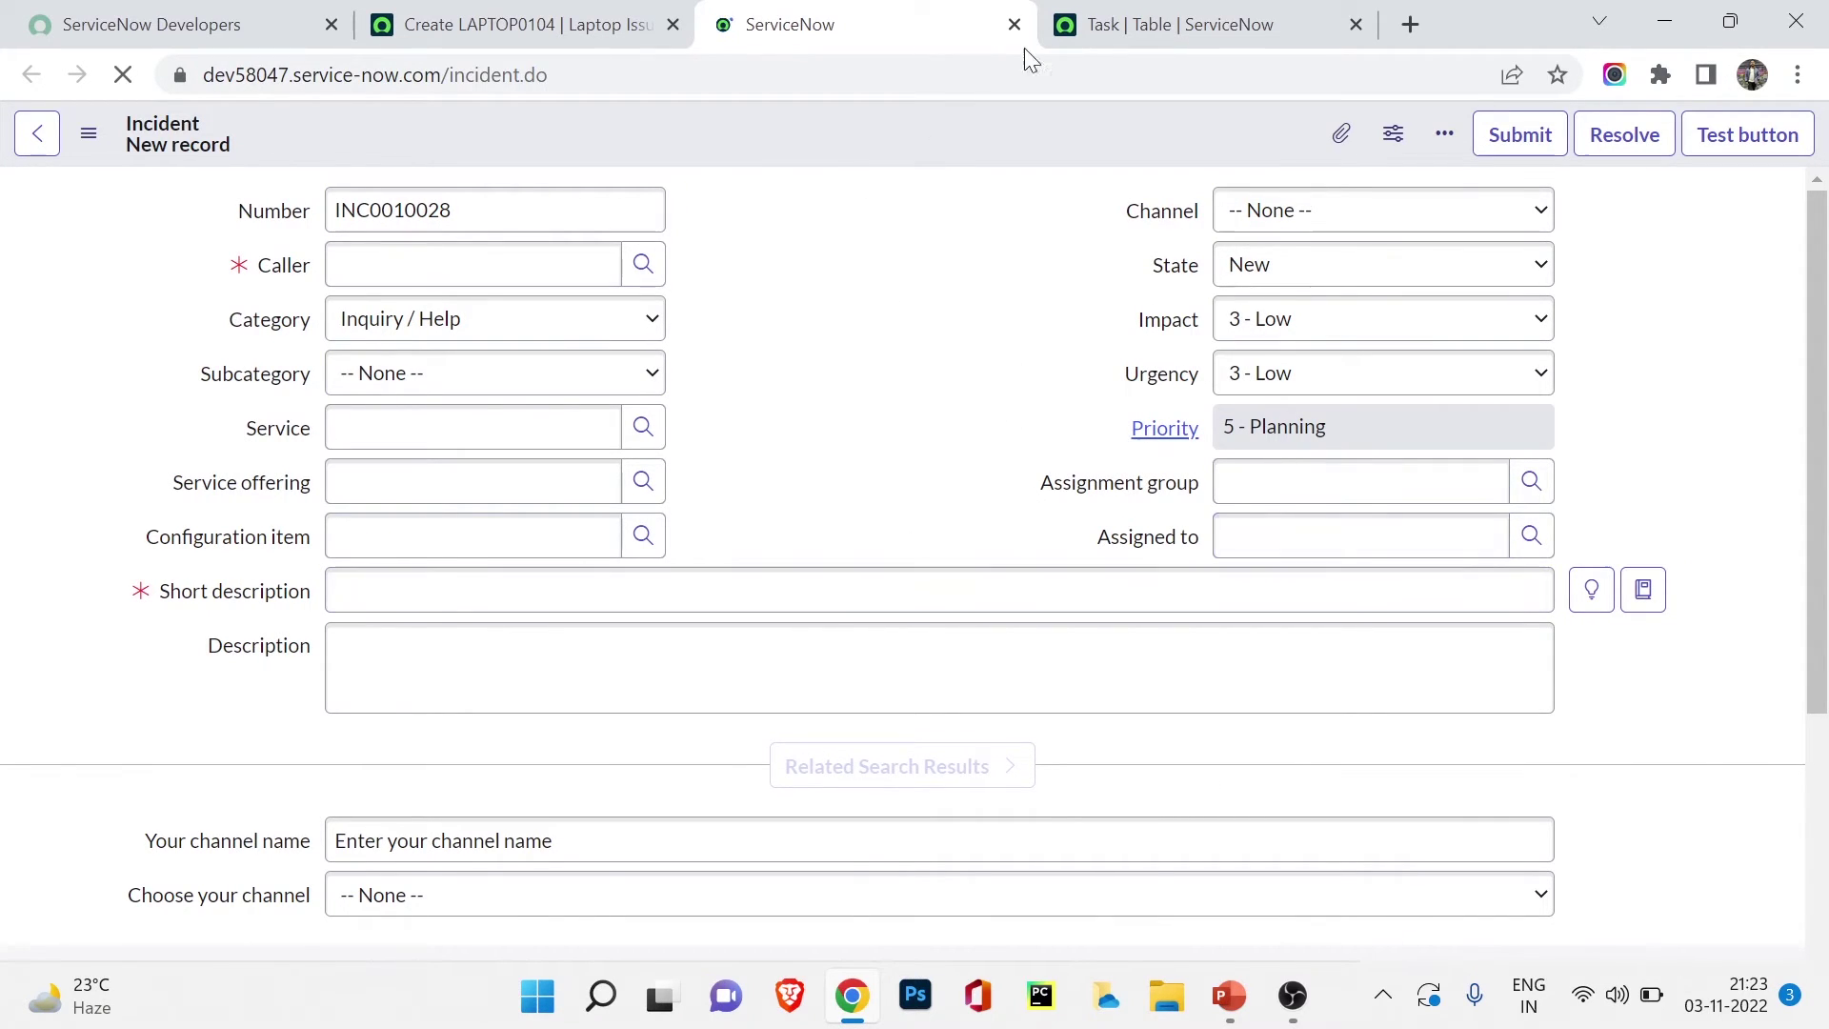
right_click(1071, 131)
mouse_move(1233, 187)
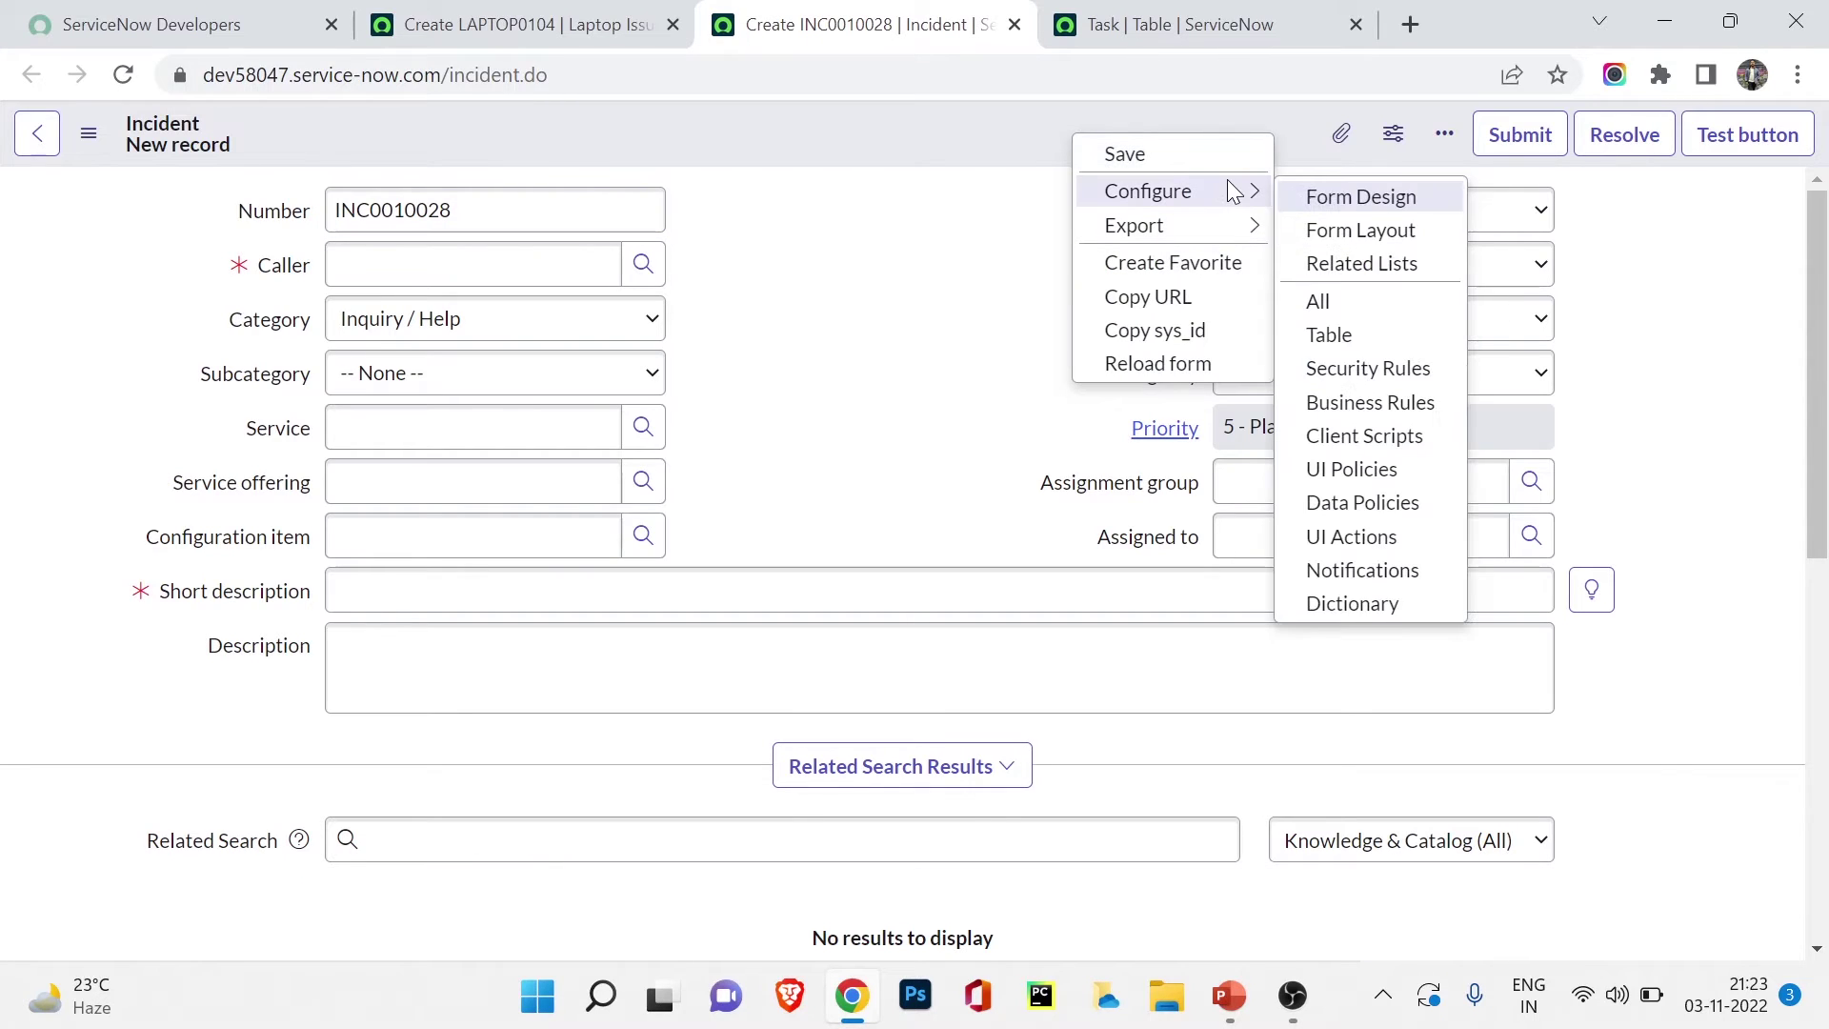
click(1345, 228)
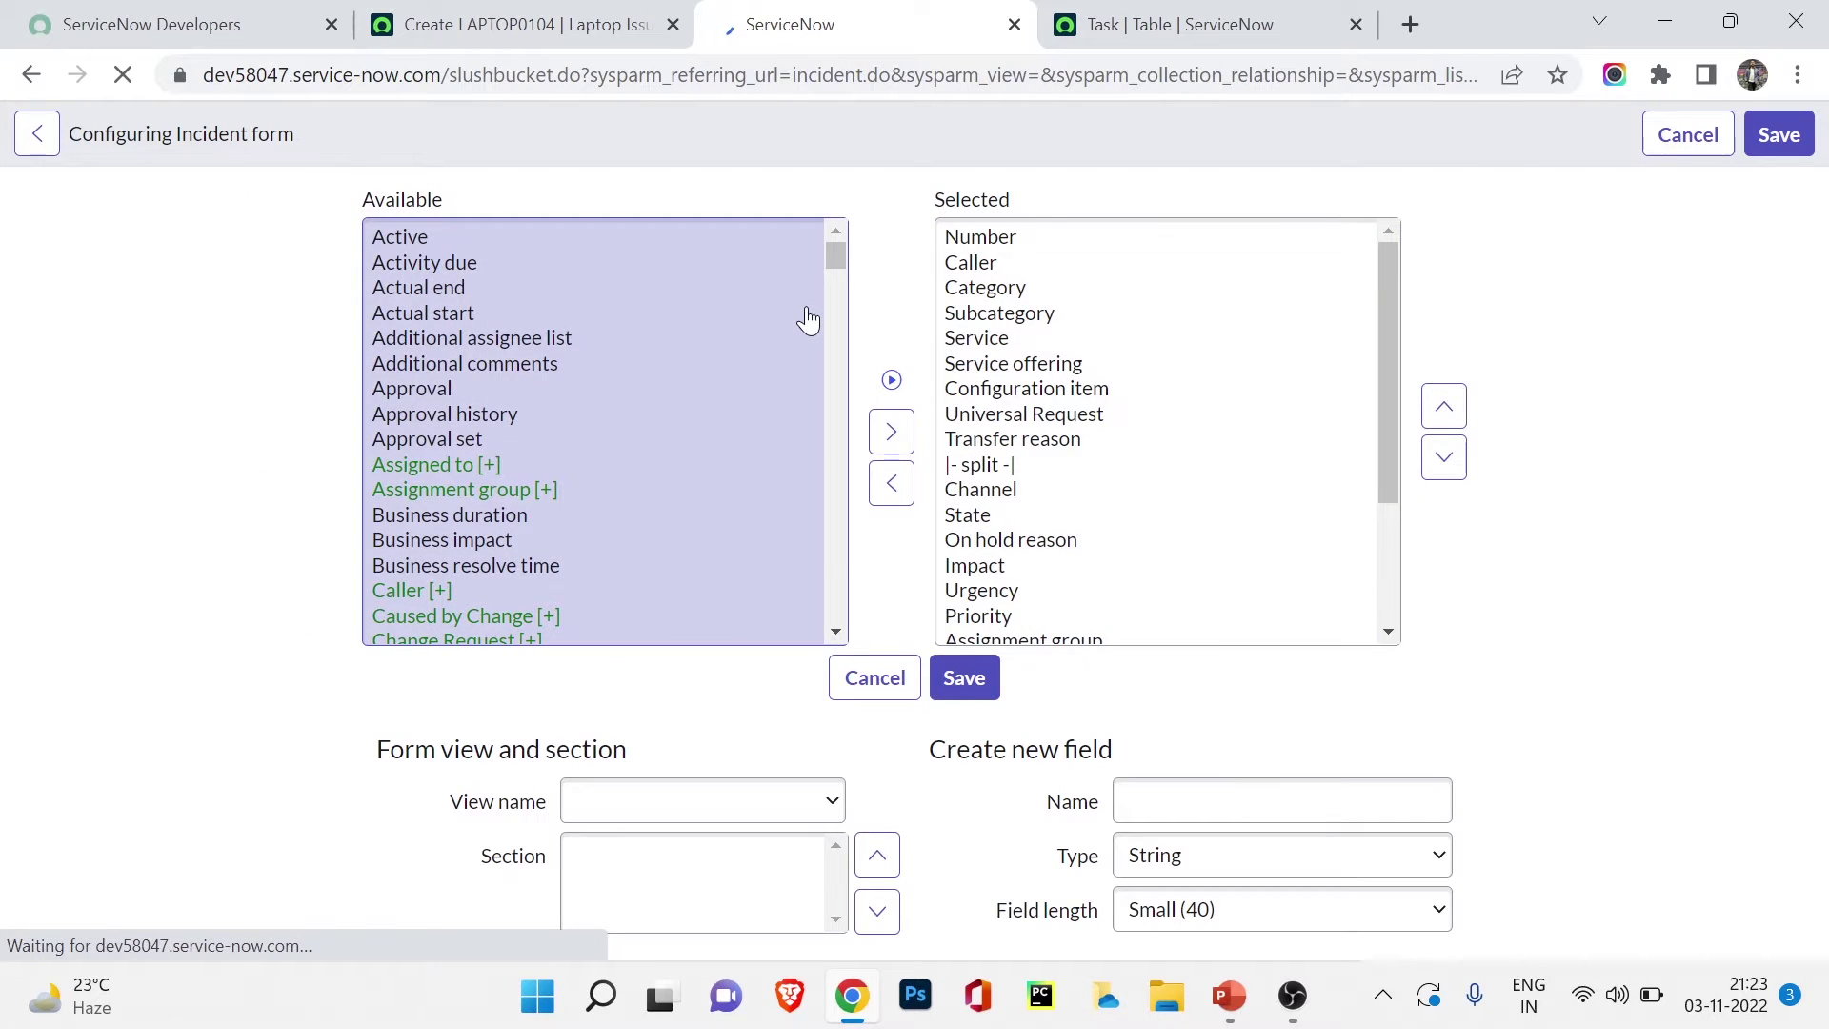
Add Home address to the Incident layout, move it up below Description, and save.
click(464, 519)
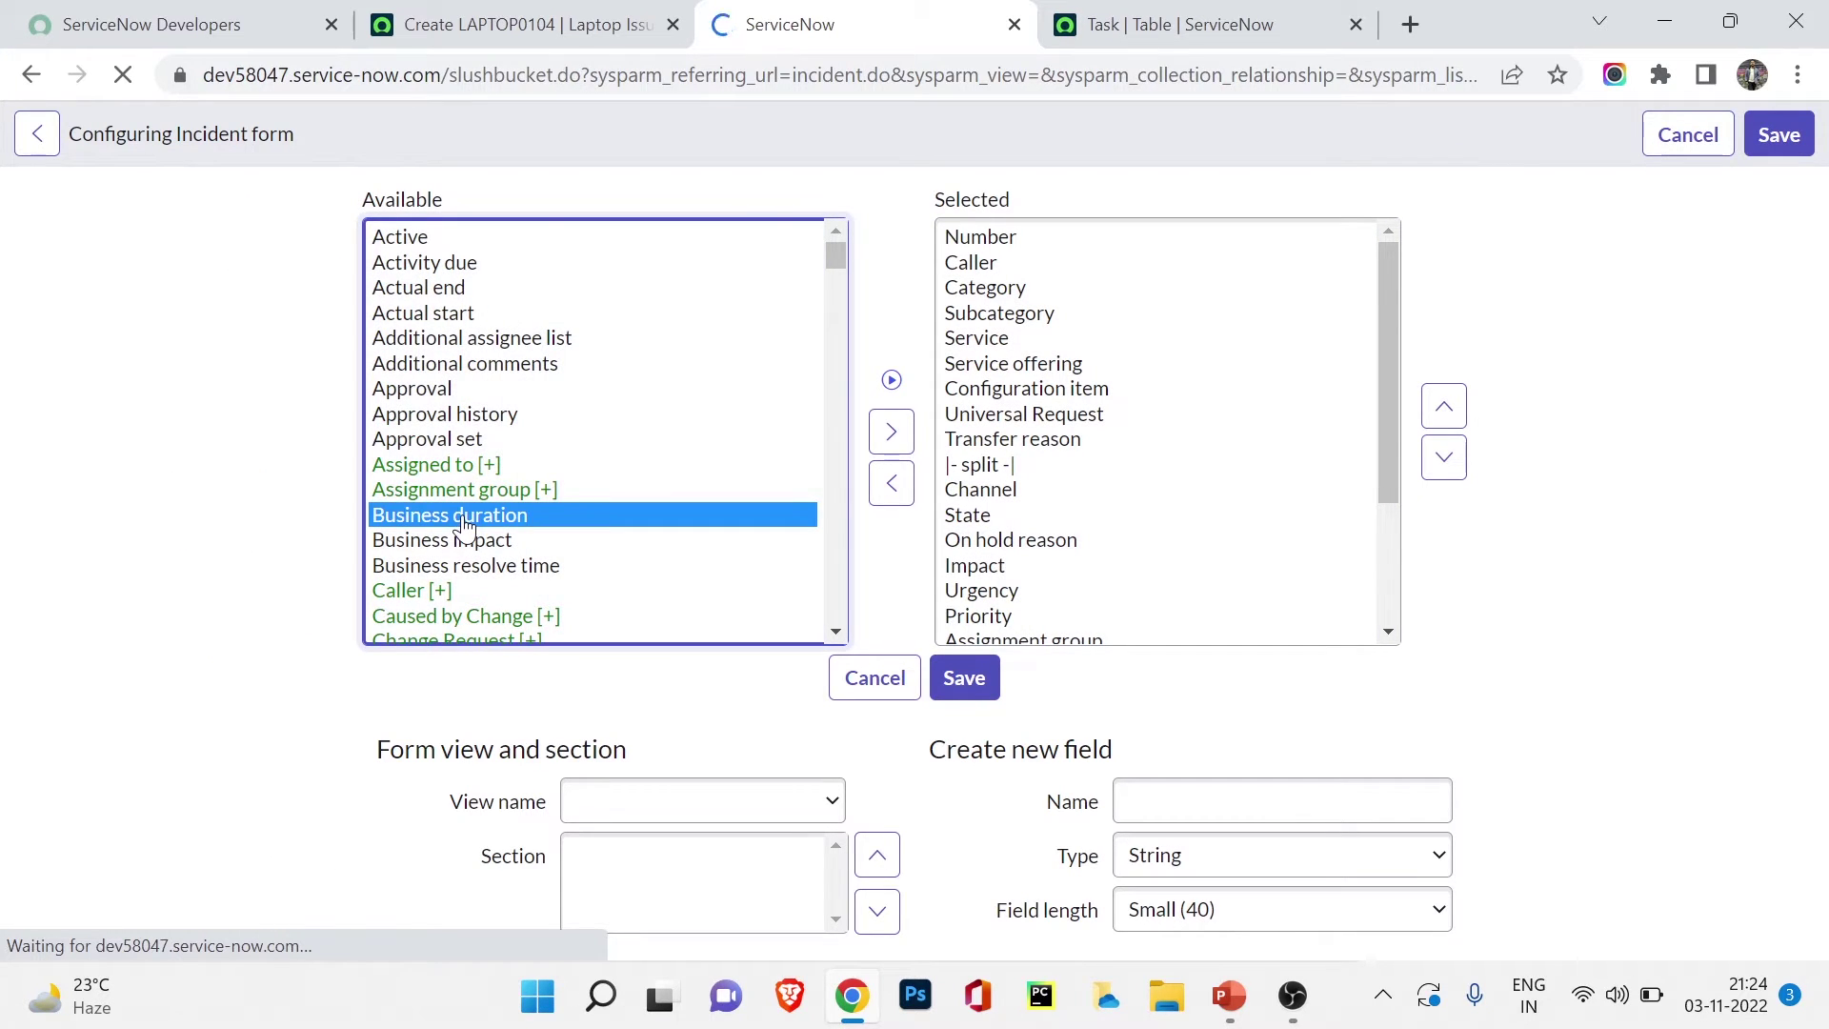
key(h)
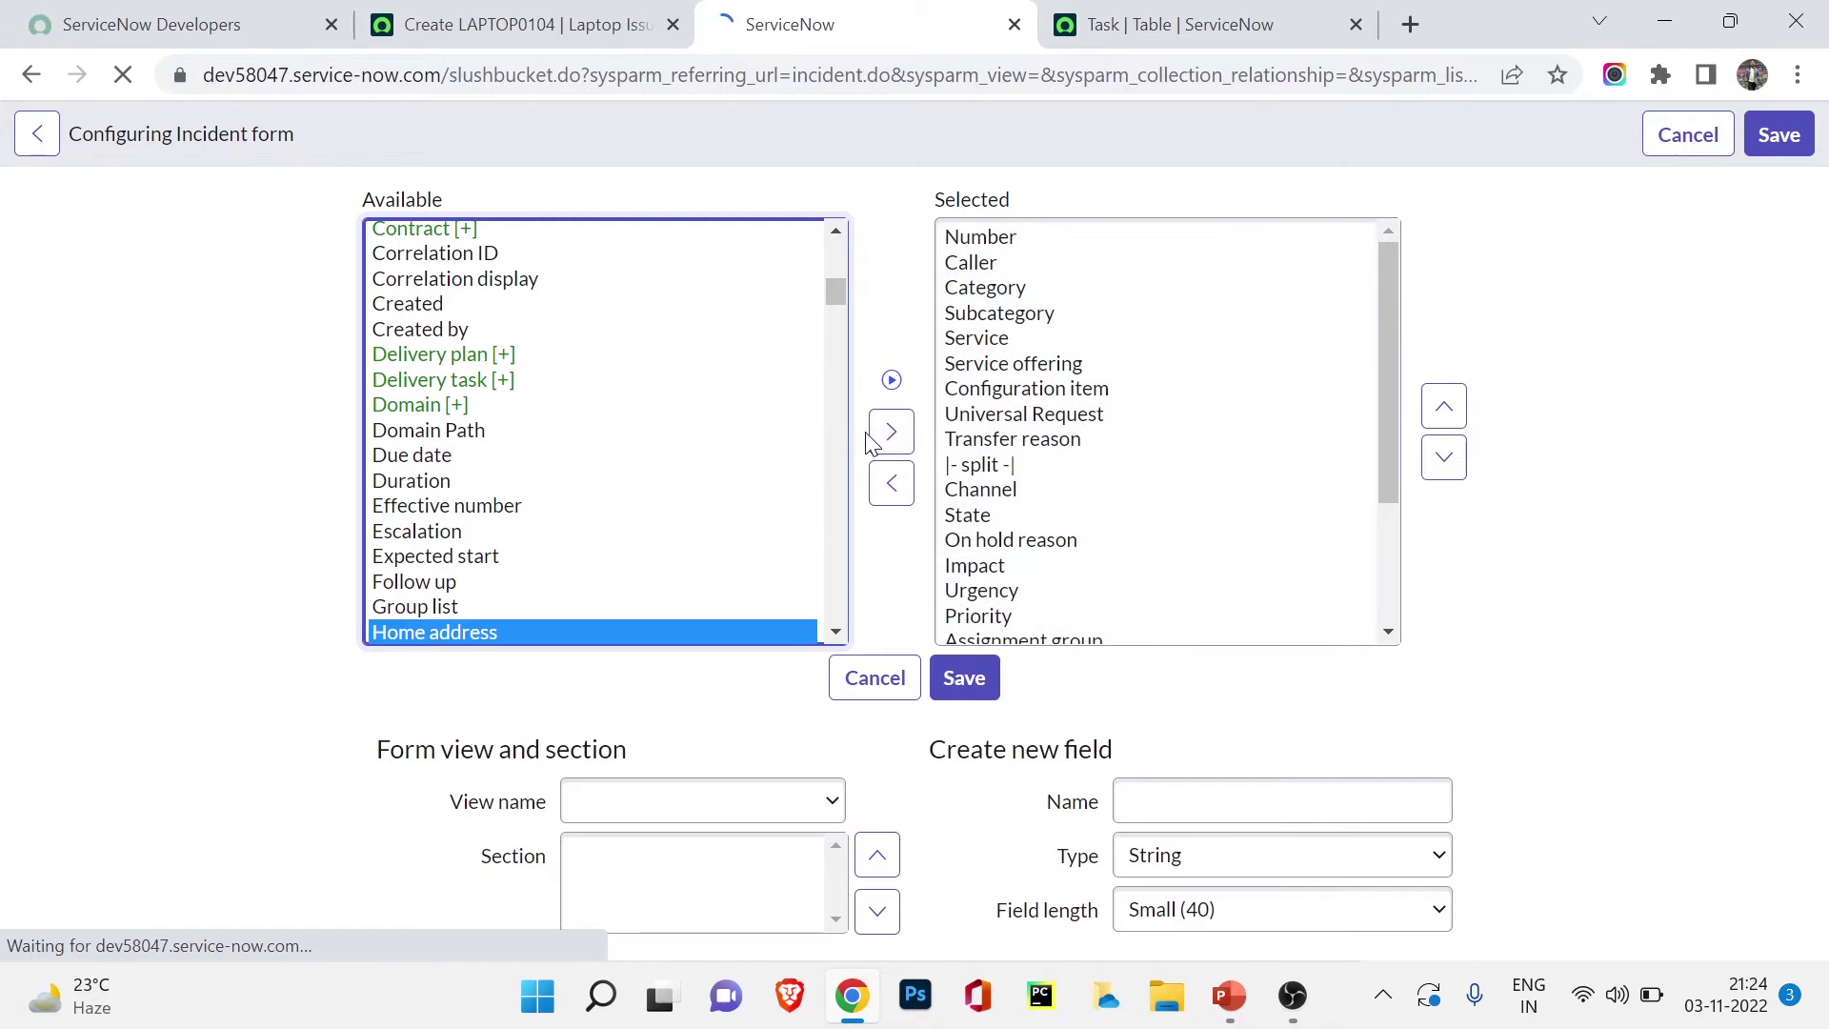
click(890, 433)
triple_click(1444, 408)
triple_click(1444, 407)
triple_click(1445, 408)
double_click(1444, 408)
double_click(1444, 407)
double_click(1444, 407)
click(1734, 148)
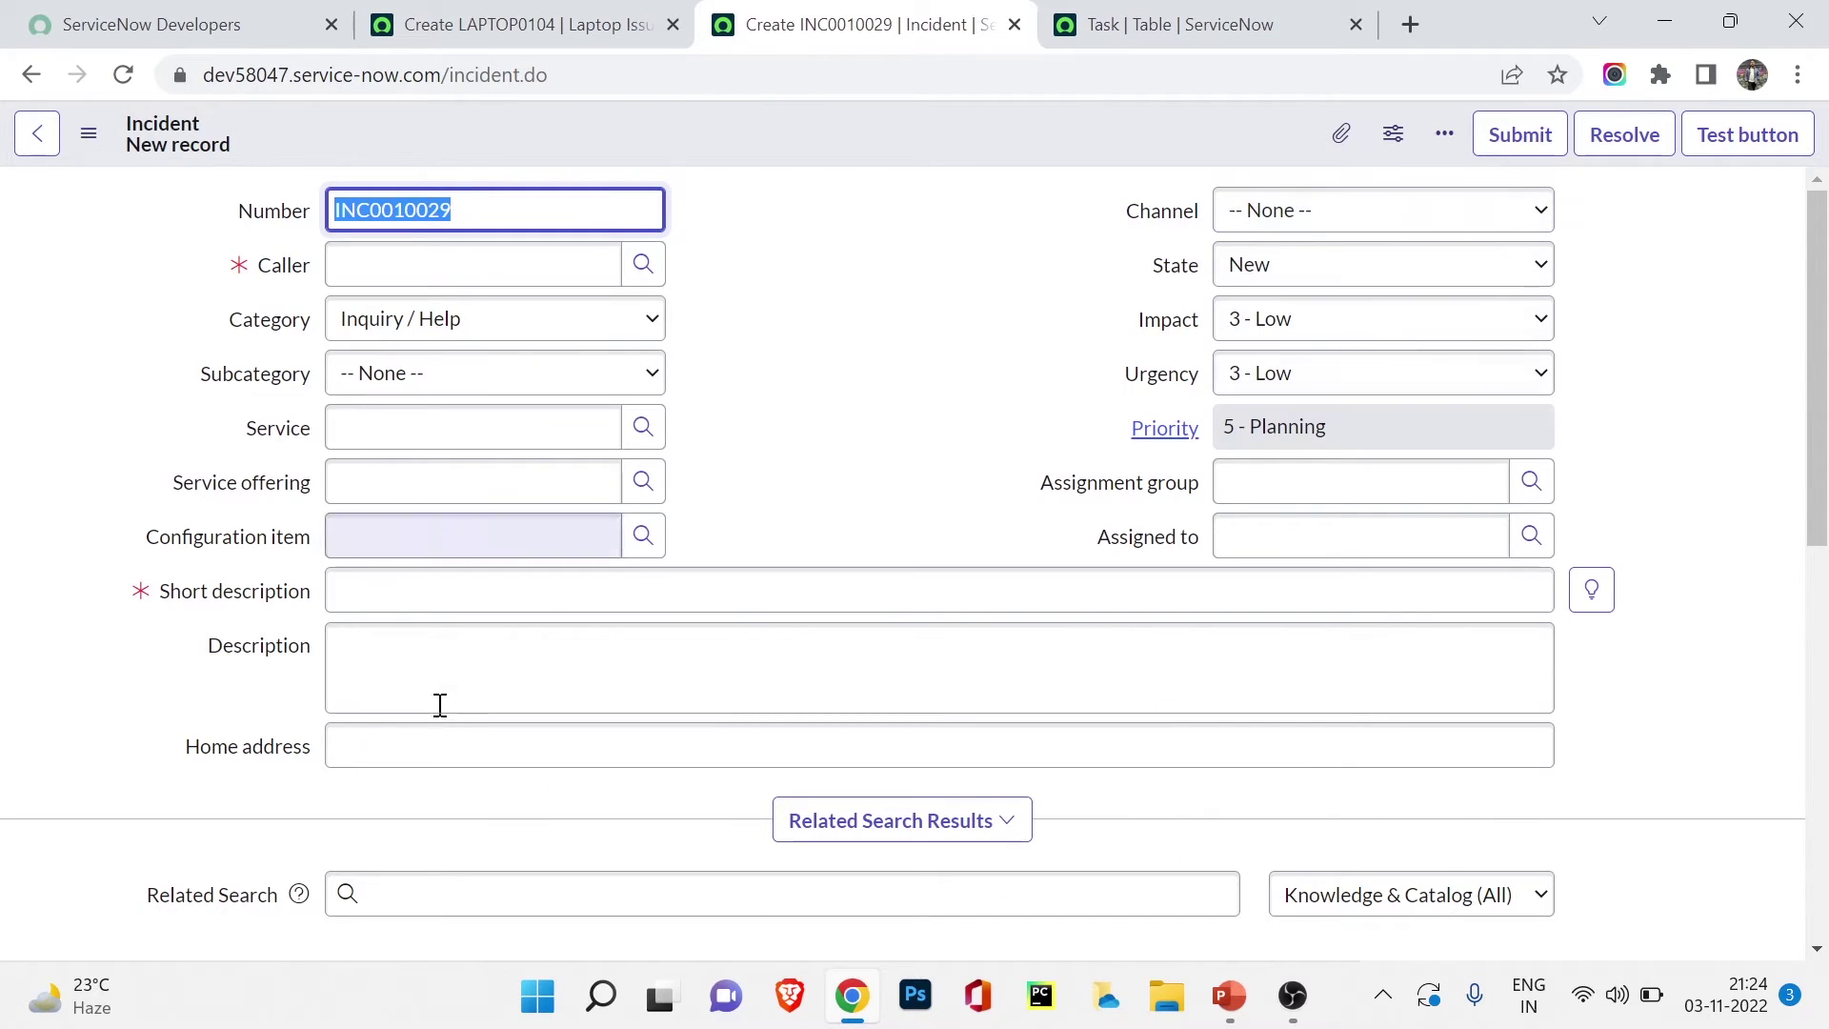
Compare the Home address field on the new Incident and Laptop Issues records.
click(358, 753)
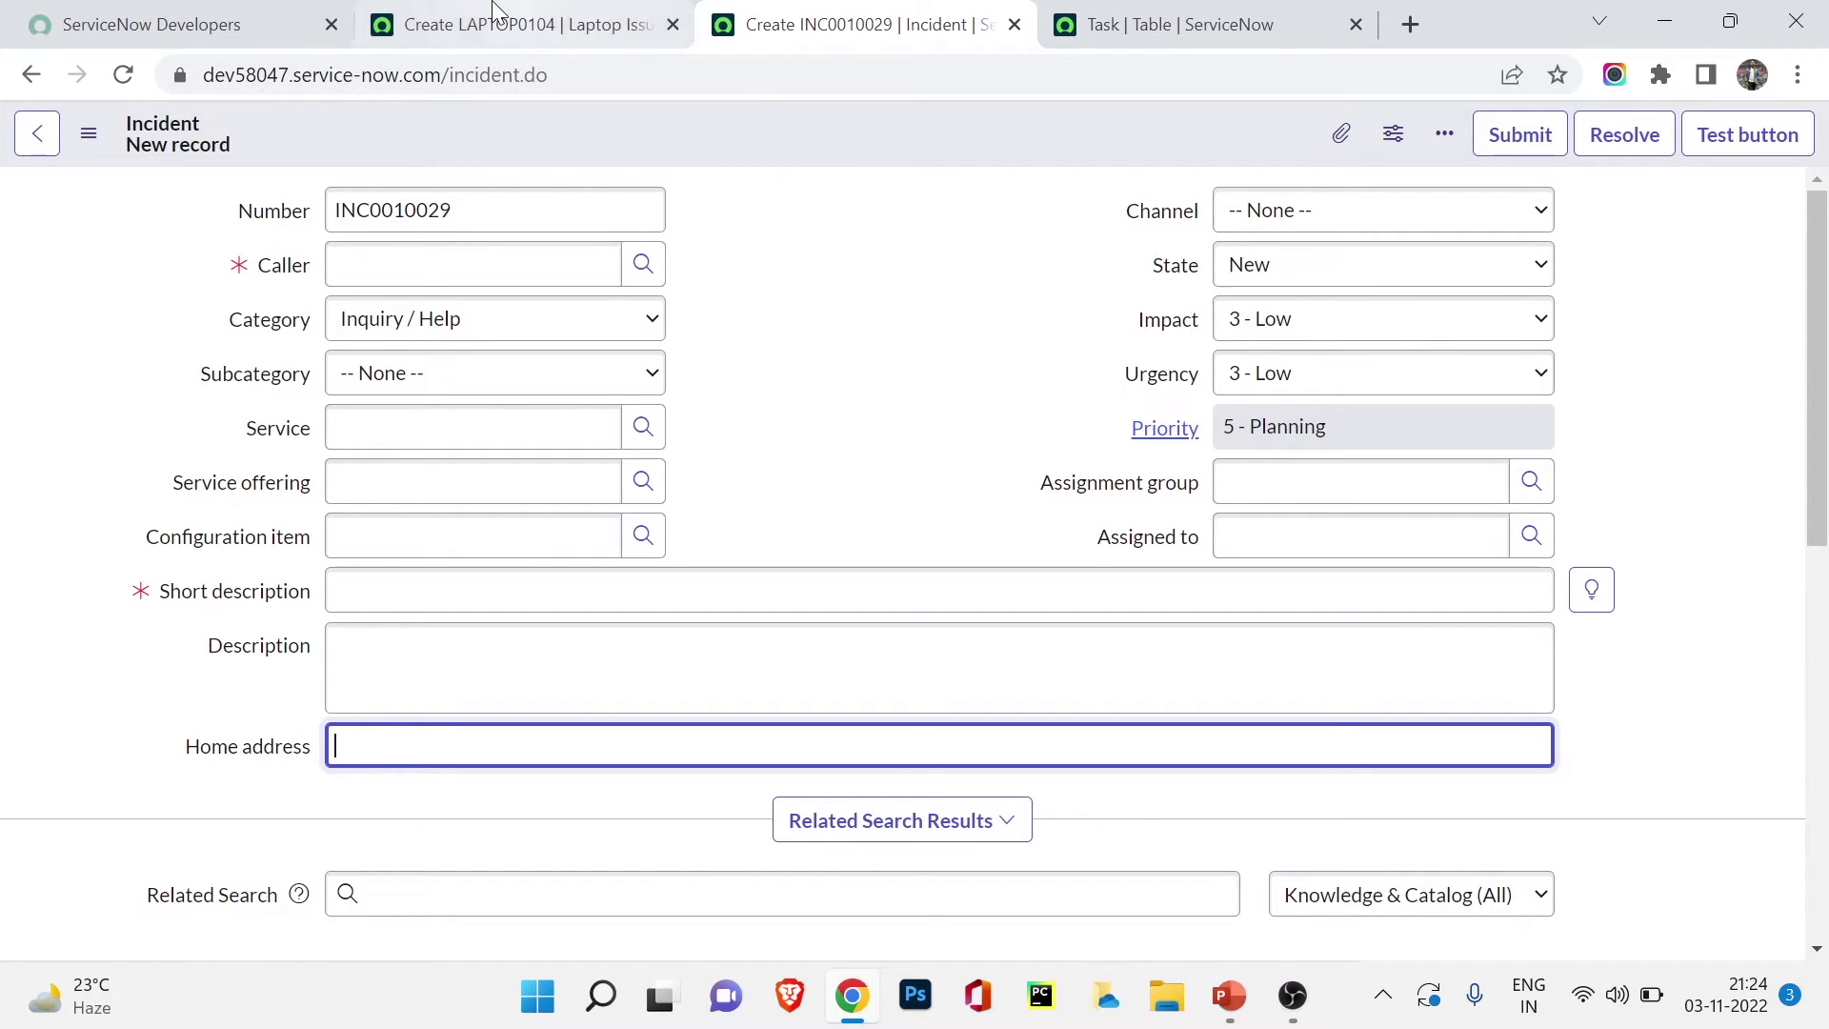
click(524, 23)
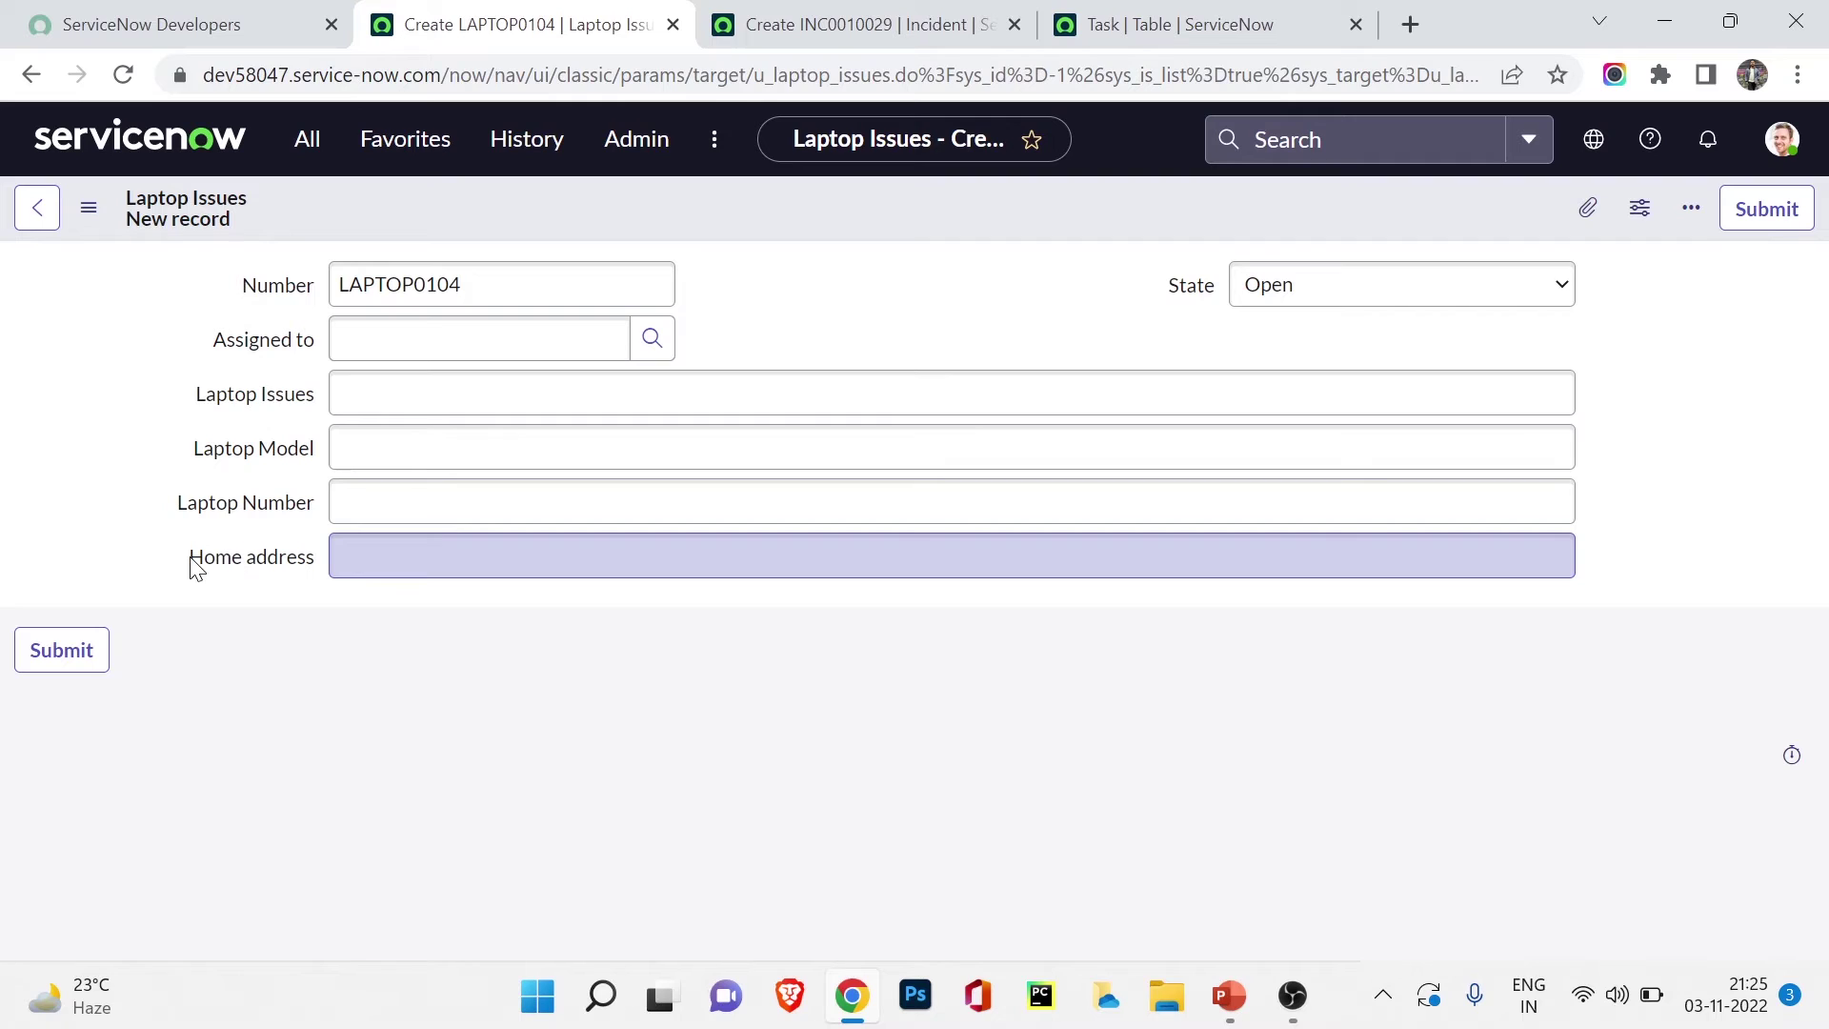
click(857, 21)
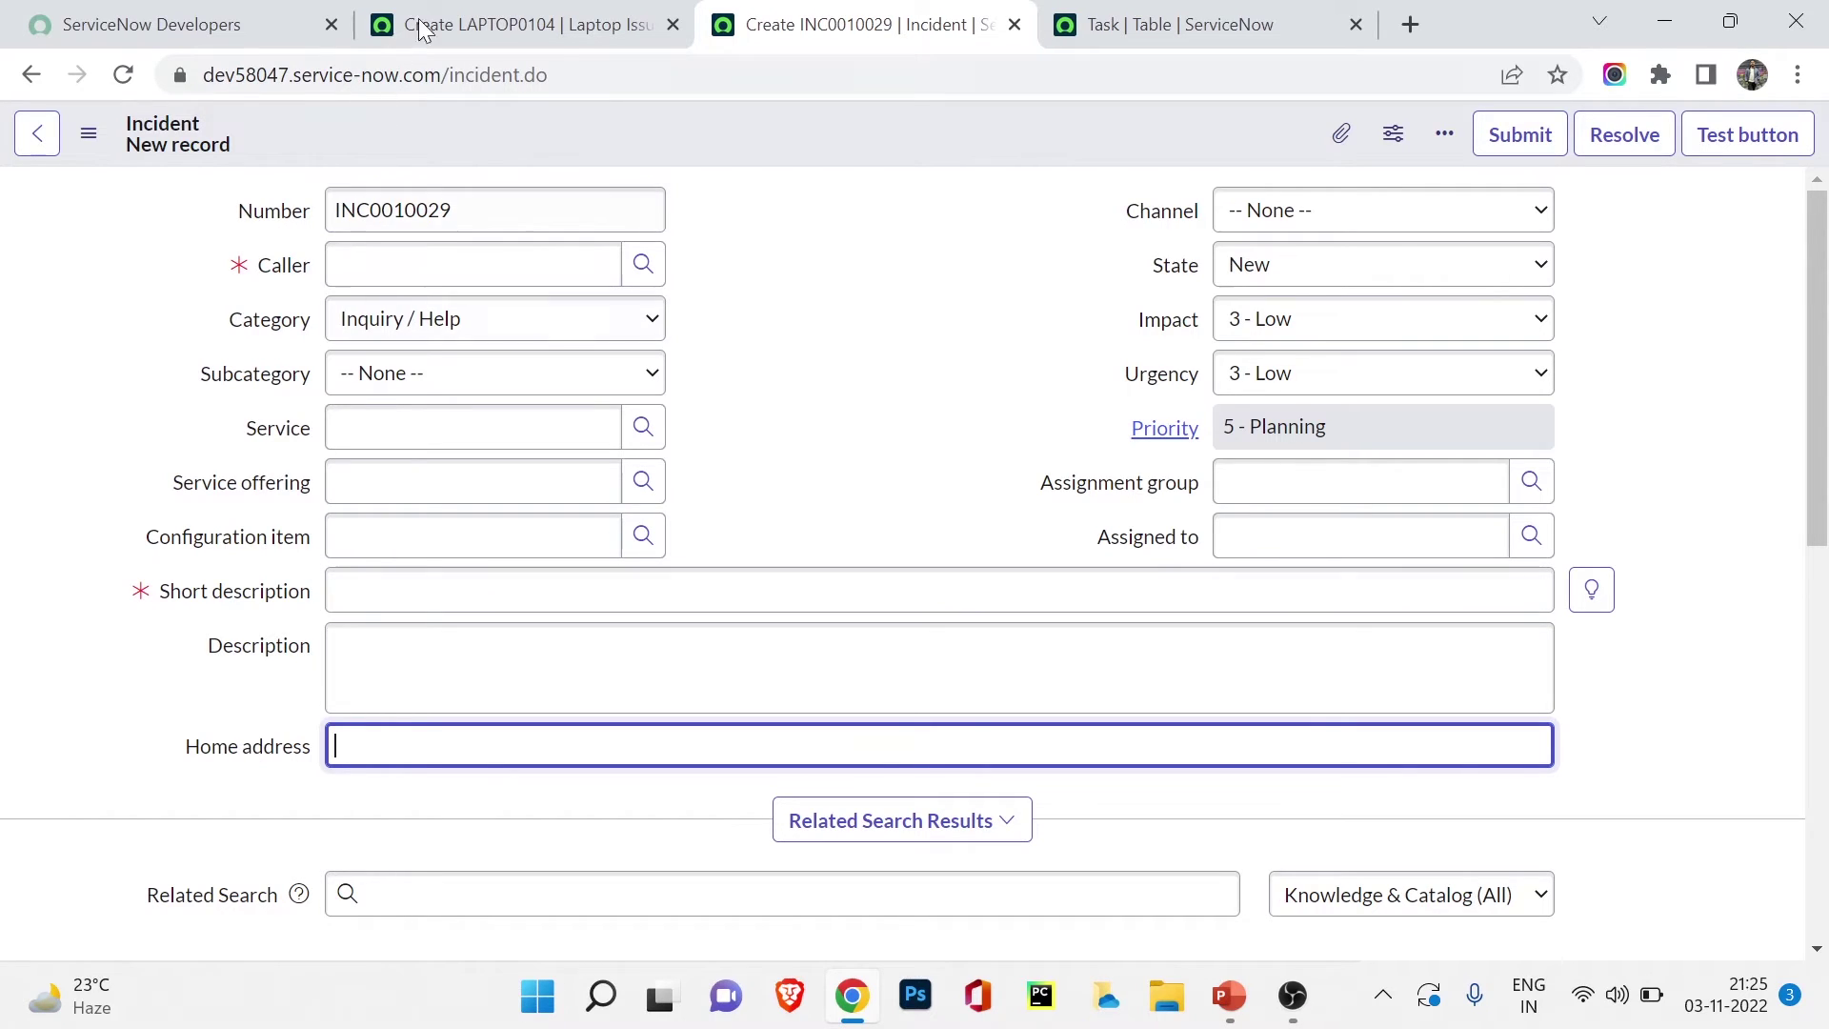
click(476, 23)
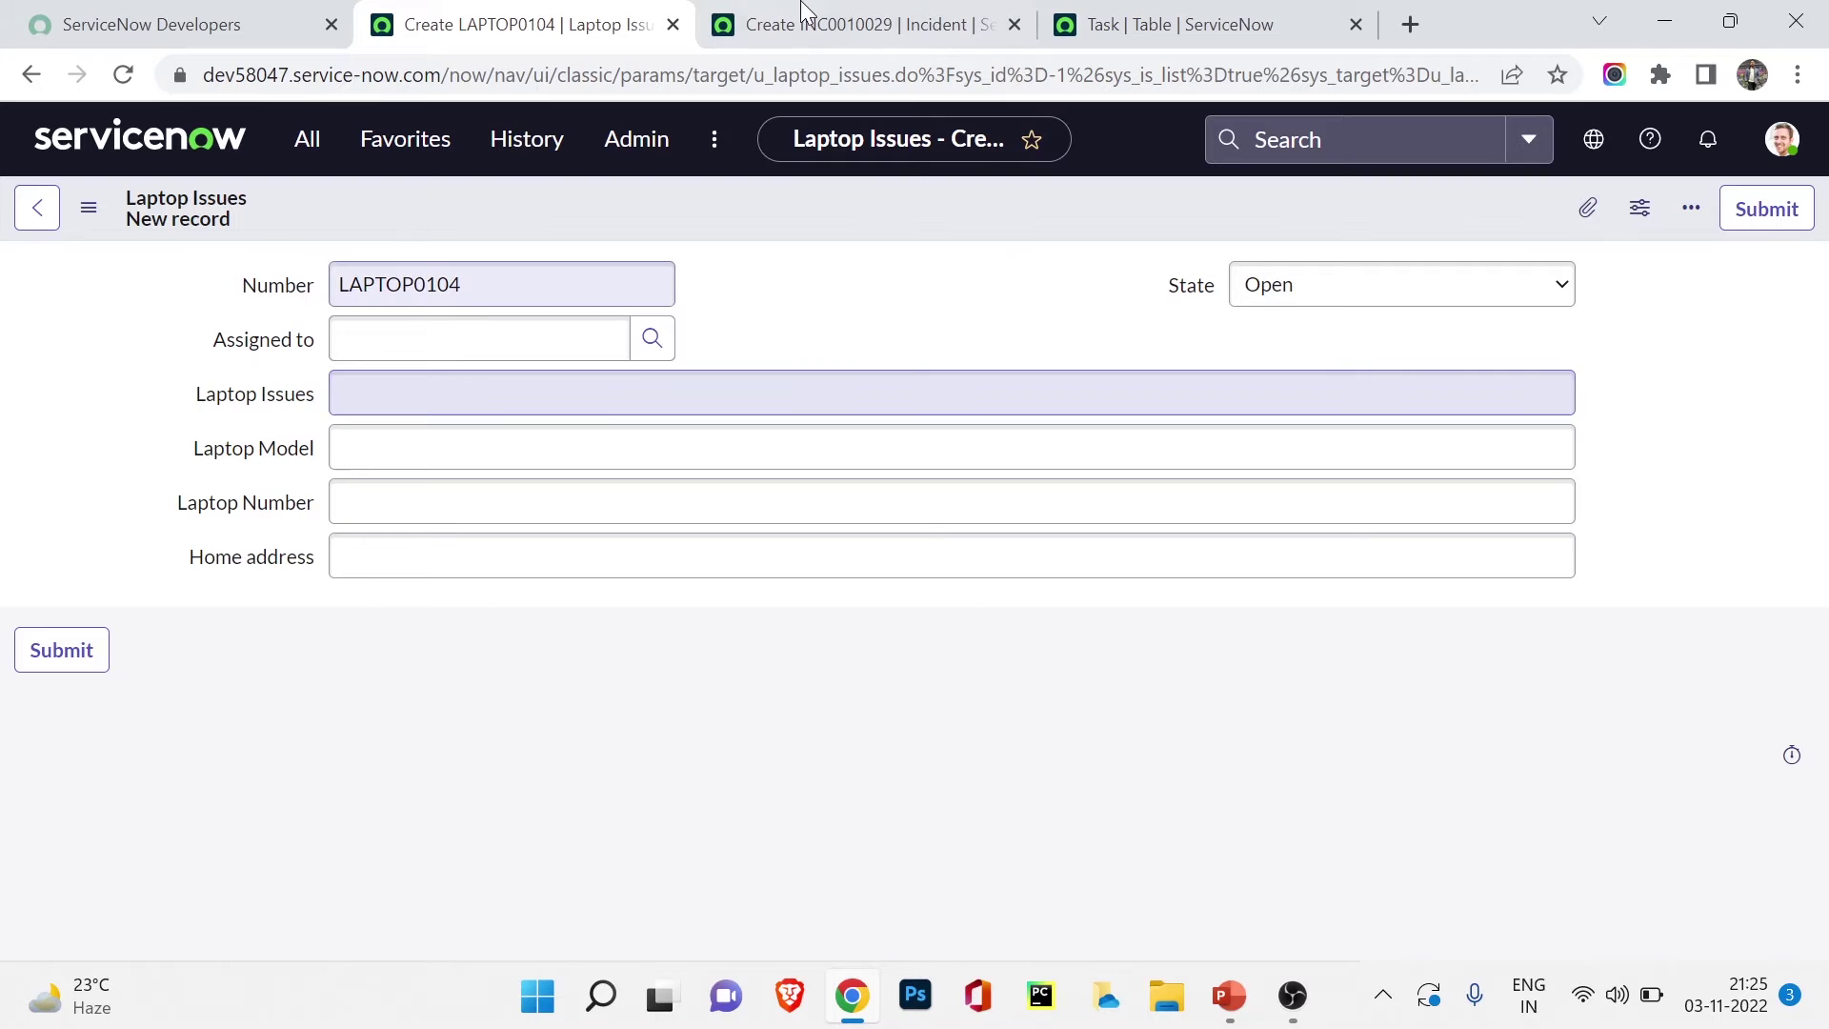
key(ctrl+Tab)
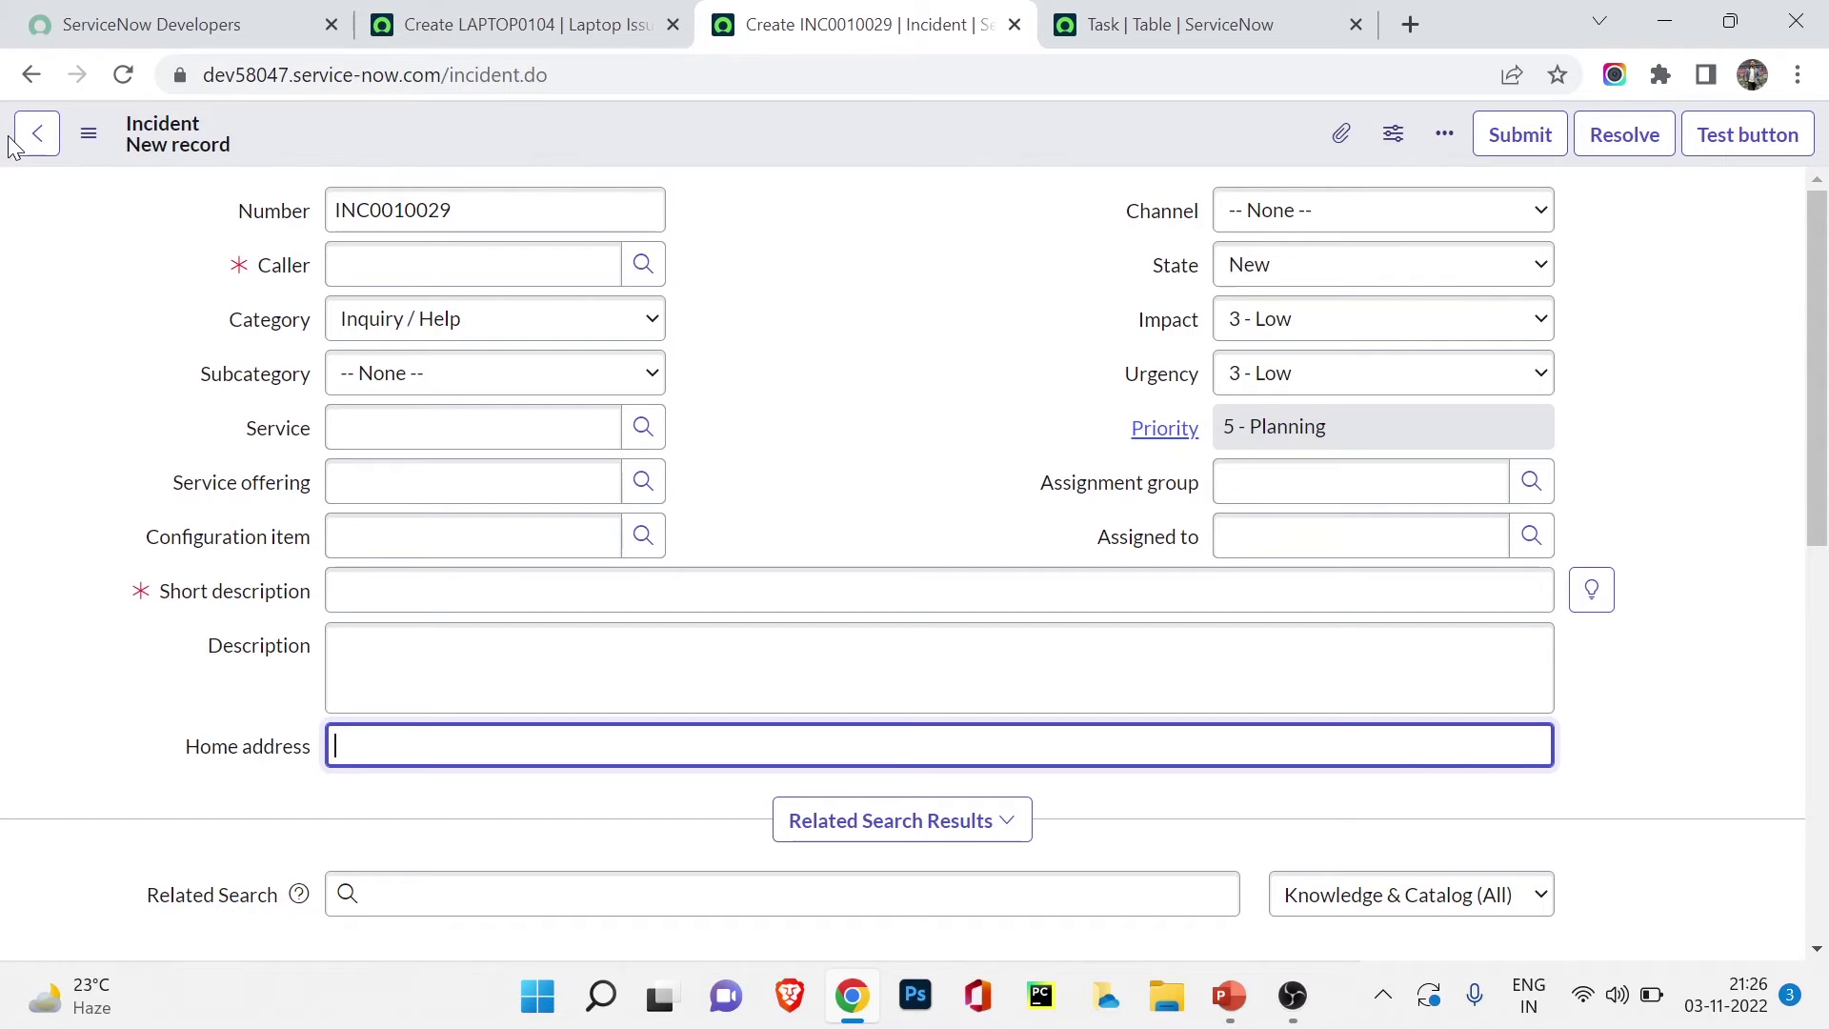
click(515, 24)
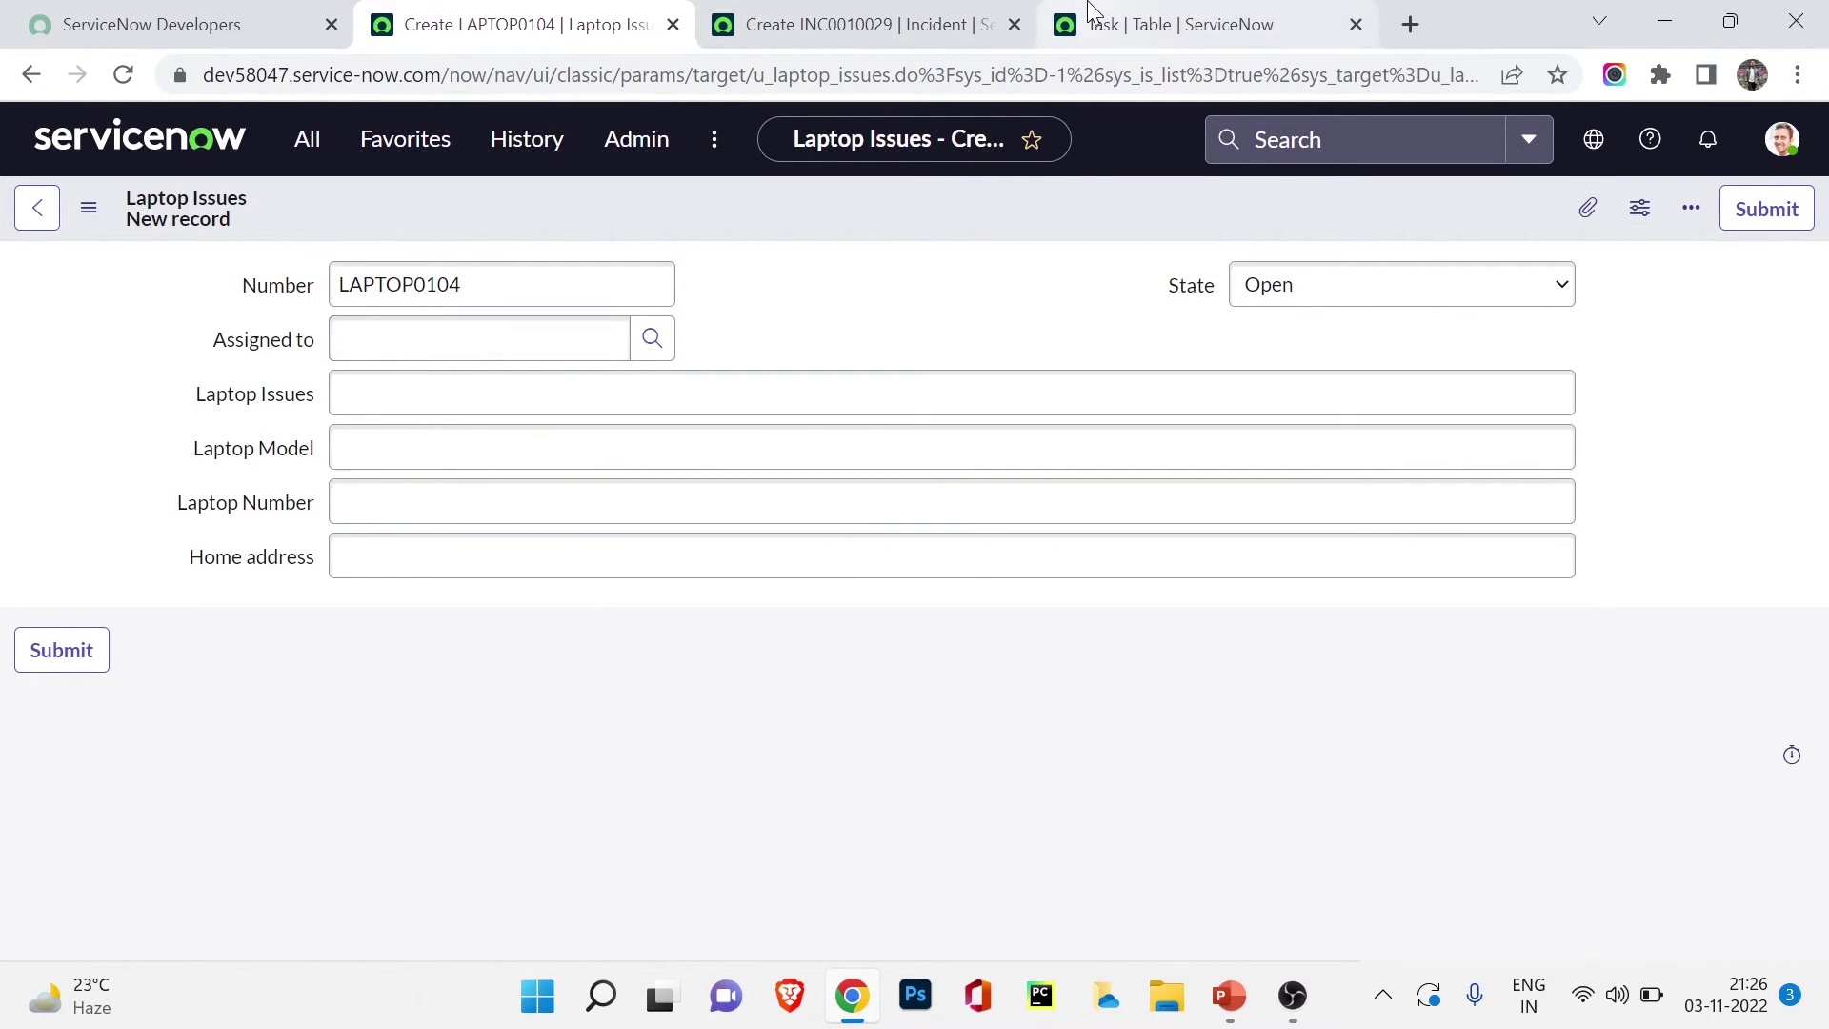
click(1182, 24)
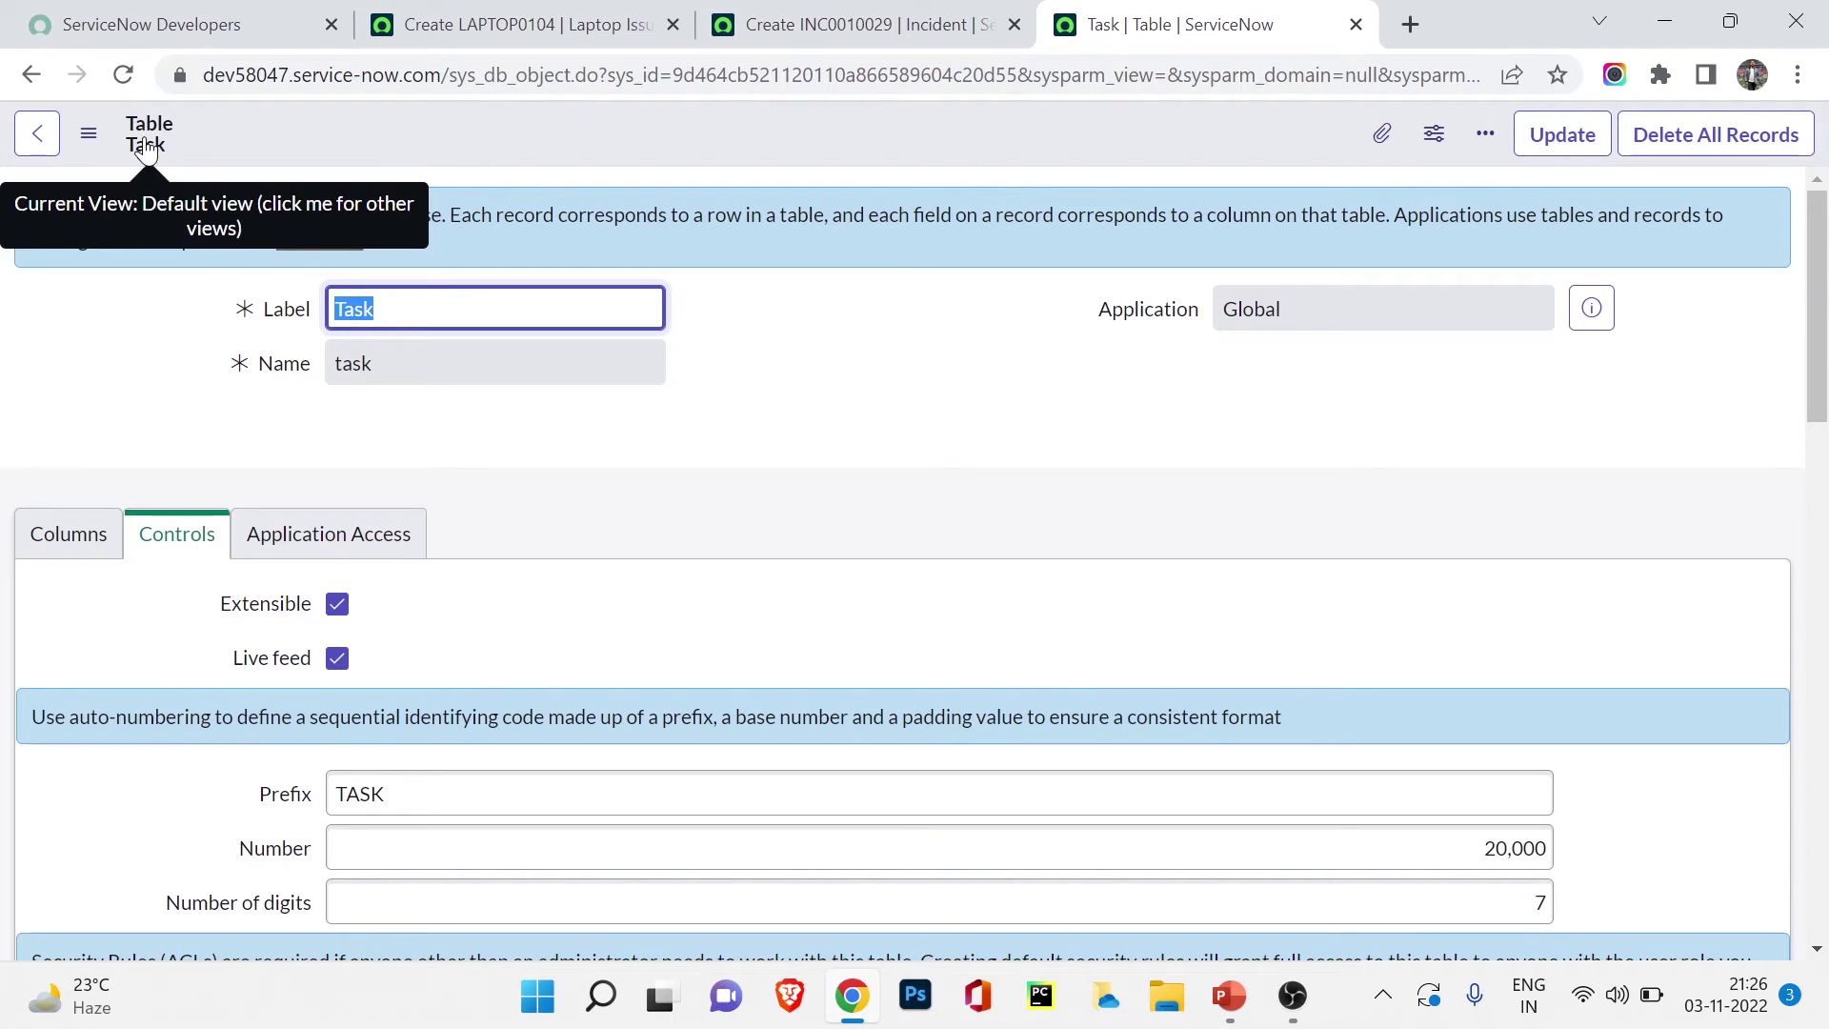
Page to the last Task columns and open the Home address (u_home_address) dictionary entry.
click(39, 555)
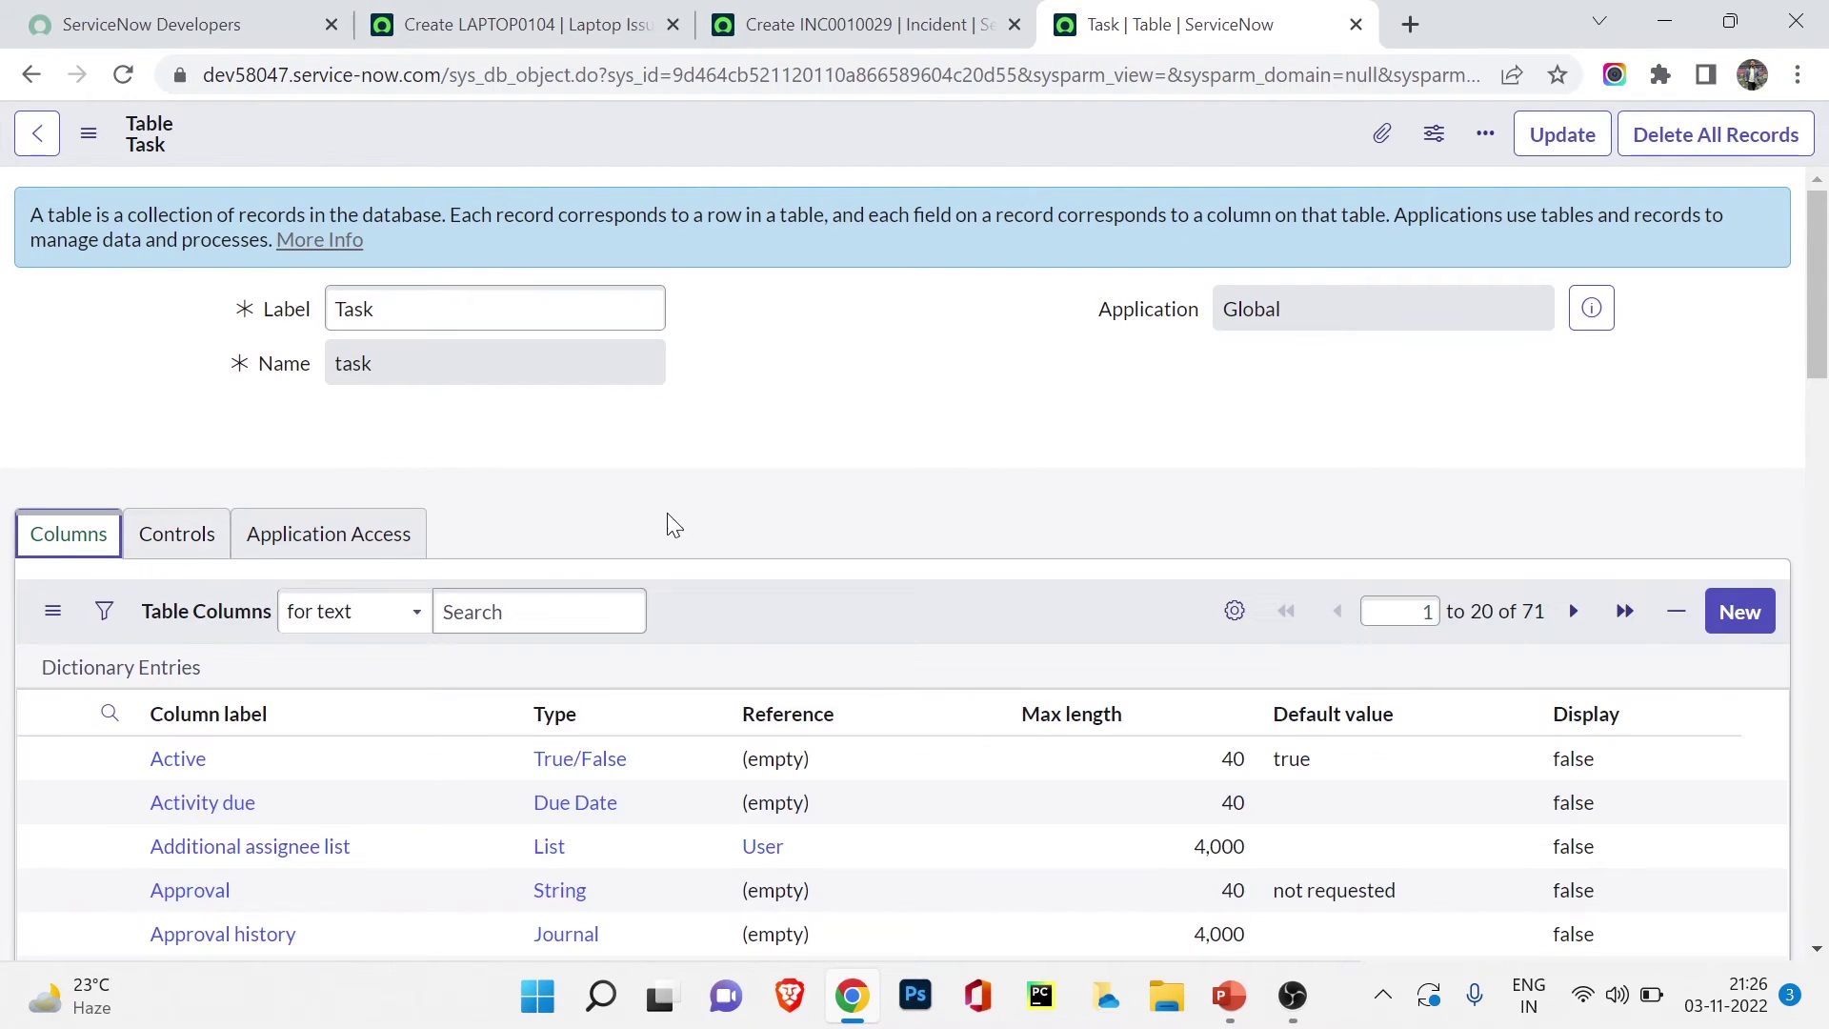
scroll(678, 523, down, 6)
scroll(677, 523, down, 3)
scroll(677, 523, up, 7)
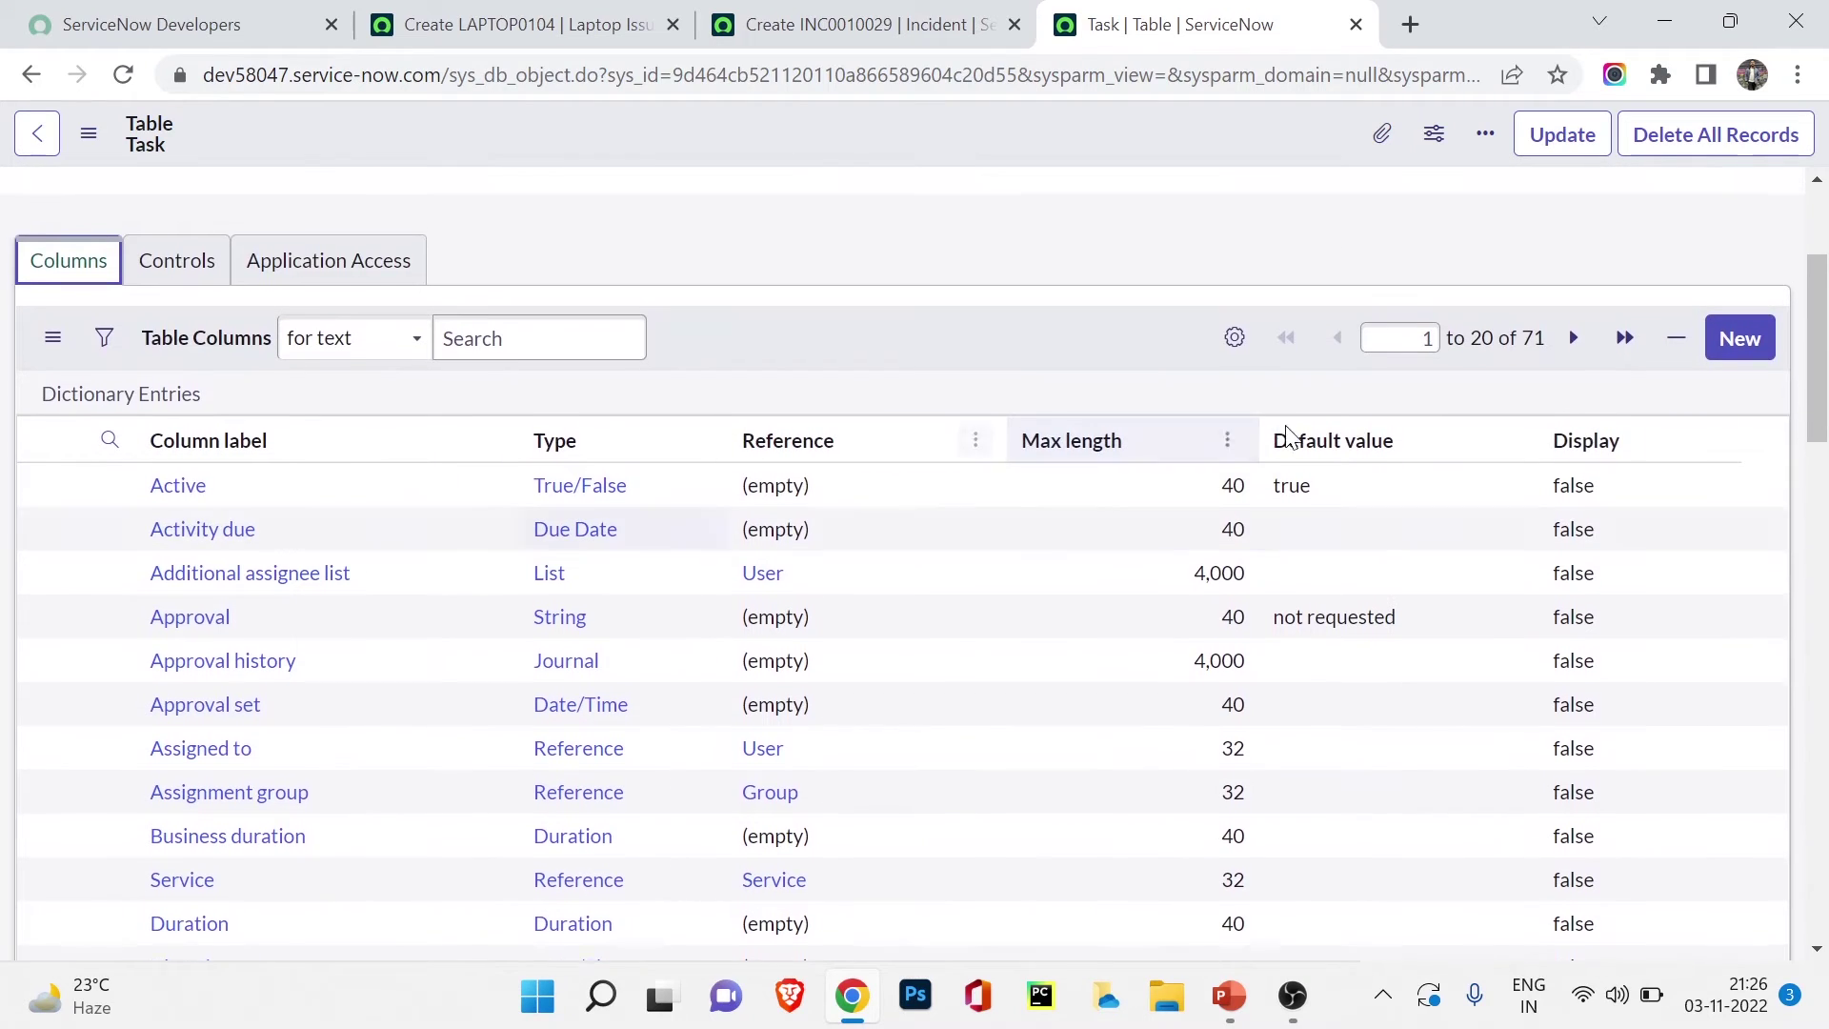
click(1624, 338)
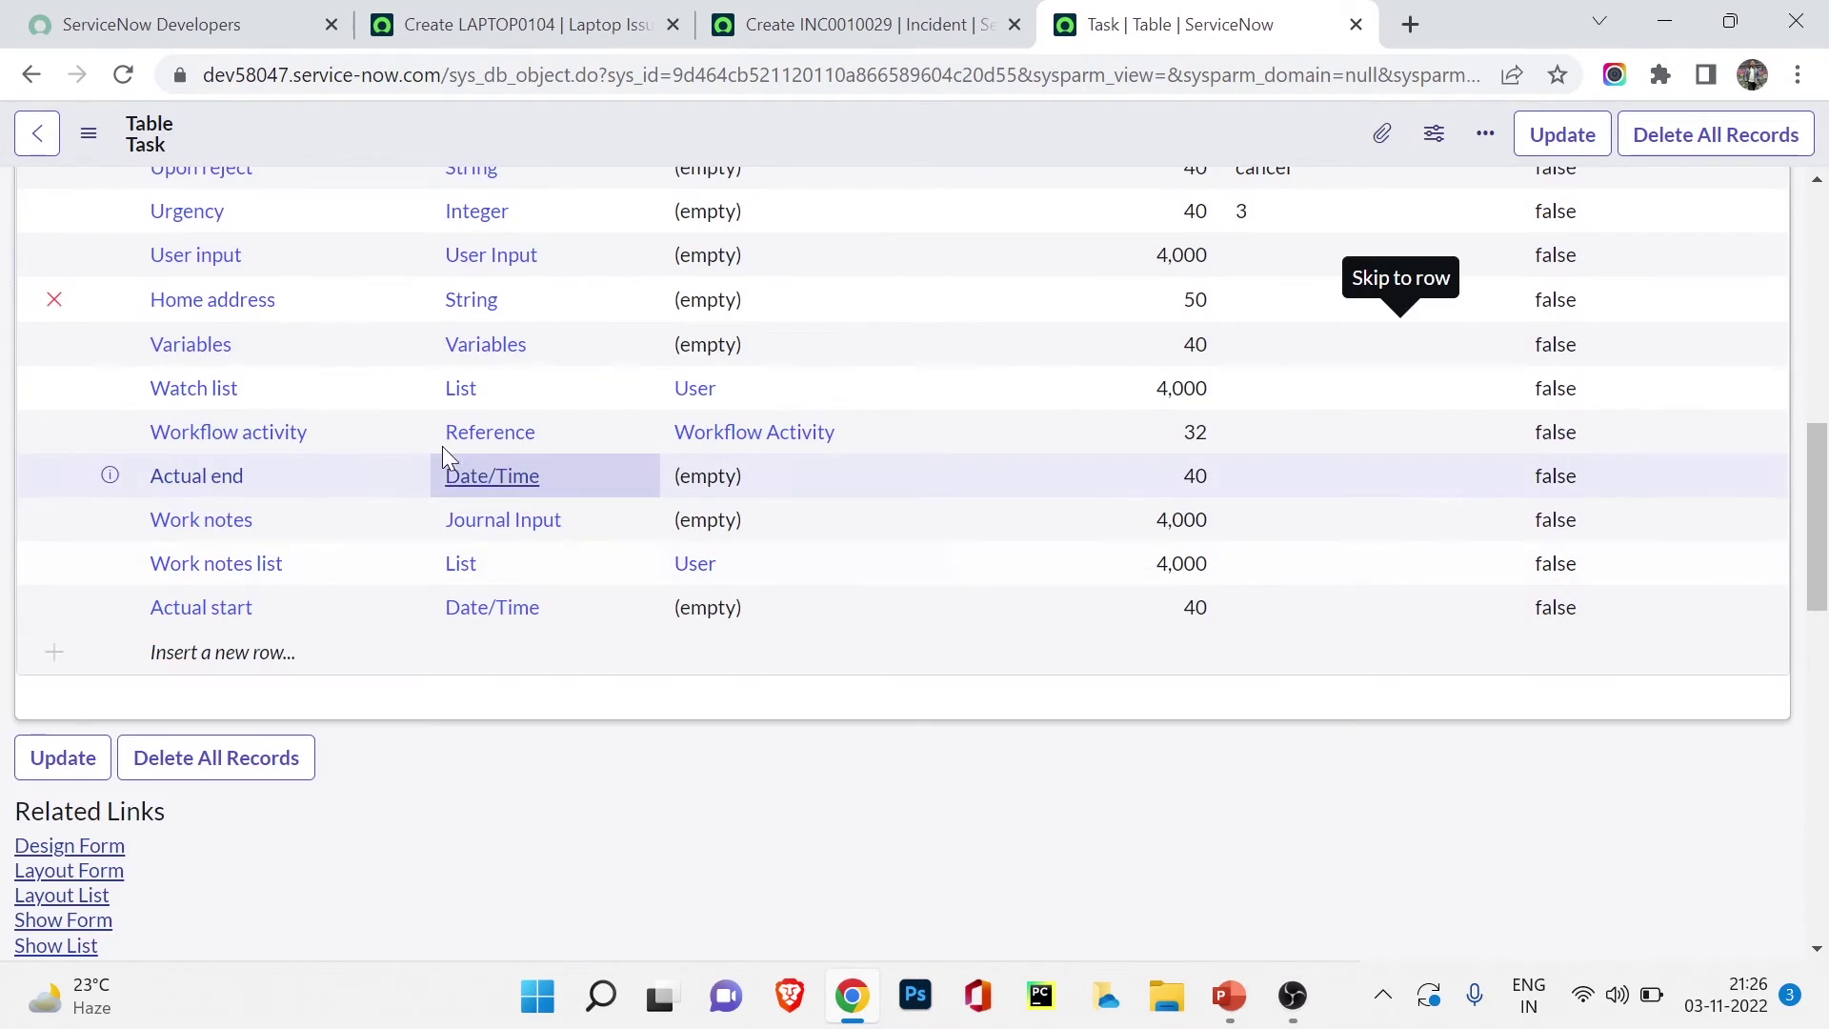
scroll(315, 397, up, 2)
click(211, 449)
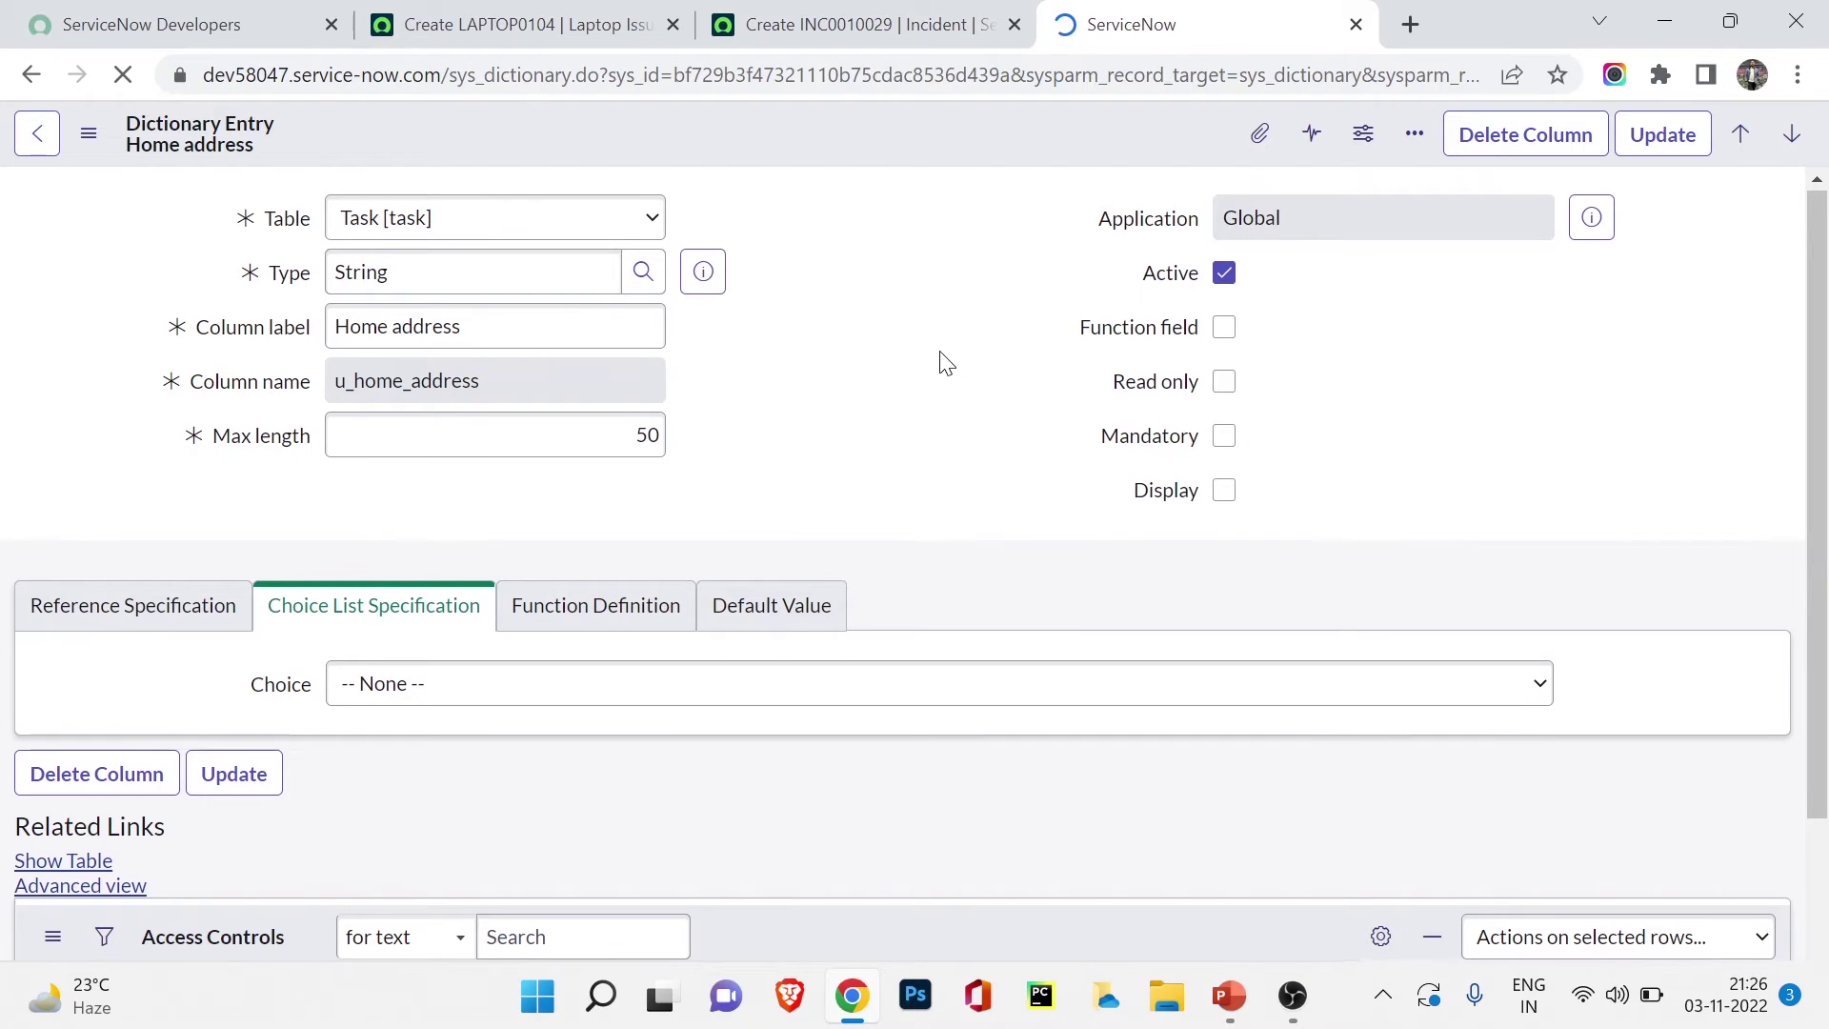
Show Home address's empty Dictionary Overrides related list and start a new override.
scroll(940, 352, down, 3)
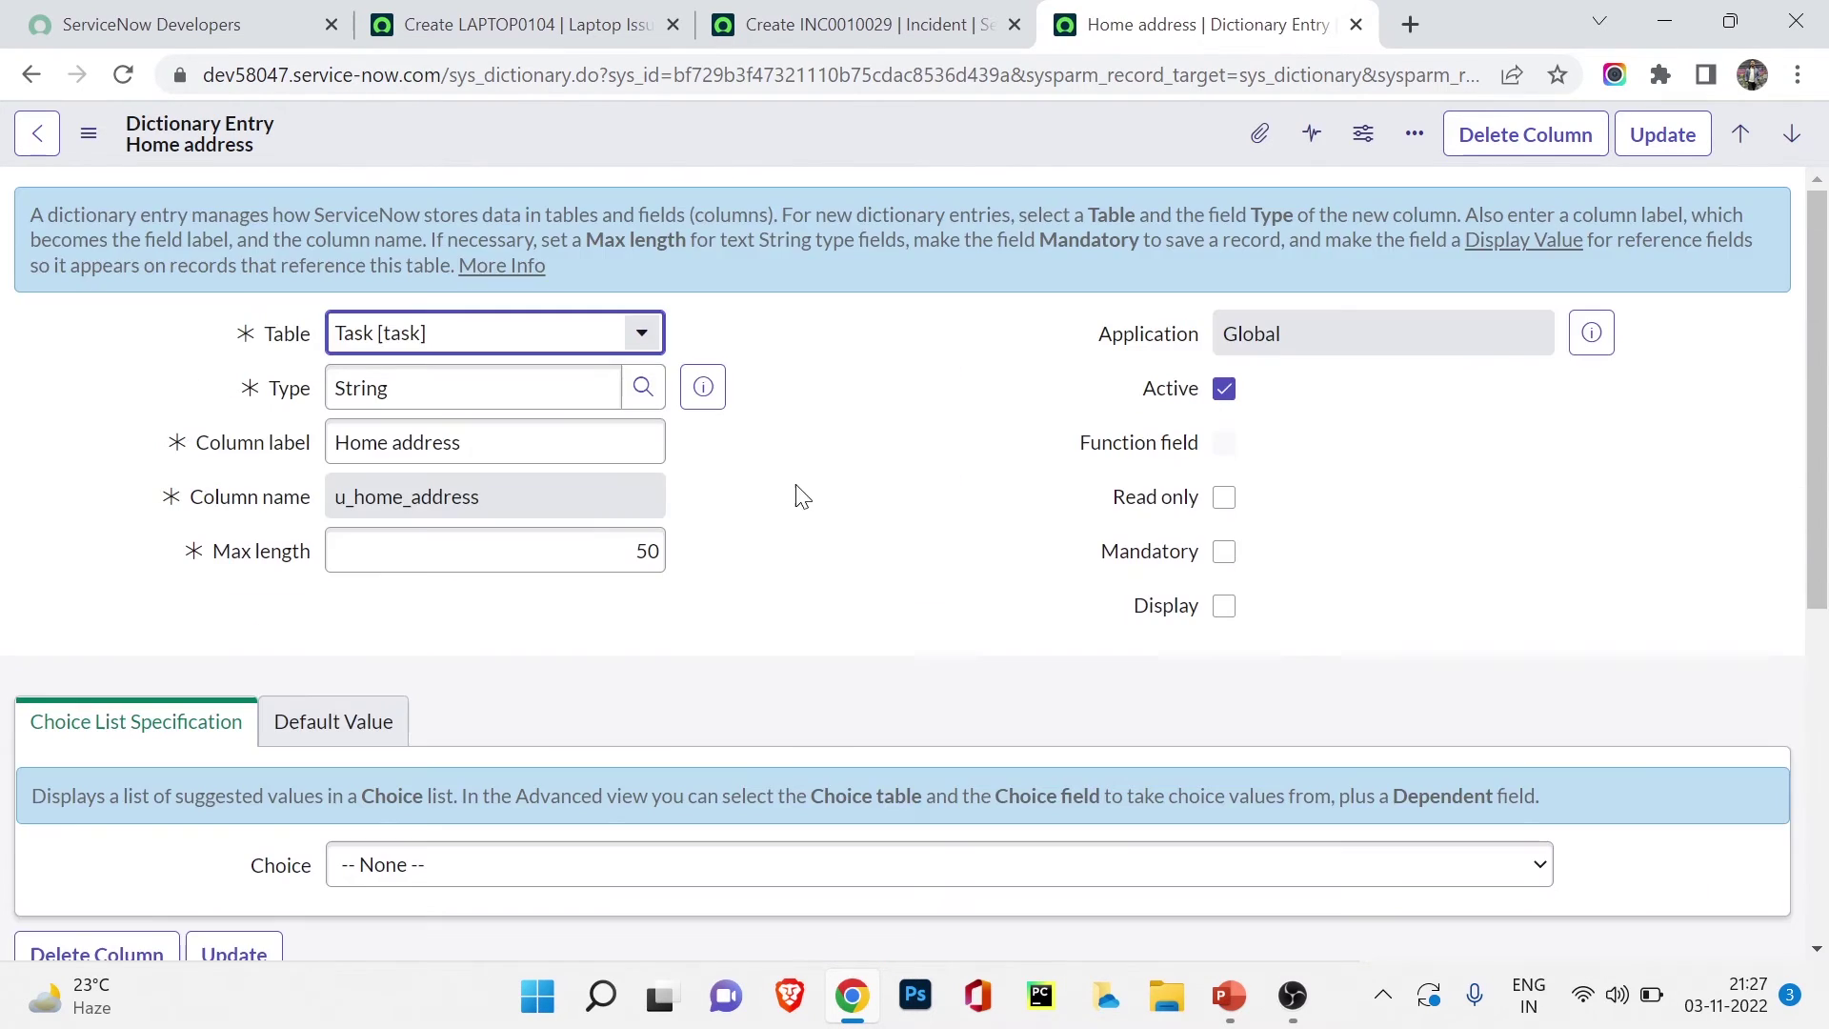
scroll(796, 495, down, 7)
click(701, 502)
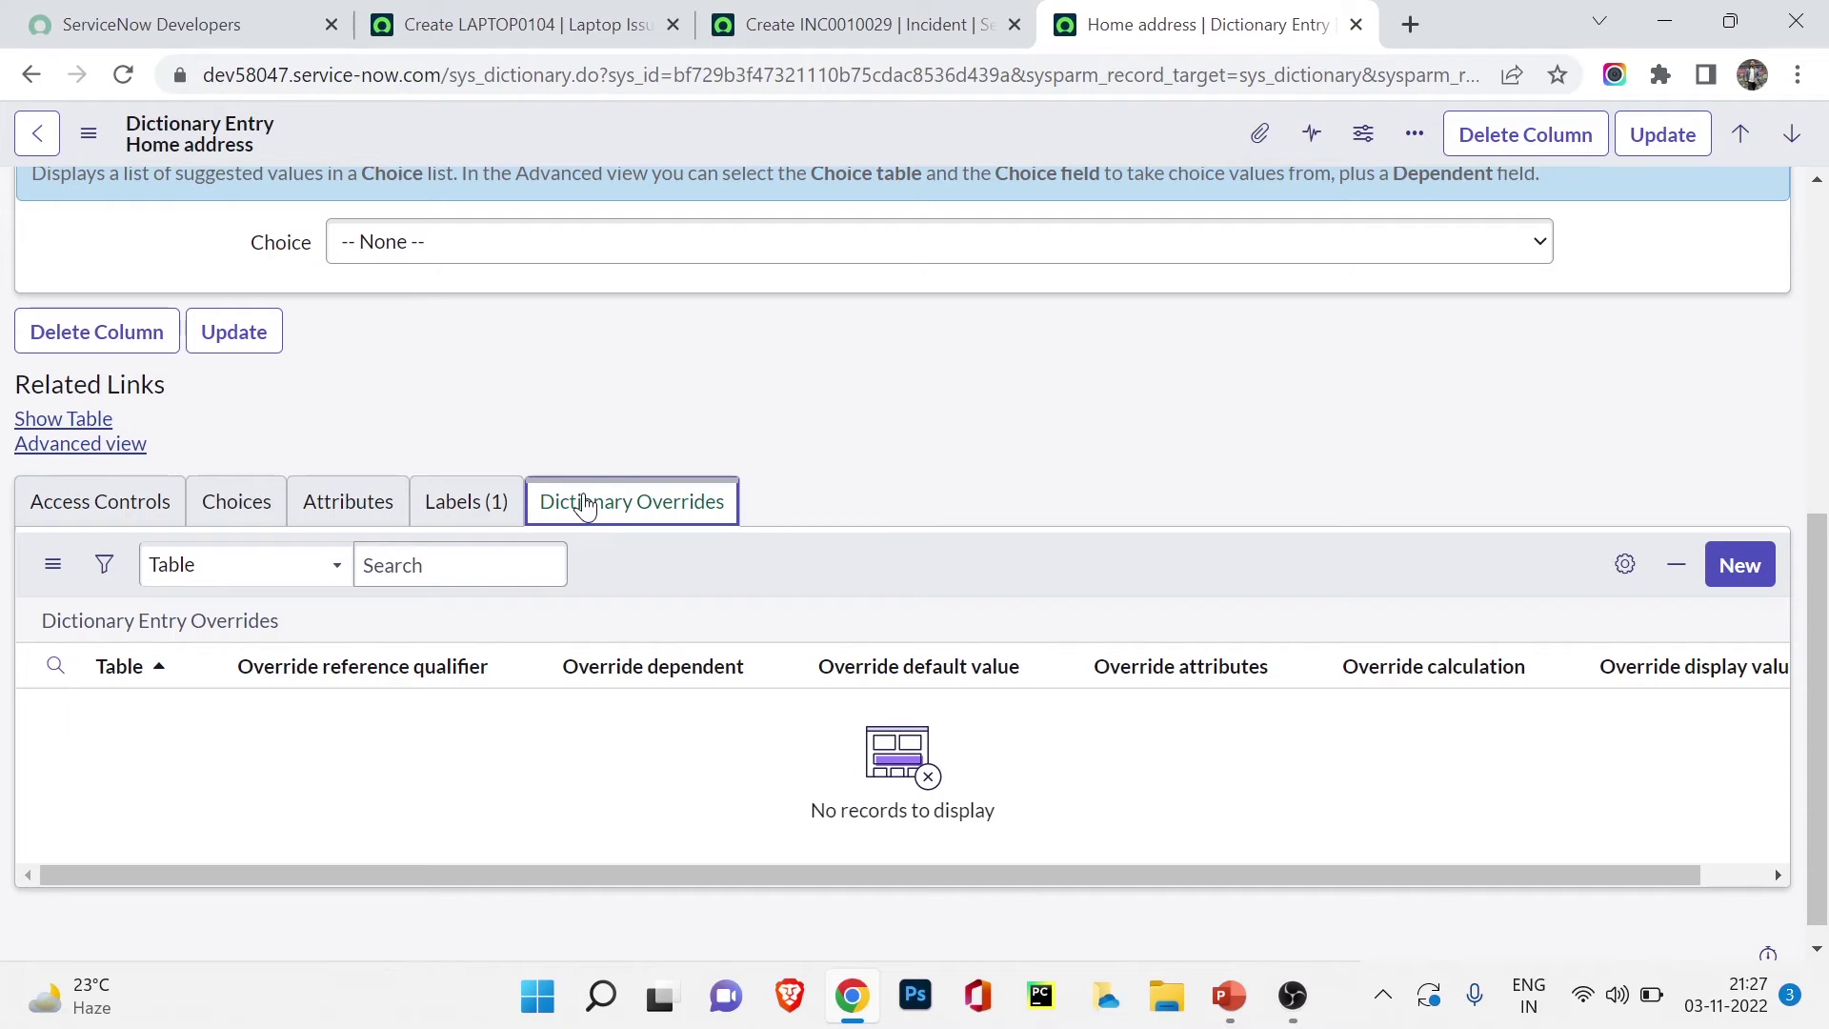
click(1729, 560)
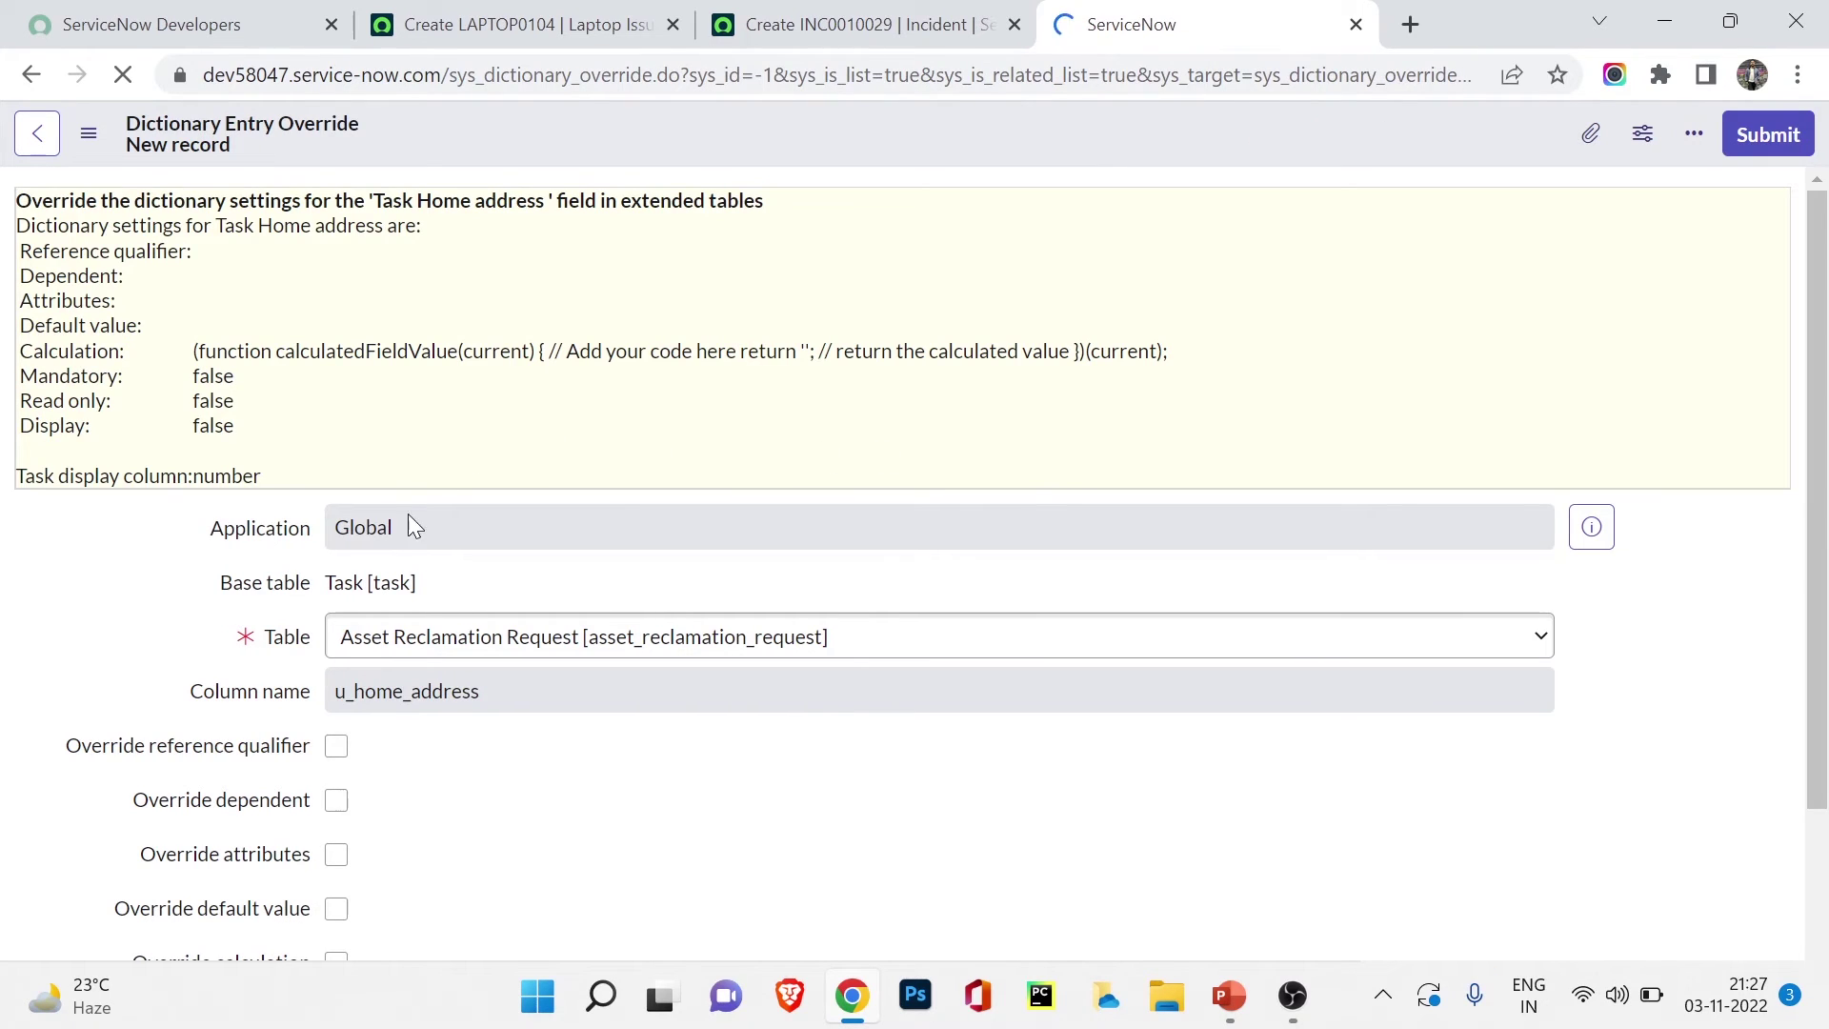
Add a Home address dictionary override for Laptop Issues [u_laptop_issues] with Override mandatory and Mandatory ticked, and submit it.
click(373, 638)
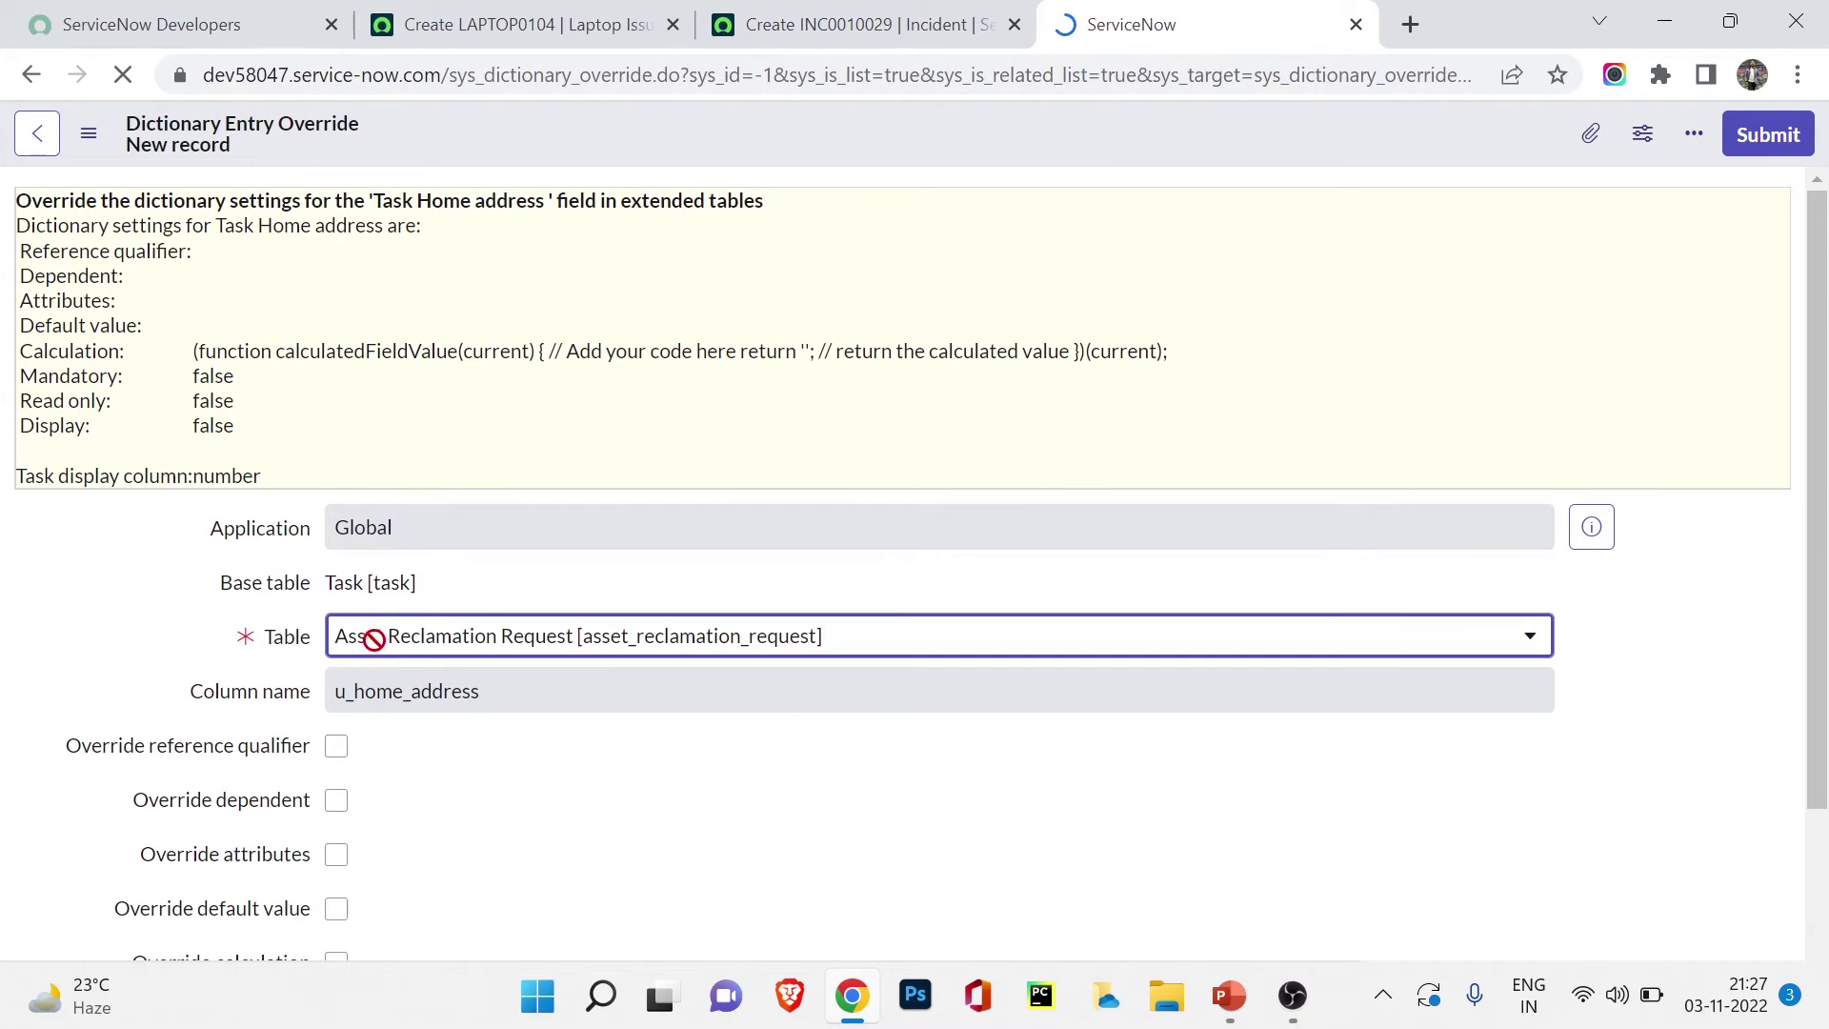
click(543, 640)
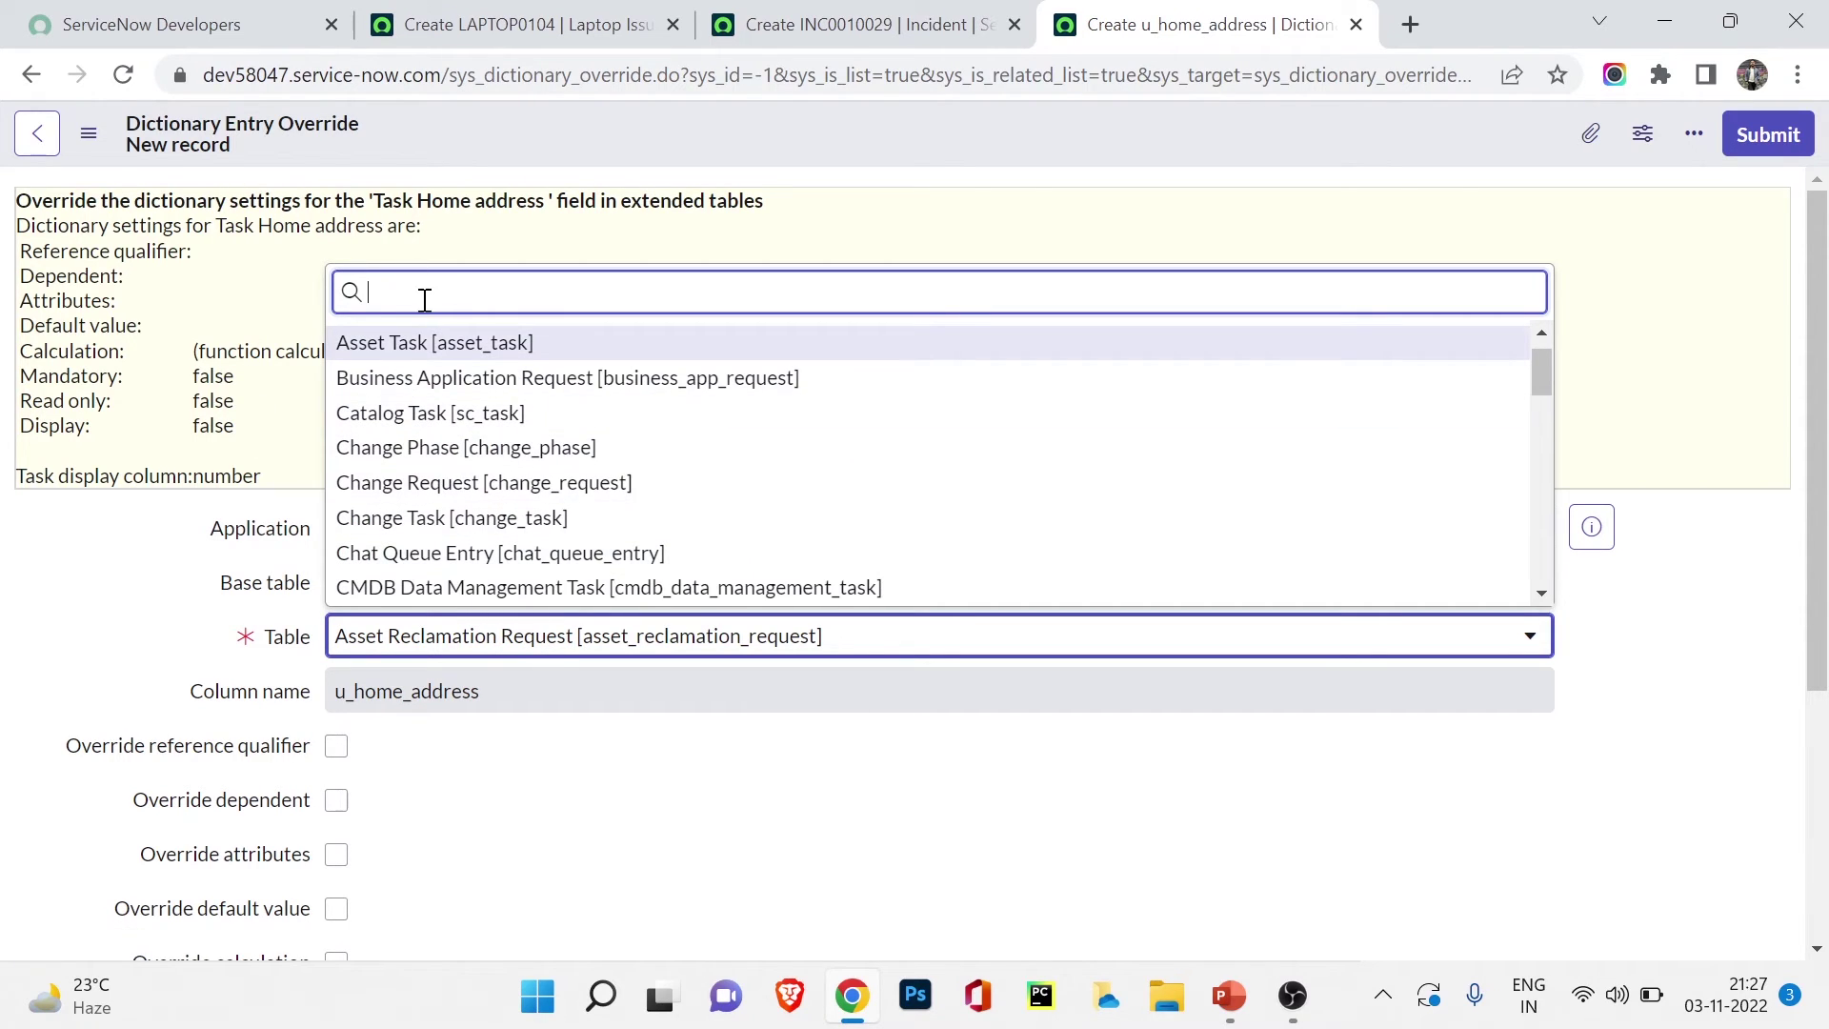
text(lap)
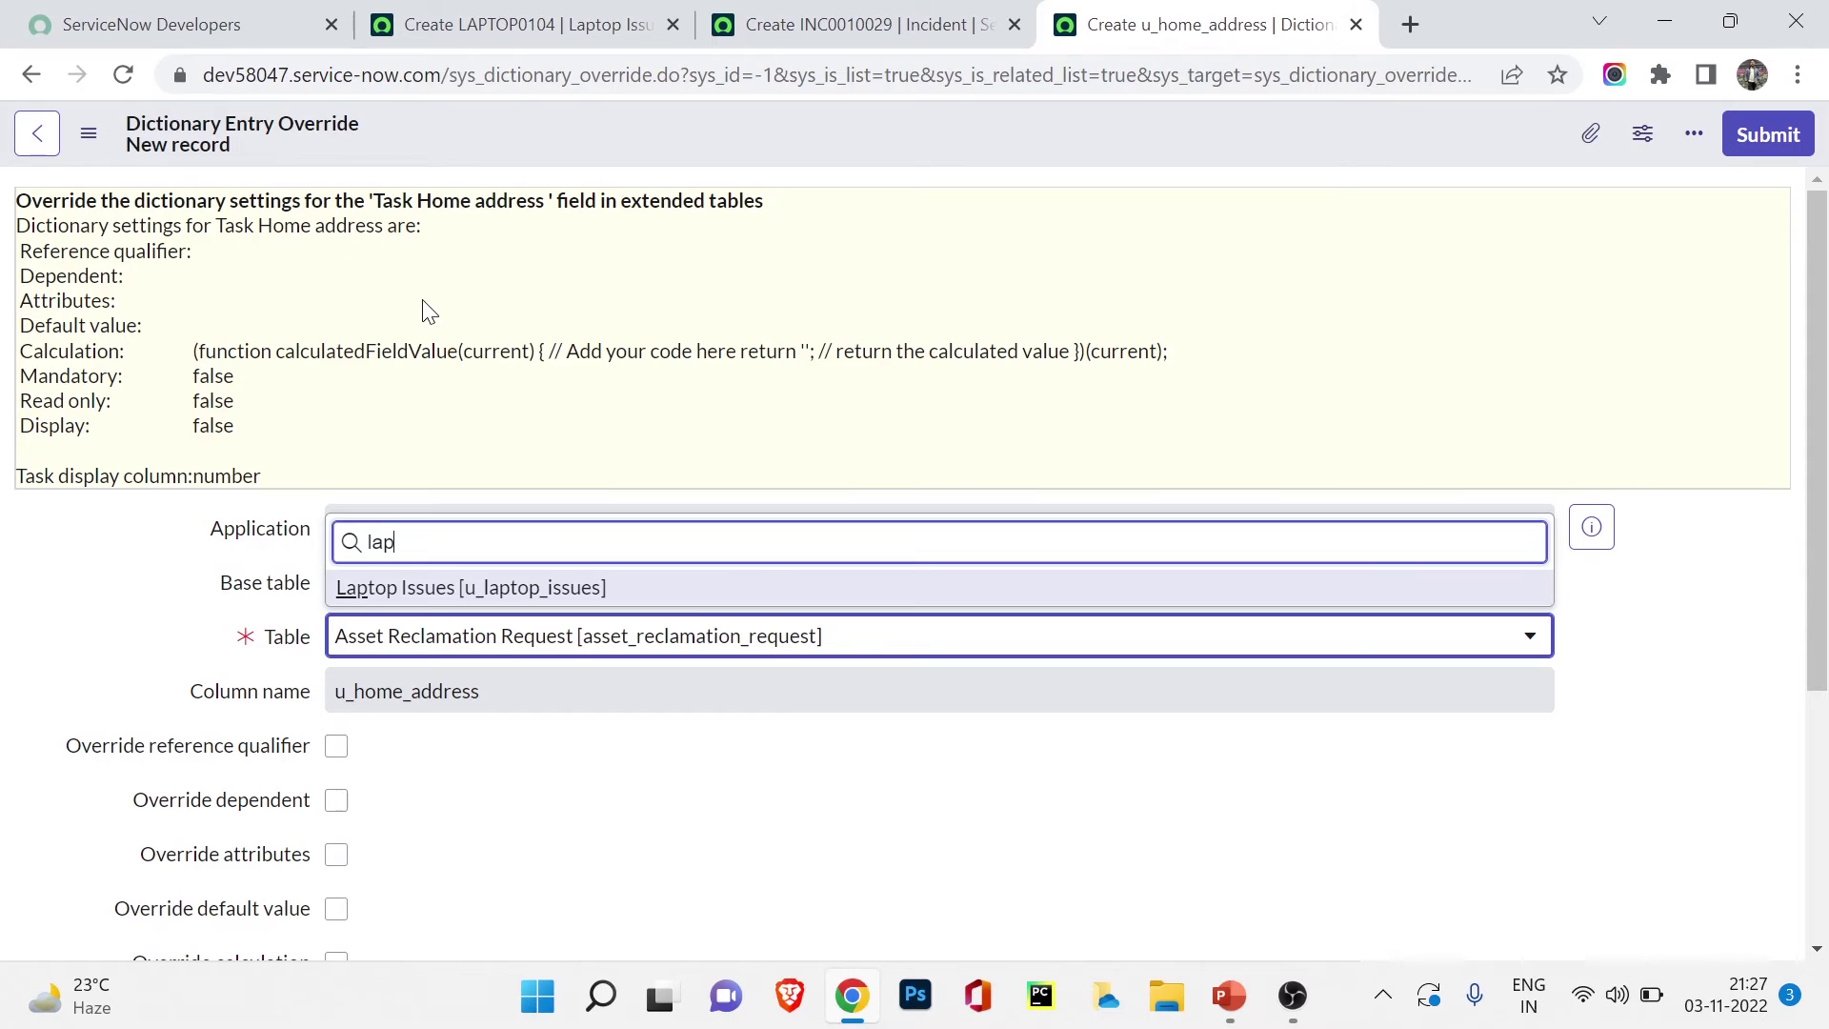
click(462, 589)
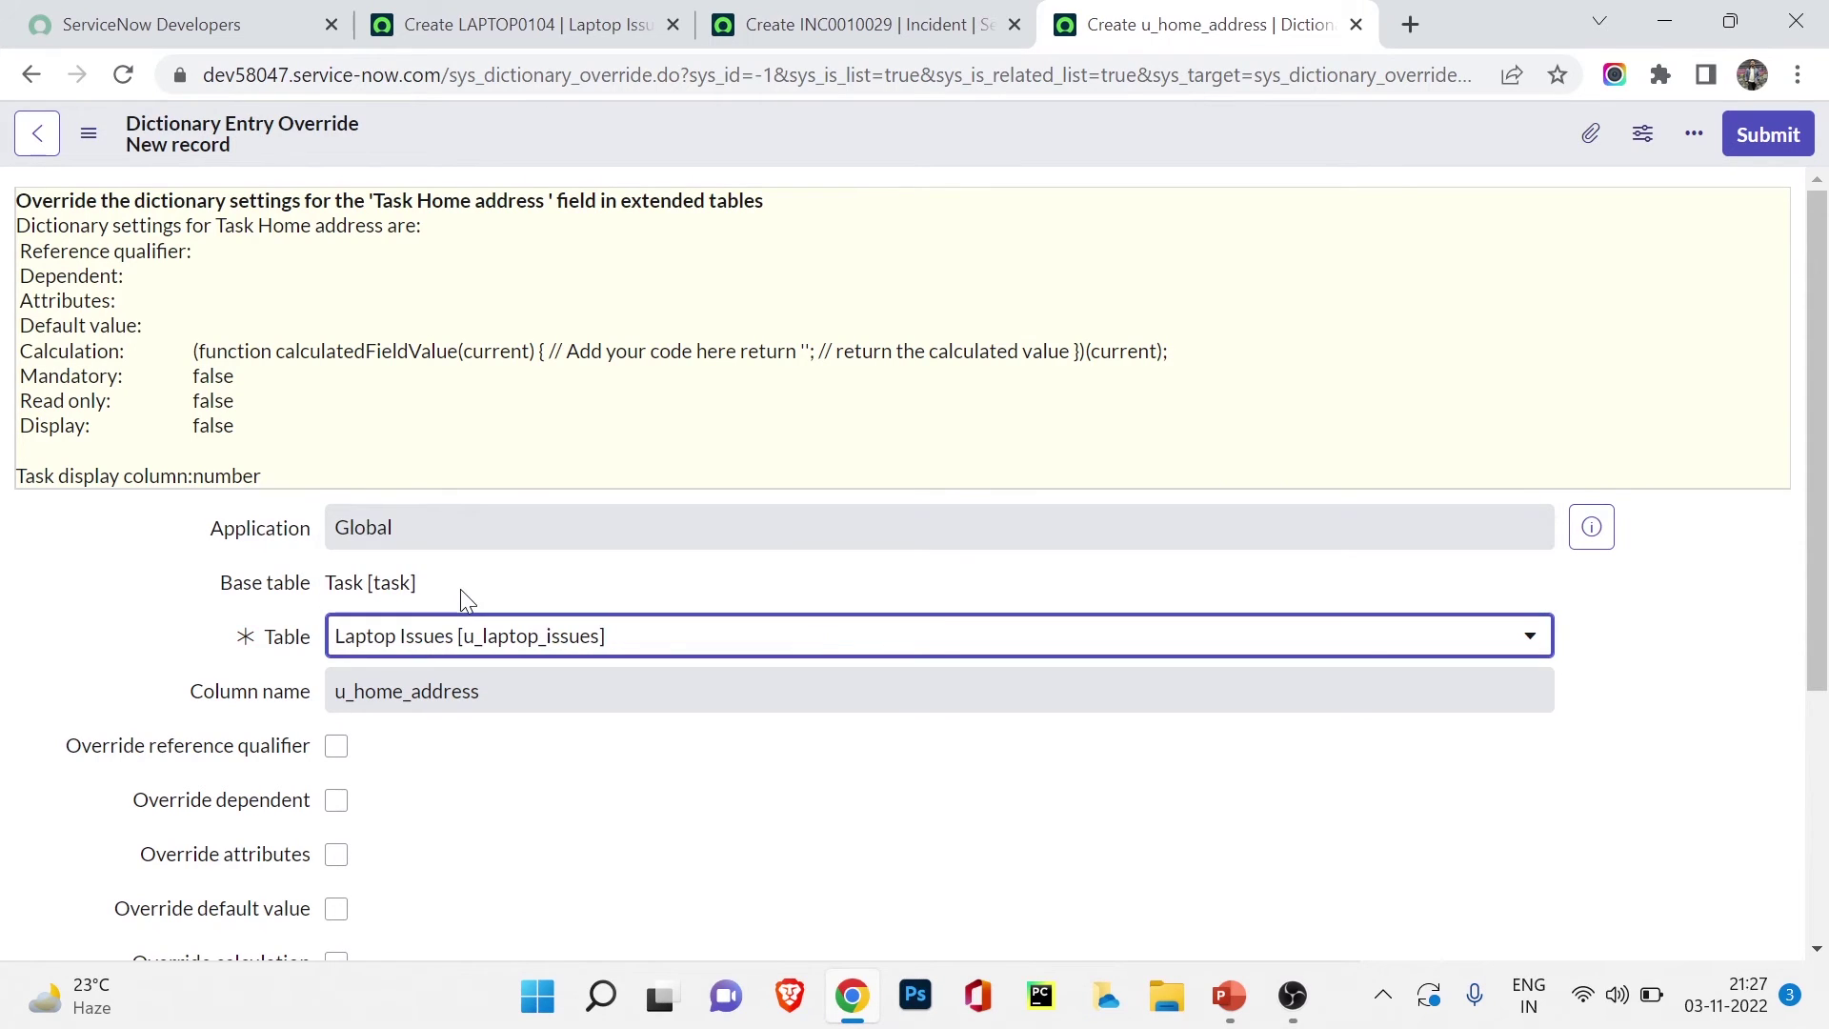
scroll(462, 596, down, 3)
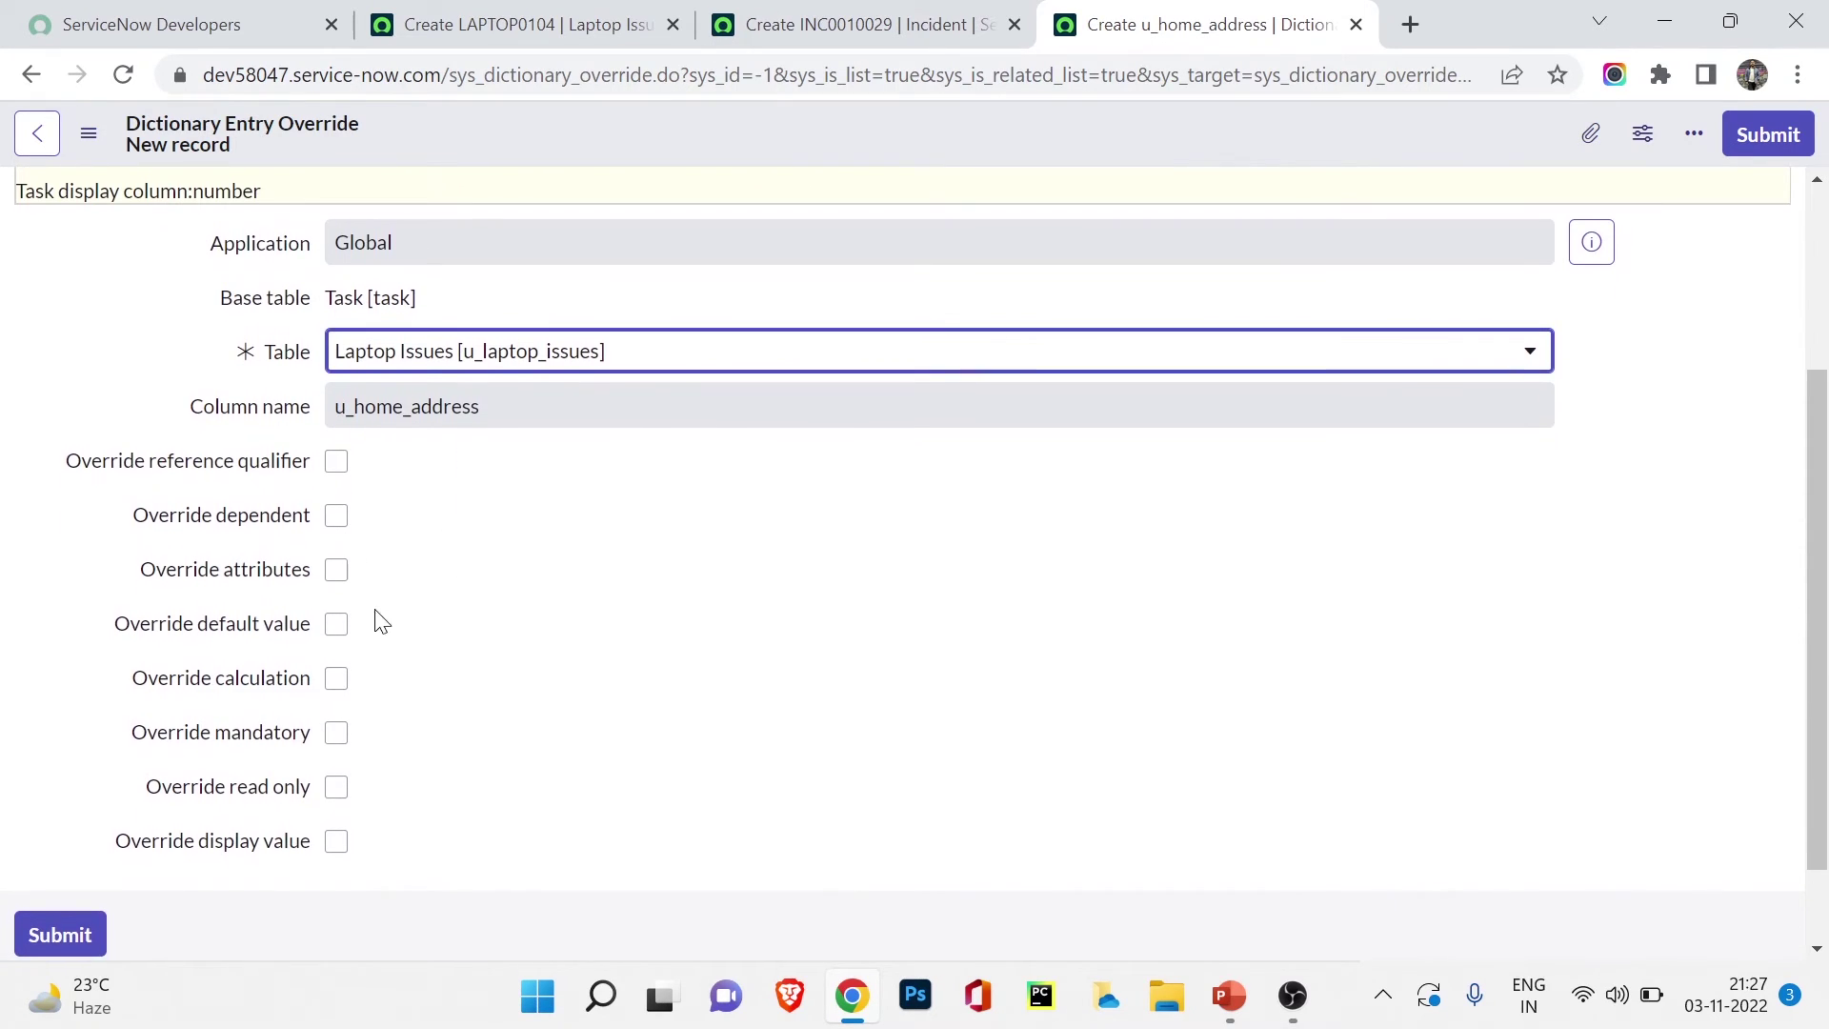
click(336, 733)
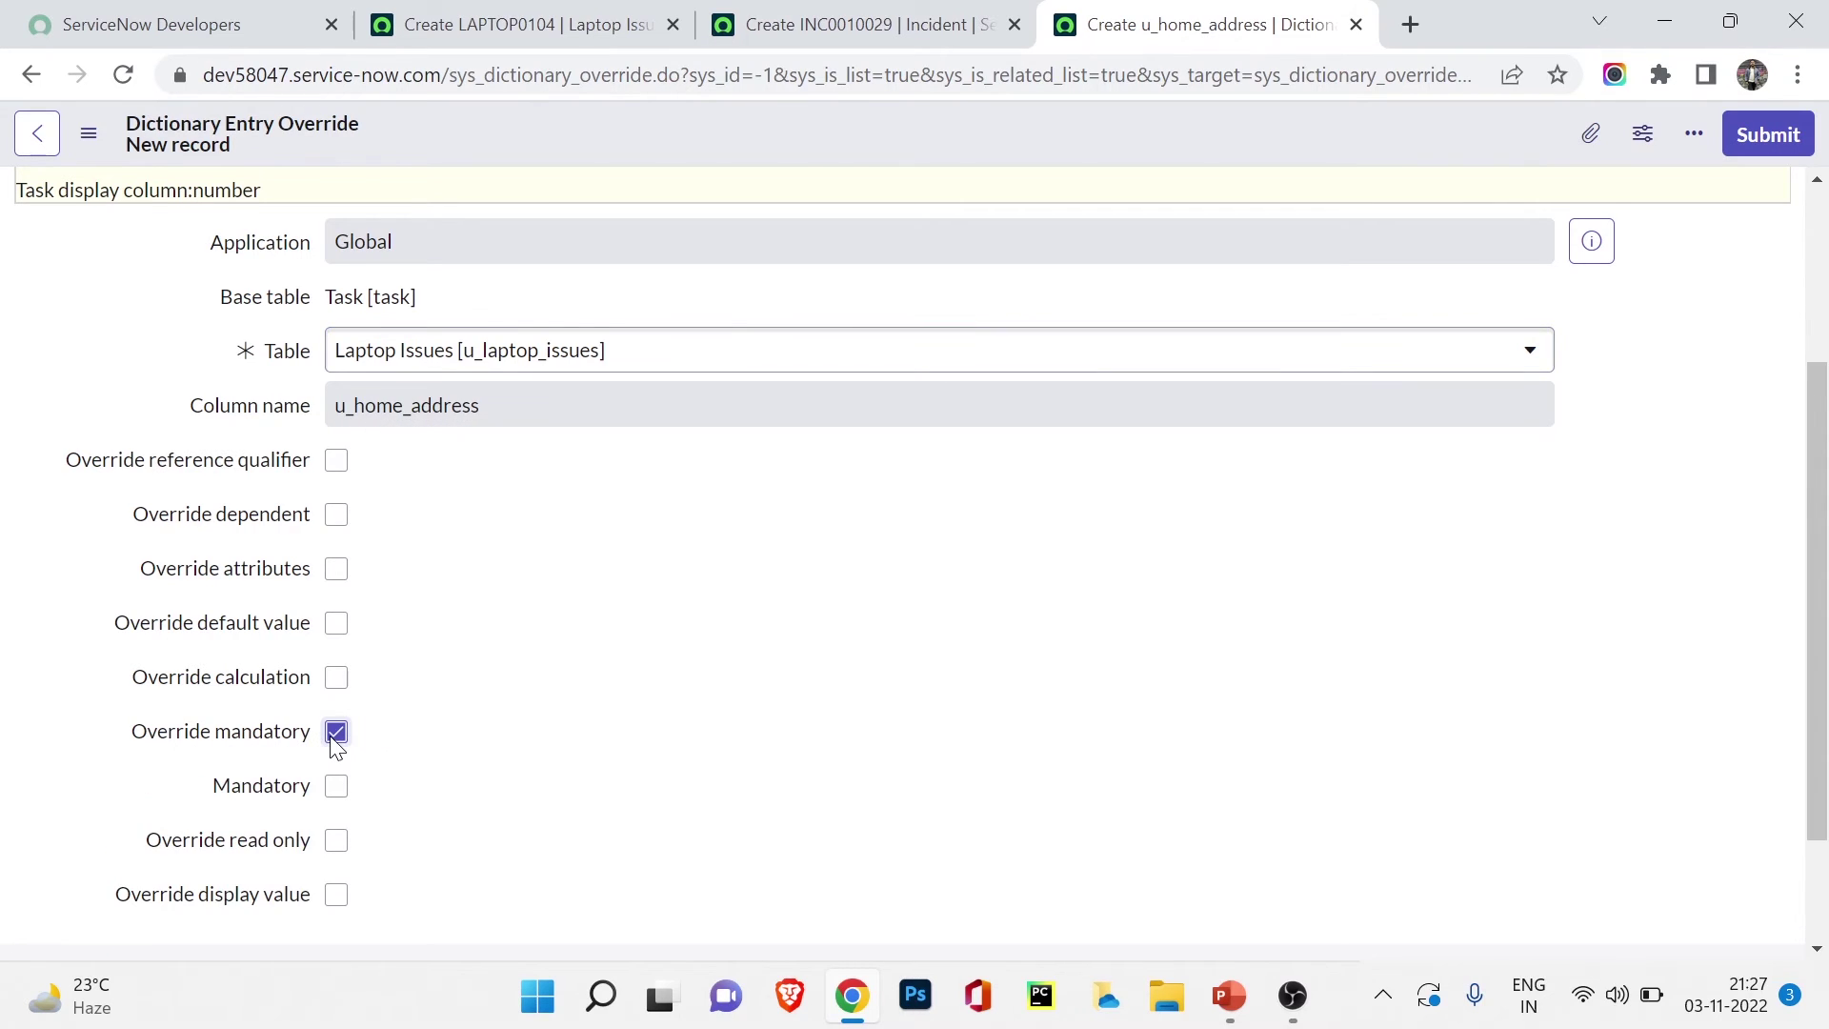
click(336, 796)
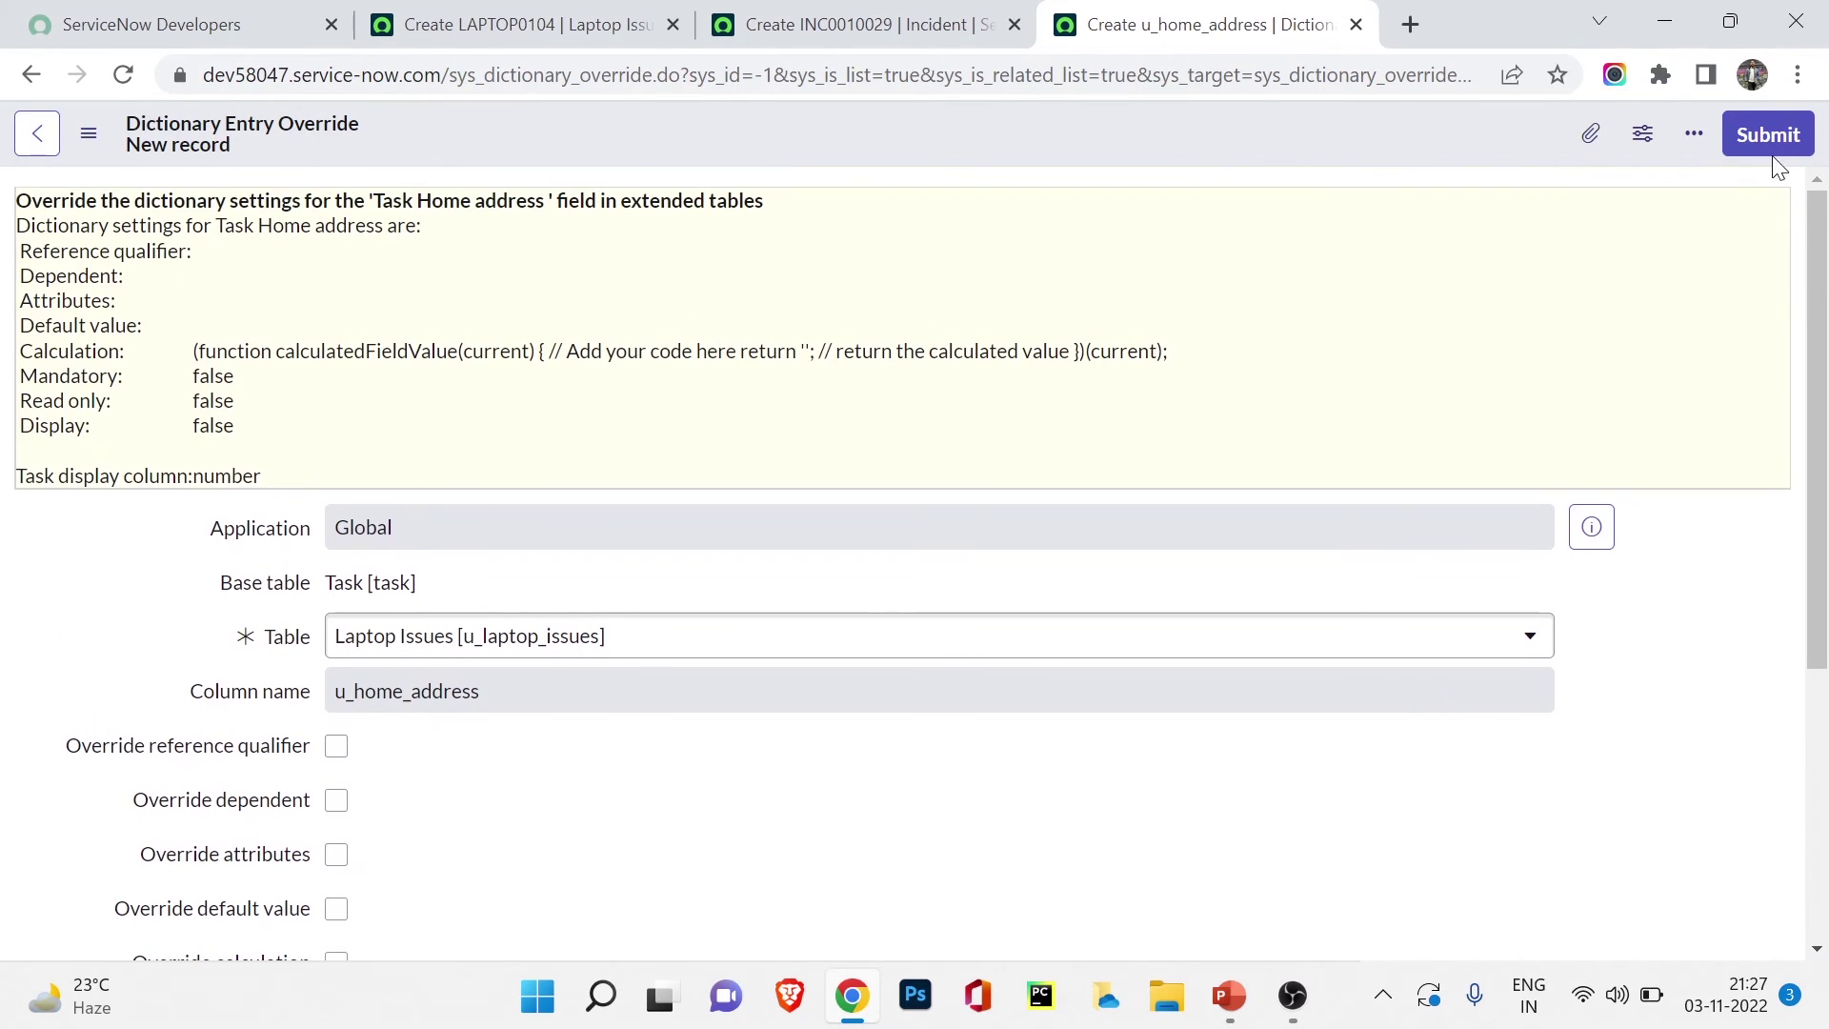
click(1770, 137)
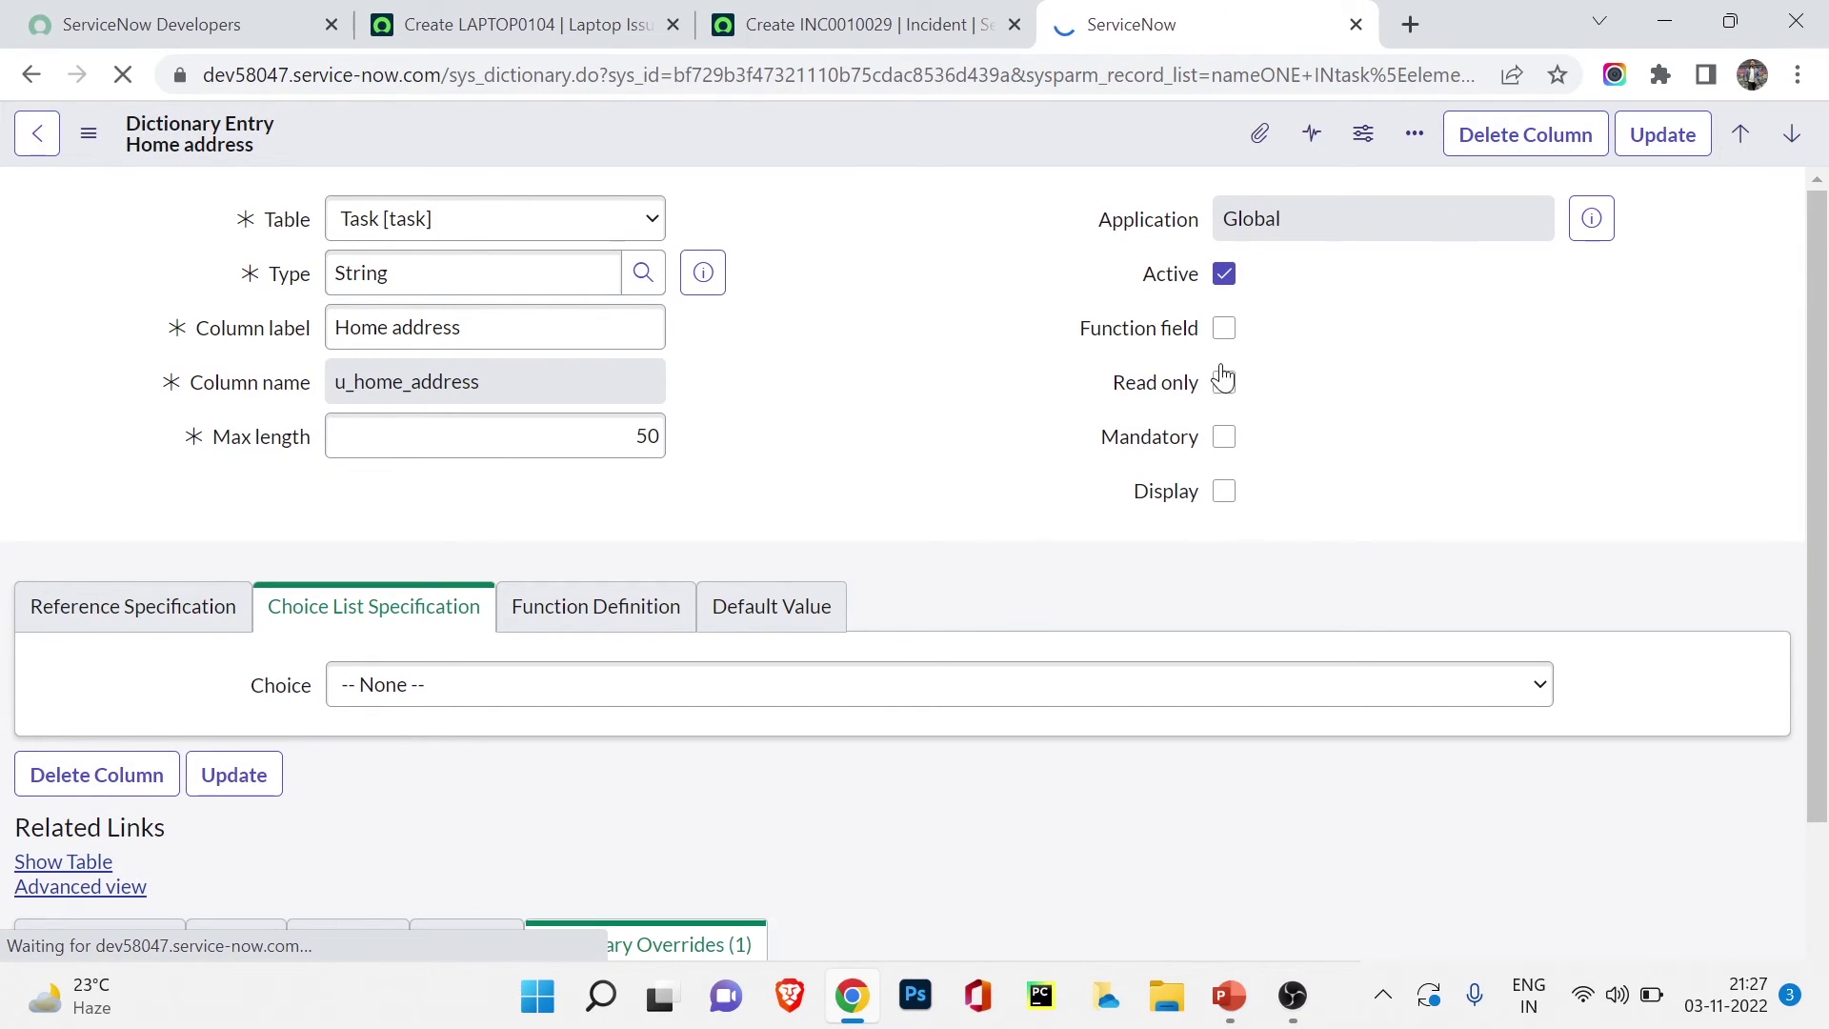
Confirm u_laptop_issues is listed under Dictionary Overrides, then return to the LAPTOP0104 form.
scroll(1052, 448, down, 2)
scroll(232, 820, down, 1)
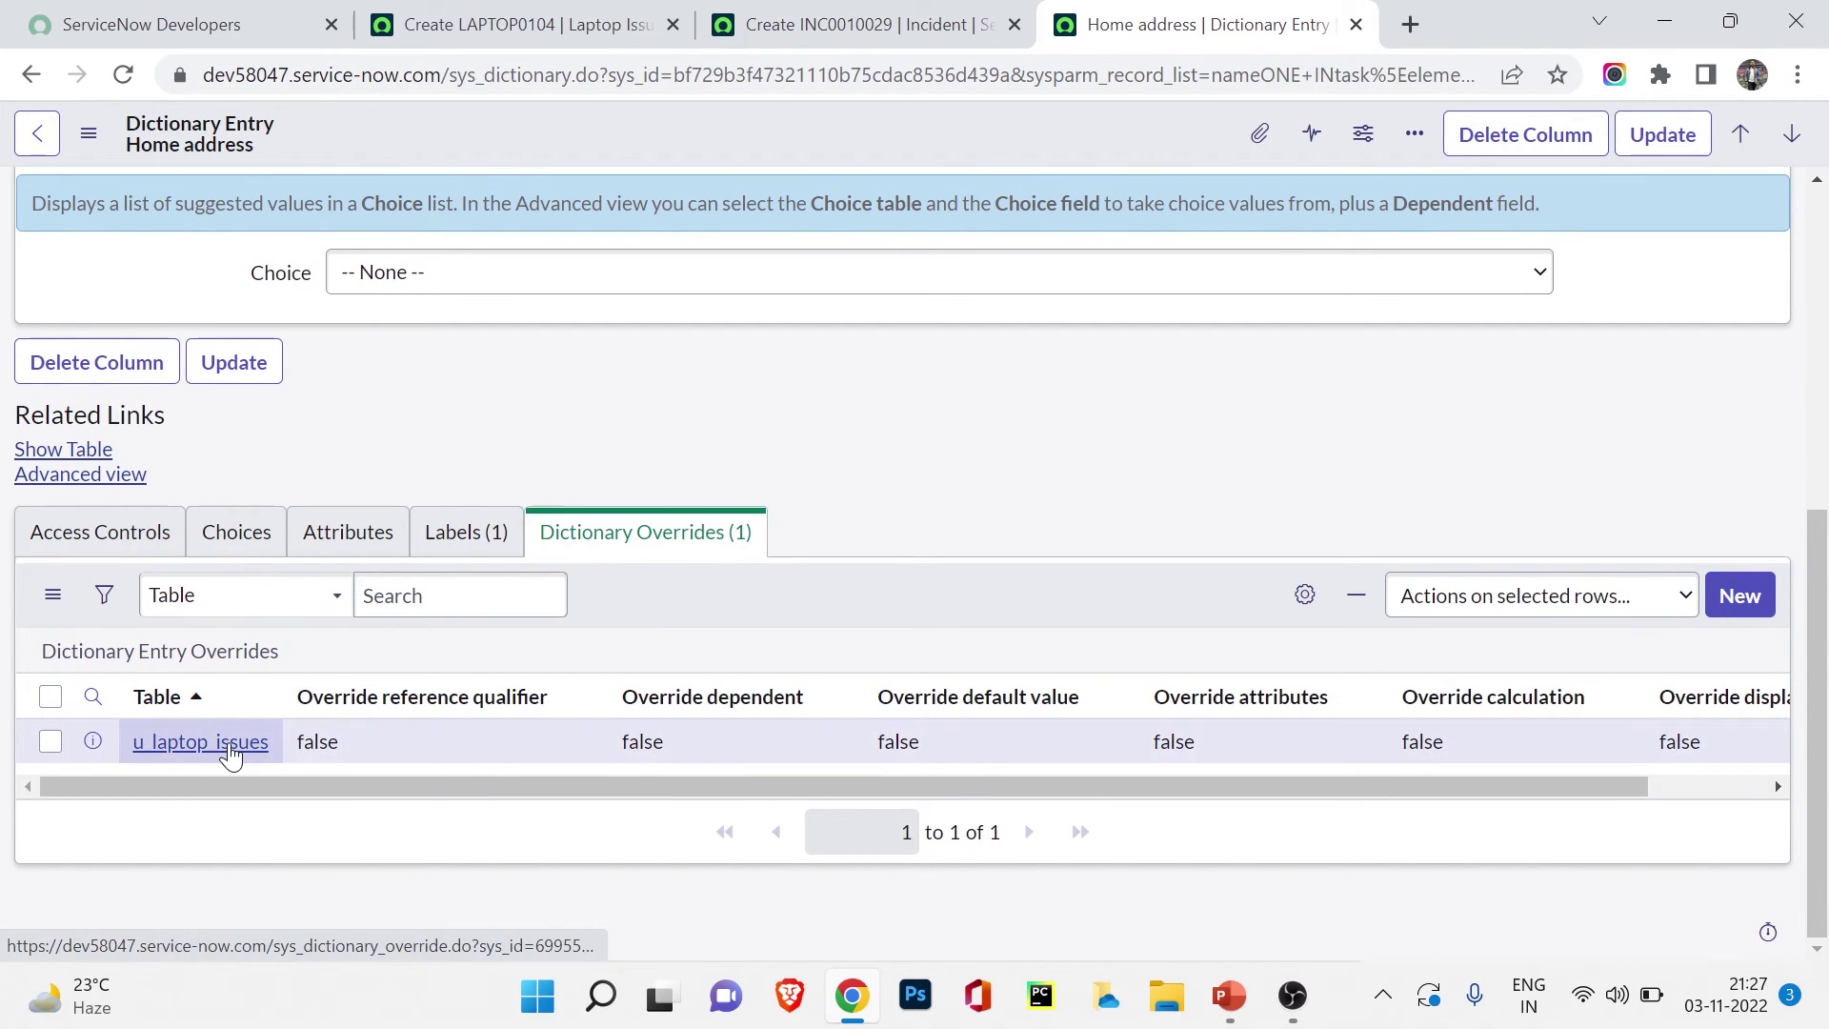
scroll(768, 482, up, 6)
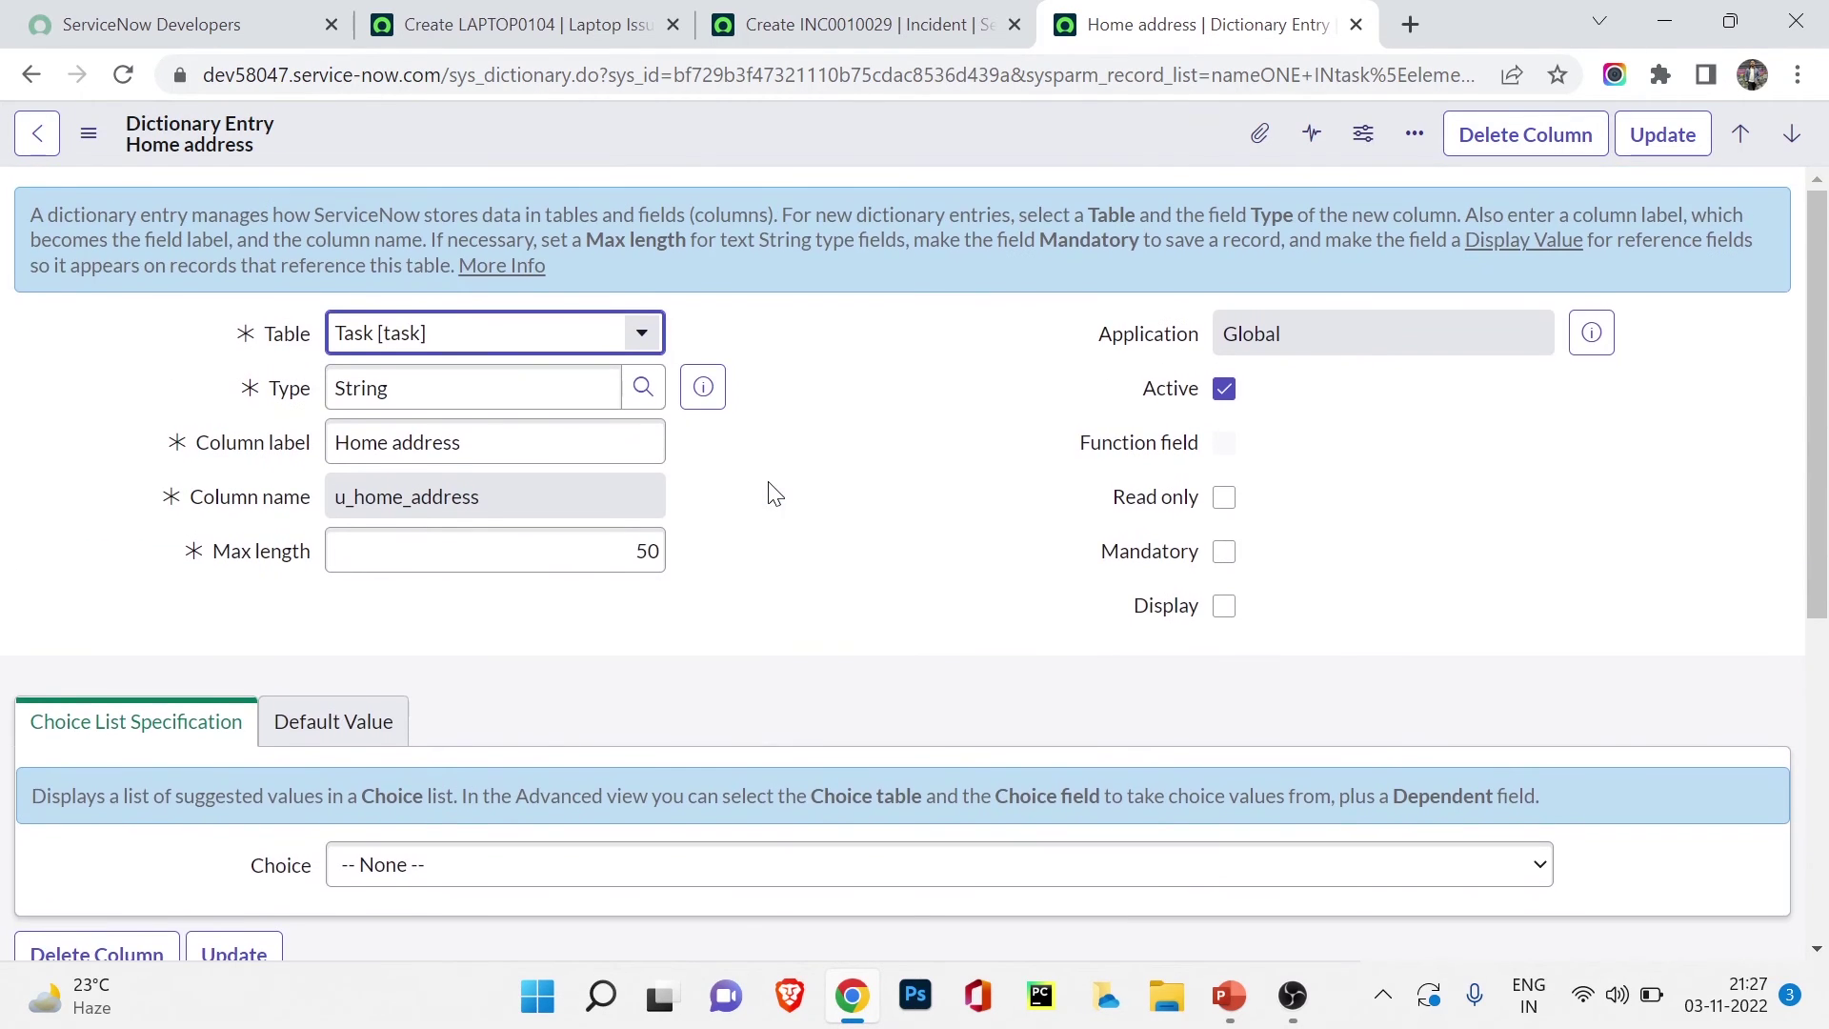
click(601, 14)
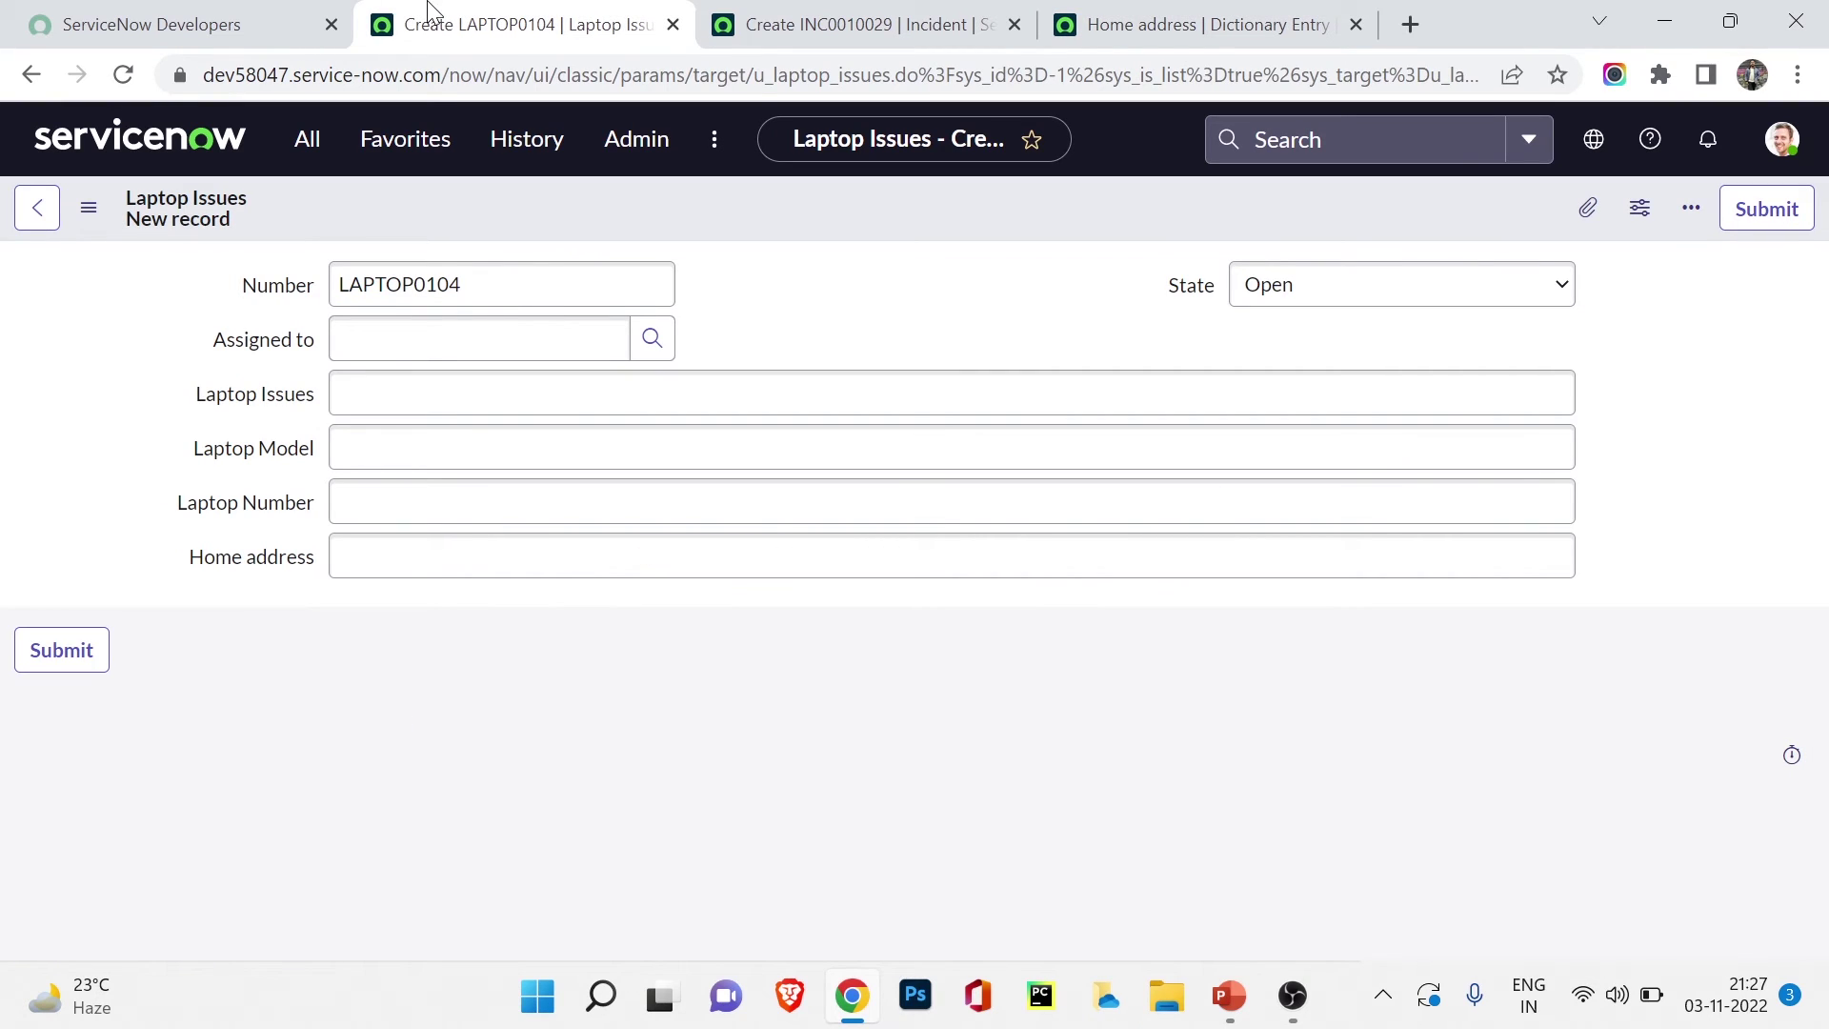
Reload the Laptop Issues form and confirm Home address is now mandatory.
right_click(745, 217)
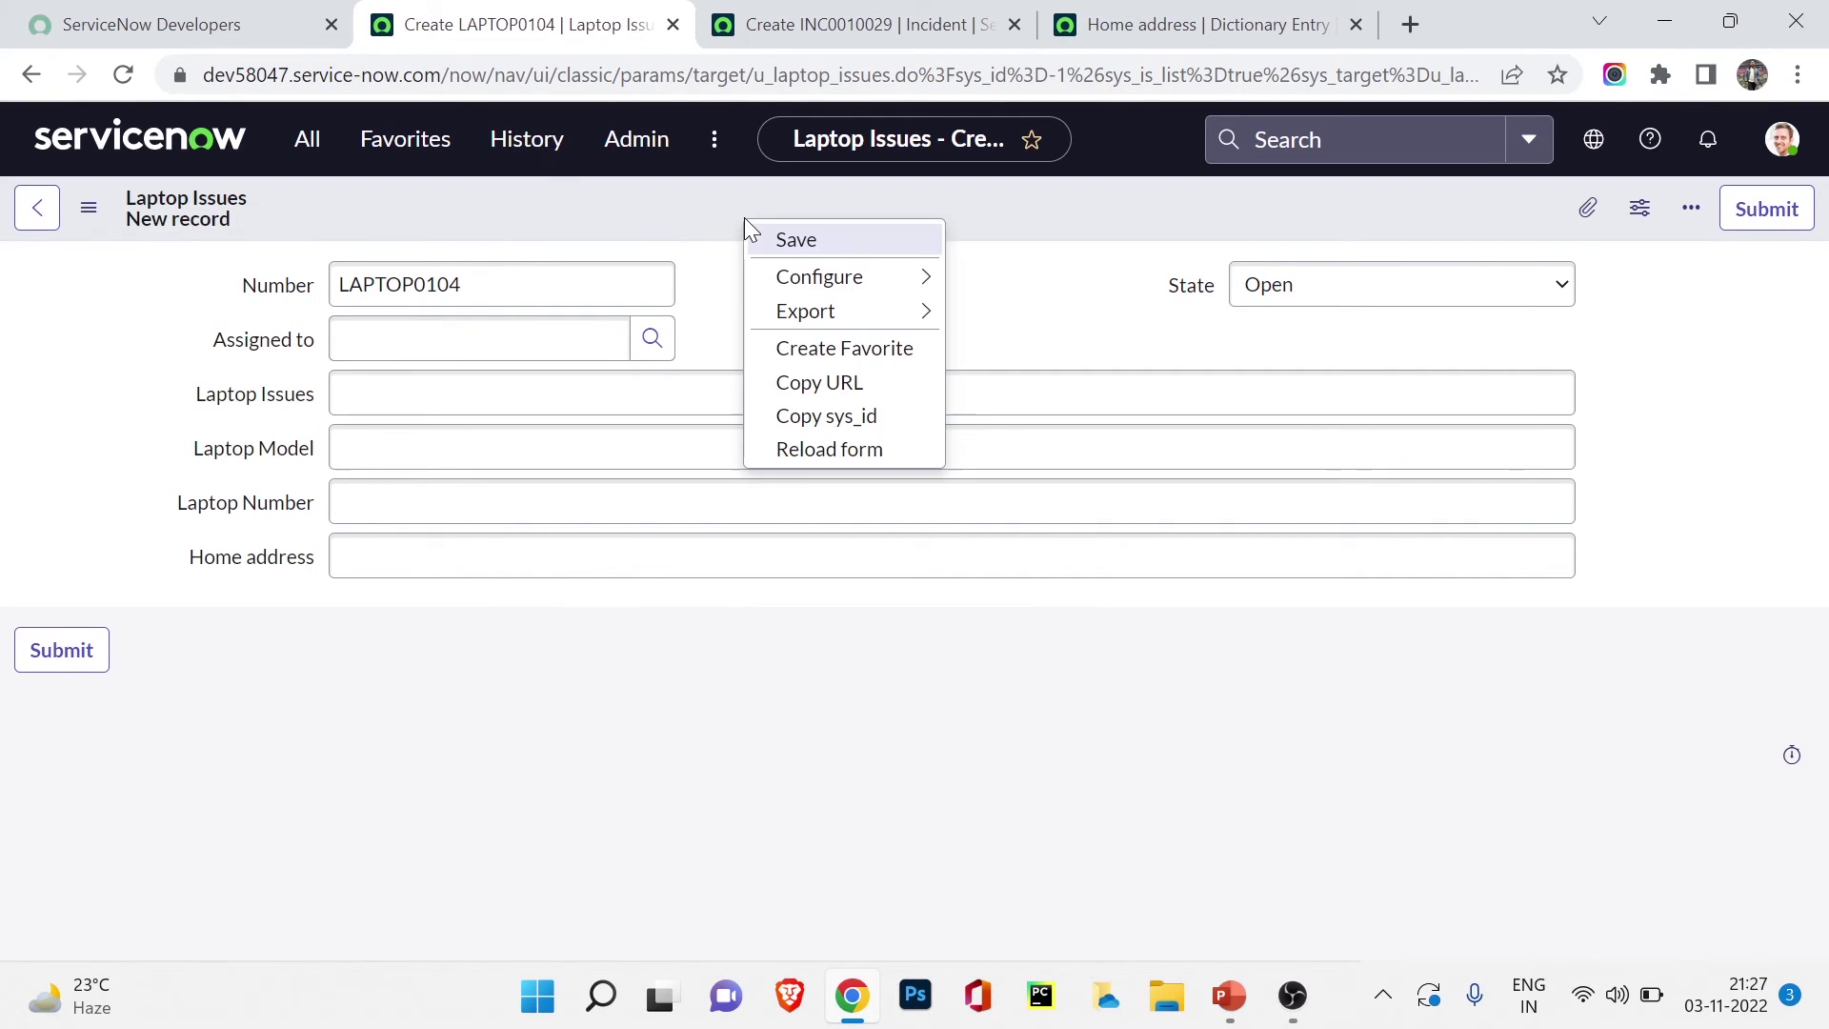
click(775, 450)
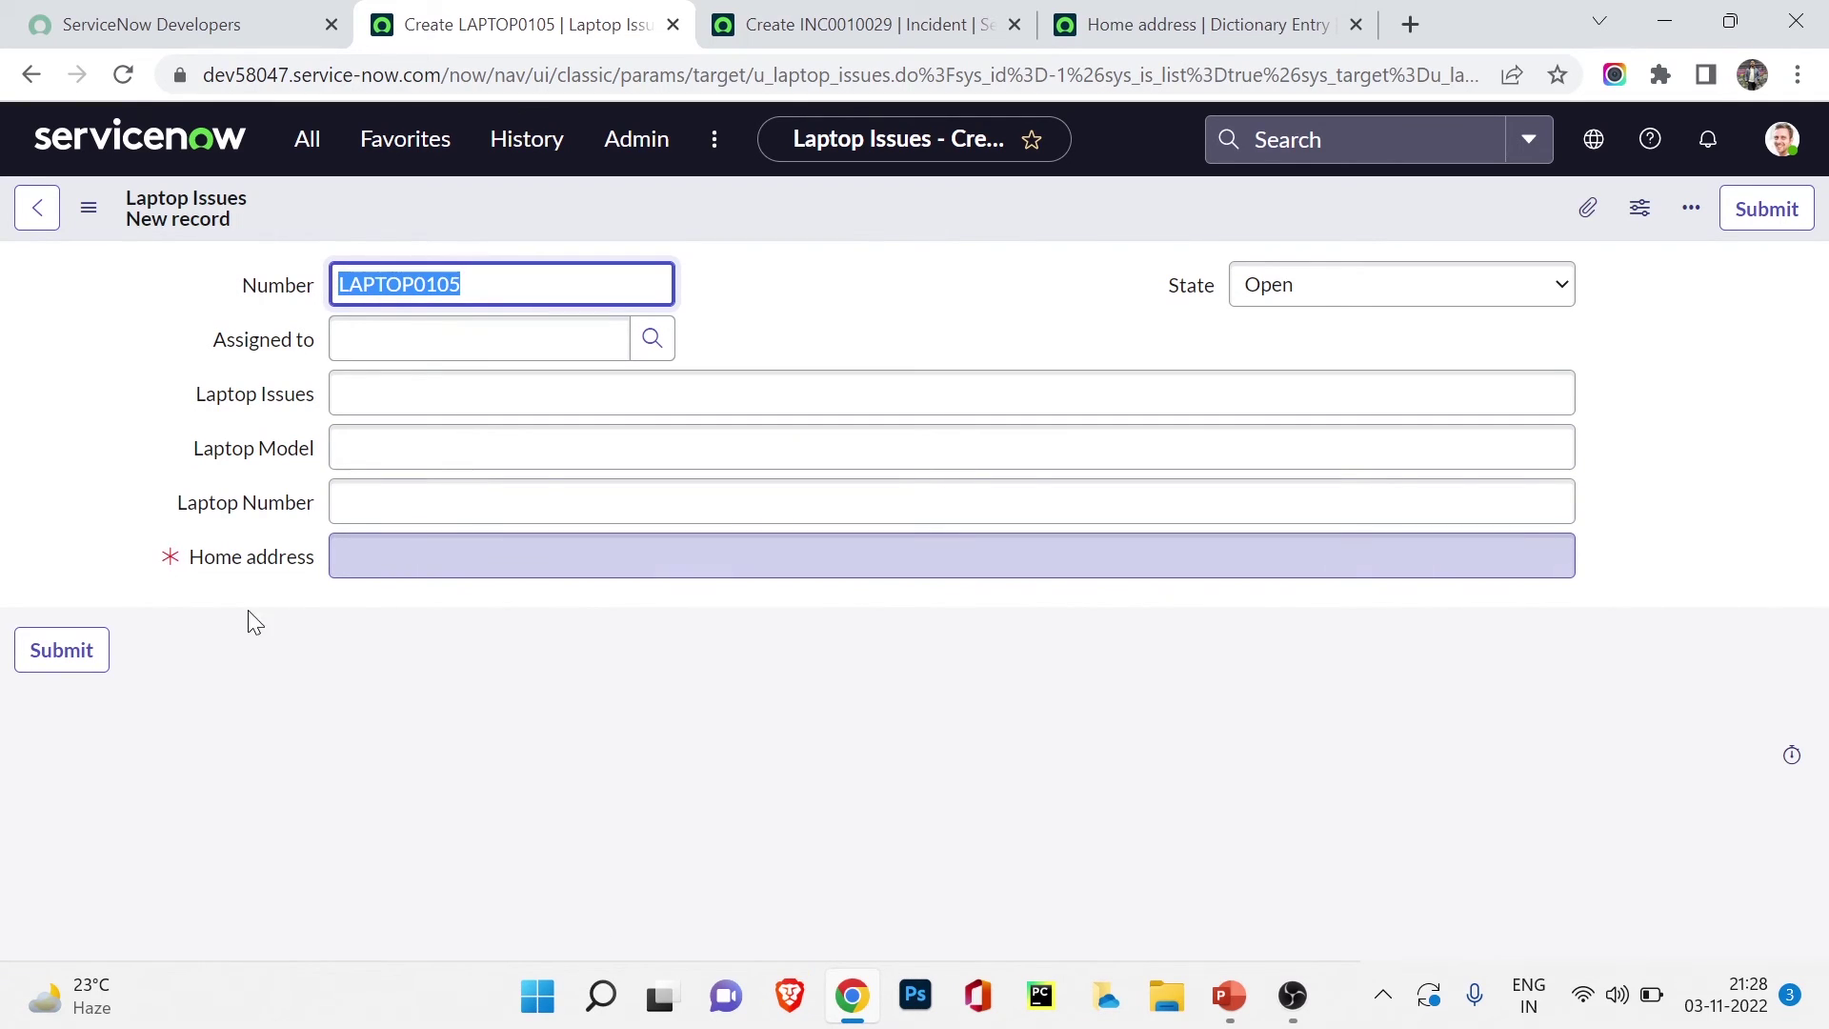
click(352, 563)
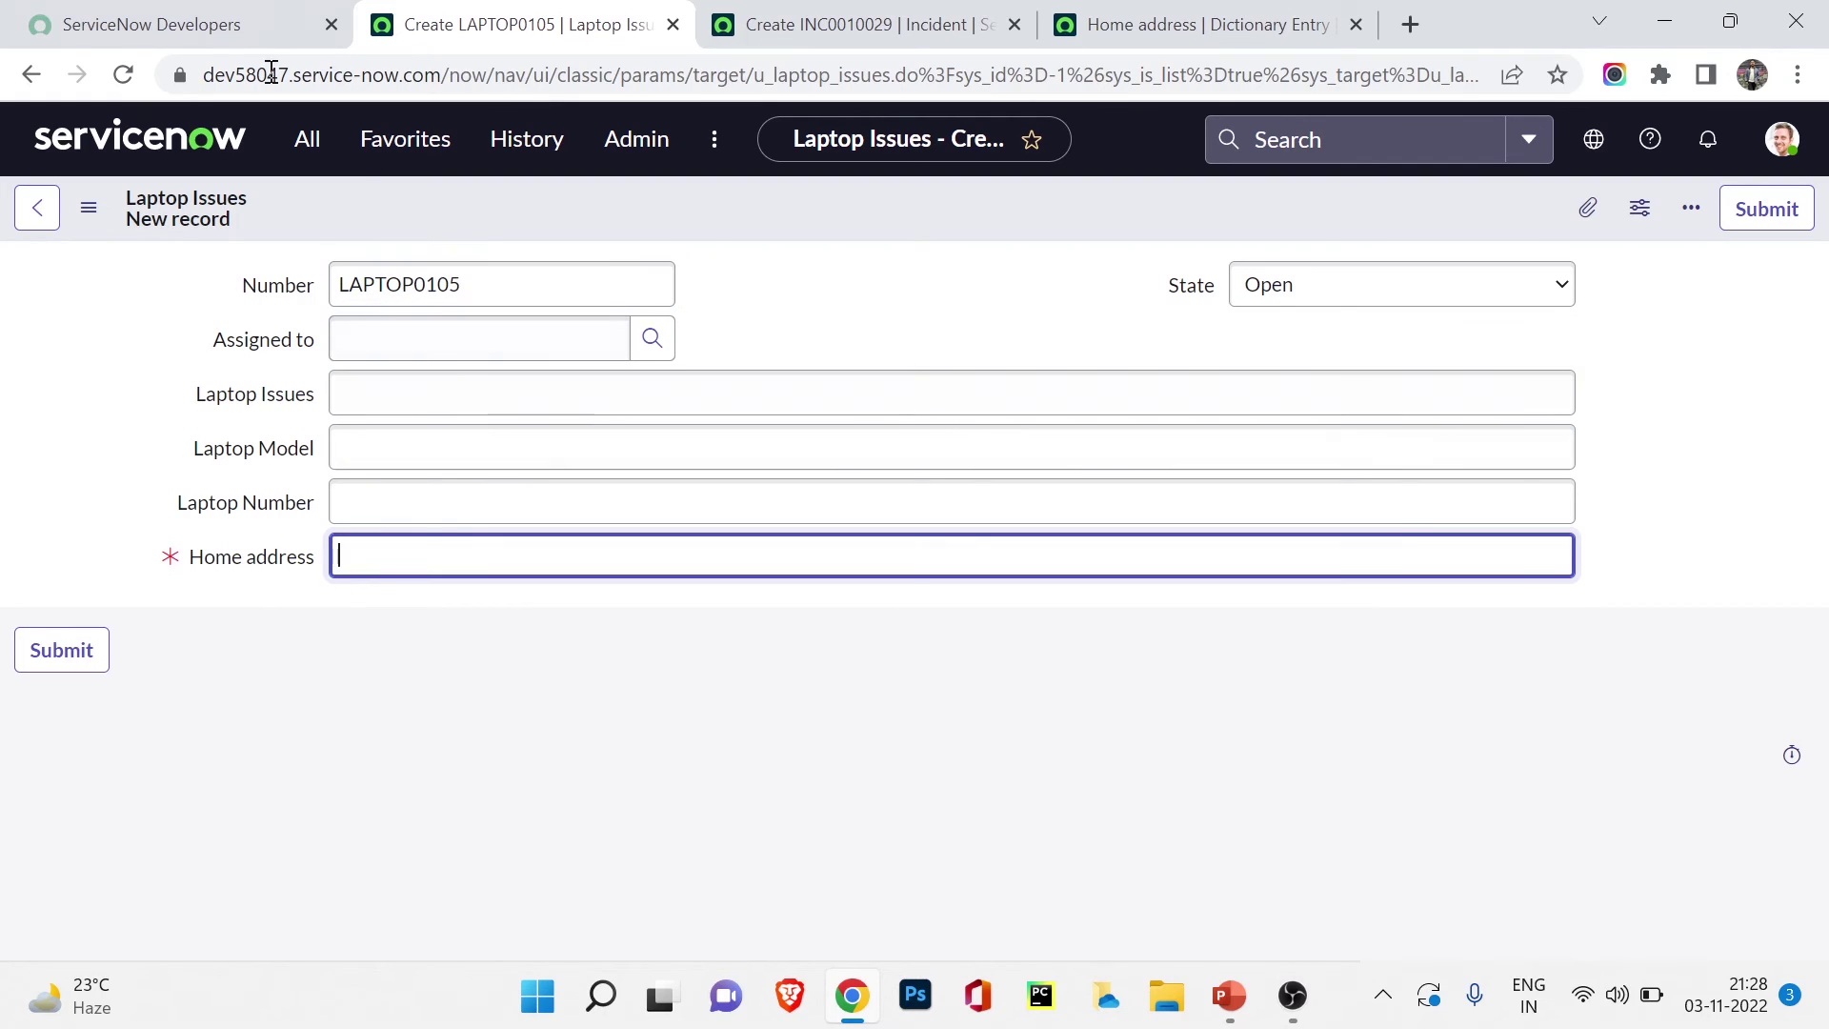
Reload the Incident form and compare its optional Home address with the Laptop Issues form.
click(840, 28)
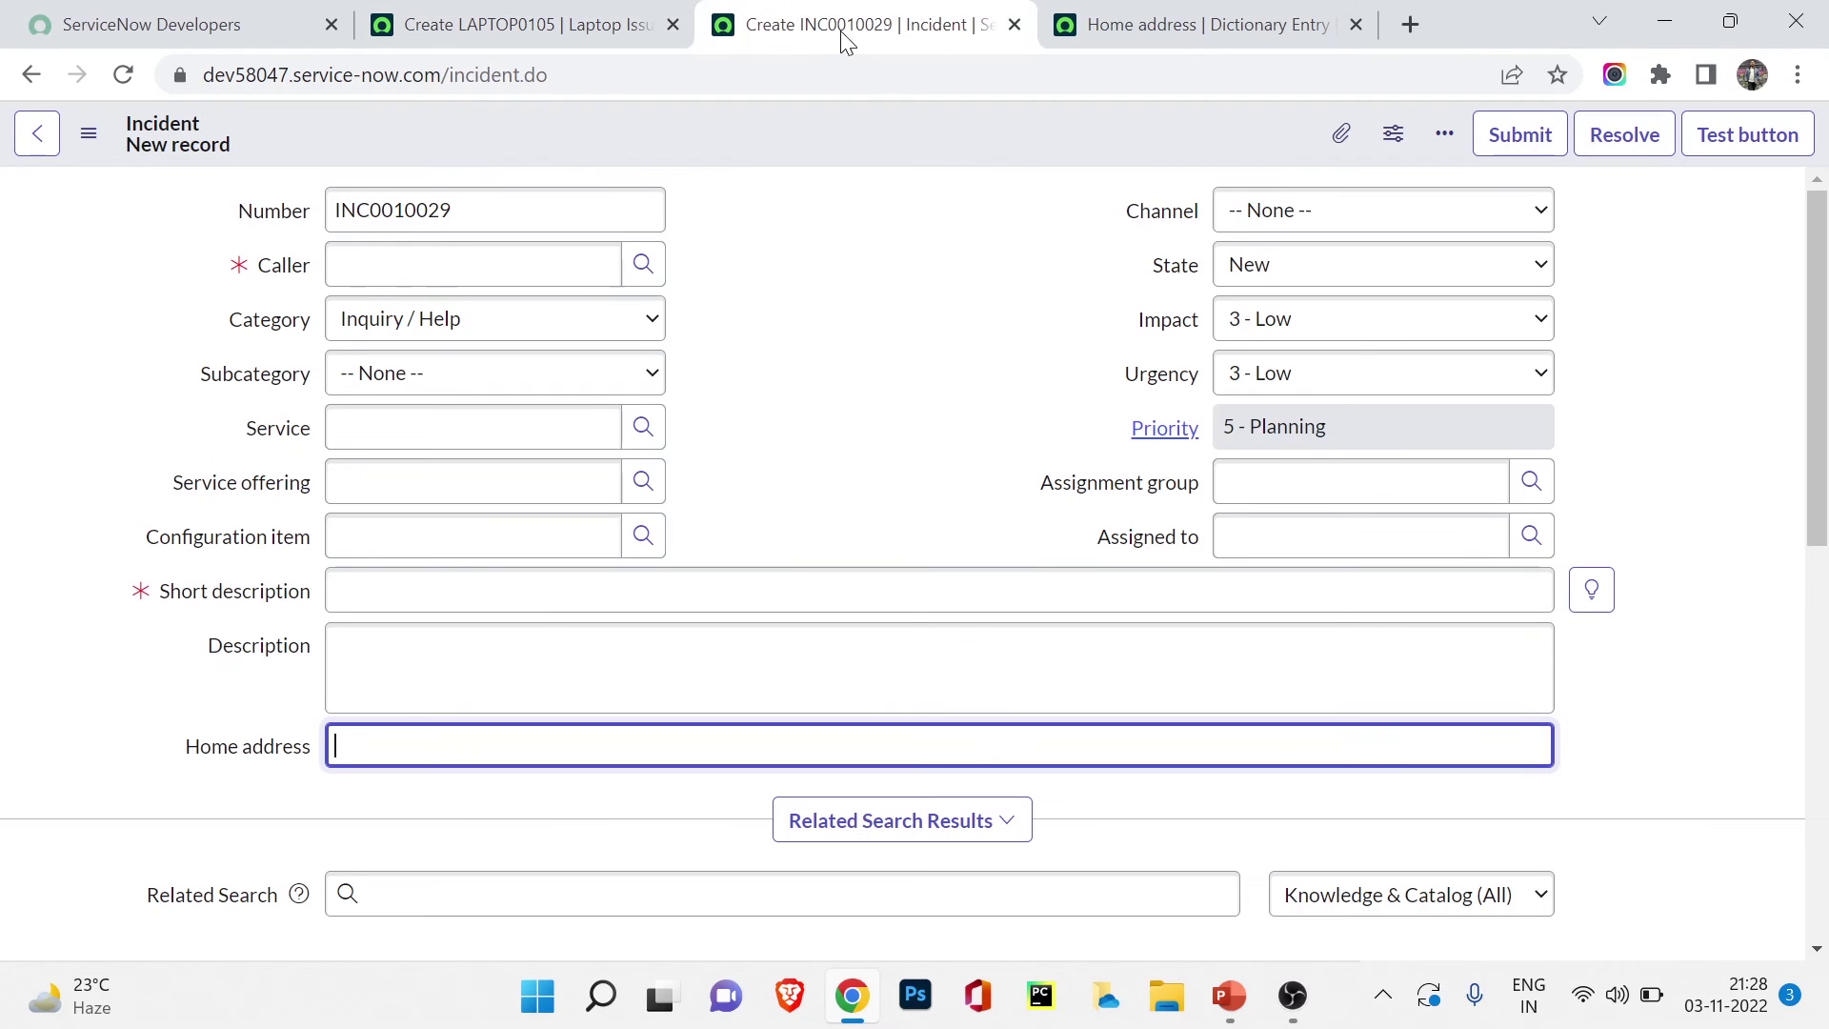
right_click(829, 141)
click(871, 381)
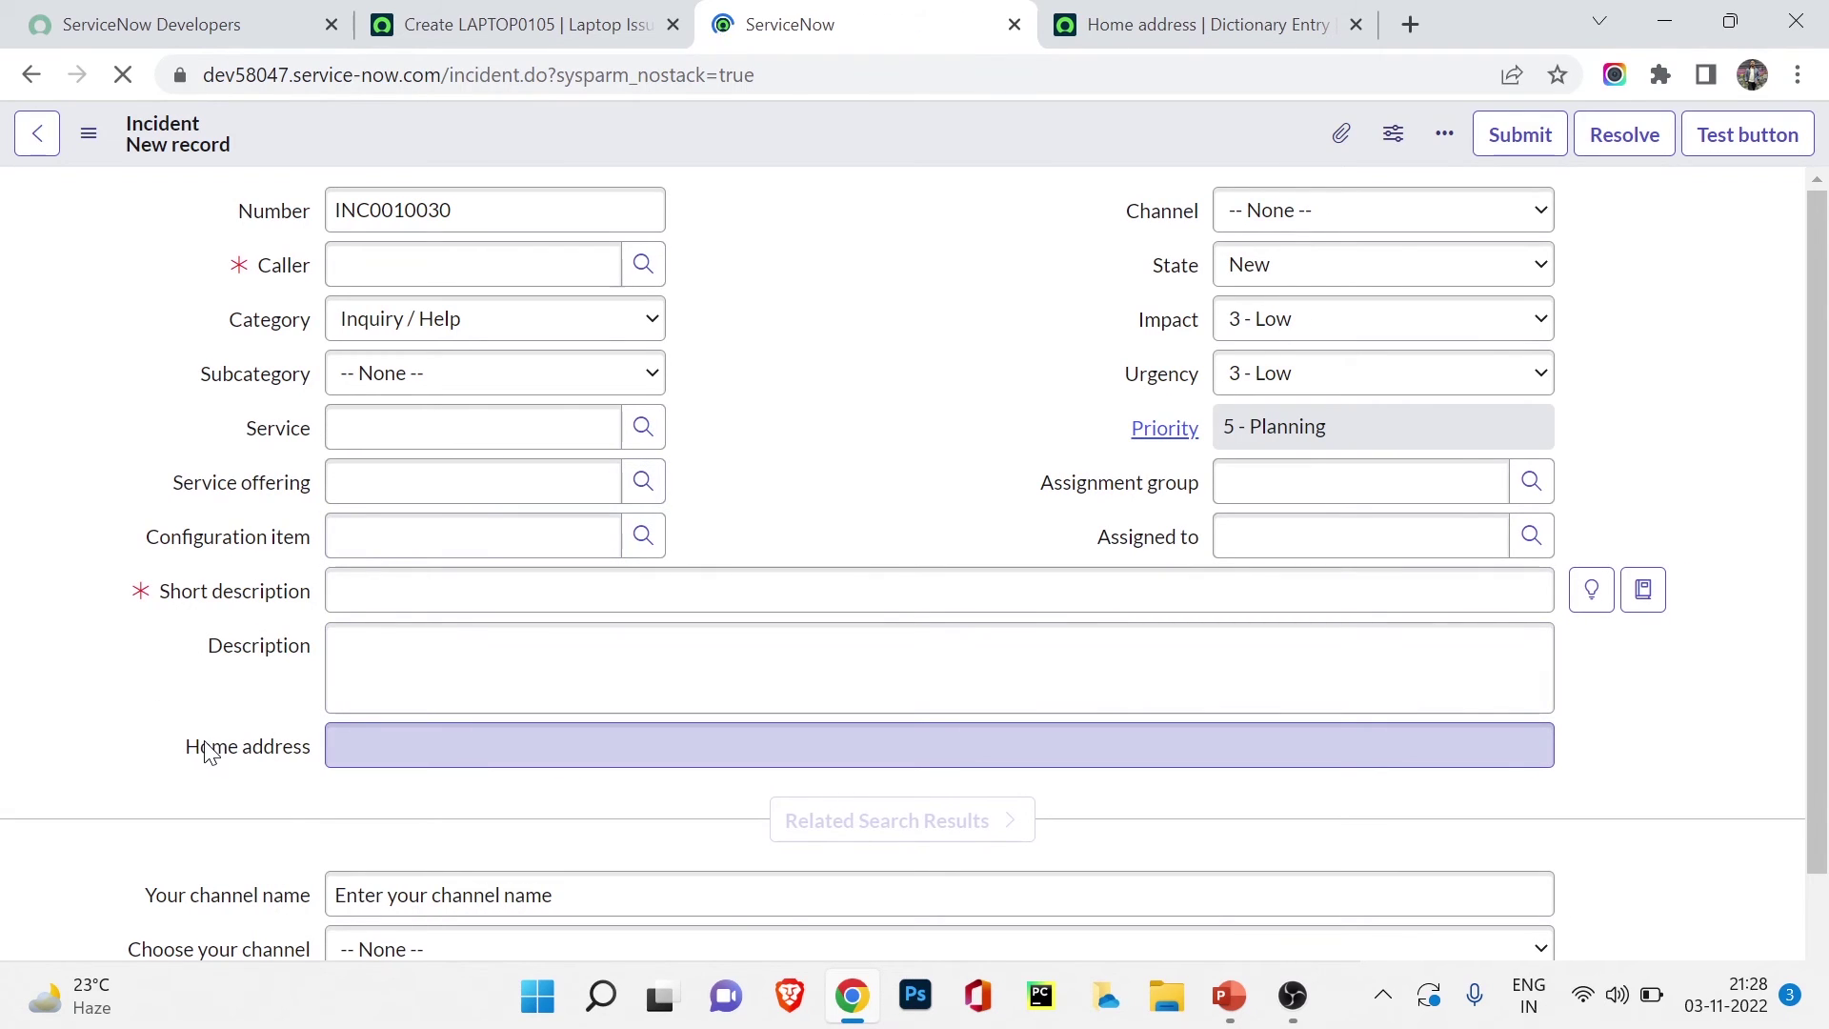
click(376, 735)
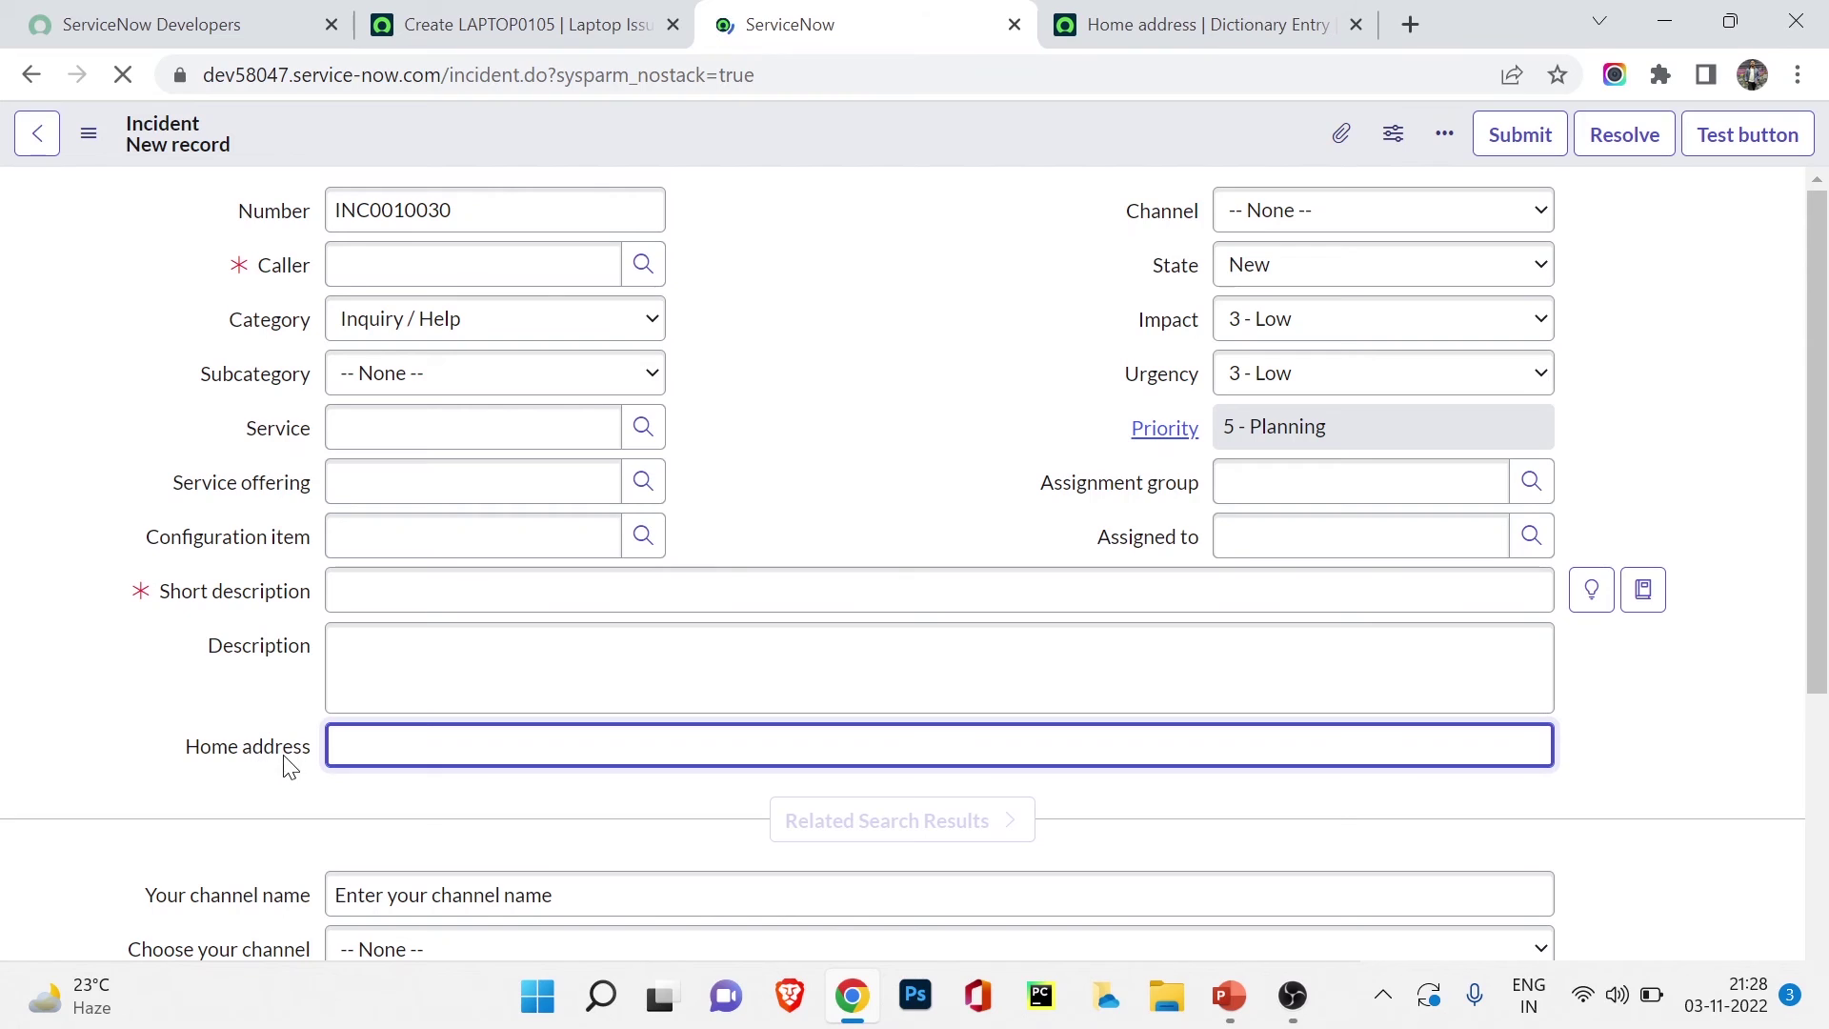
click(584, 17)
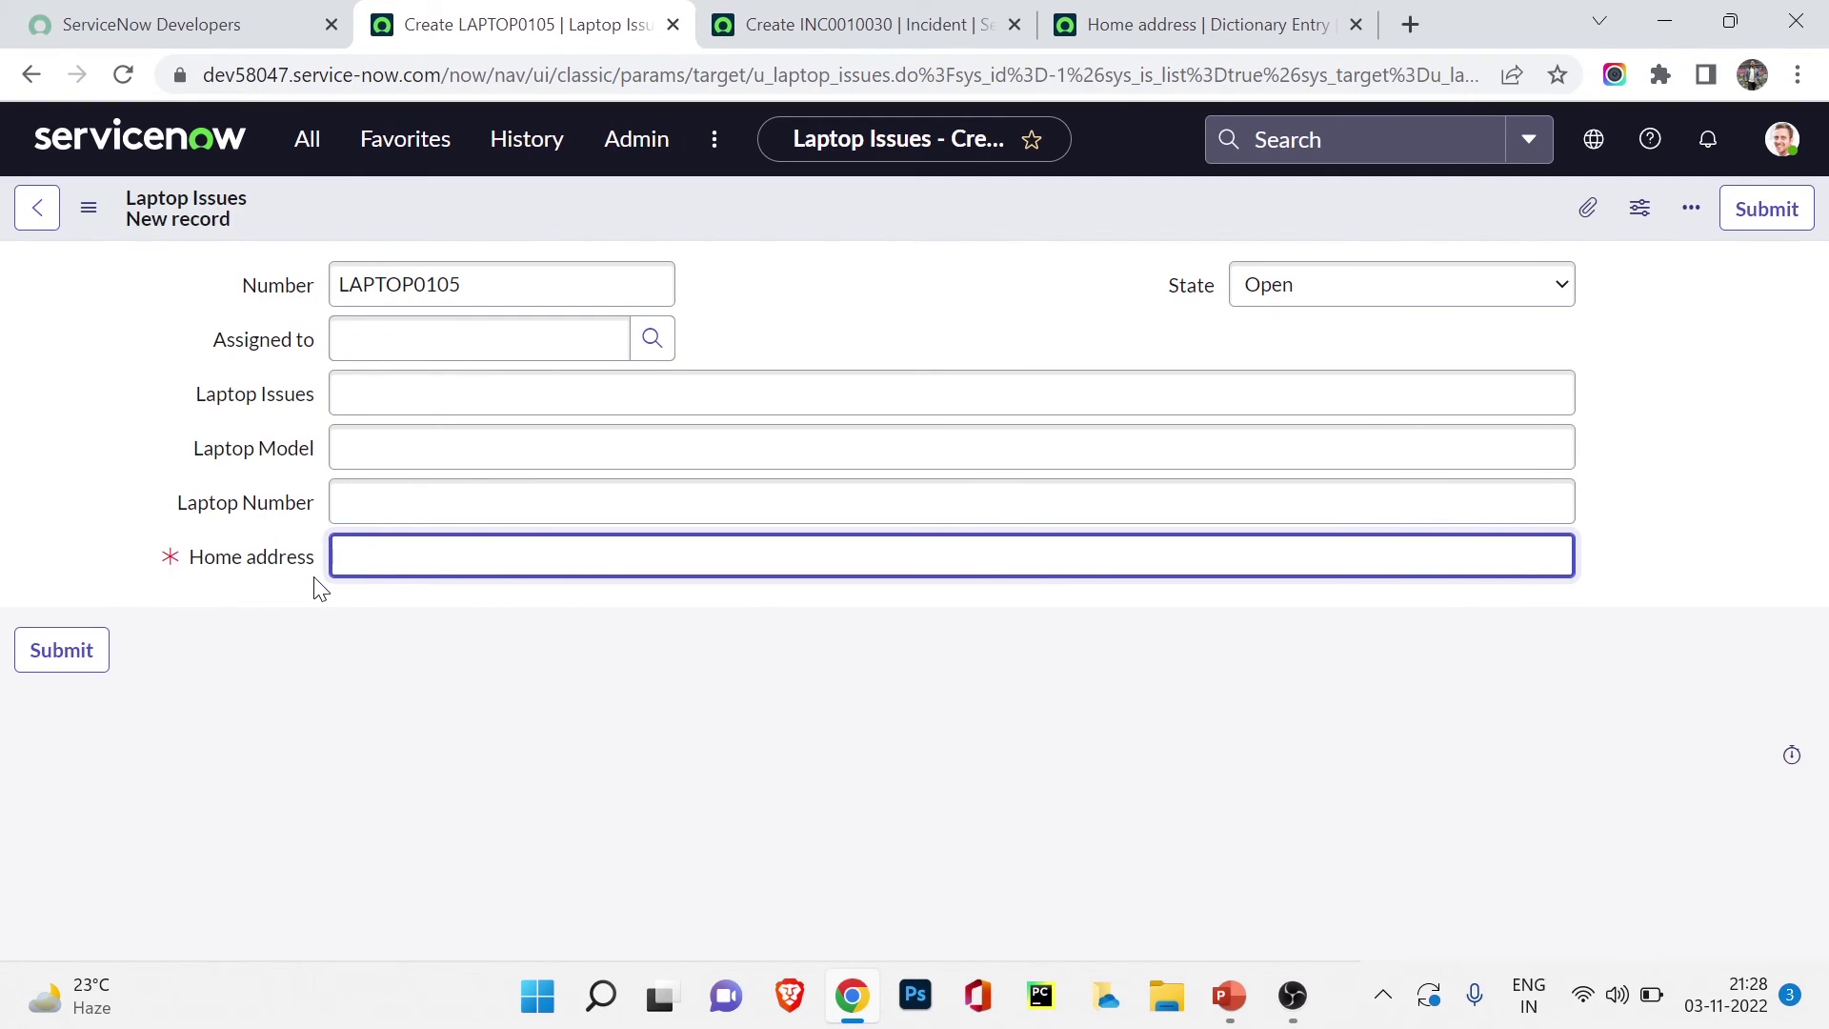
click(755, 21)
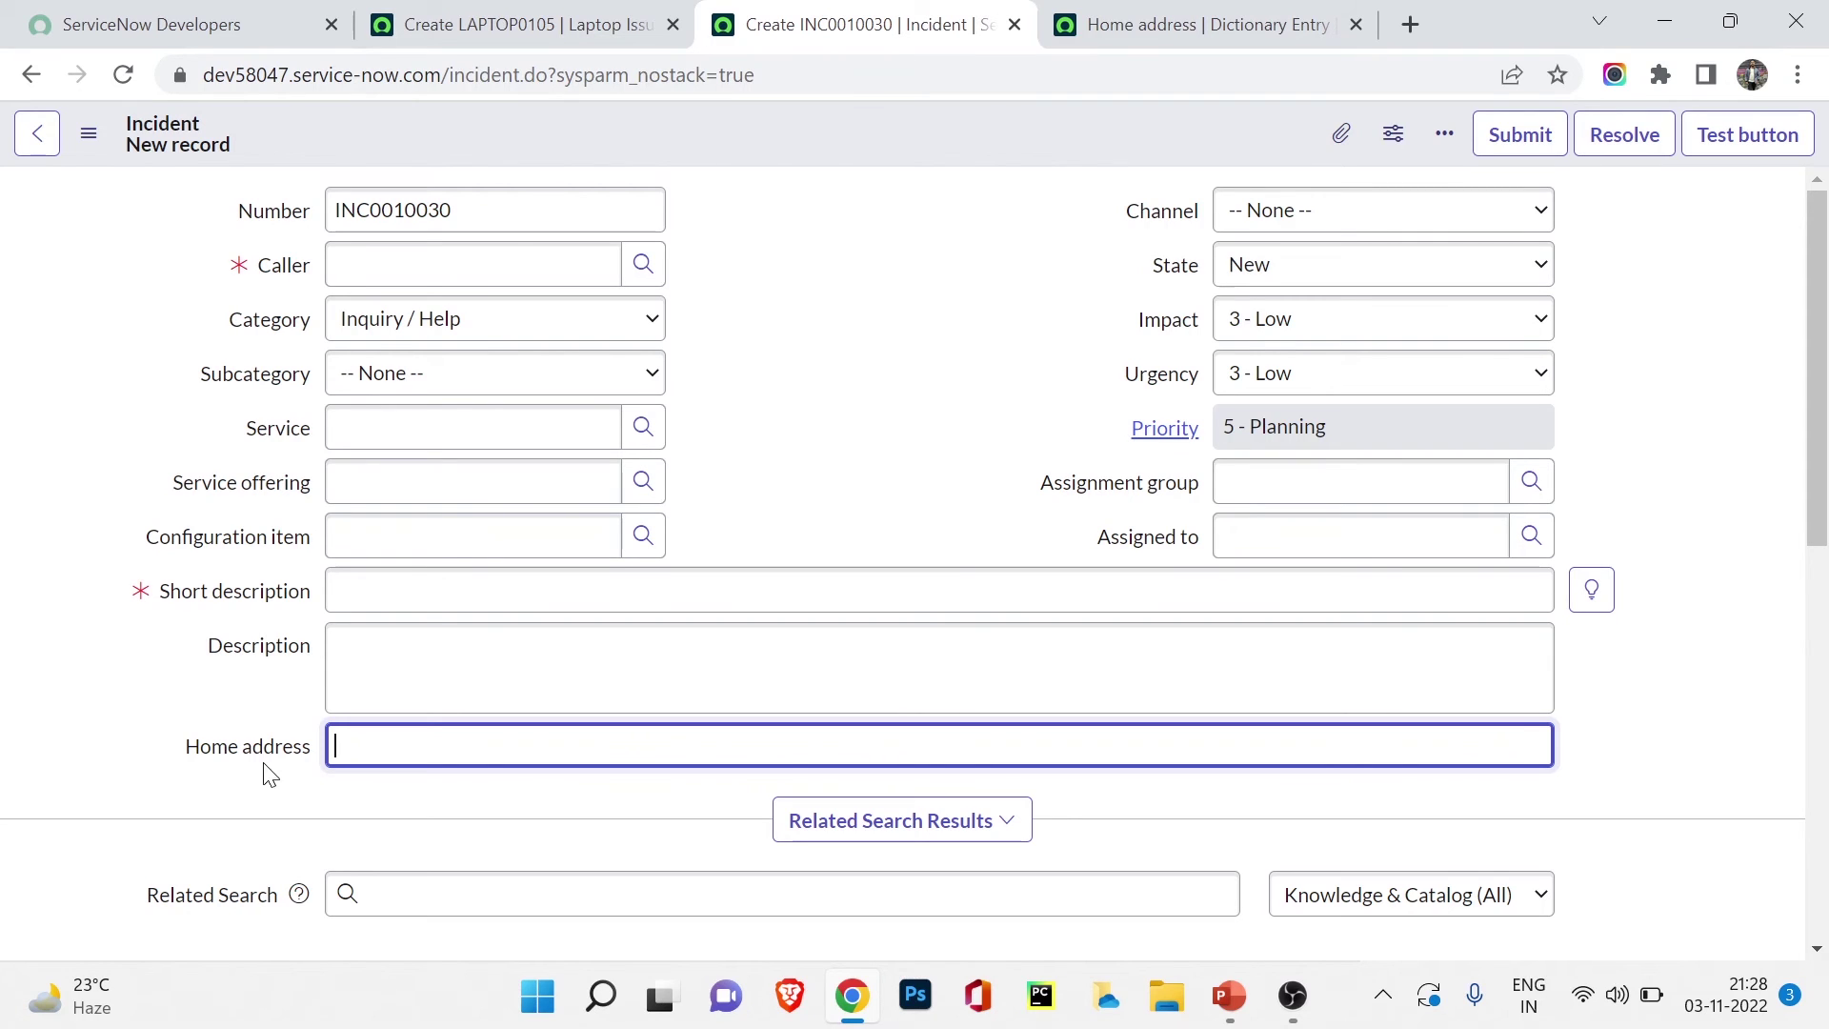
Review the Home address dictionary entry, then go back to the Laptop Issues form.
click(1112, 21)
scroll(692, 615, down, 2)
scroll(688, 603, down, 5)
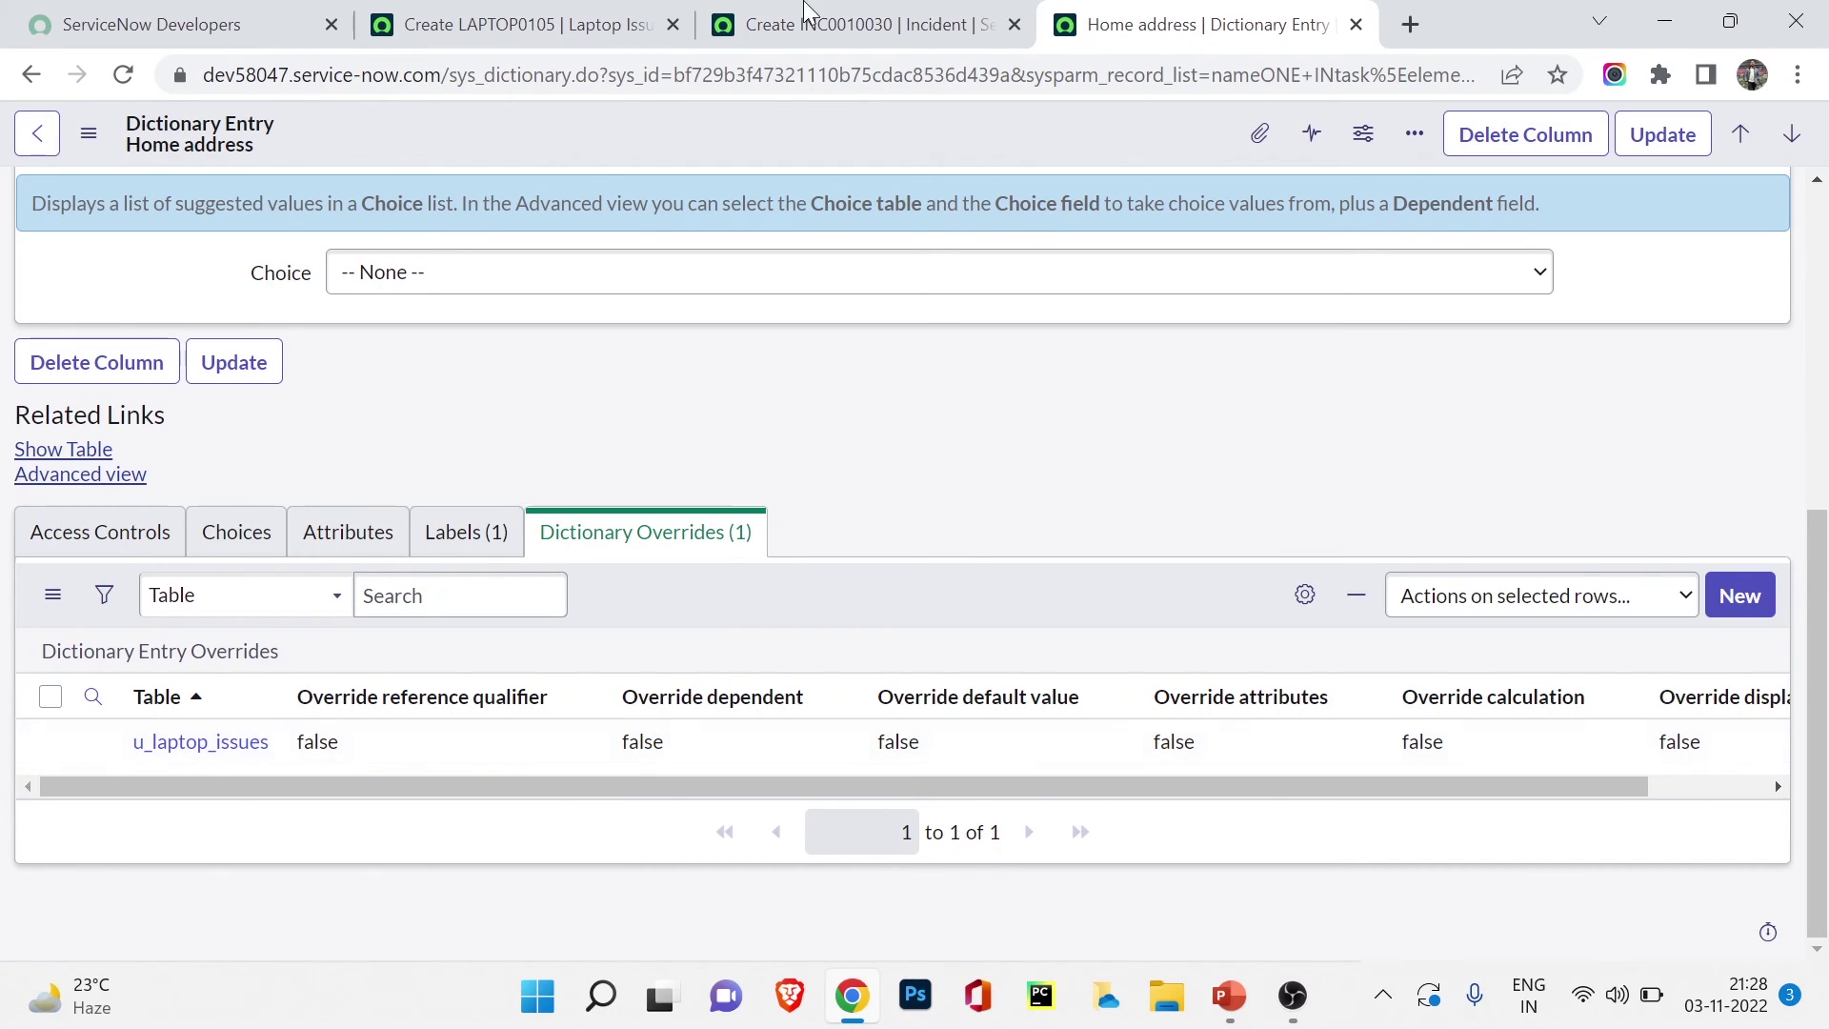
click(459, 19)
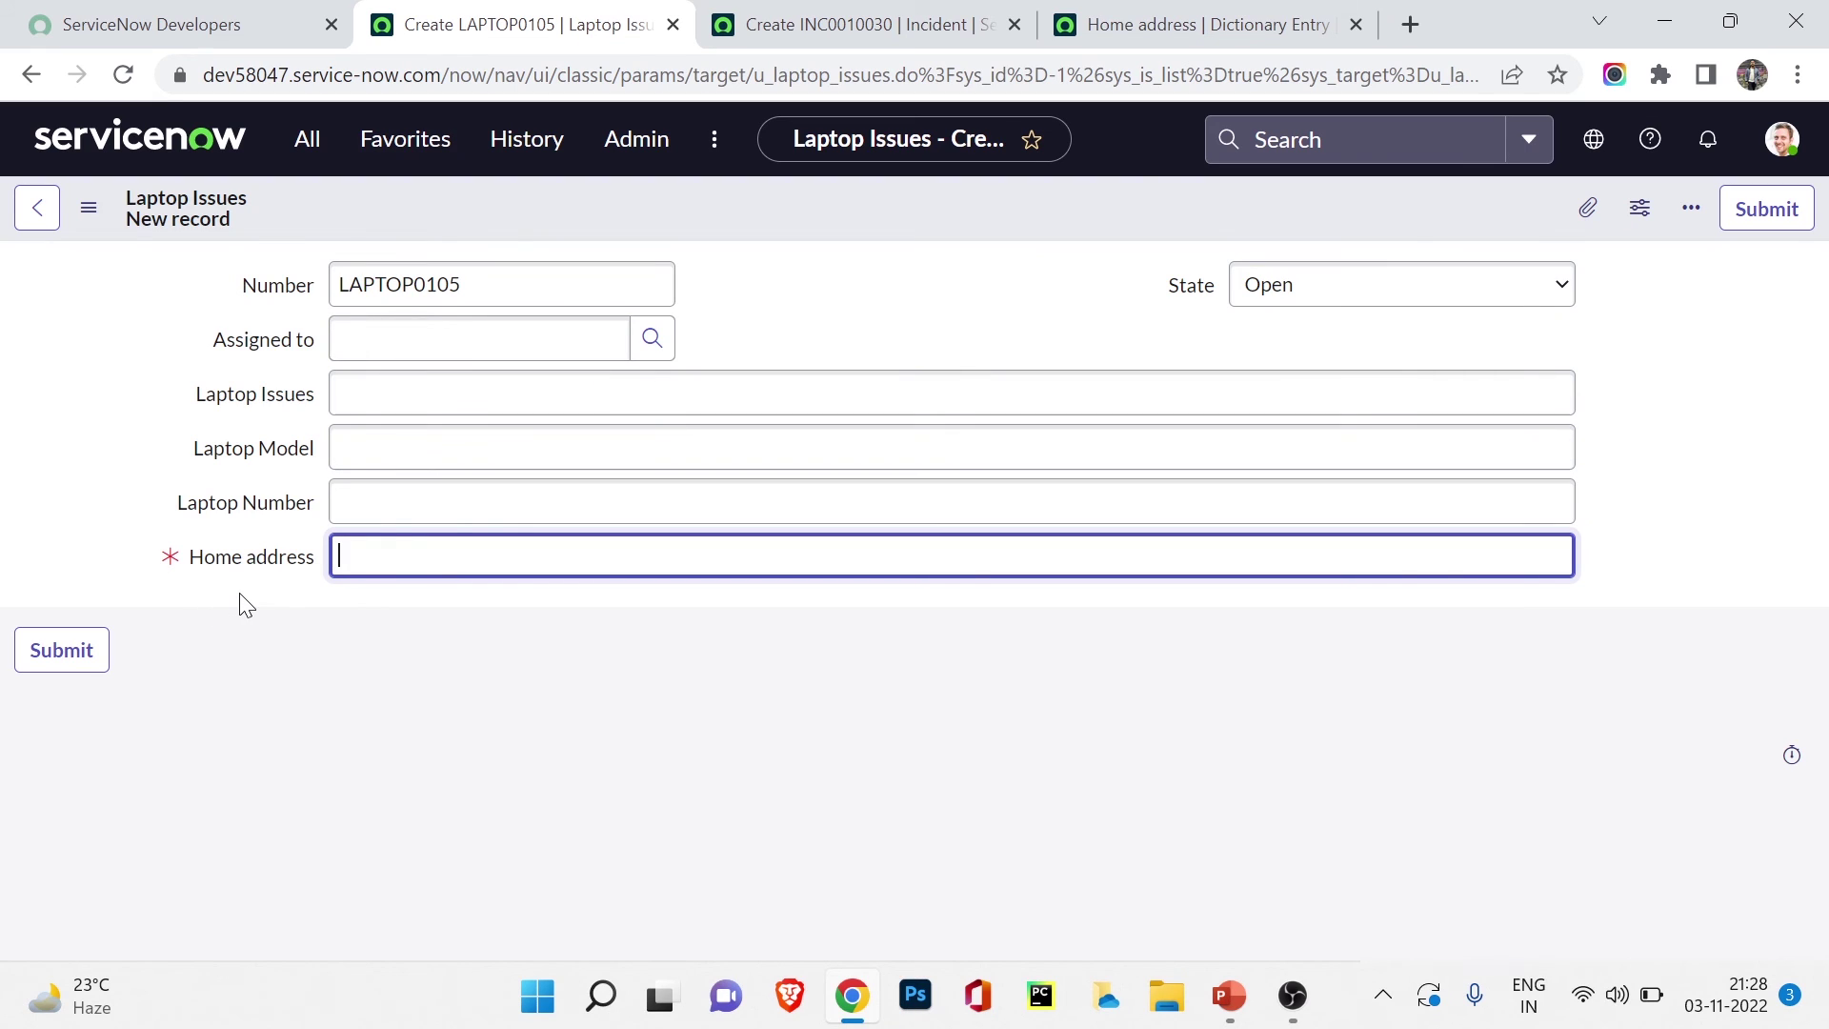